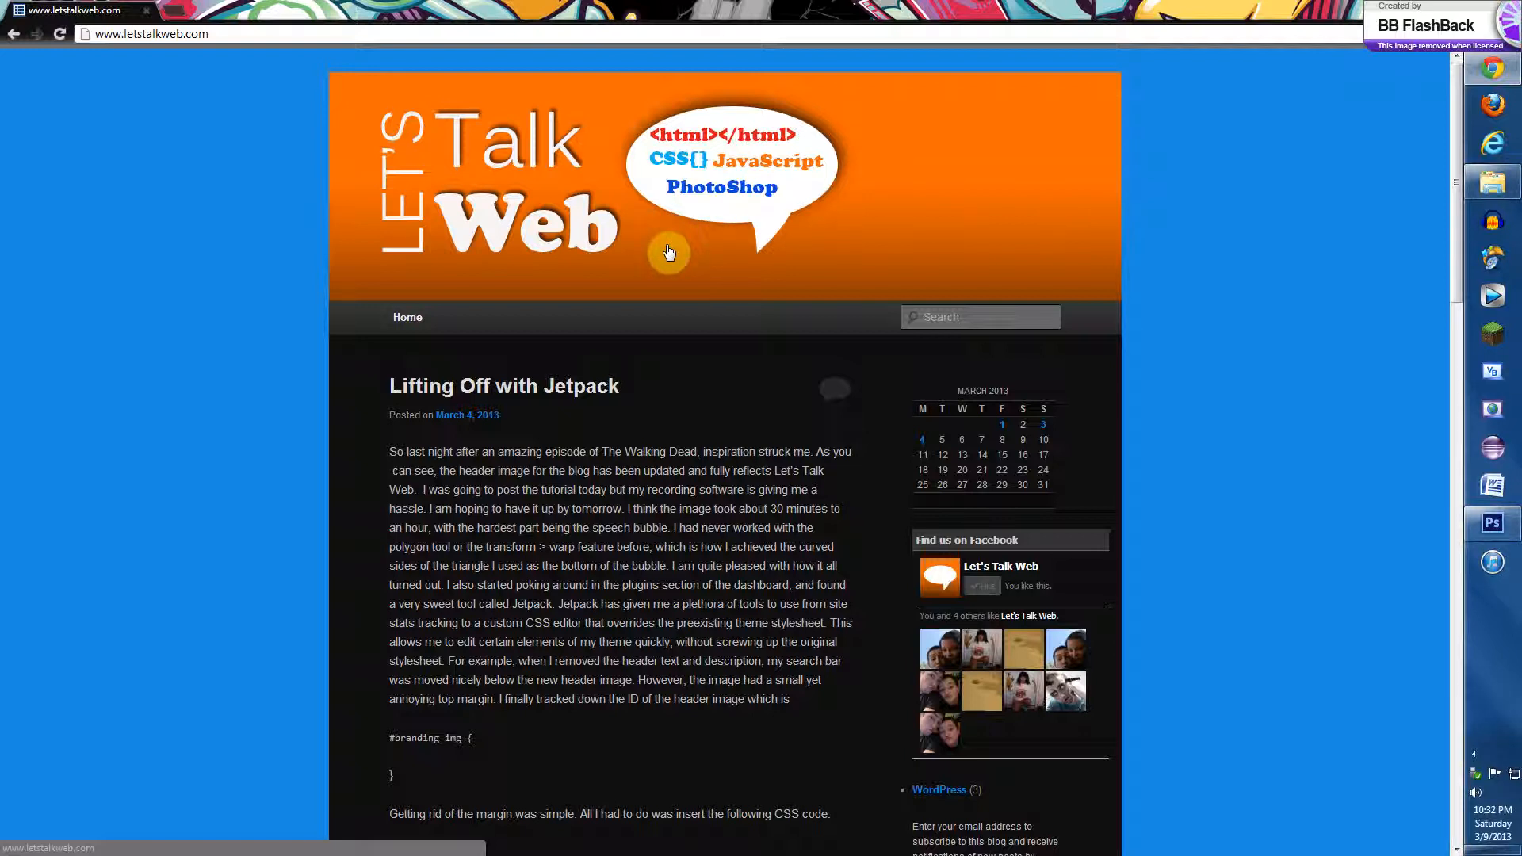
- Switch to Photoshop and create a new 1000 x 288 pixel RGB document at 72 pixels/inch with a white background
left_click(1490, 524)
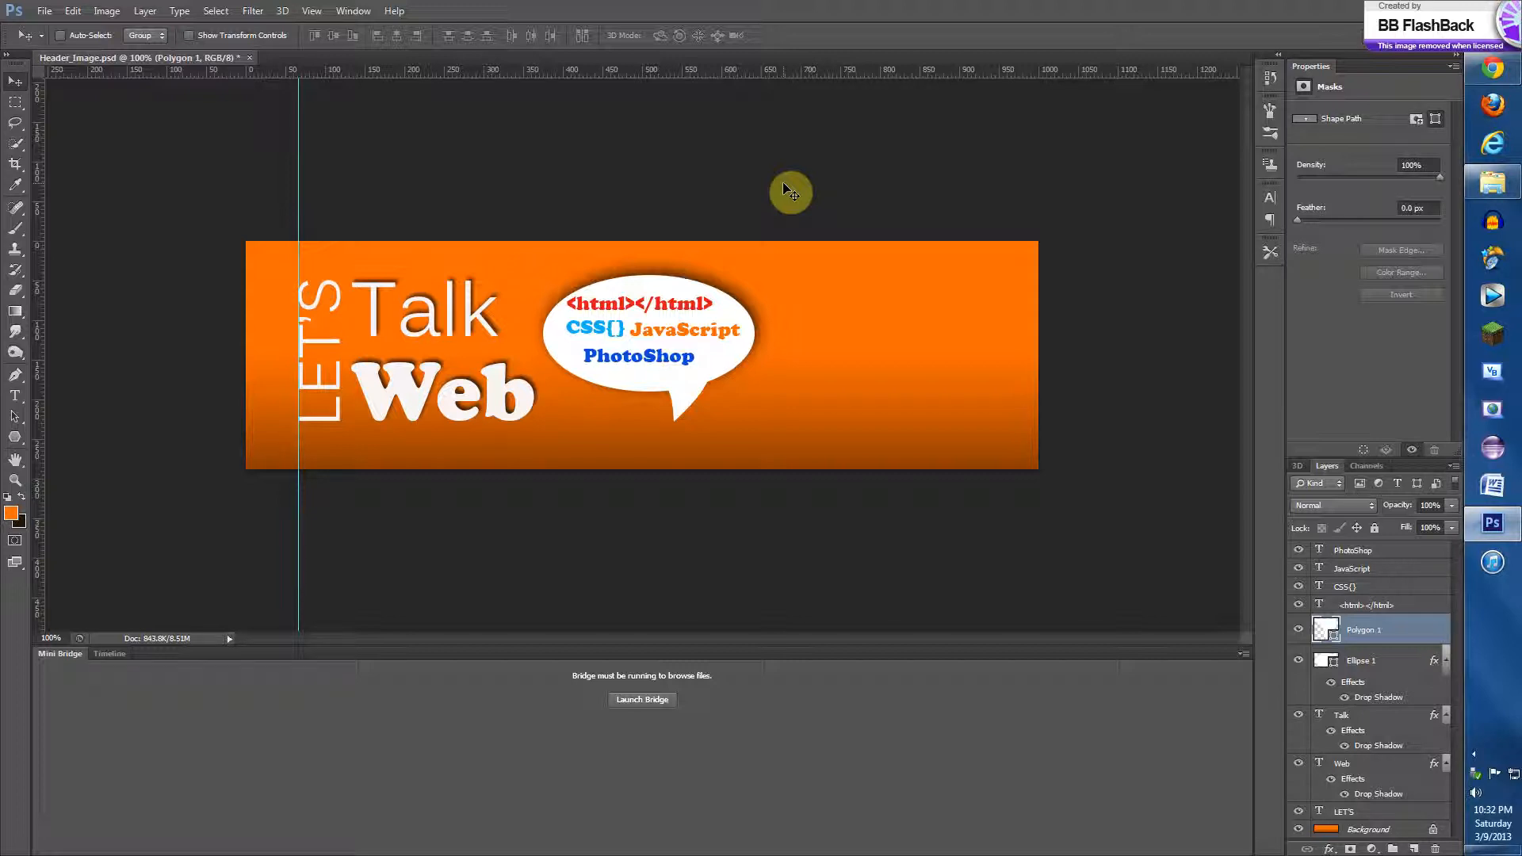
key("ctrl+n")
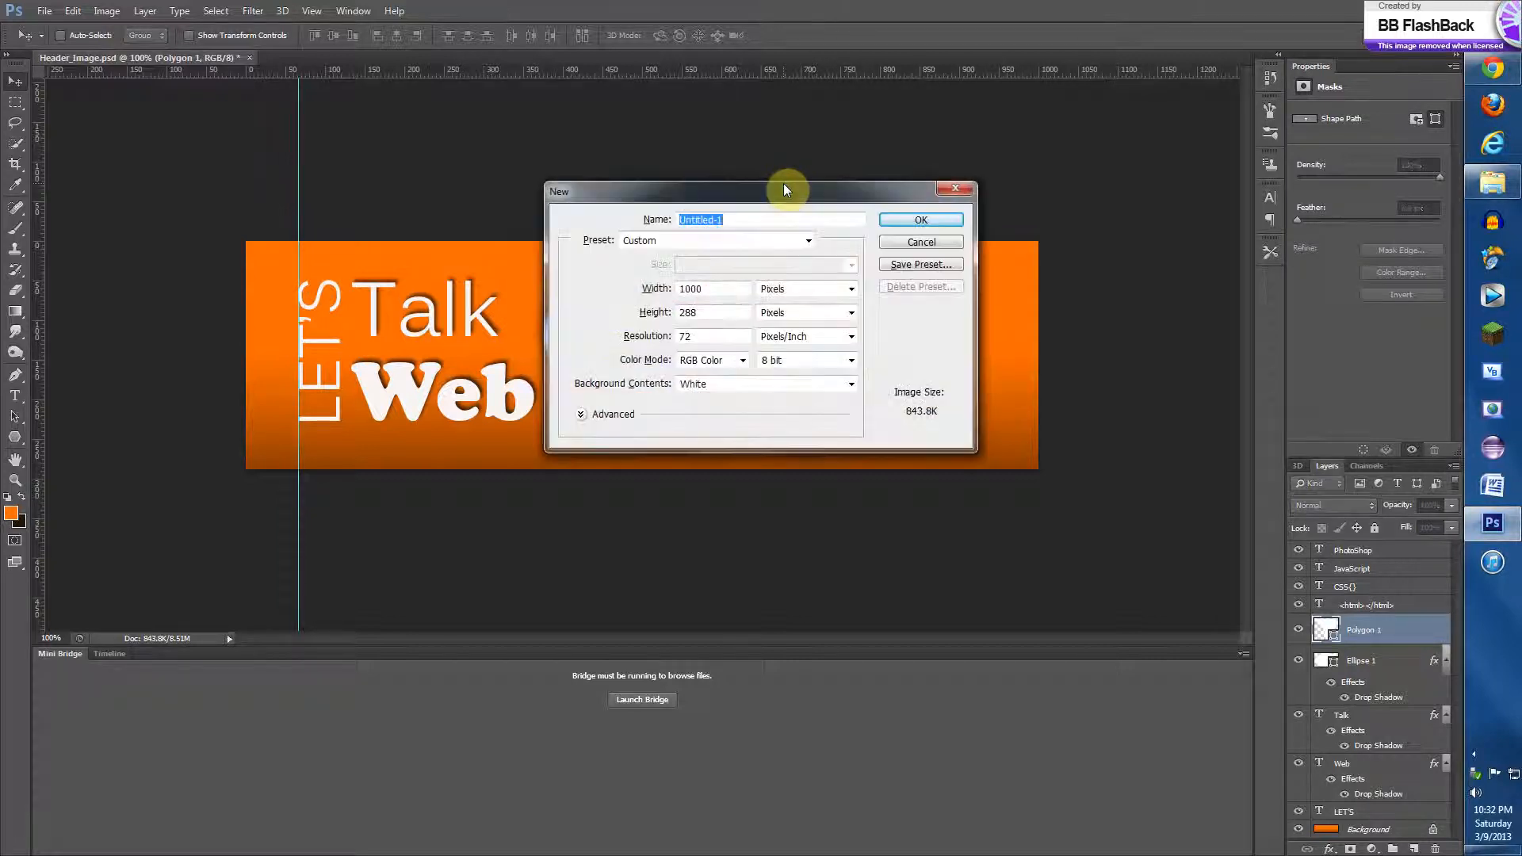
double_click(725, 289)
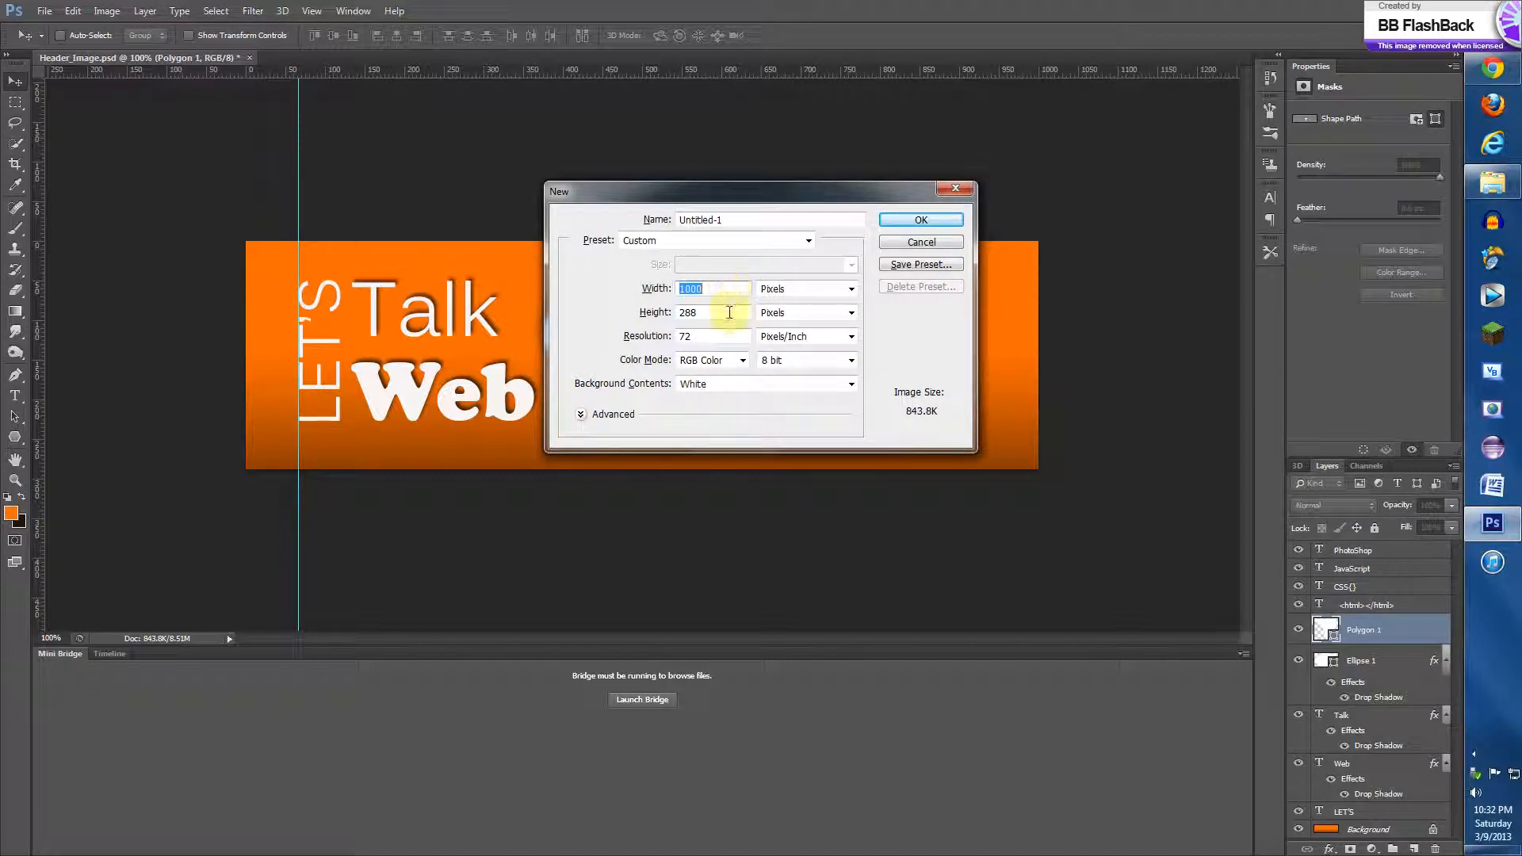
double_click(729, 312)
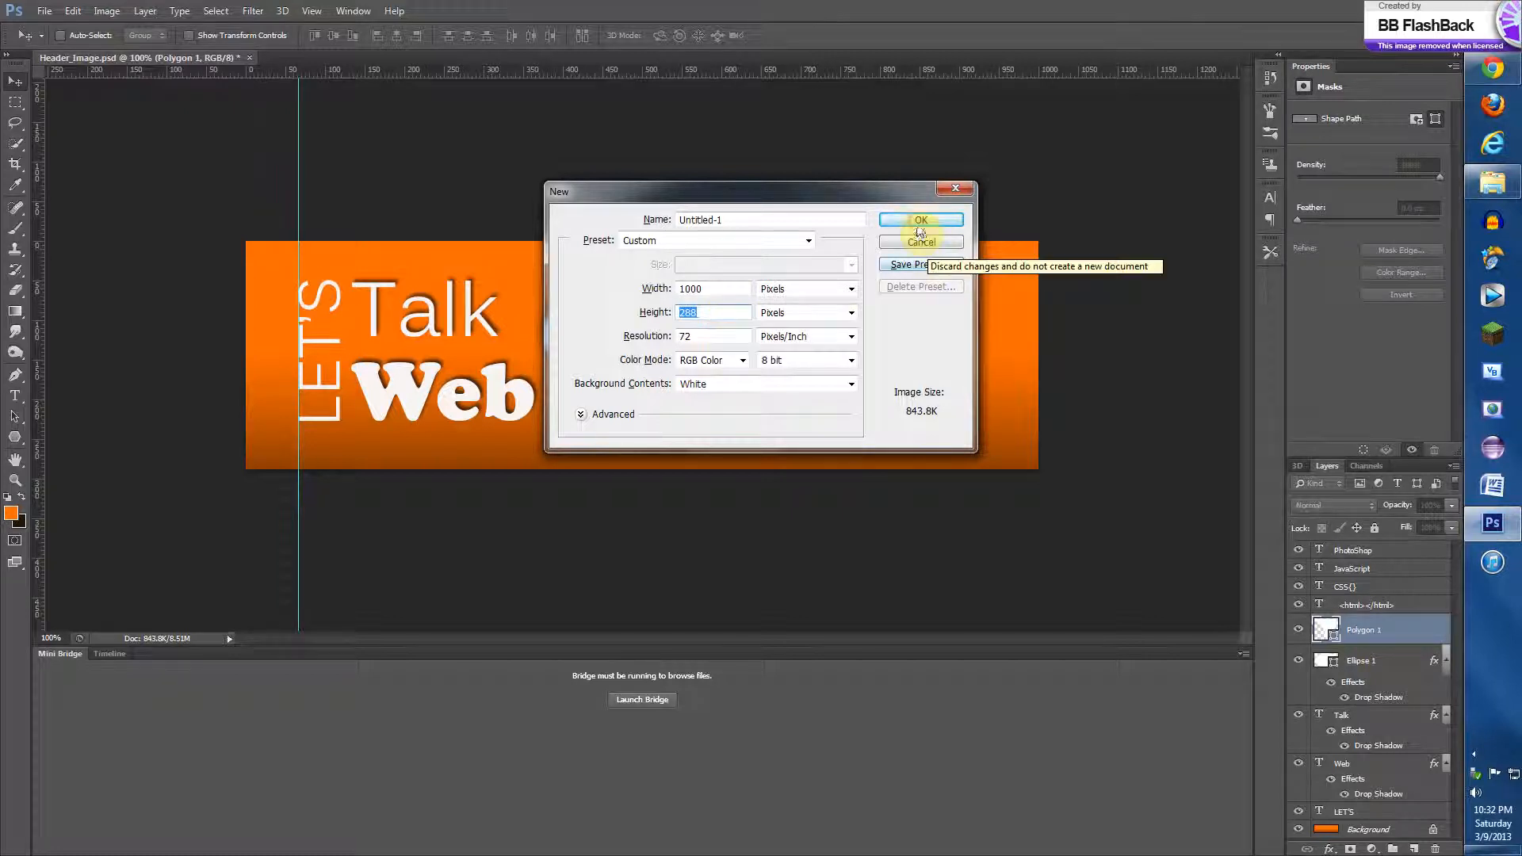
left_click(917, 221)
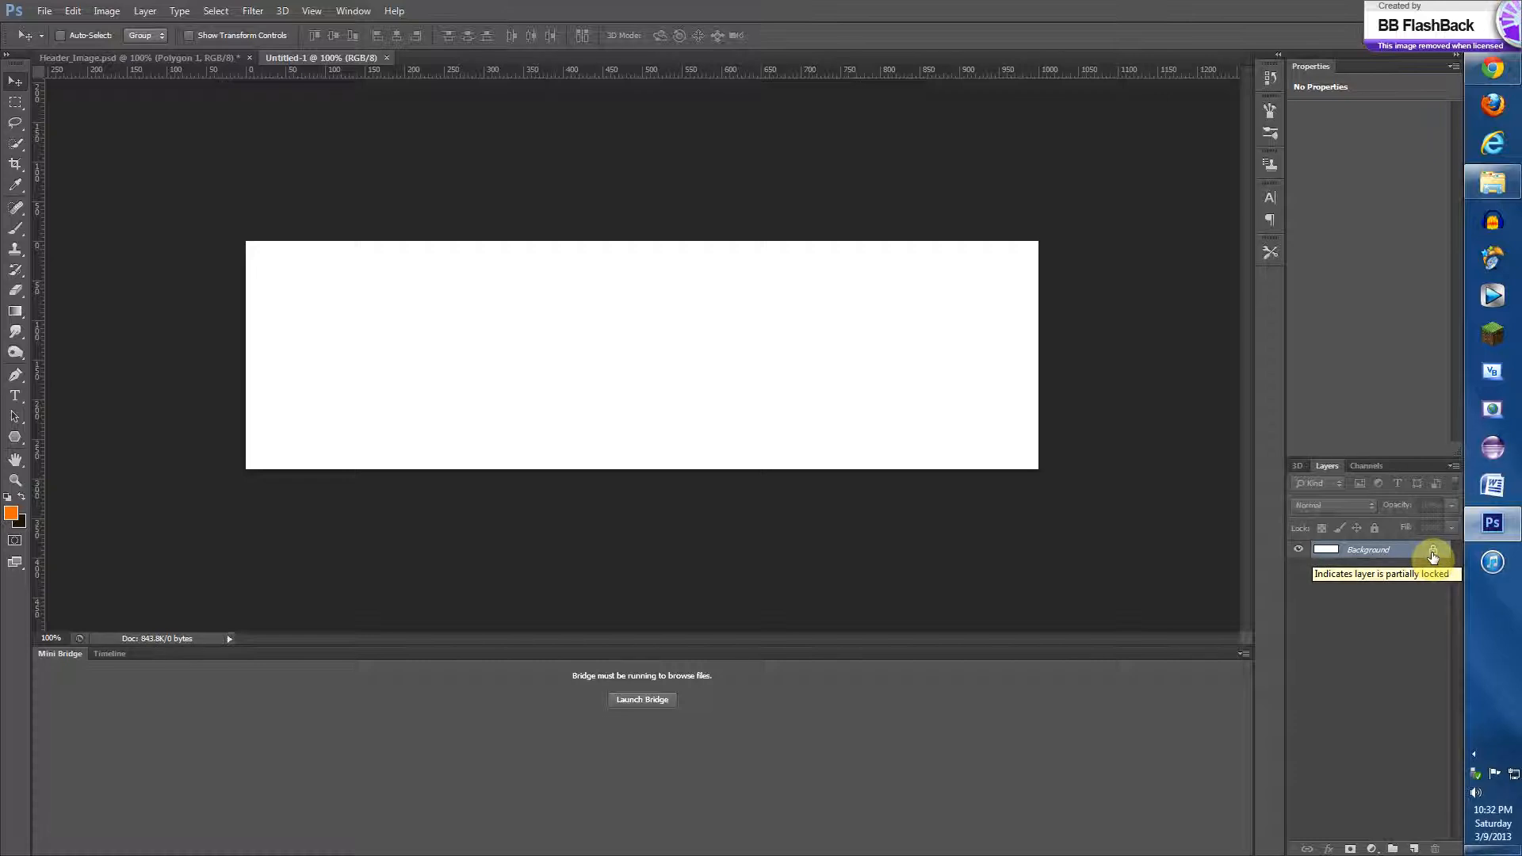
- Unlock the background layer and fill it with a vertical orange (#f66b05) to black linear gradient, running from the canvas's top edge to well below it
left_click(1433, 557)
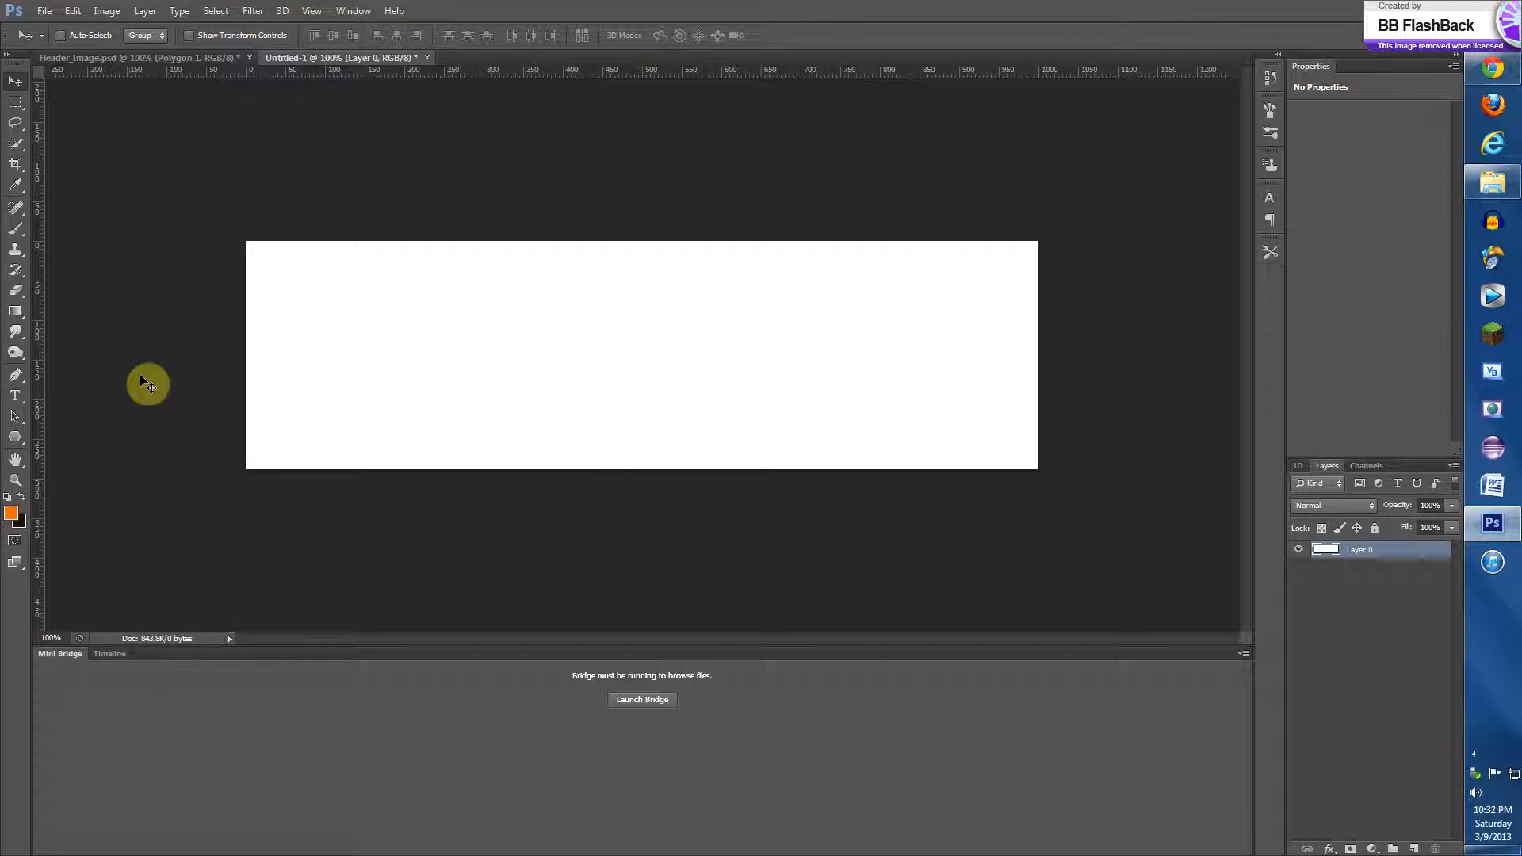
left_click(15, 313)
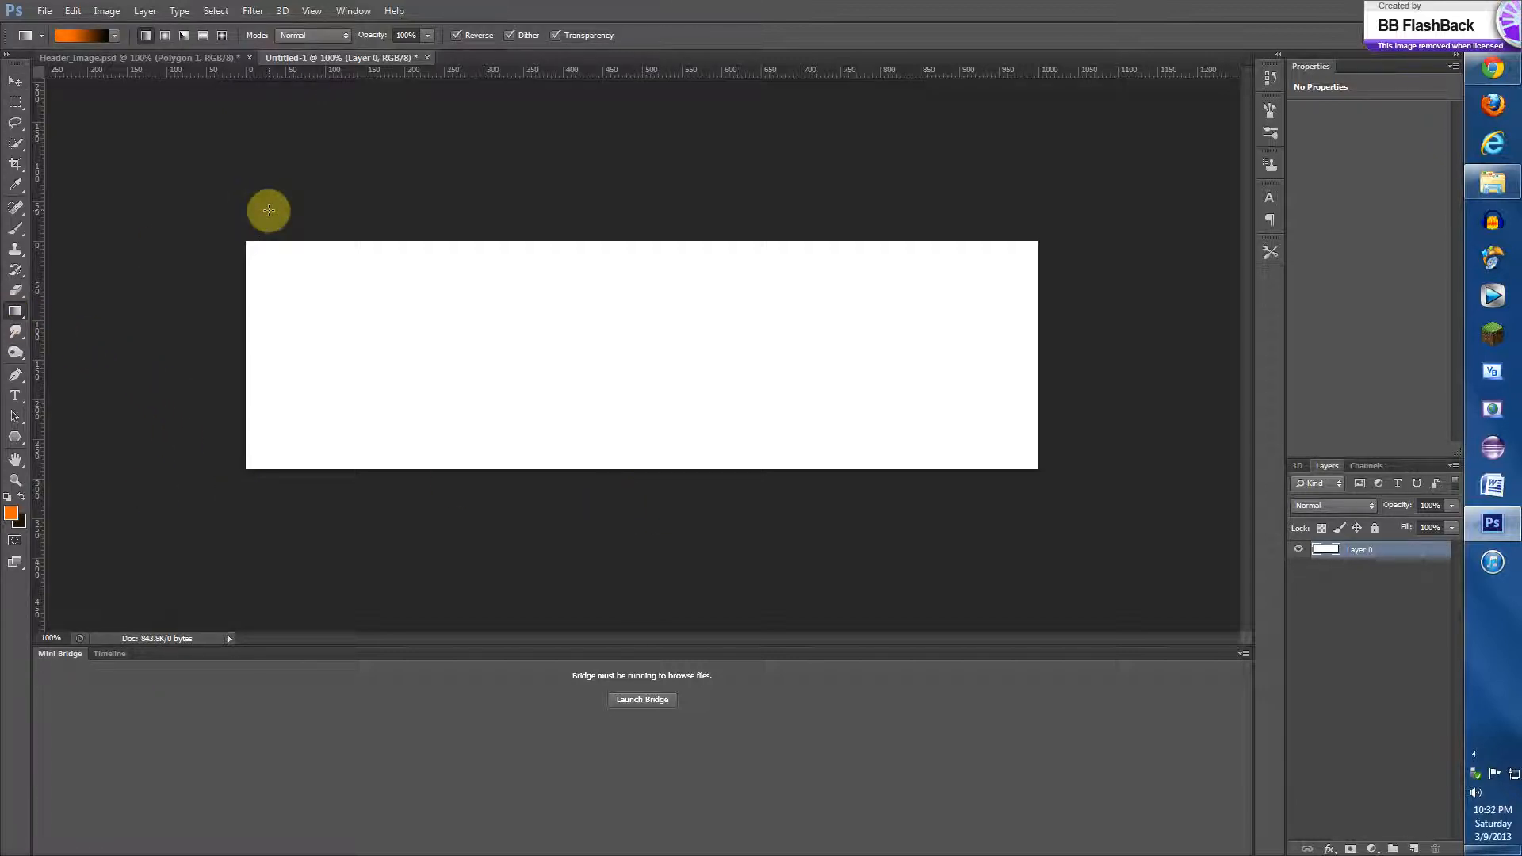
left_click(100, 35)
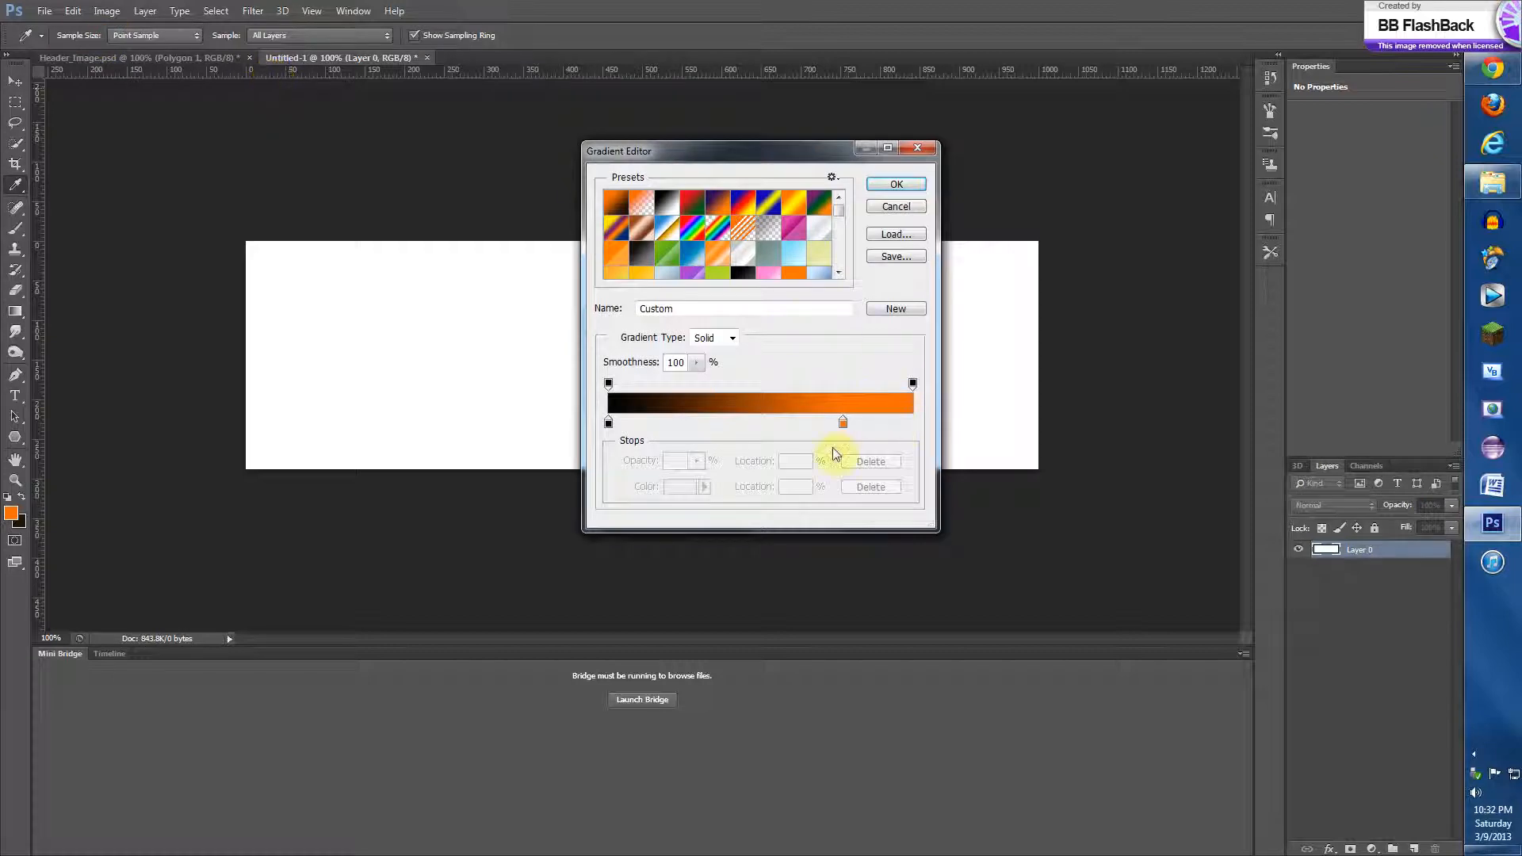
double_click(843, 423)
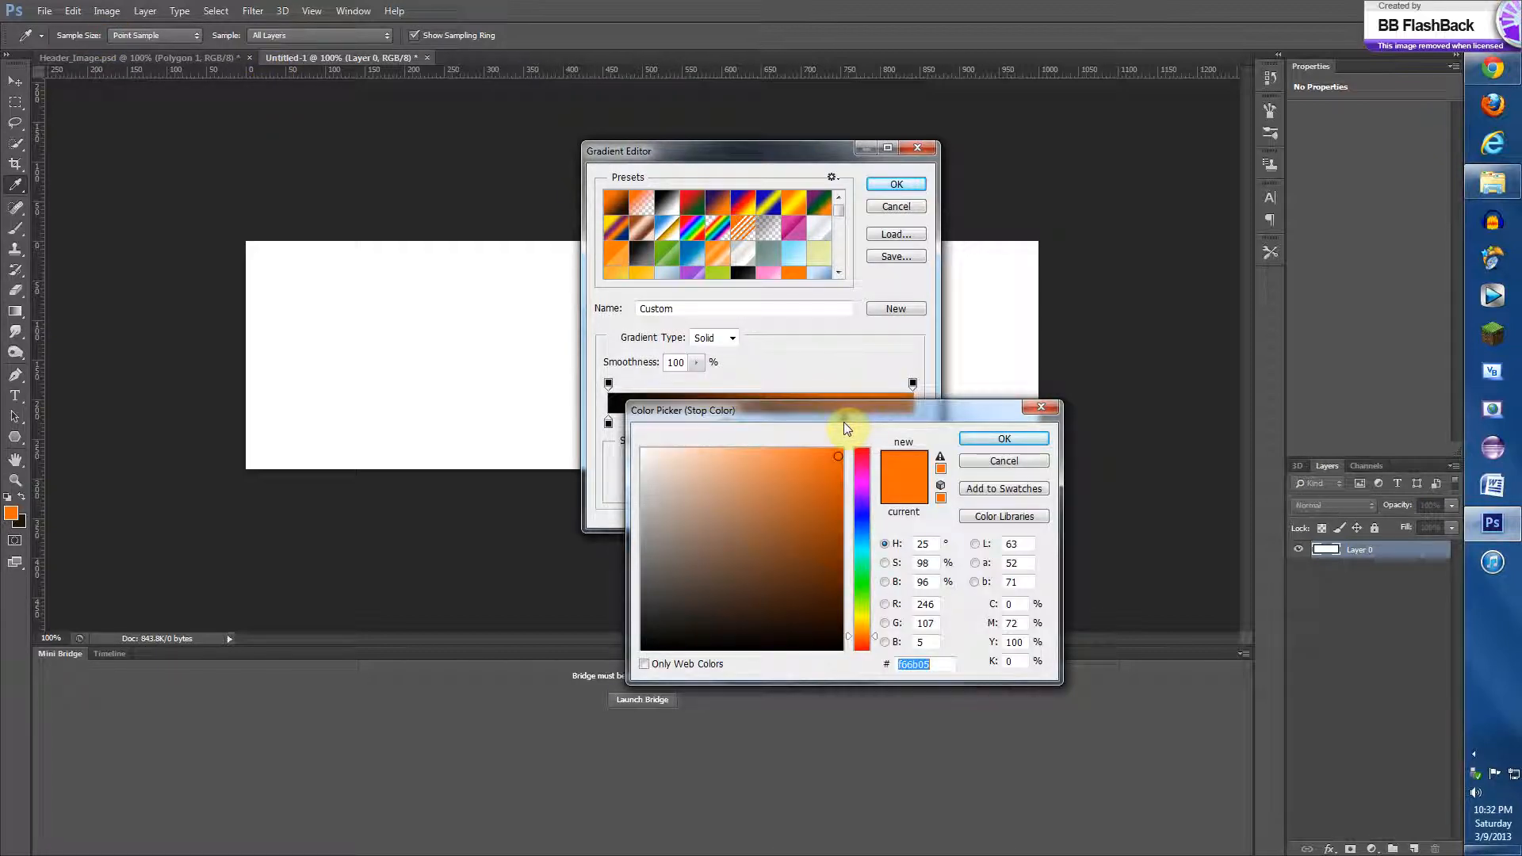
left_click(995, 439)
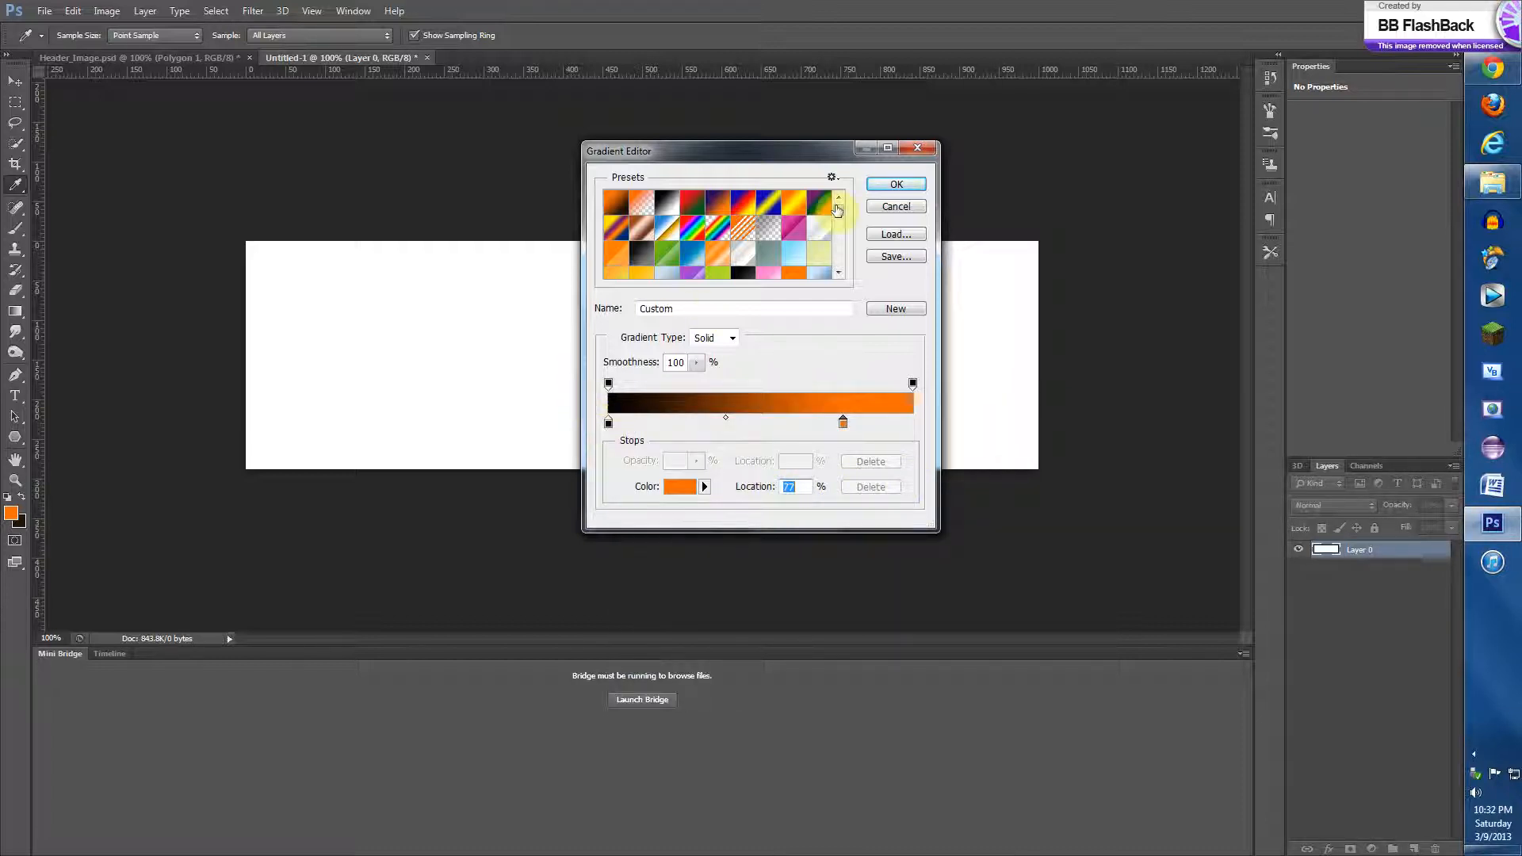
left_click(893, 184)
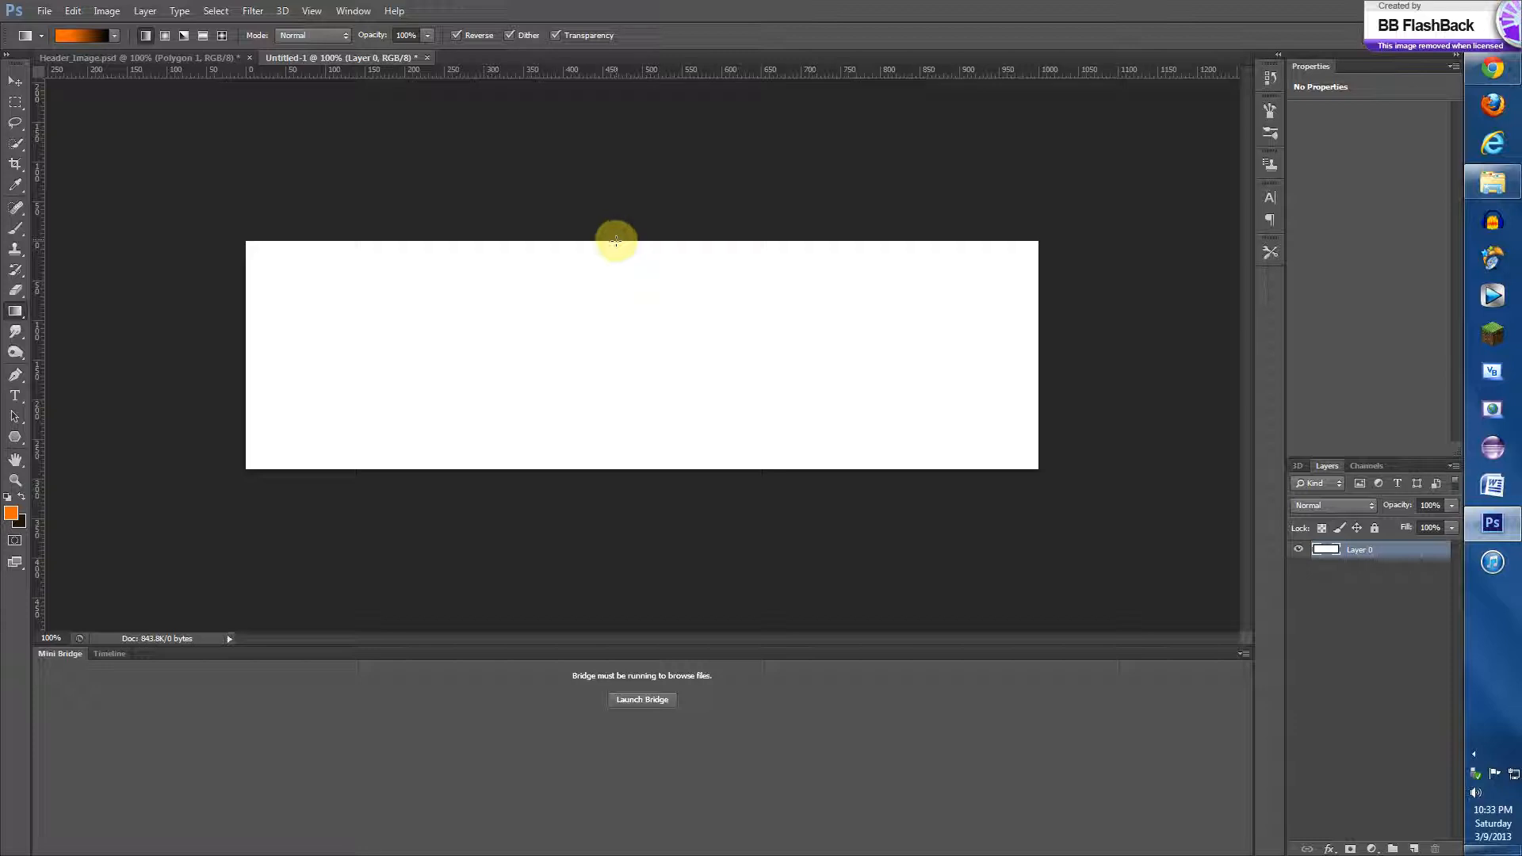
left_click_drag(615, 240, 621, 616)
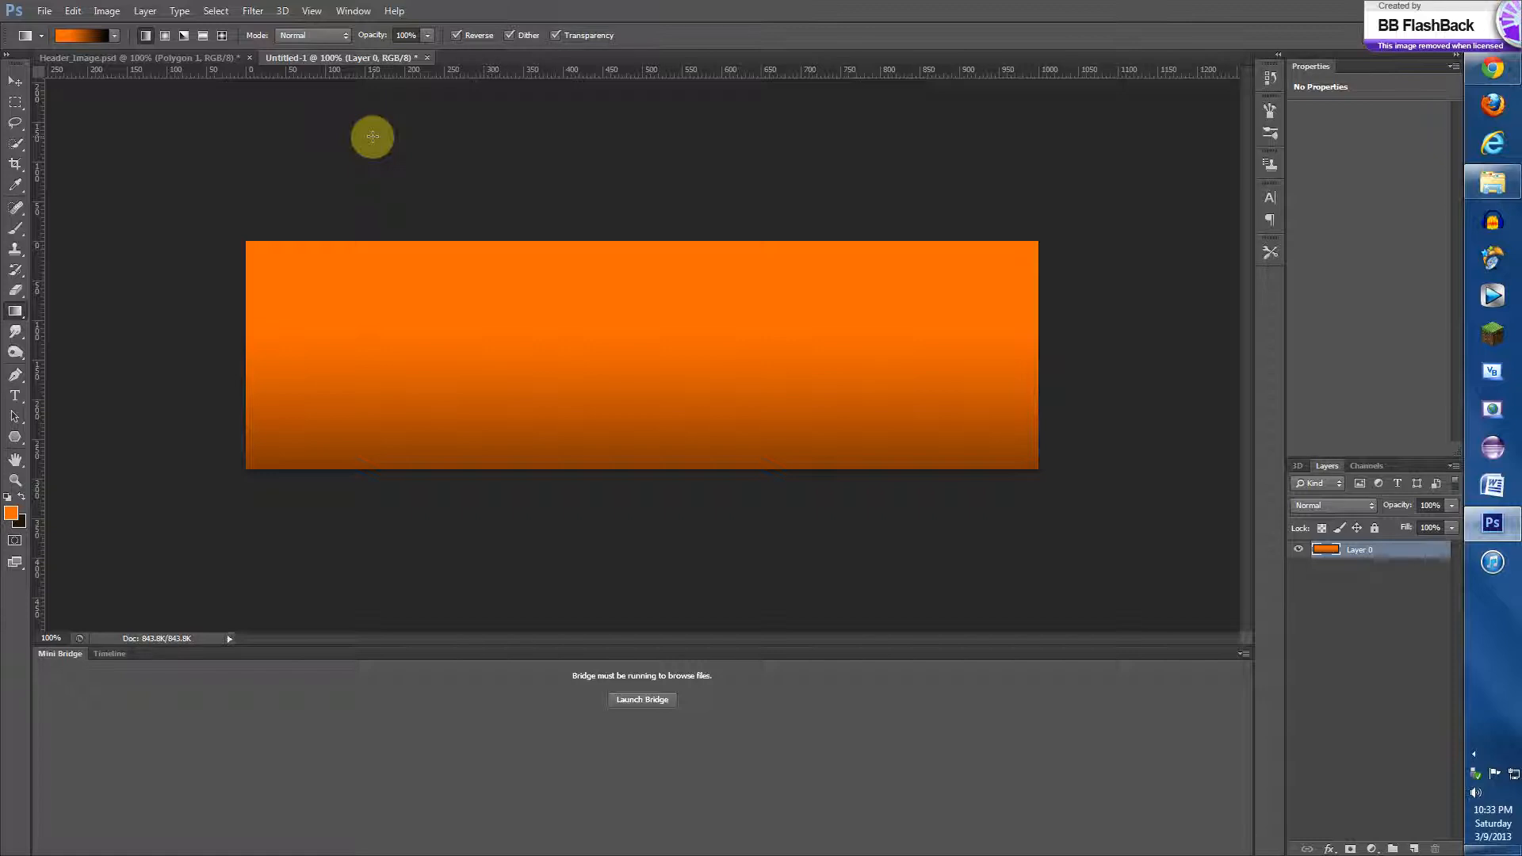
- Save the document to the Desktop as the Photoshop file Header Image, replacing the existing file
key("ctrl+s")
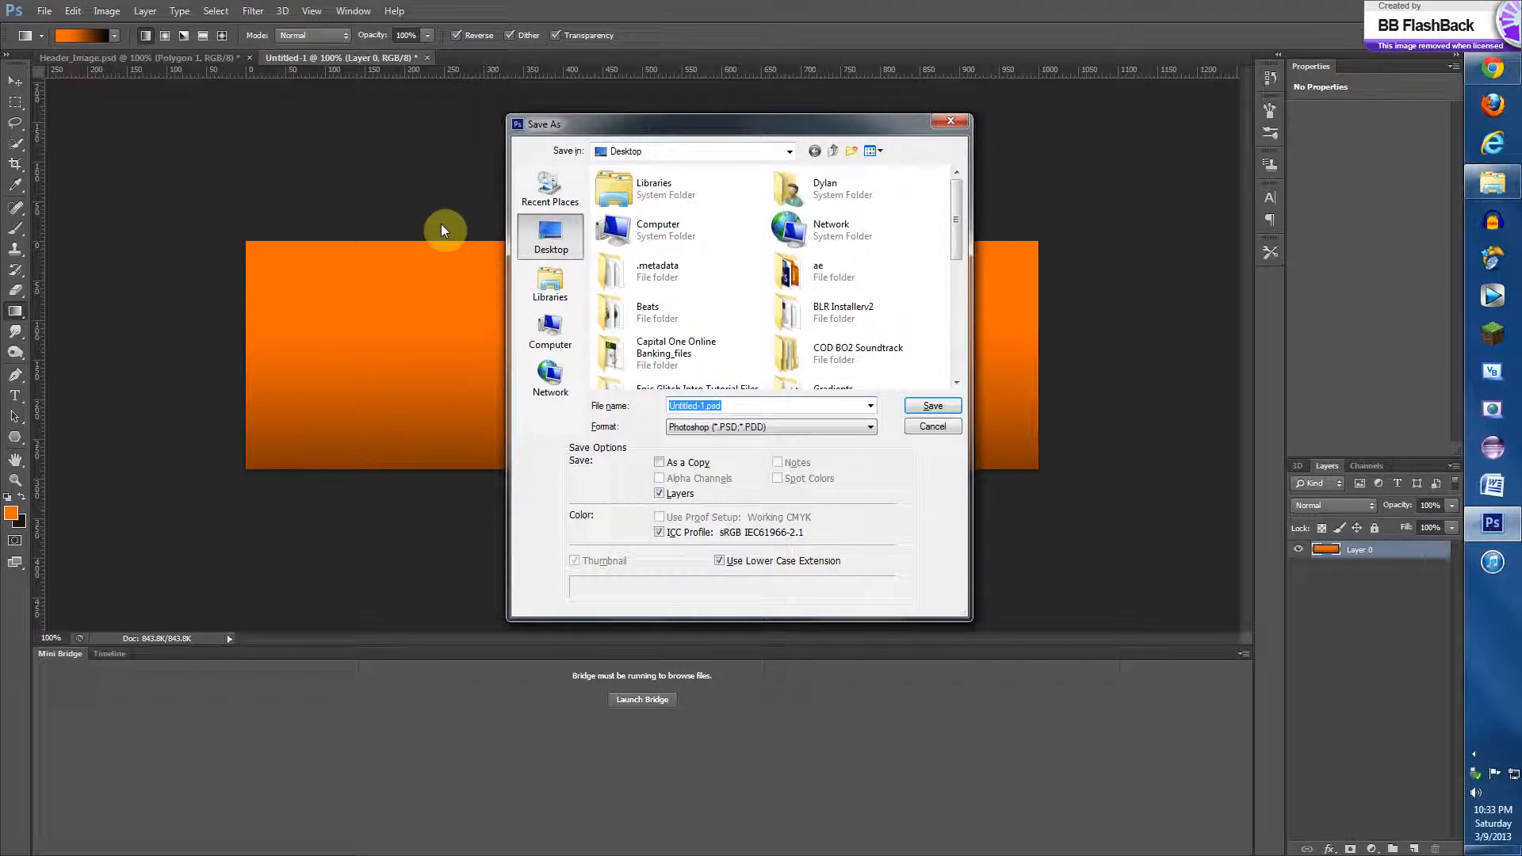
type("Header Image")
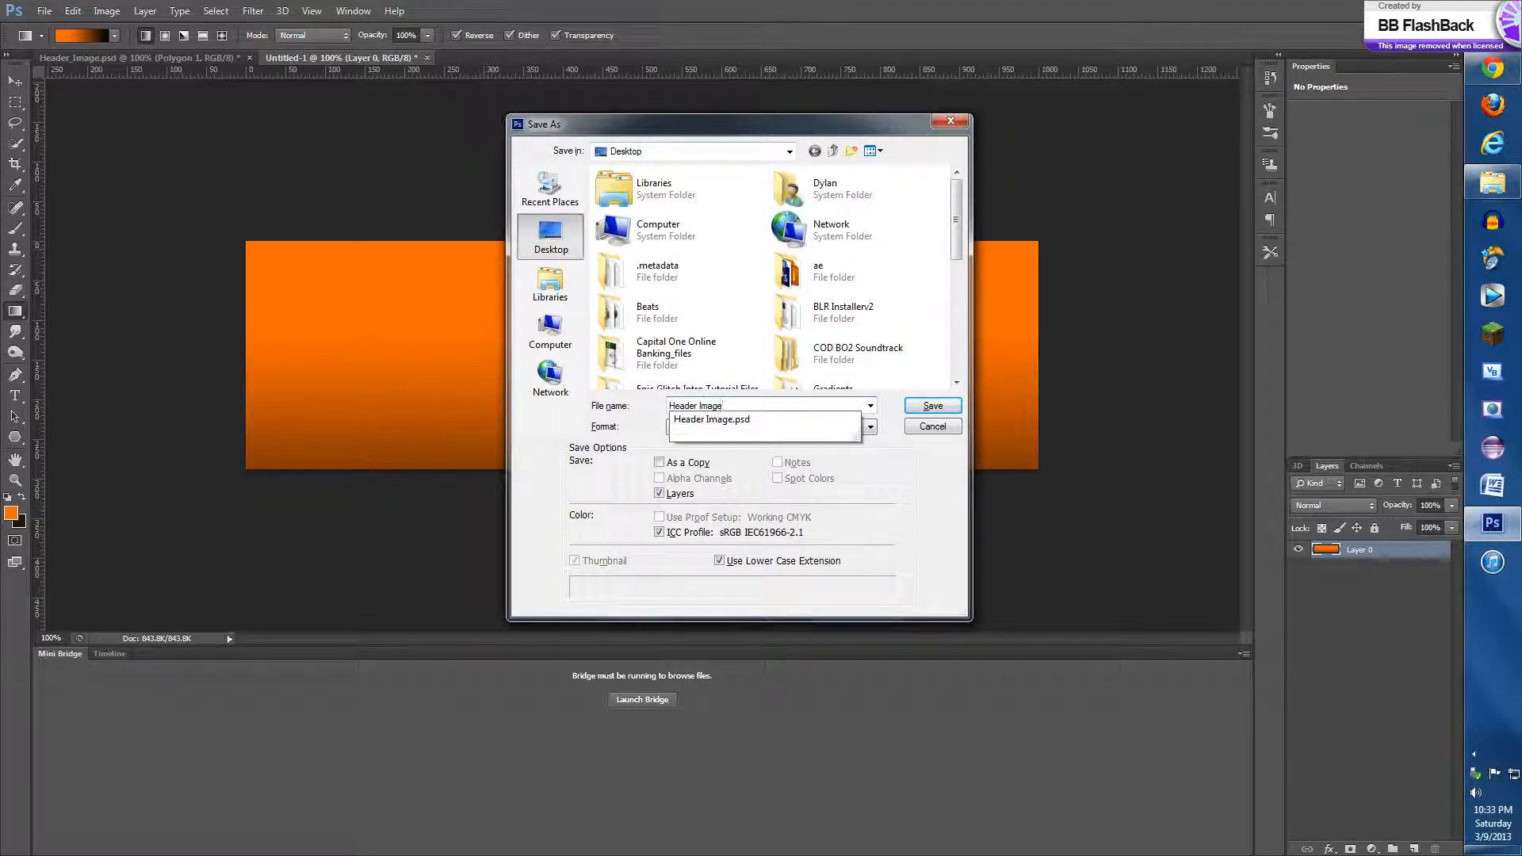
key("Return")
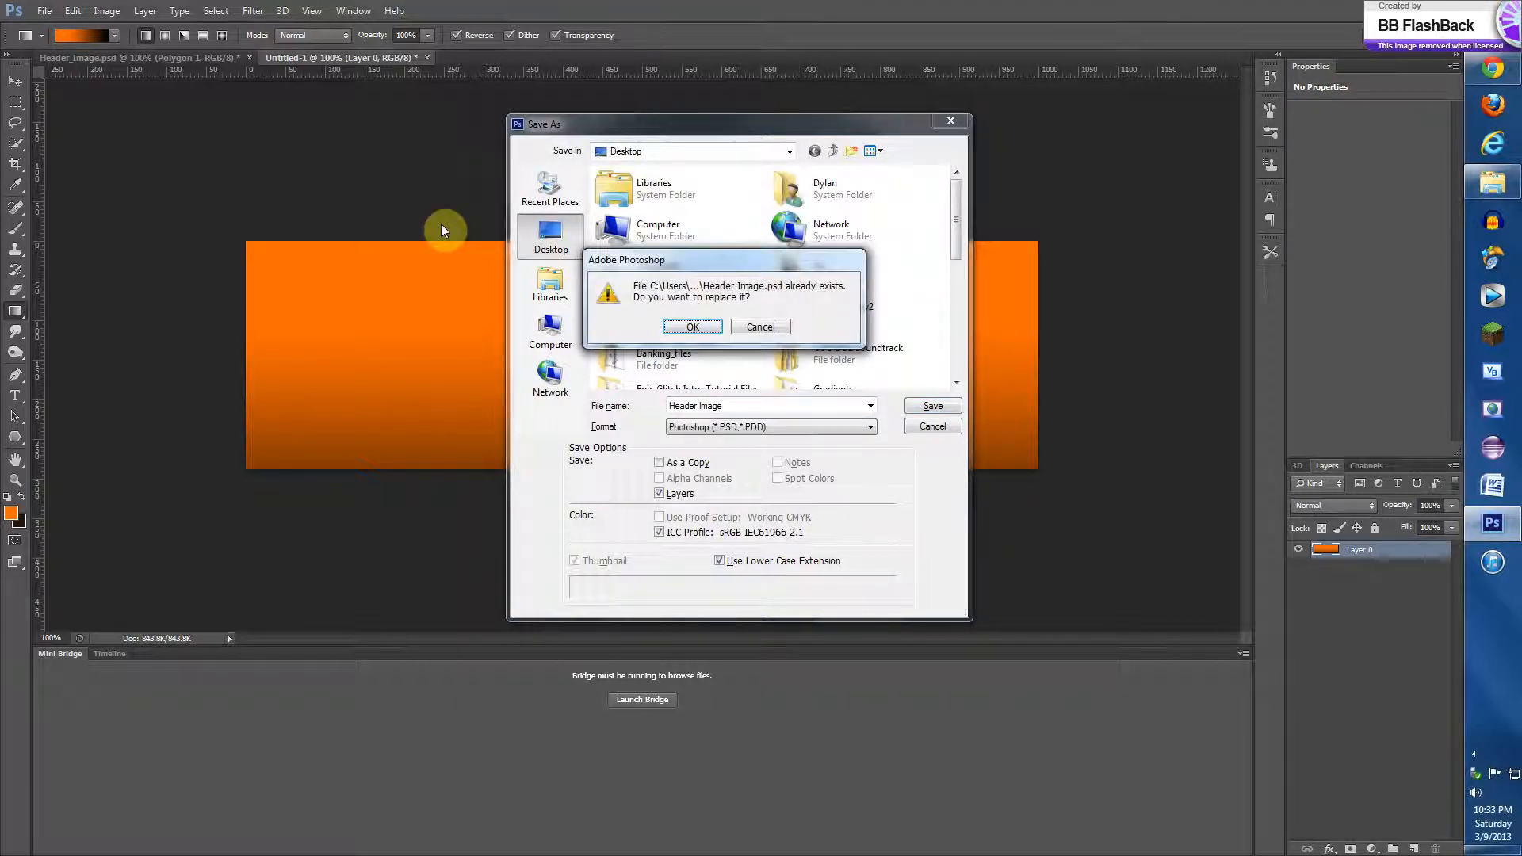
key("y")
key("Return")
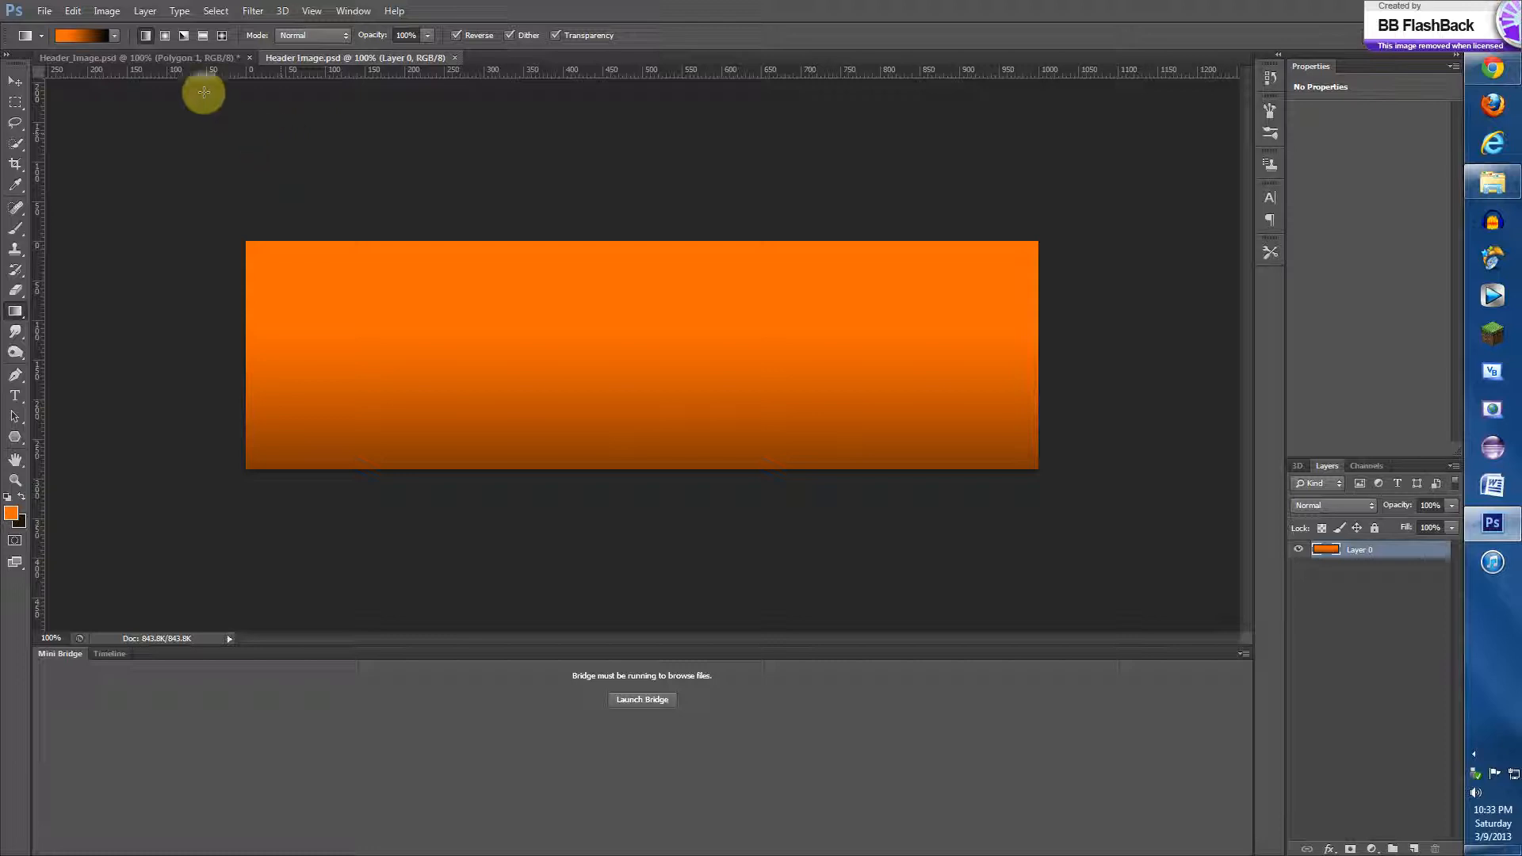
- Pick up the type settings from the LET'S layer in Header_Image.psd and add white LET'S text in Kalinga Regular 72 pt to Header Image.psd
left_click(193, 59)
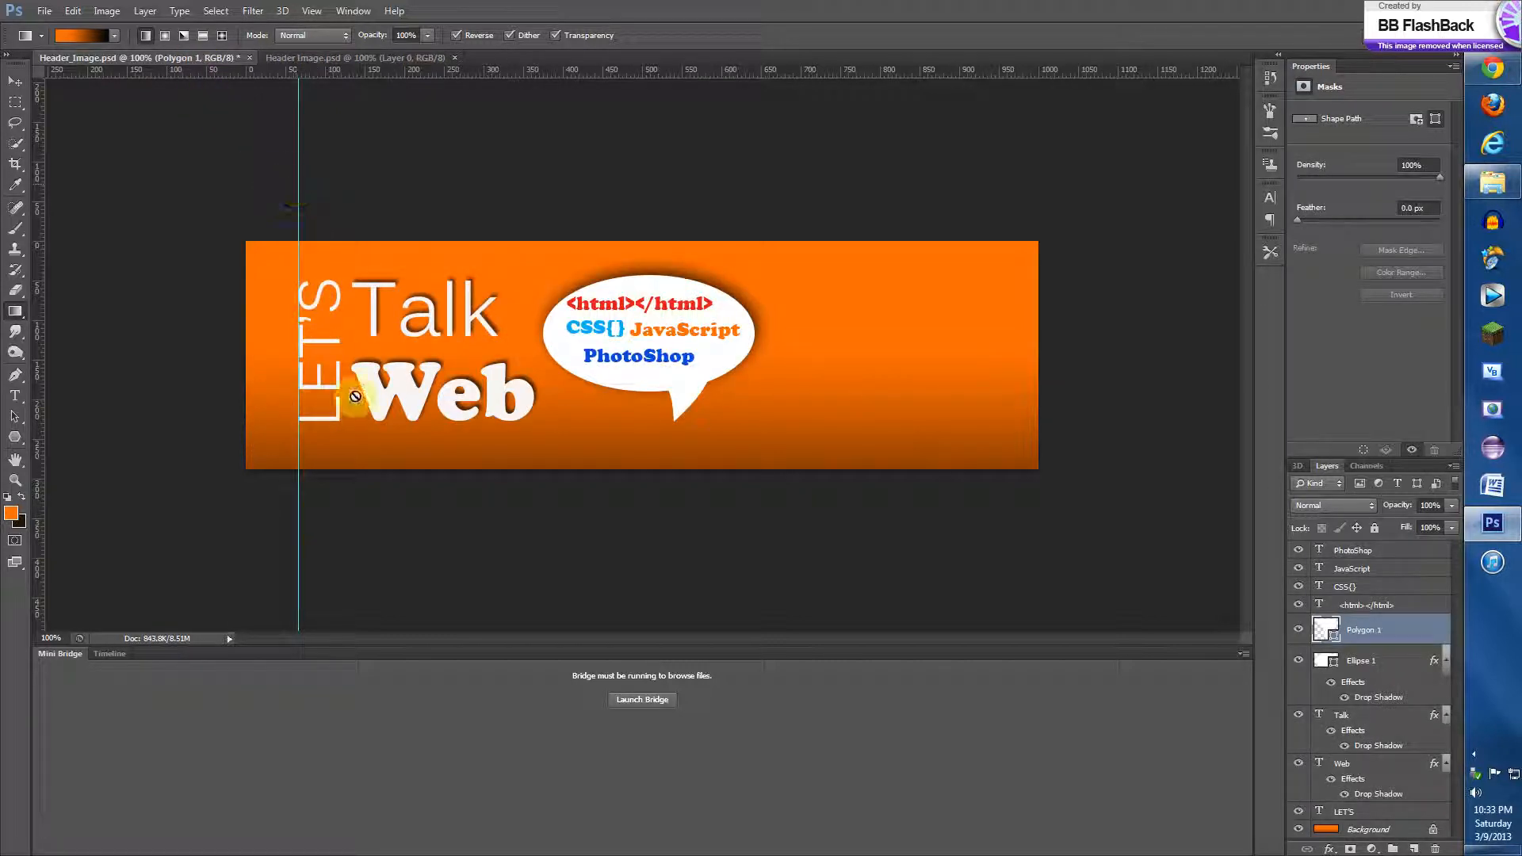
left_click(13, 399)
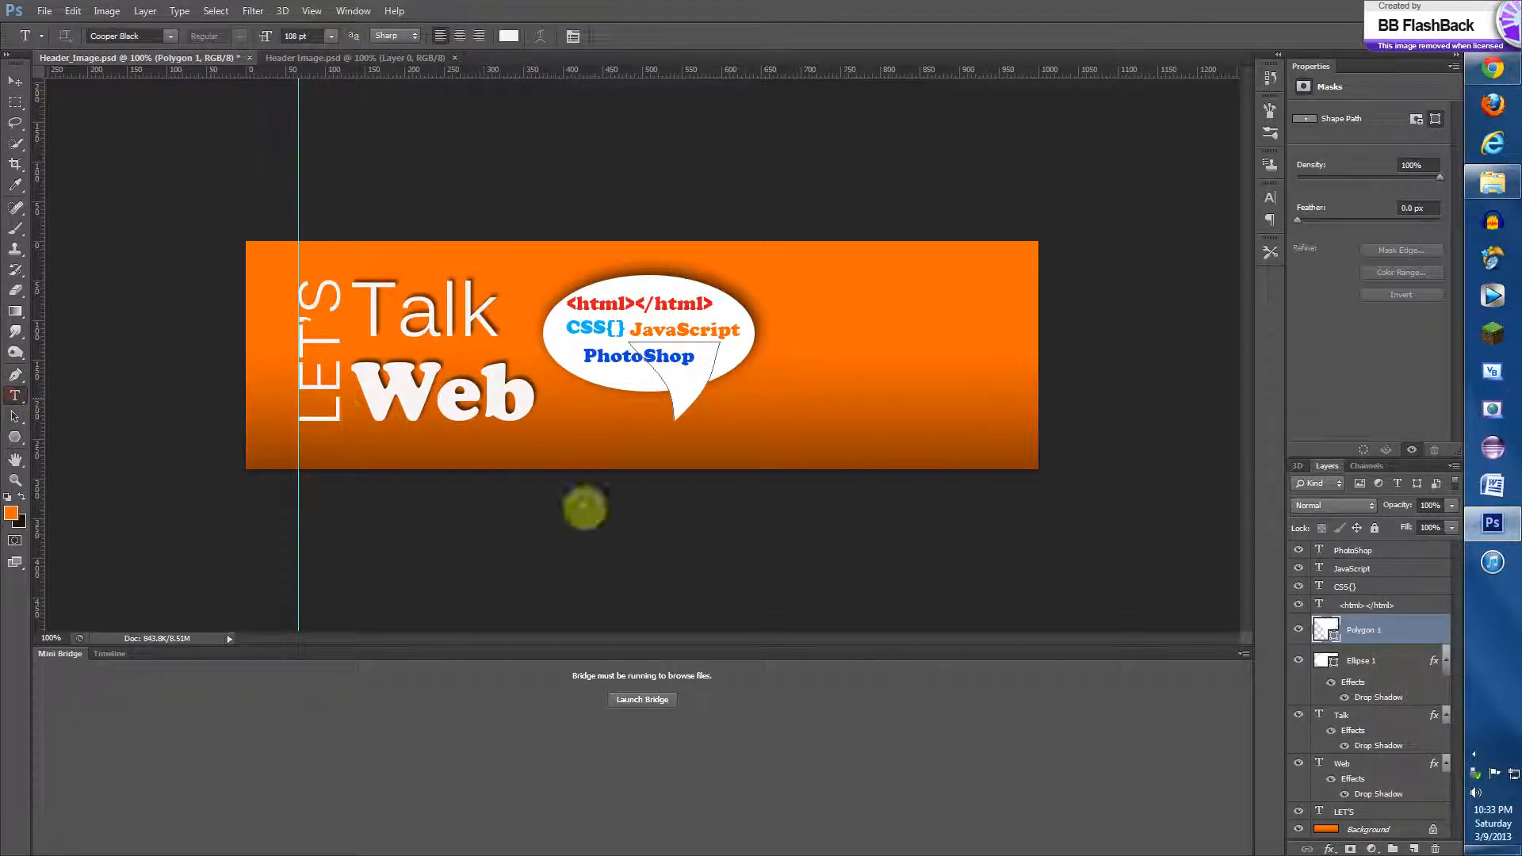
left_click(1339, 812)
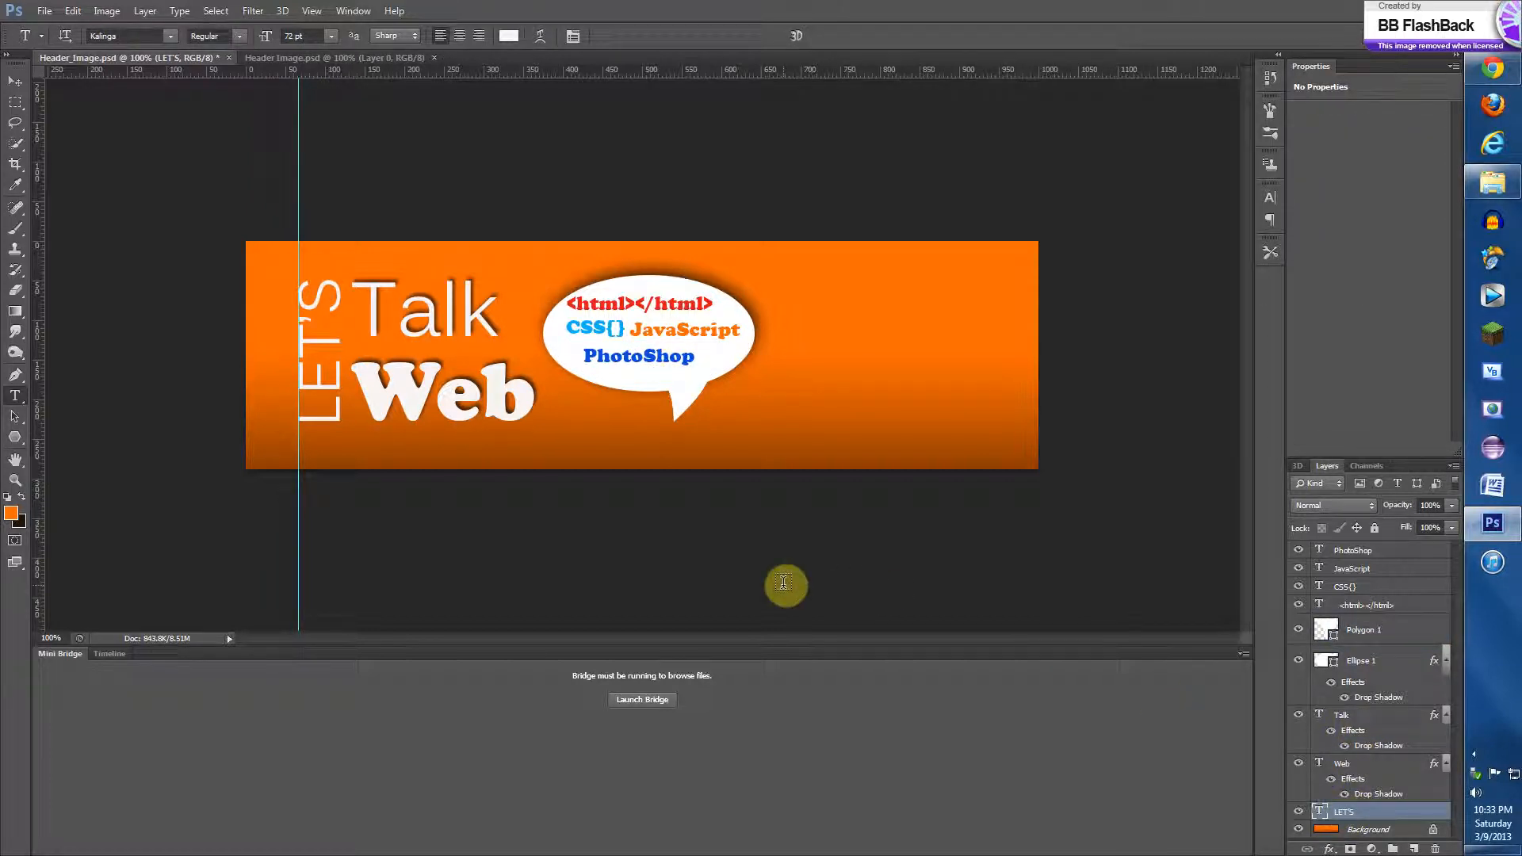
left_click(344, 57)
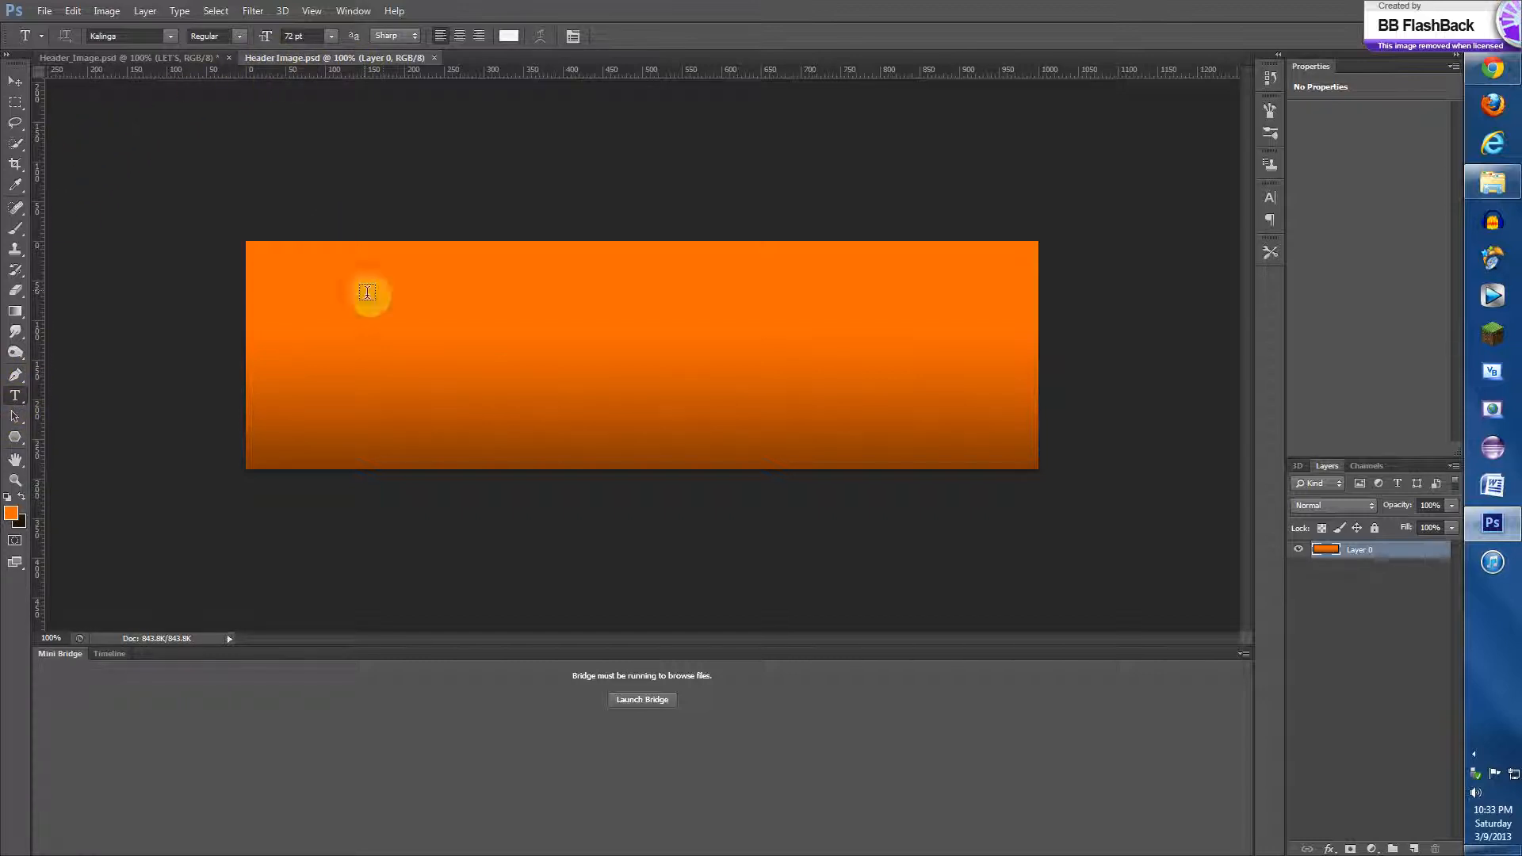
left_click(360, 367)
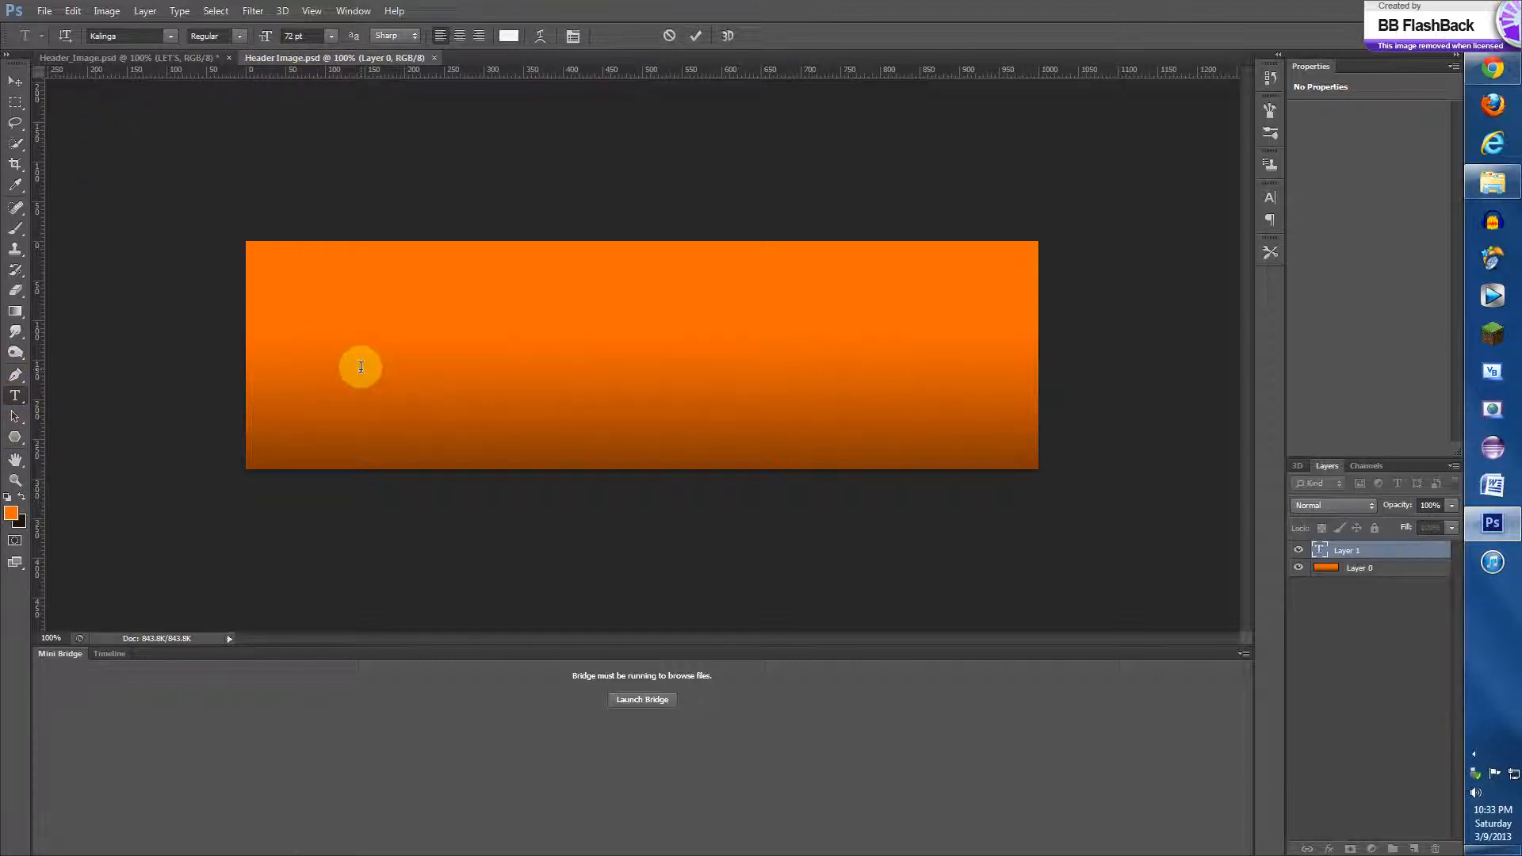
type("LET'S")
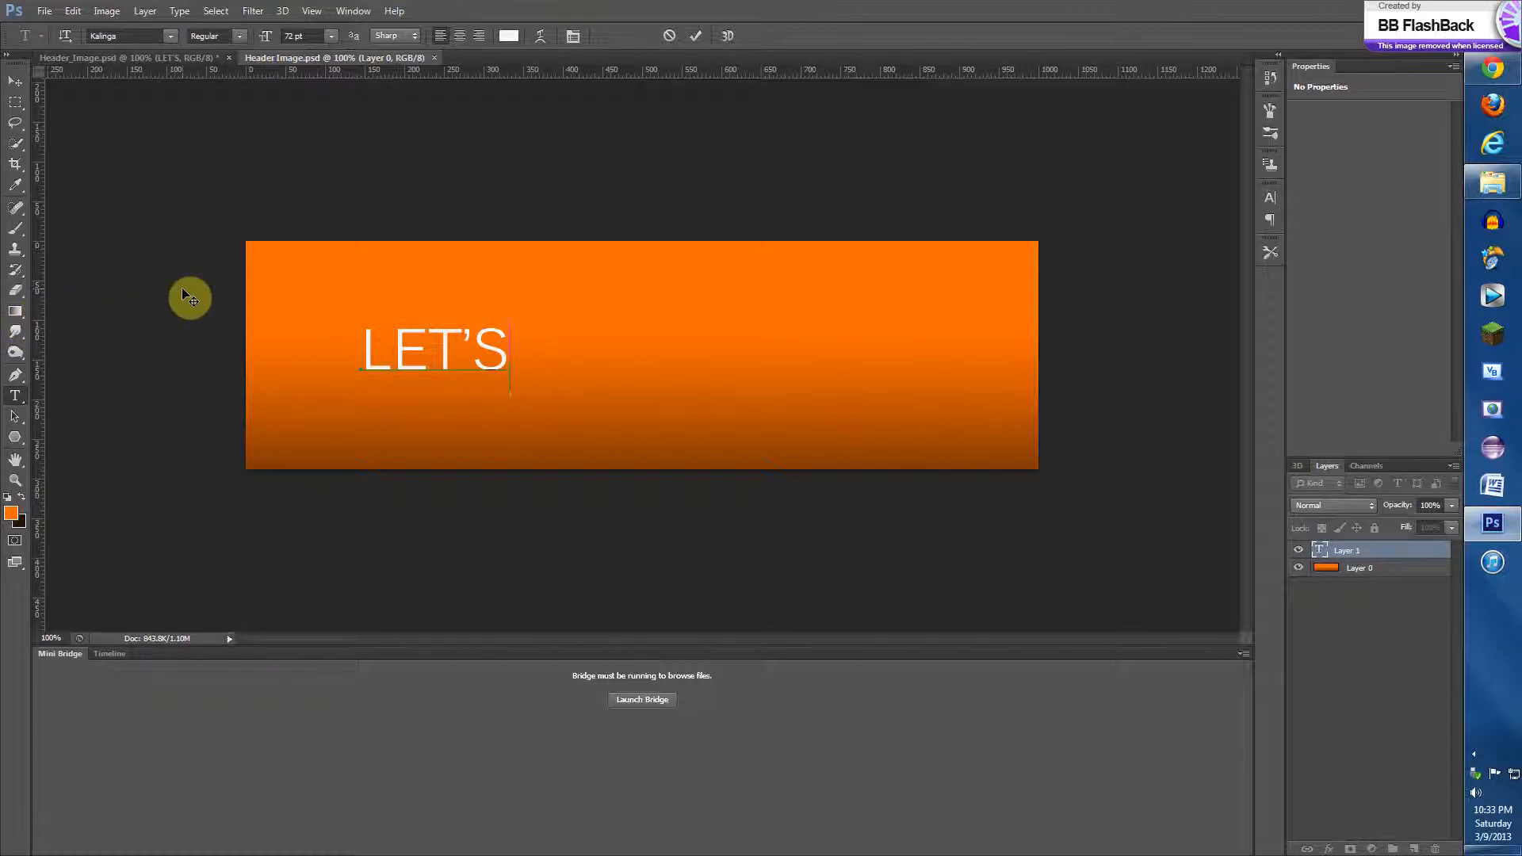
- Rotate the LET'S text 90° counter-clockwise and move its left edge onto a new vertical guide at about 65 px
left_click_drag(34, 301, 298, 274)
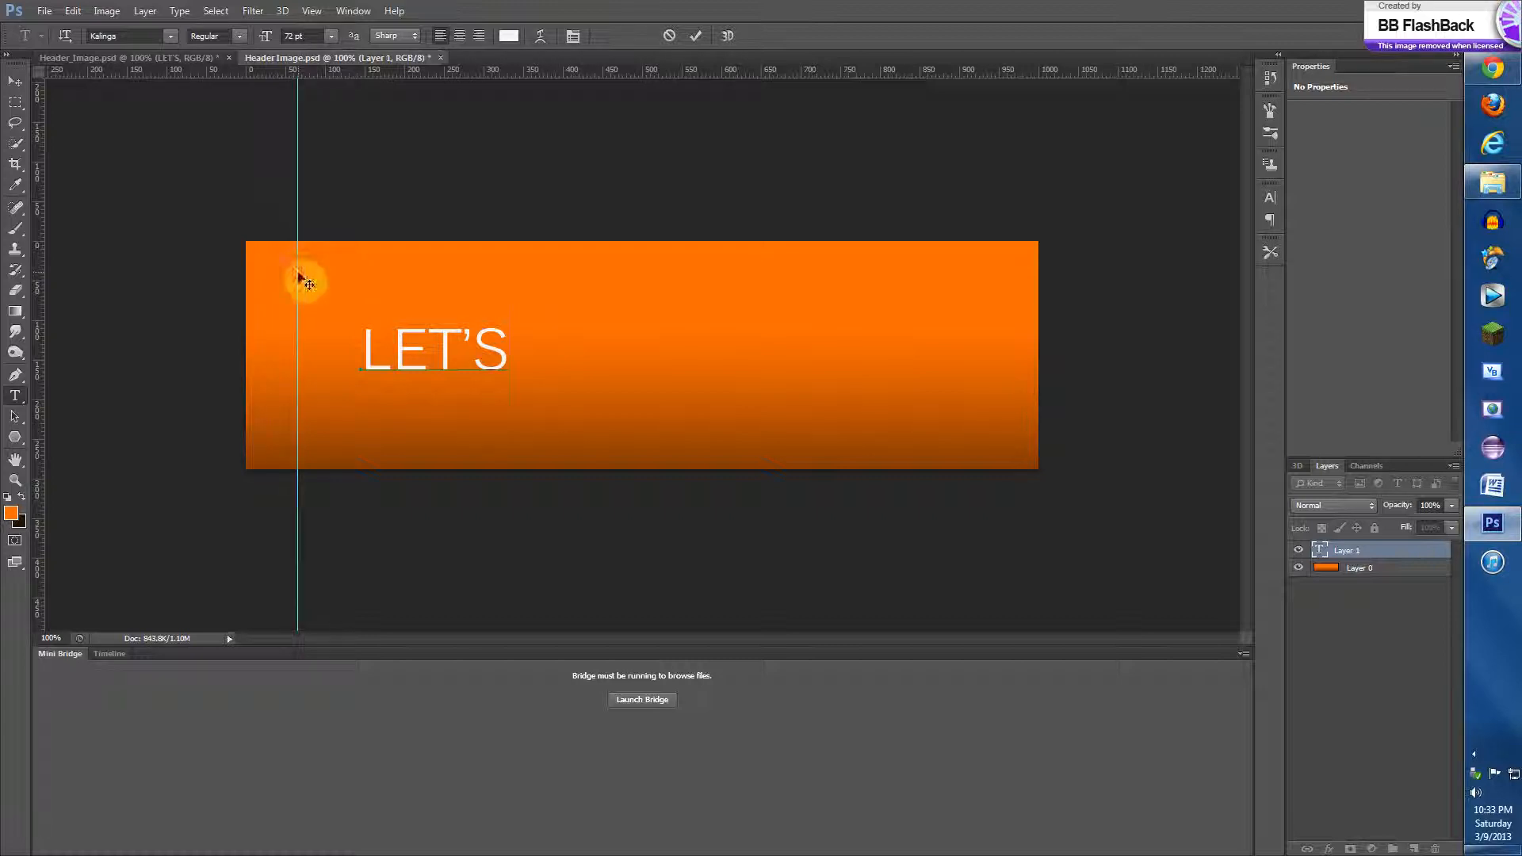
left_click(74, 11)
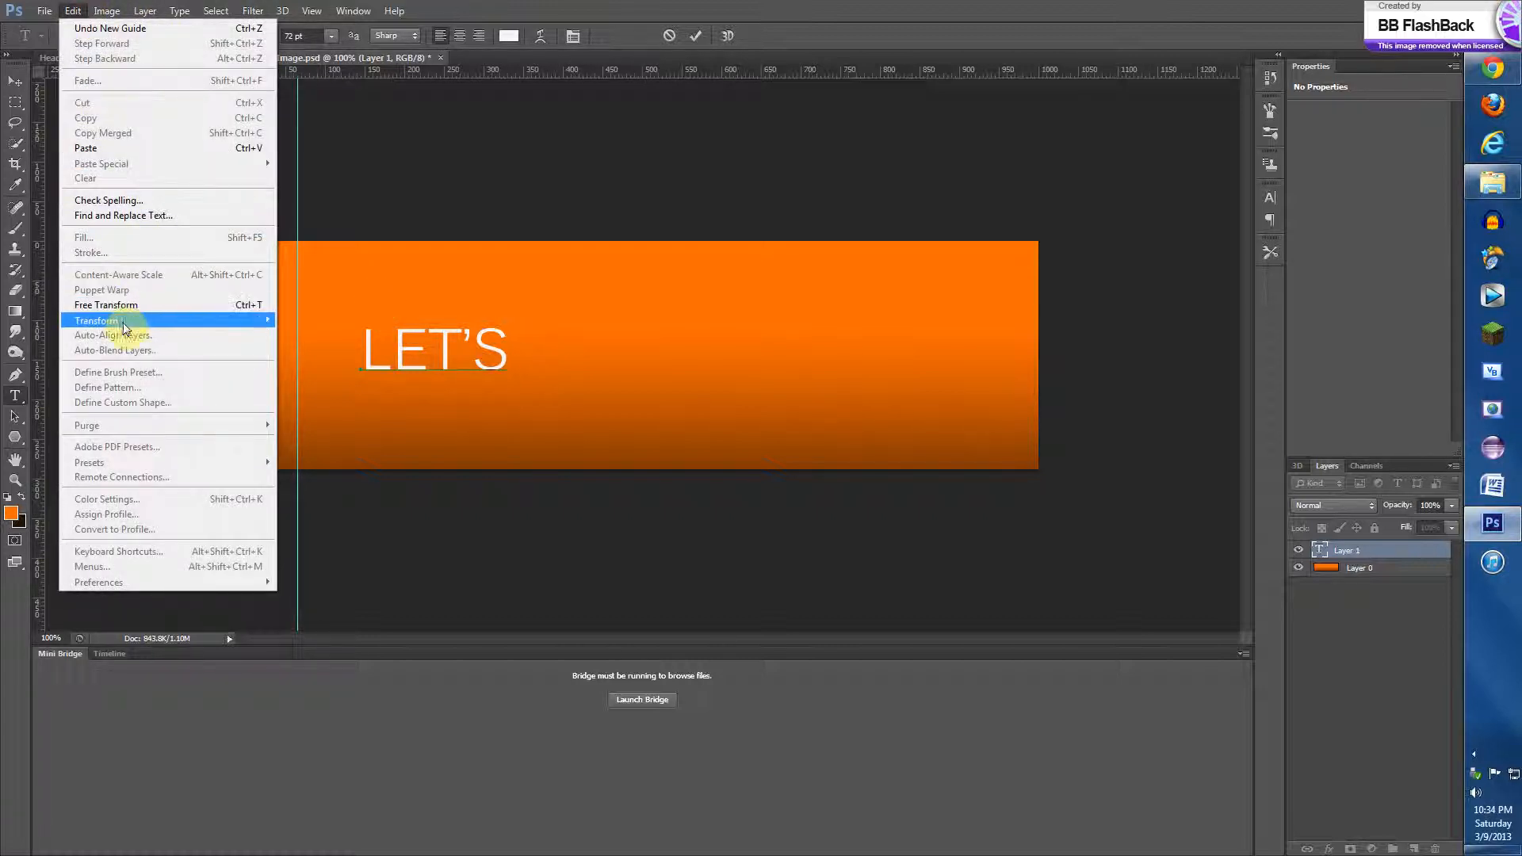
mouse_move(123, 325)
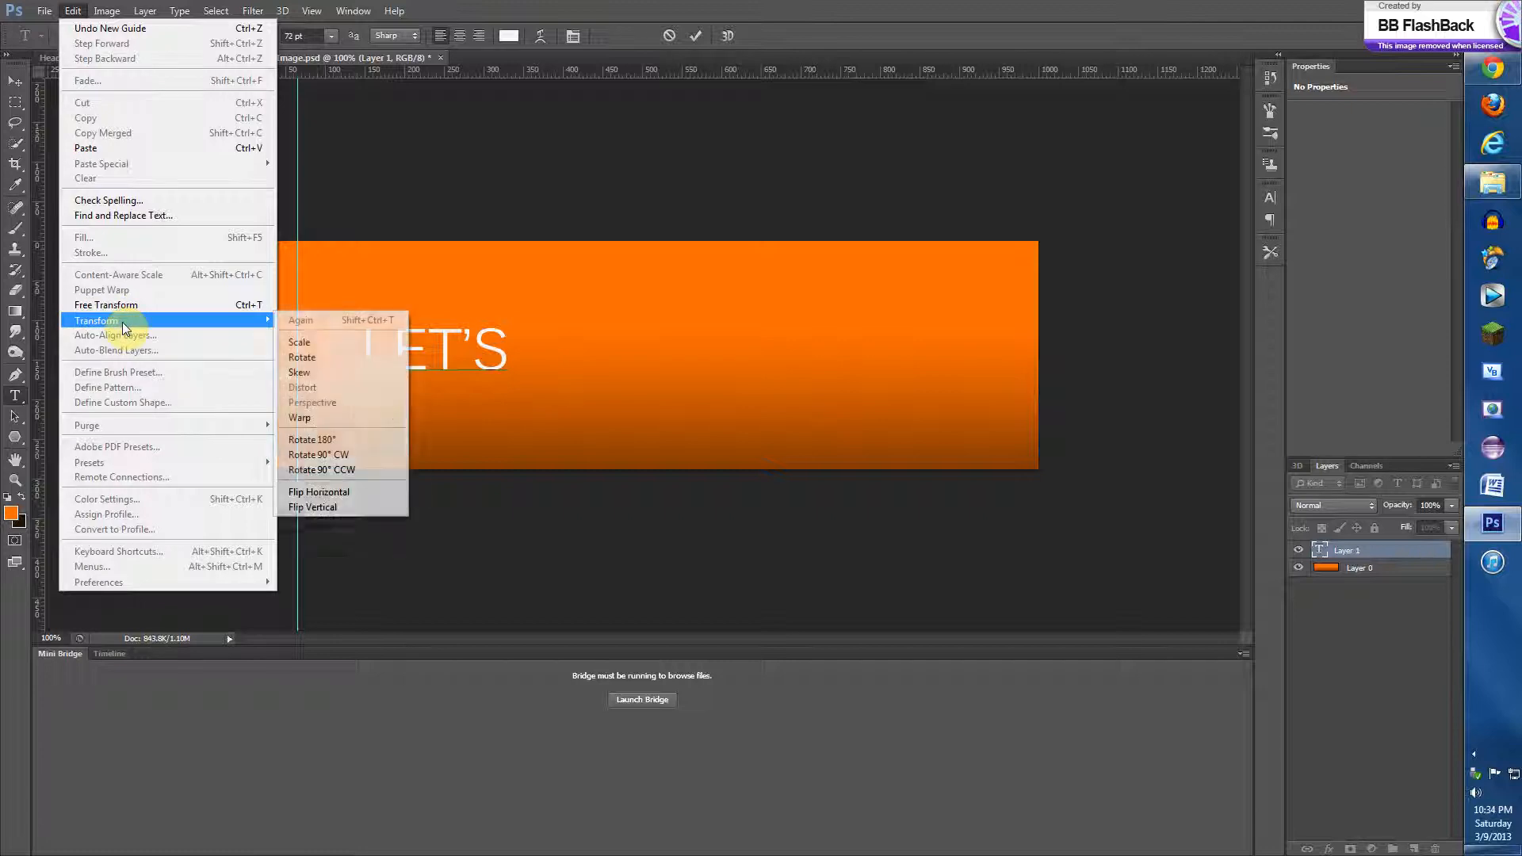
left_click(317, 473)
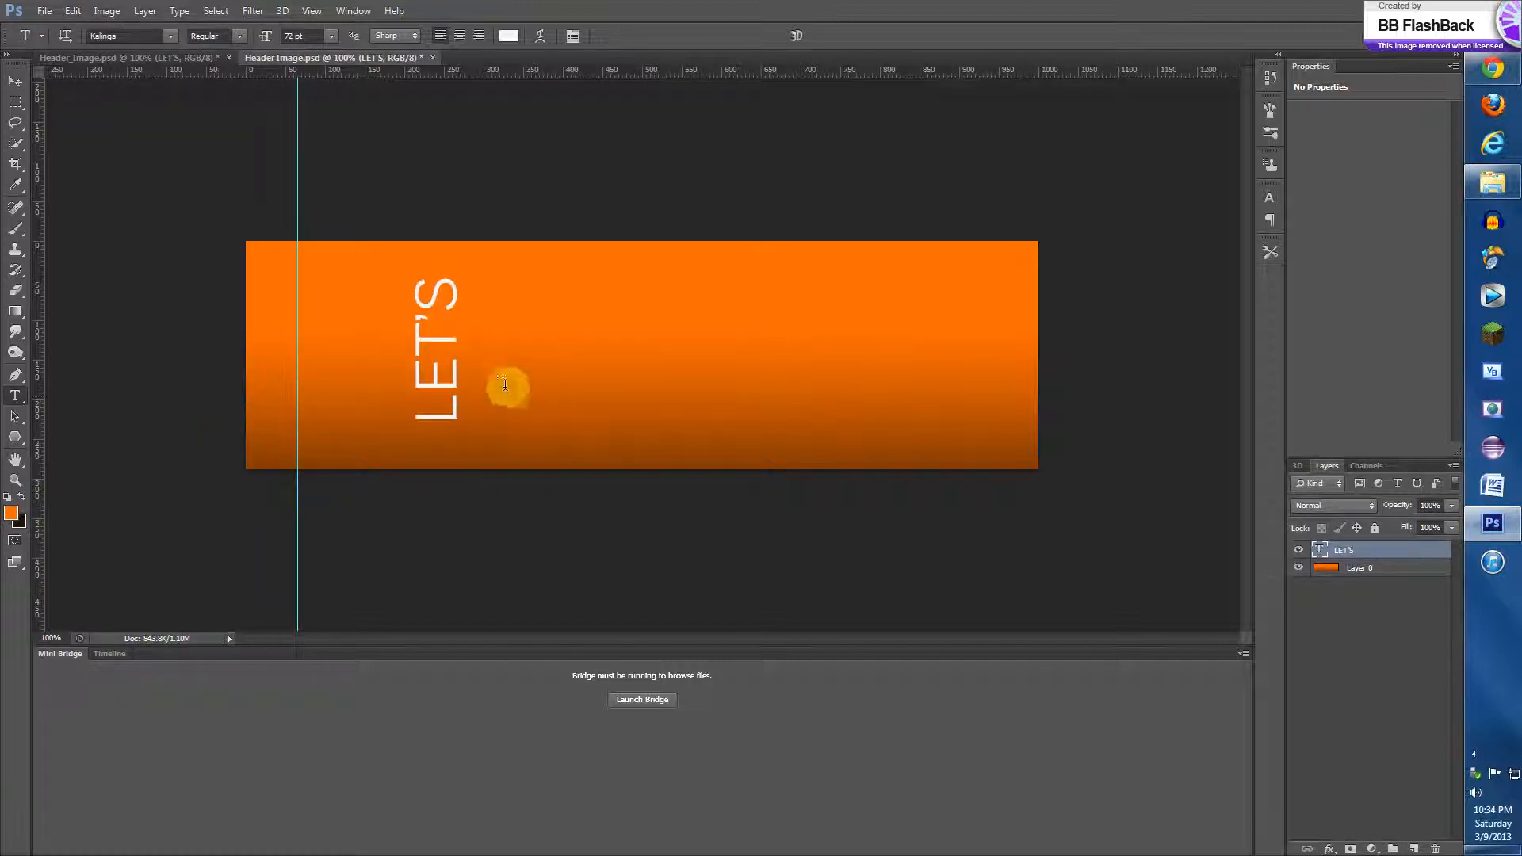
left_click(15, 81)
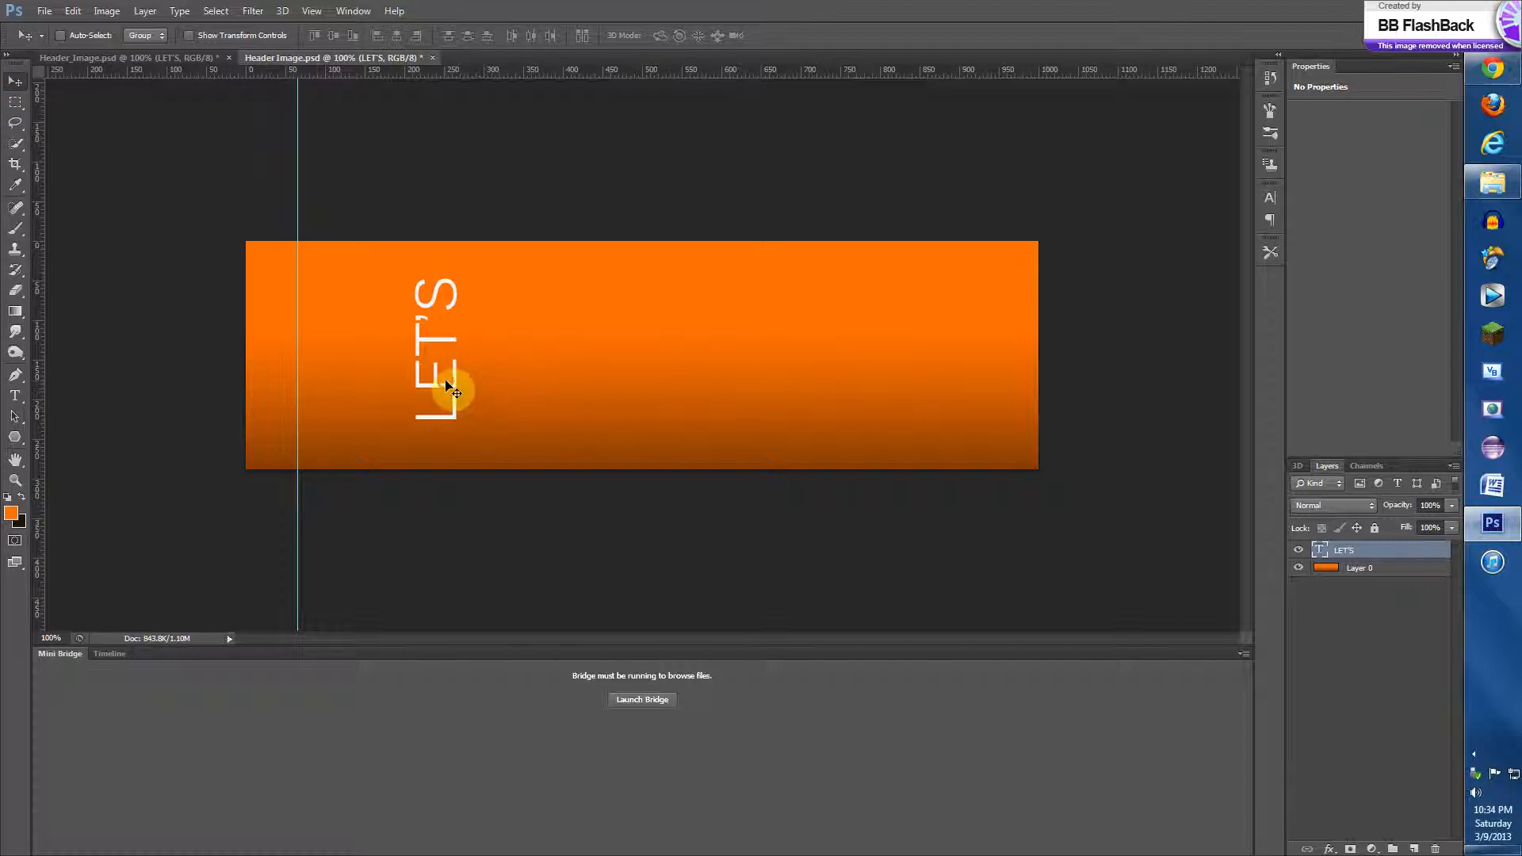
left_click_drag(445, 385, 335, 390)
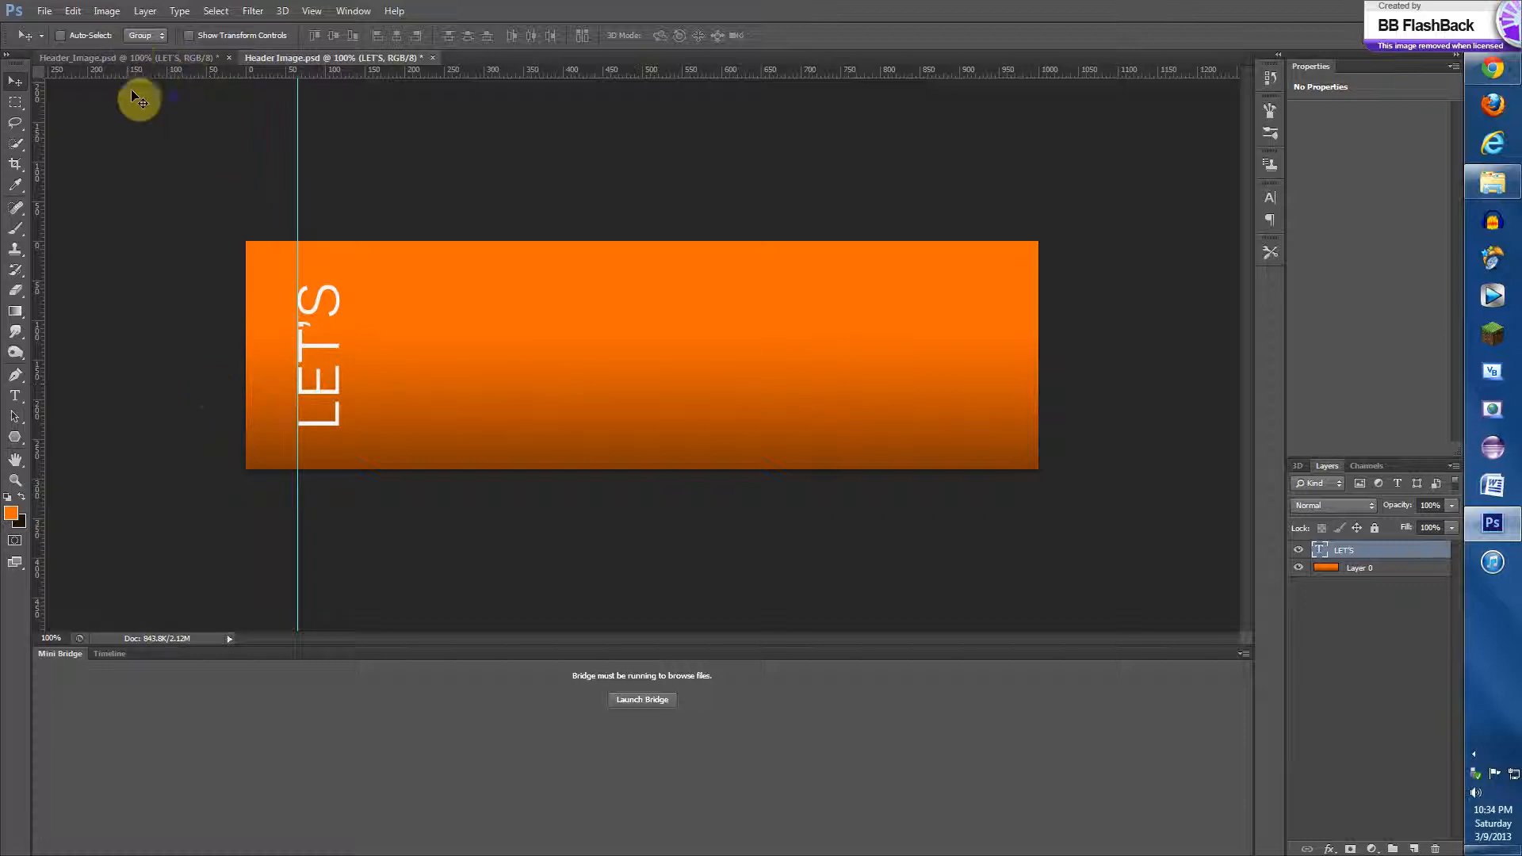
- Add the text Talk to the right of LET'S in white Kalinga Regular and set its size to 95 pt
left_click(15, 399)
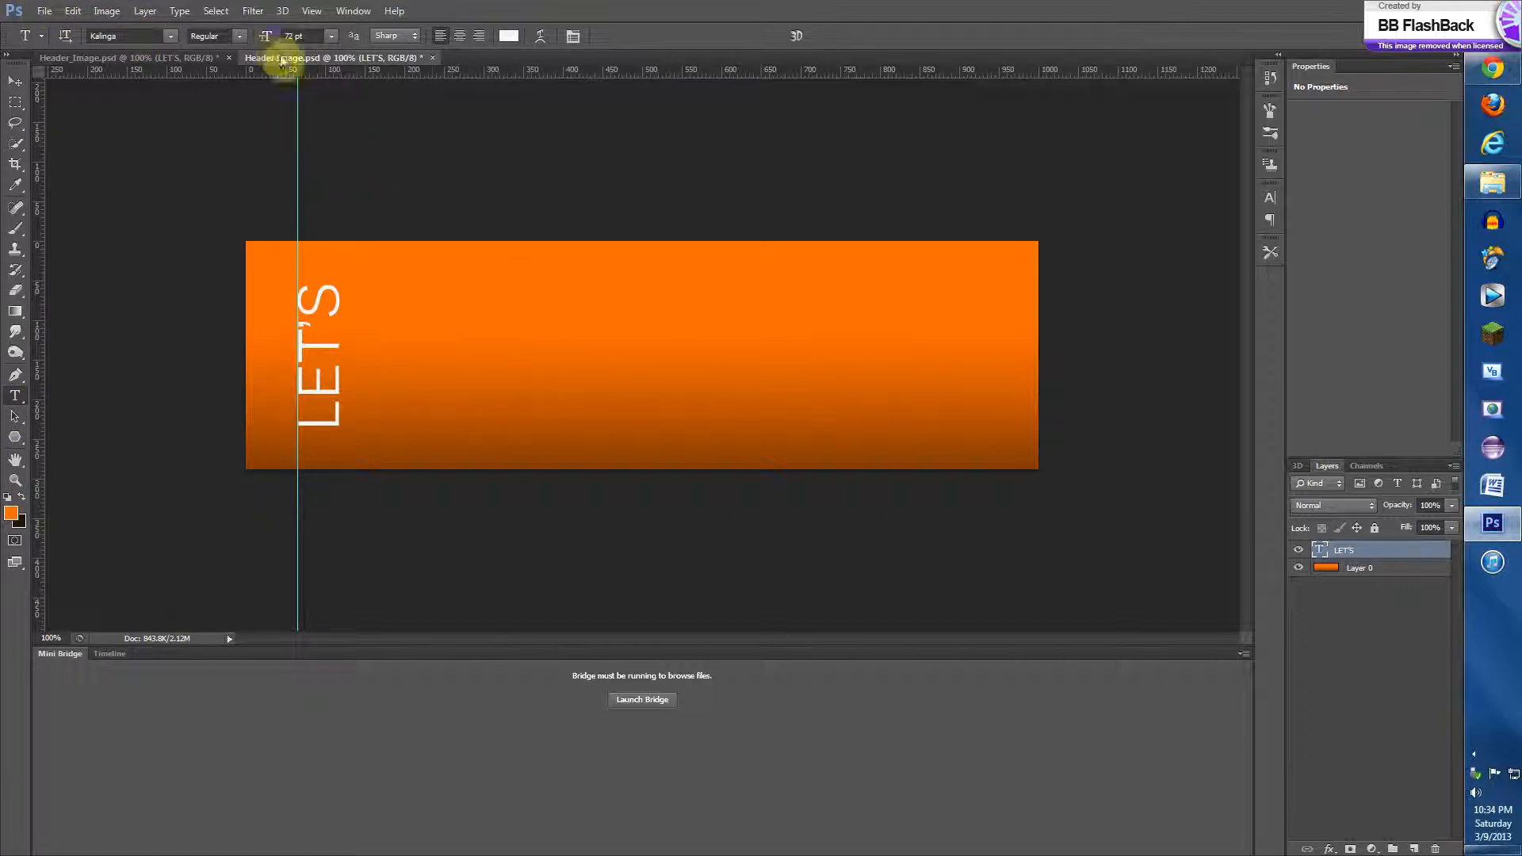
left_click(436, 312)
type("Talk")
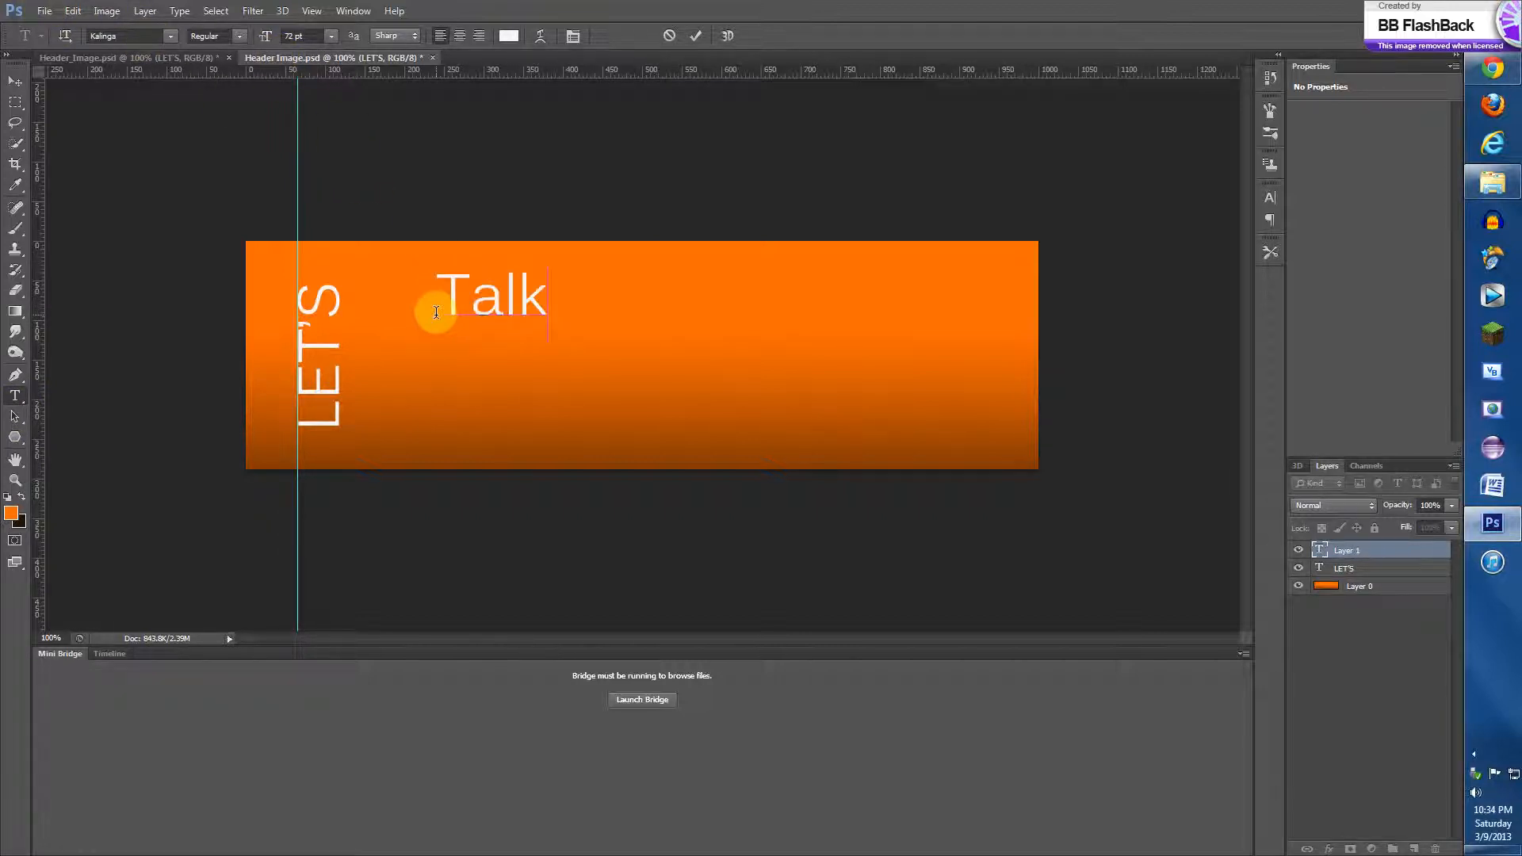
left_click_drag(551, 301, 443, 293)
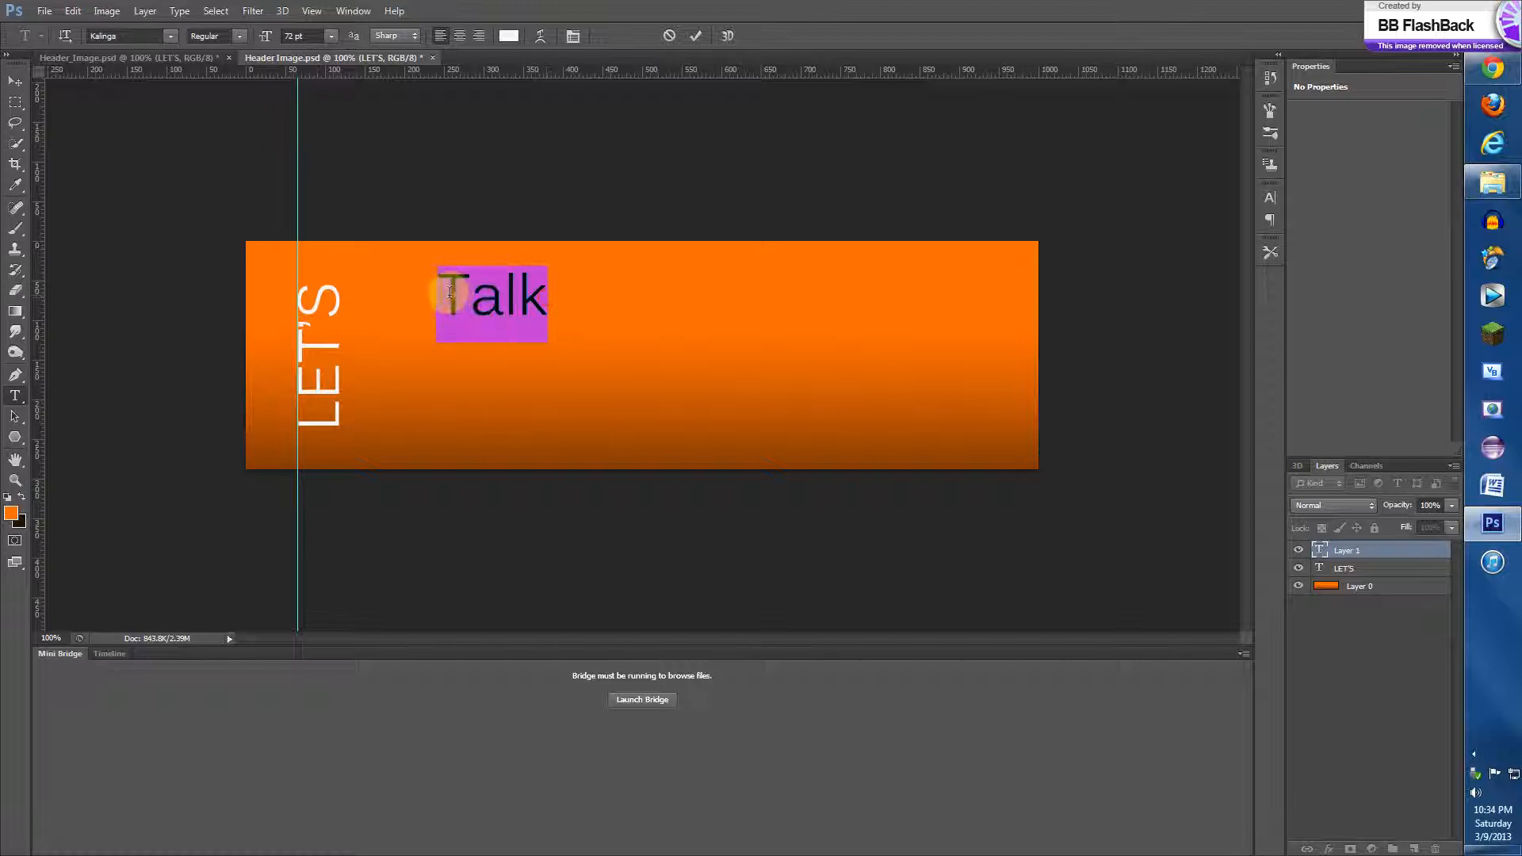
double_click(290, 36)
type("95")
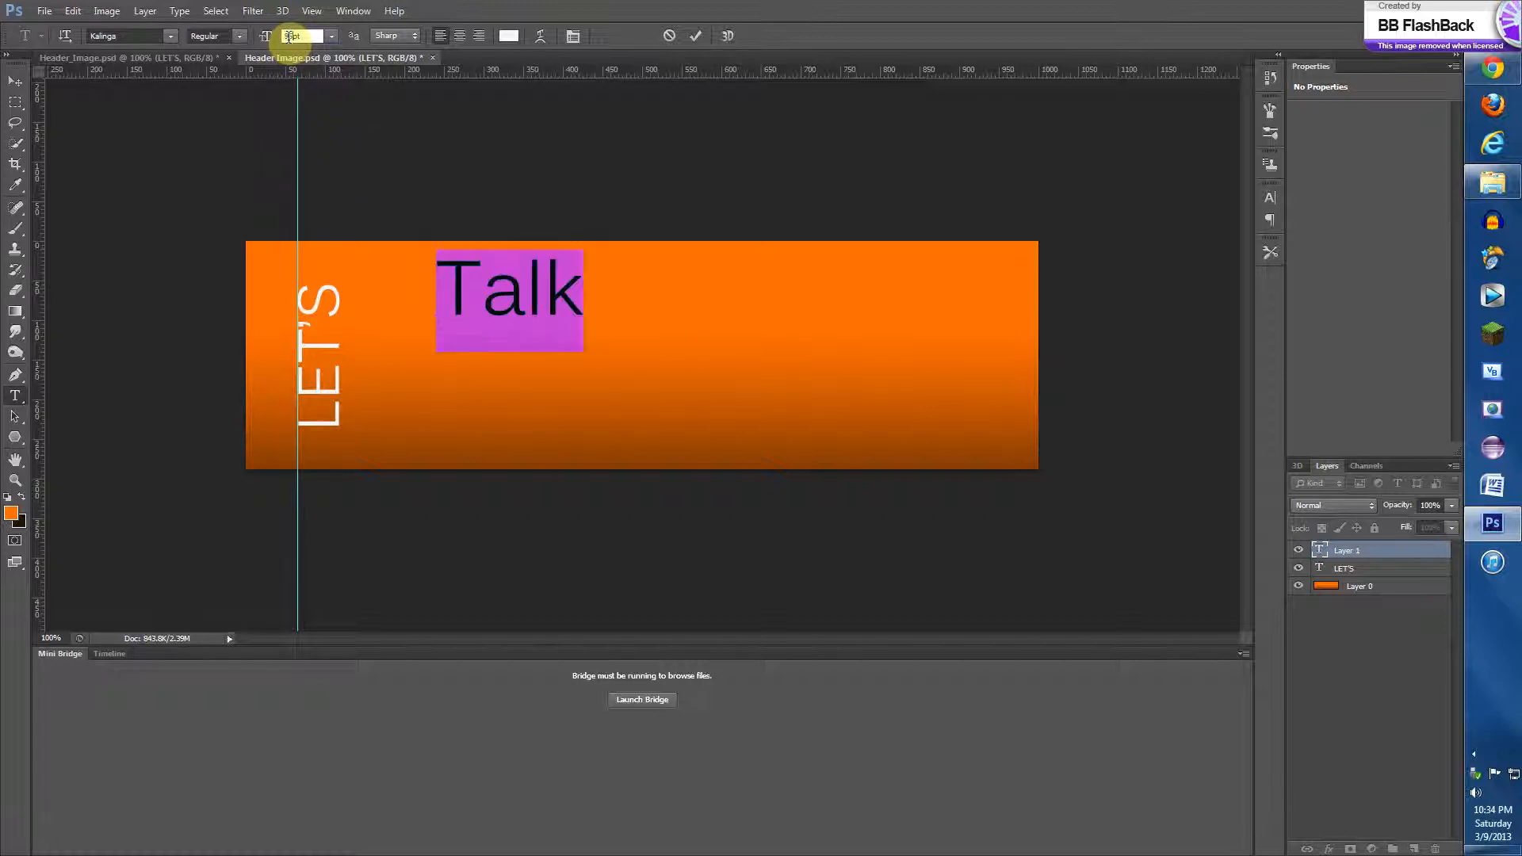
key("Return")
- Place a horizontal guide at about 57 px, level with the top of LET'S, and move the Talk text close beside LET'S
left_click_drag(357, 72, 763, 449)
left_click(21, 87)
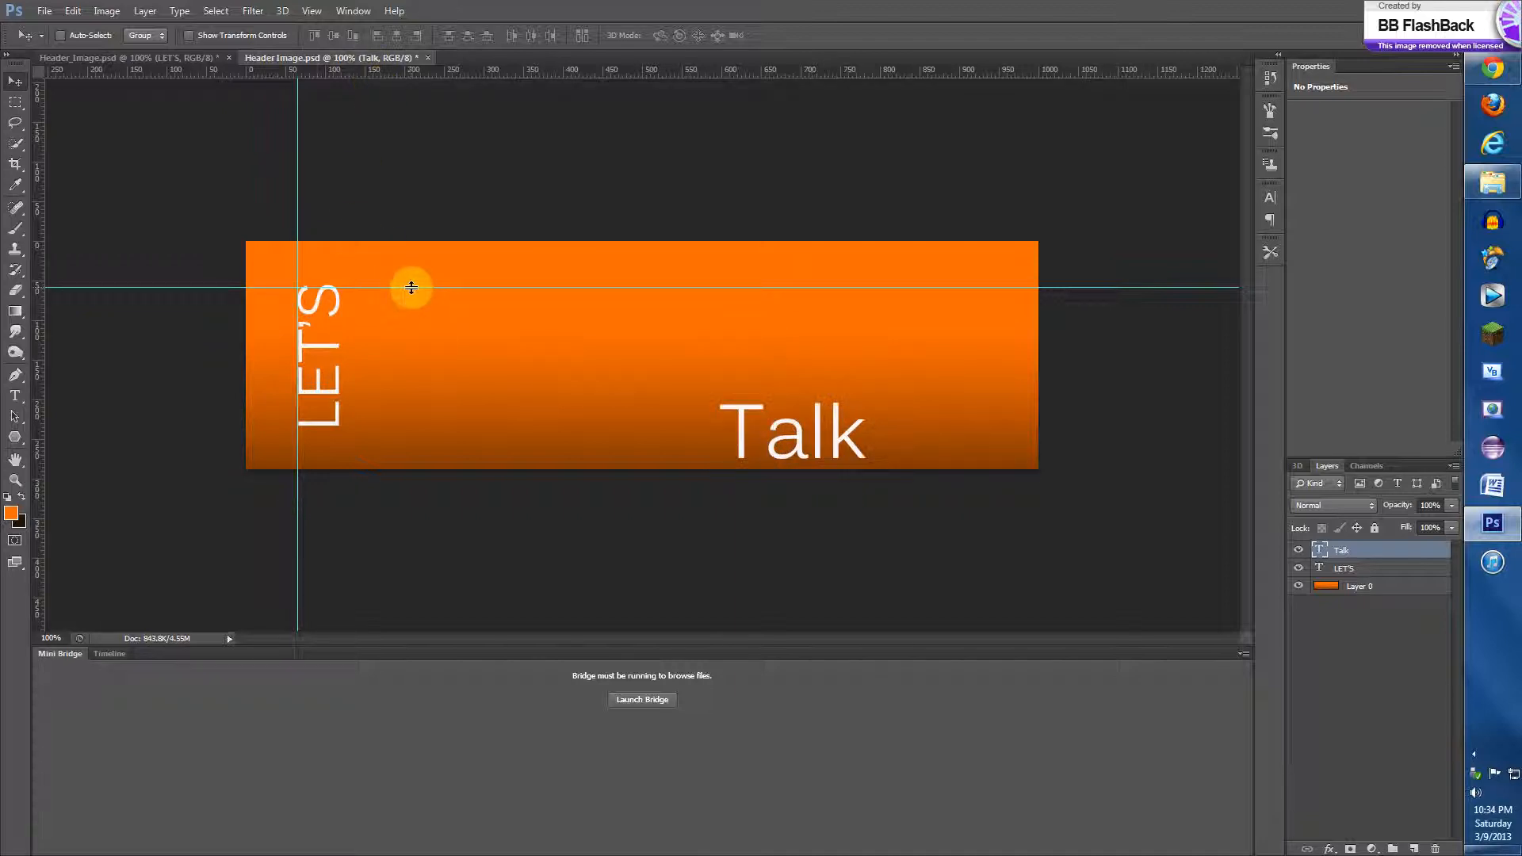
left_click_drag(412, 286, 411, 287)
left_click_drag(745, 428, 366, 314)
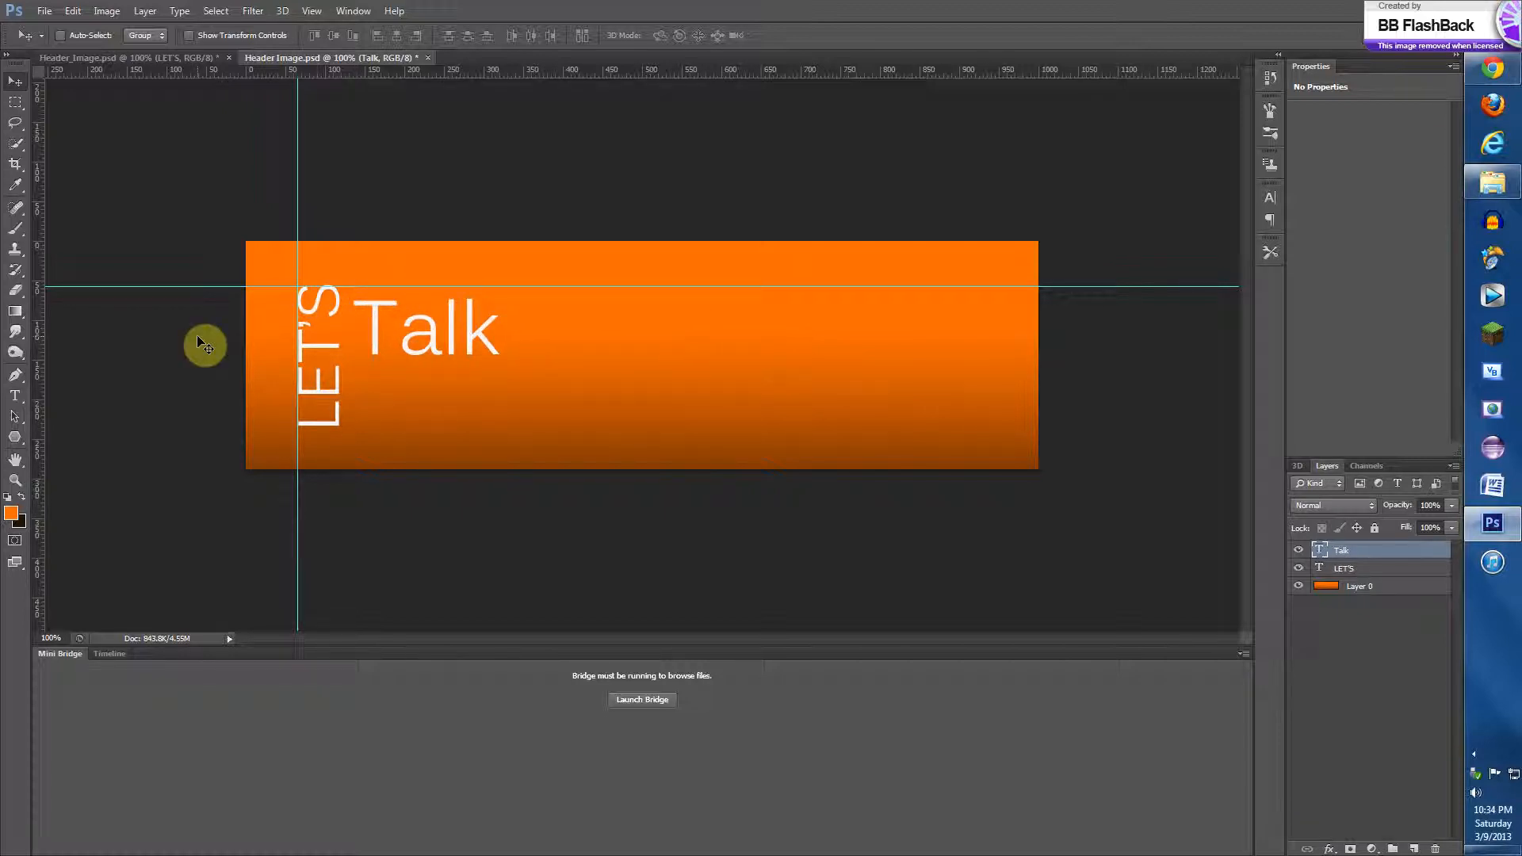
- Nudge the Talk text upward until its top edge meets the horizontal guide
key("Up")
key("Up")
key("Up")
key("Up")
key("Up")
key("Up")
key("Up")
key("Up")
key("Up")
key("Up")
key("Up")
key("Up")
key("Up")
key("Up")
key("Up")
key("Up")
key("Up")
key("Up")
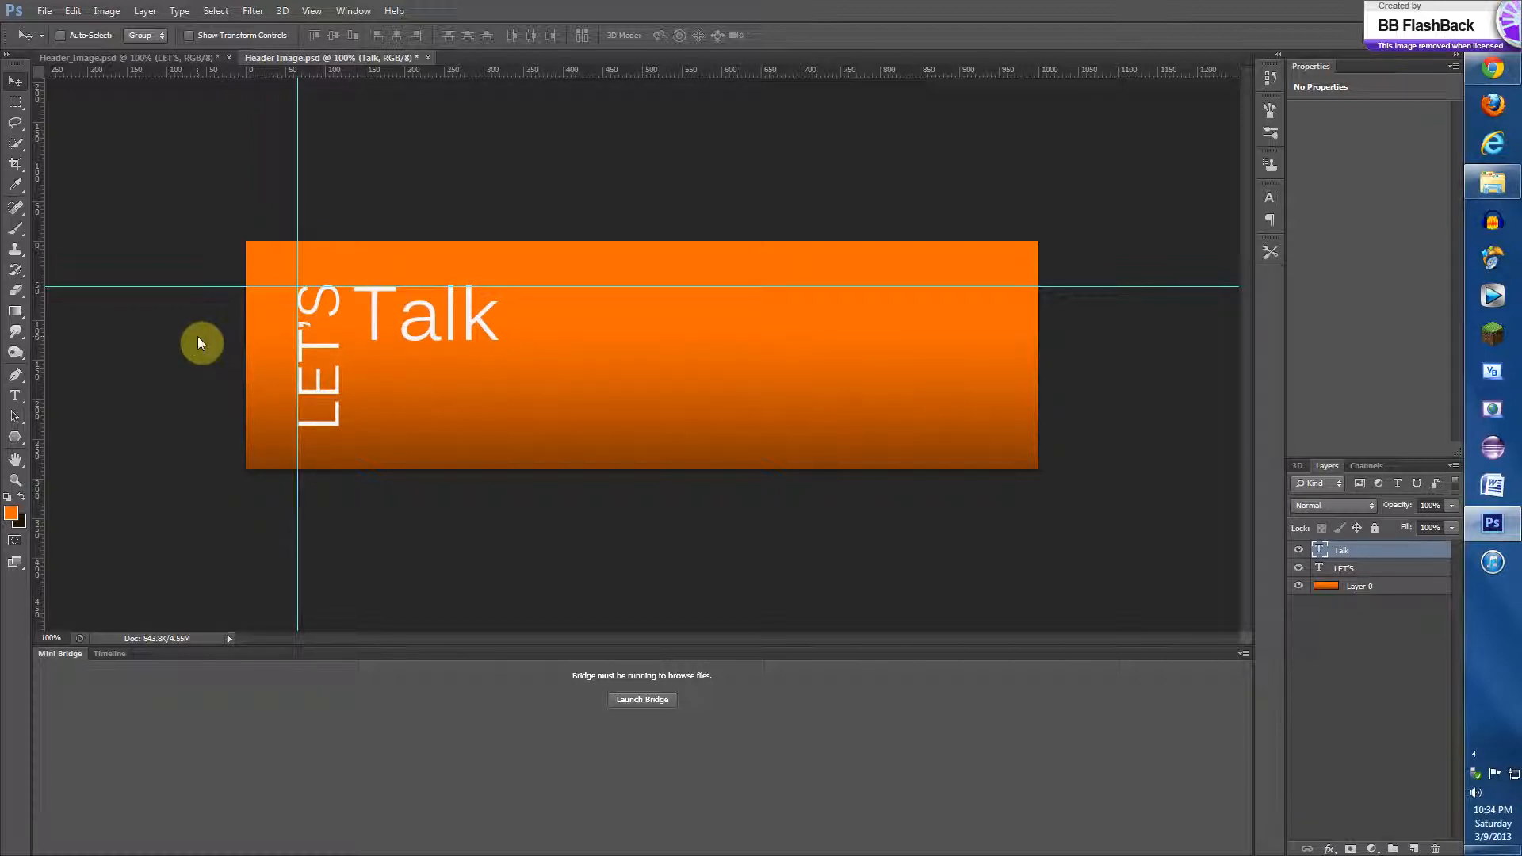
- Nudge the Talk text horizontally to adjust its gap beside LET'S
key("Left")
key("Left")
key("Right")
key("Right")
key("Right")
key("Right")
key("Left")
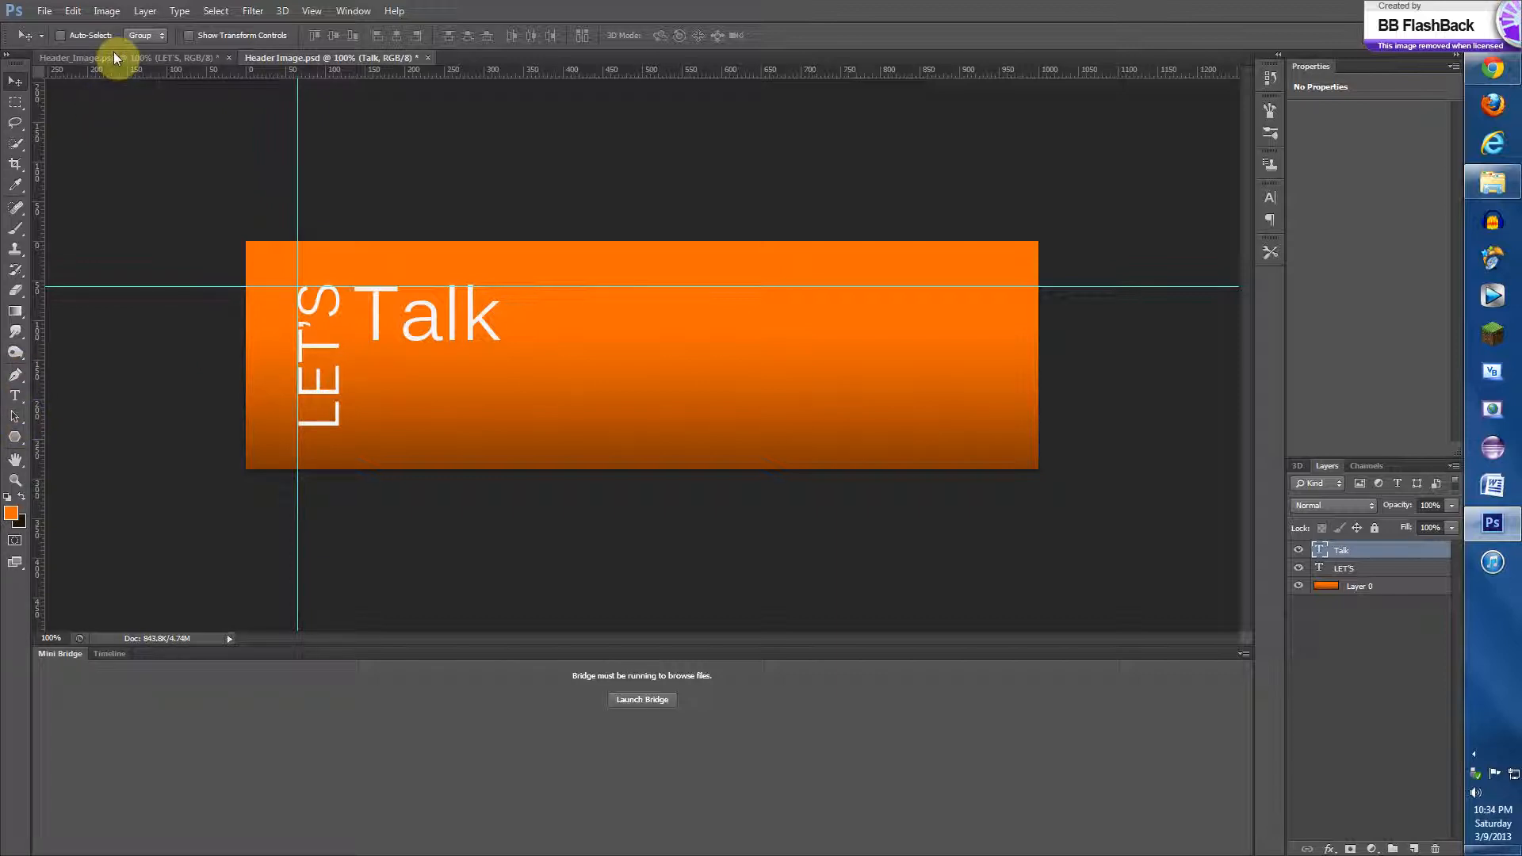
- Try changing the Talk text to Cooper Black at a larger font size
left_click(19, 401)
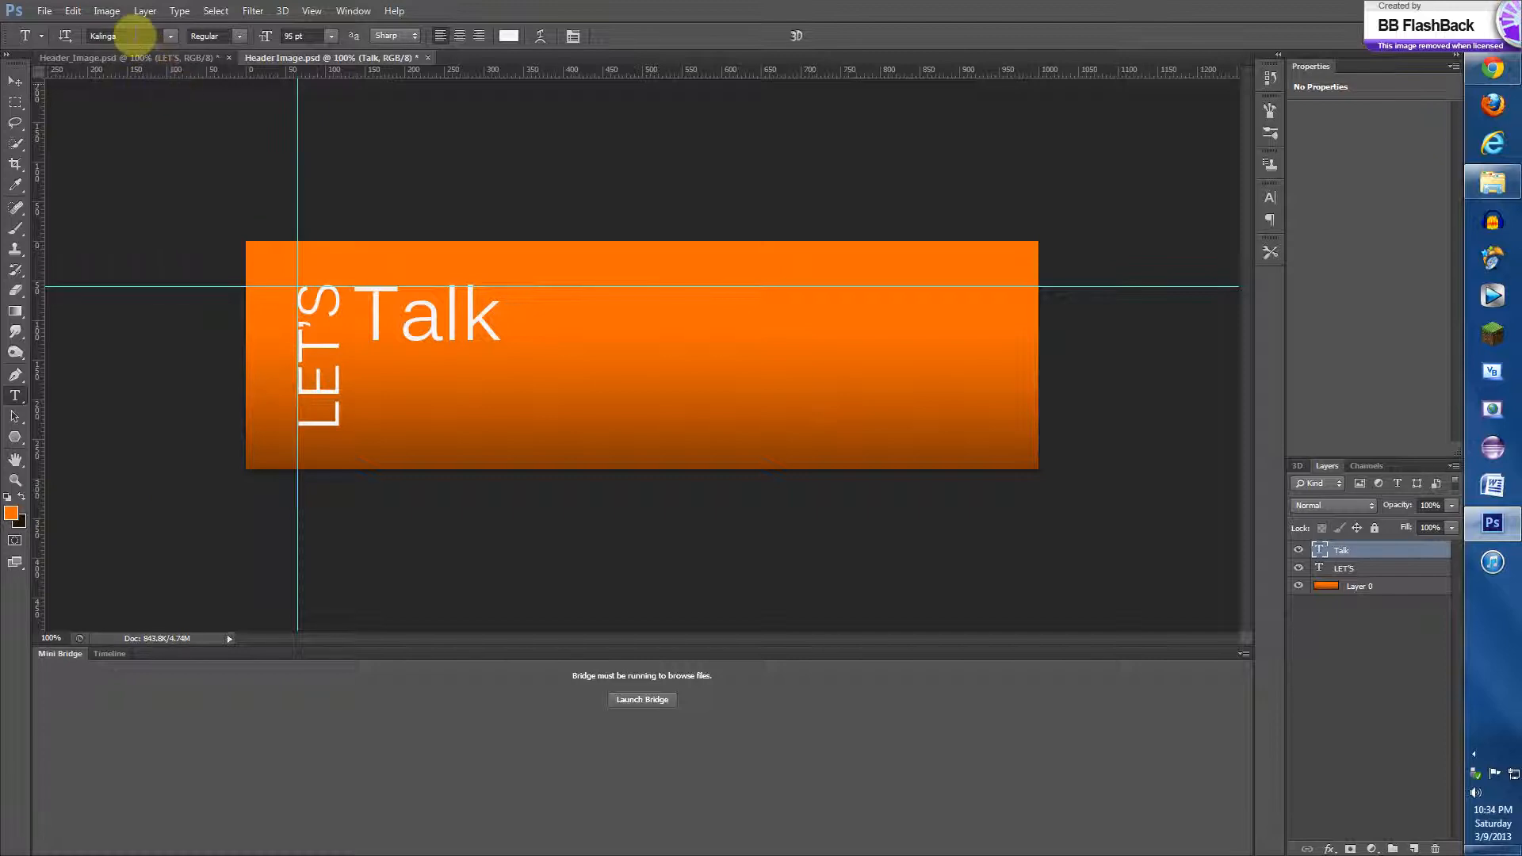
left_click(176, 37)
scroll(238, 210, "up", 3)
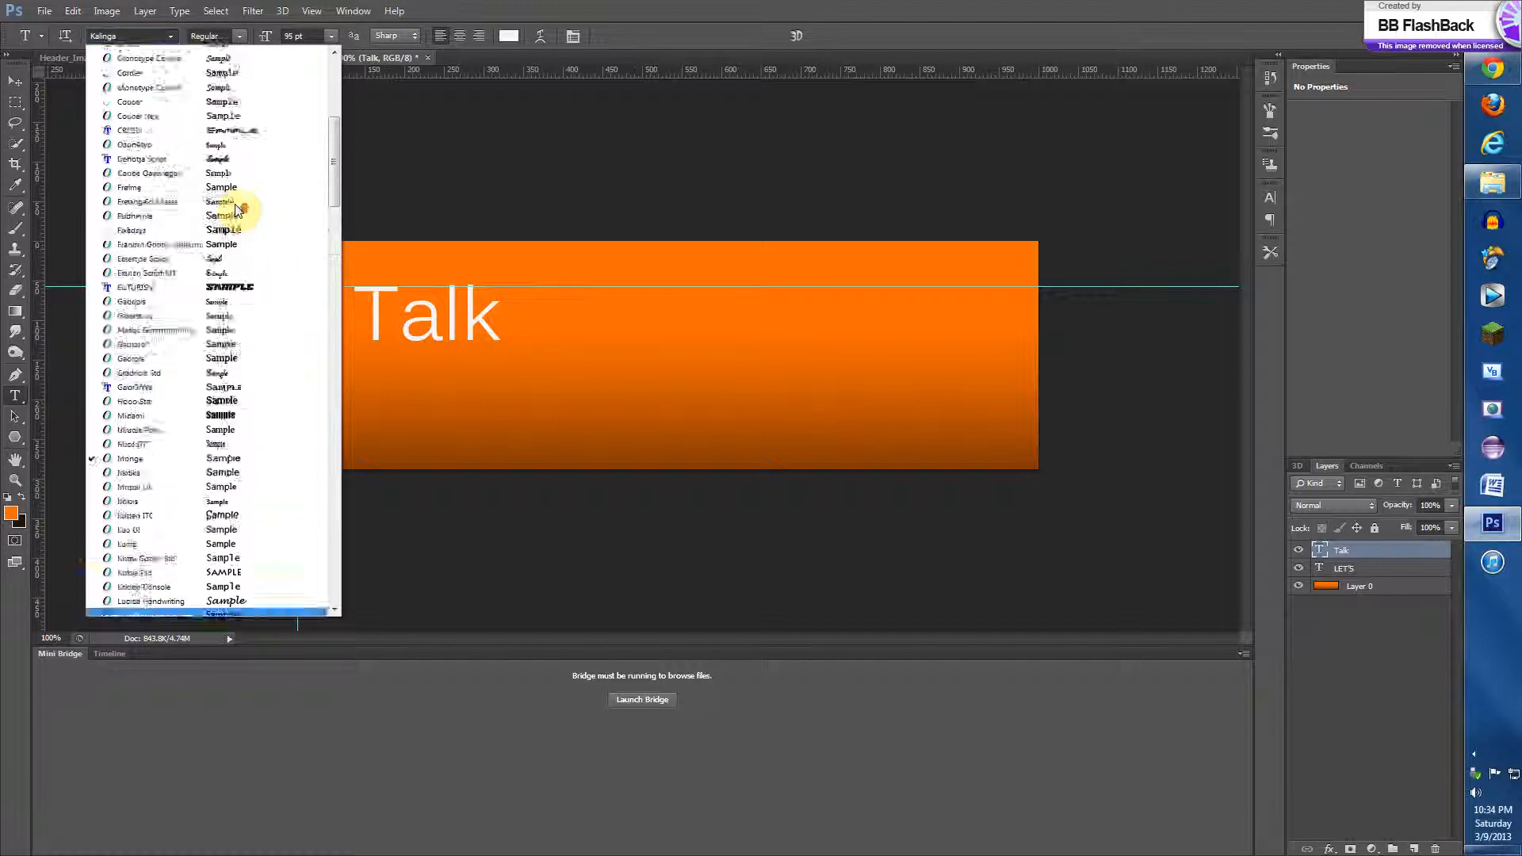
left_click(146, 110)
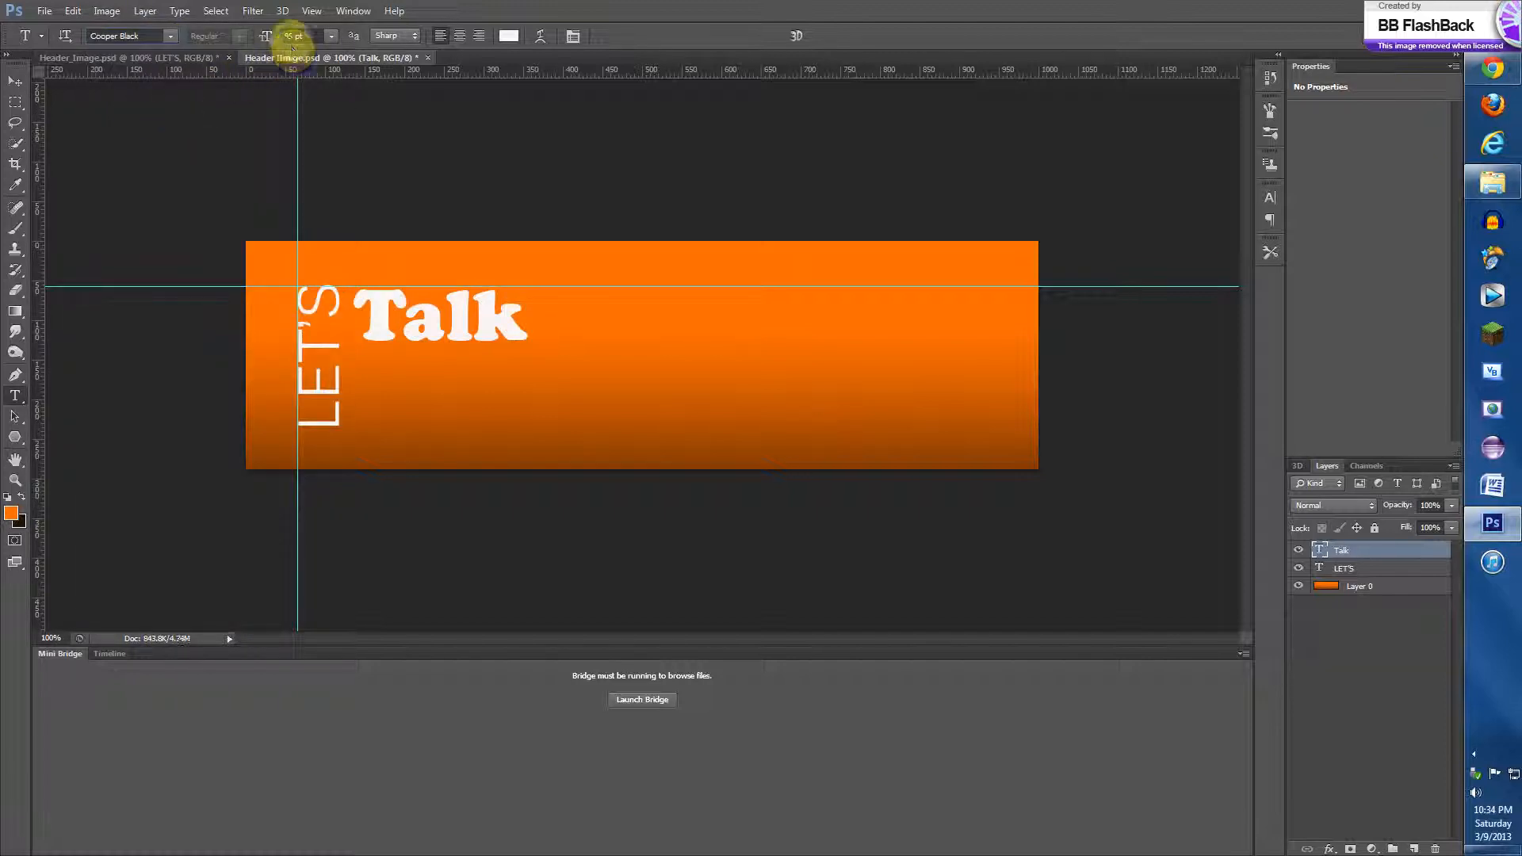
left_click(288, 36)
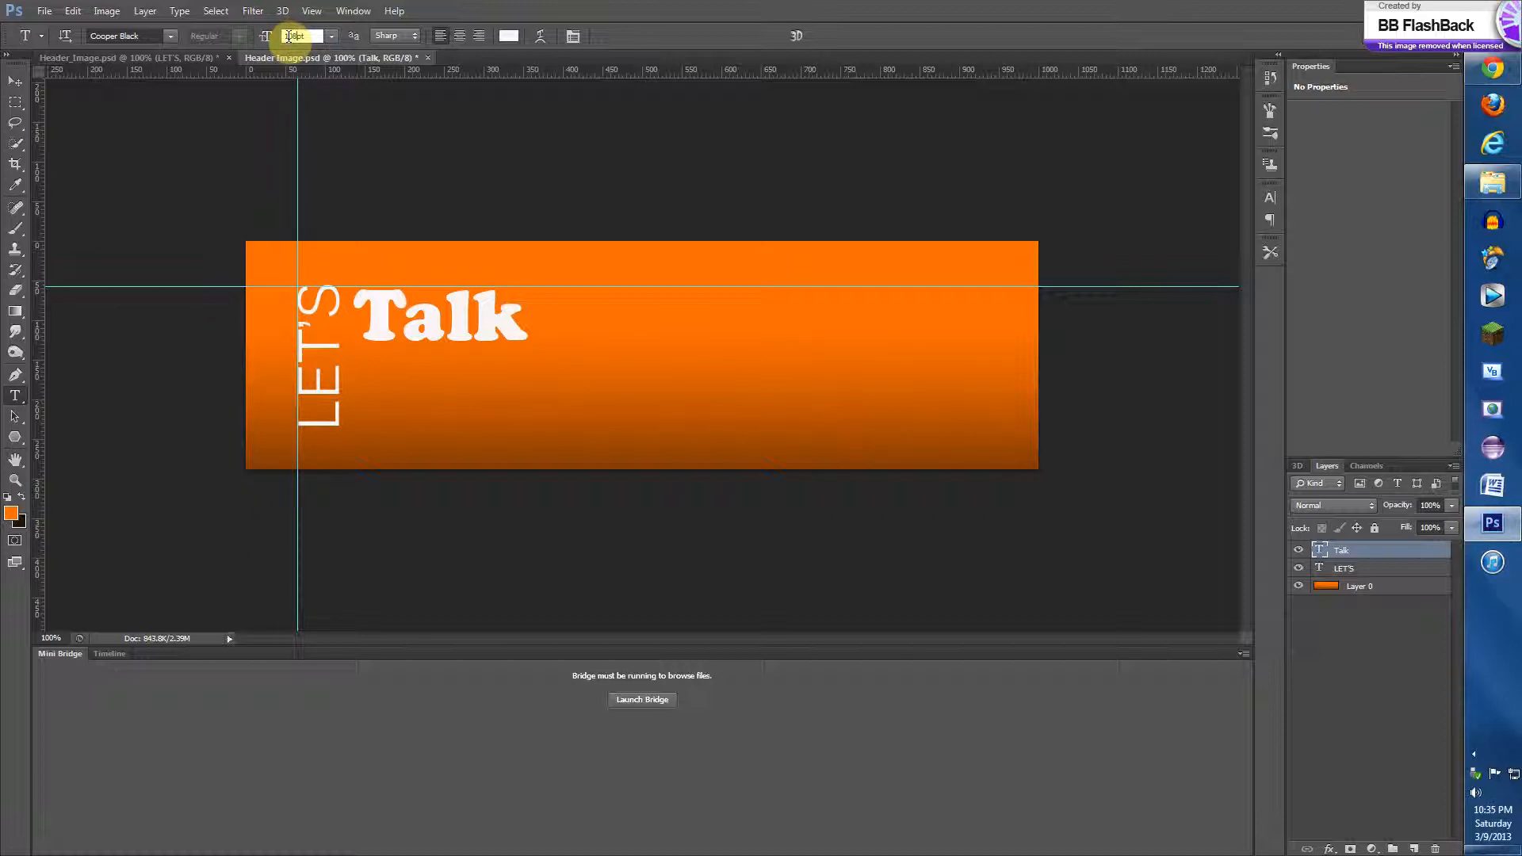
key("Return")
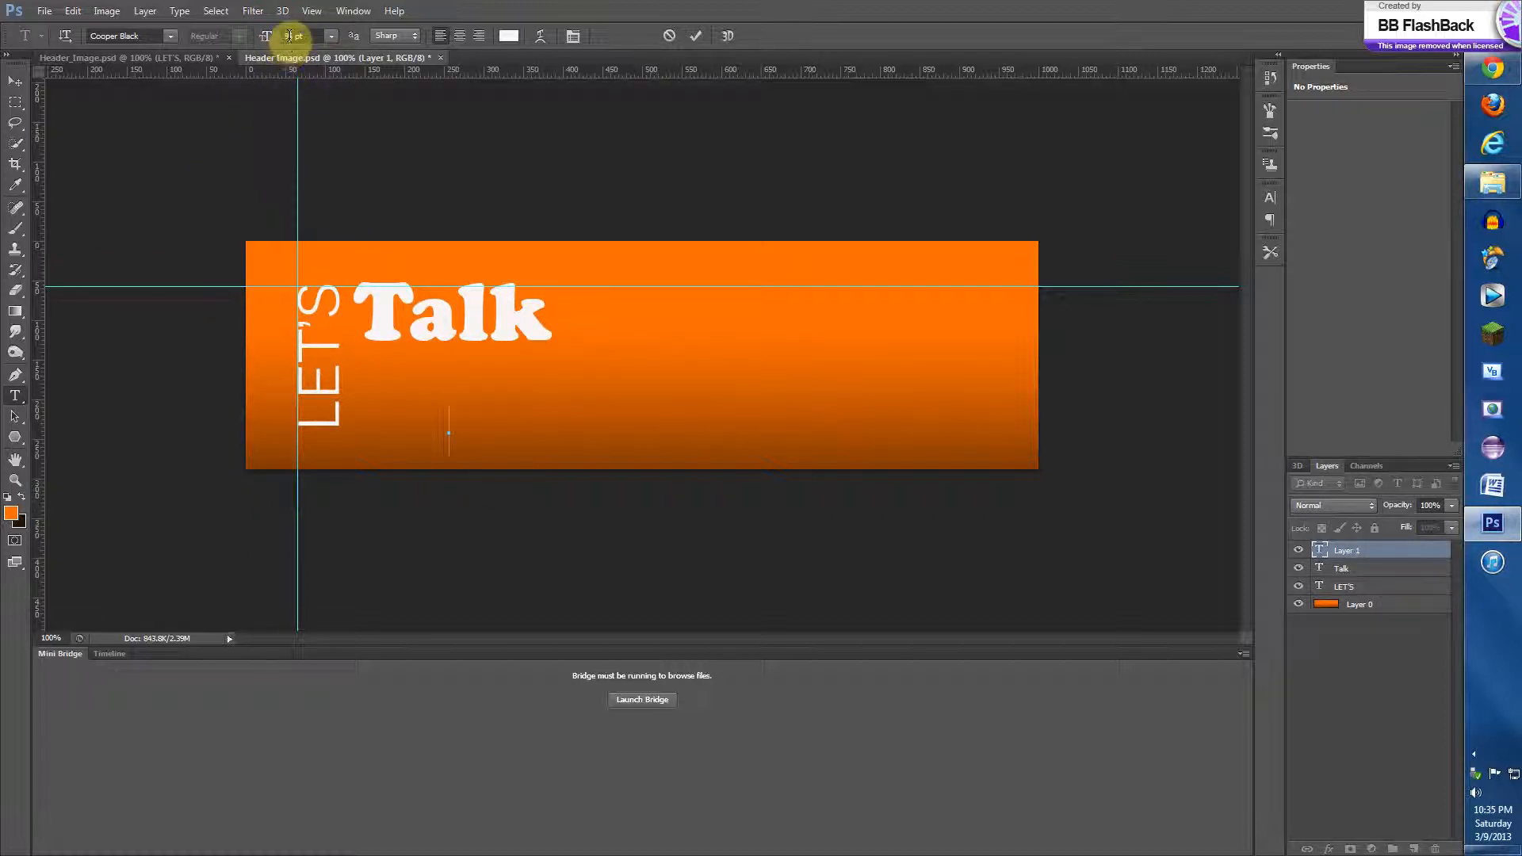
- Restore the Talk text to Kalinga Regular at 95 pt
left_click(1372, 588)
left_click(1368, 569)
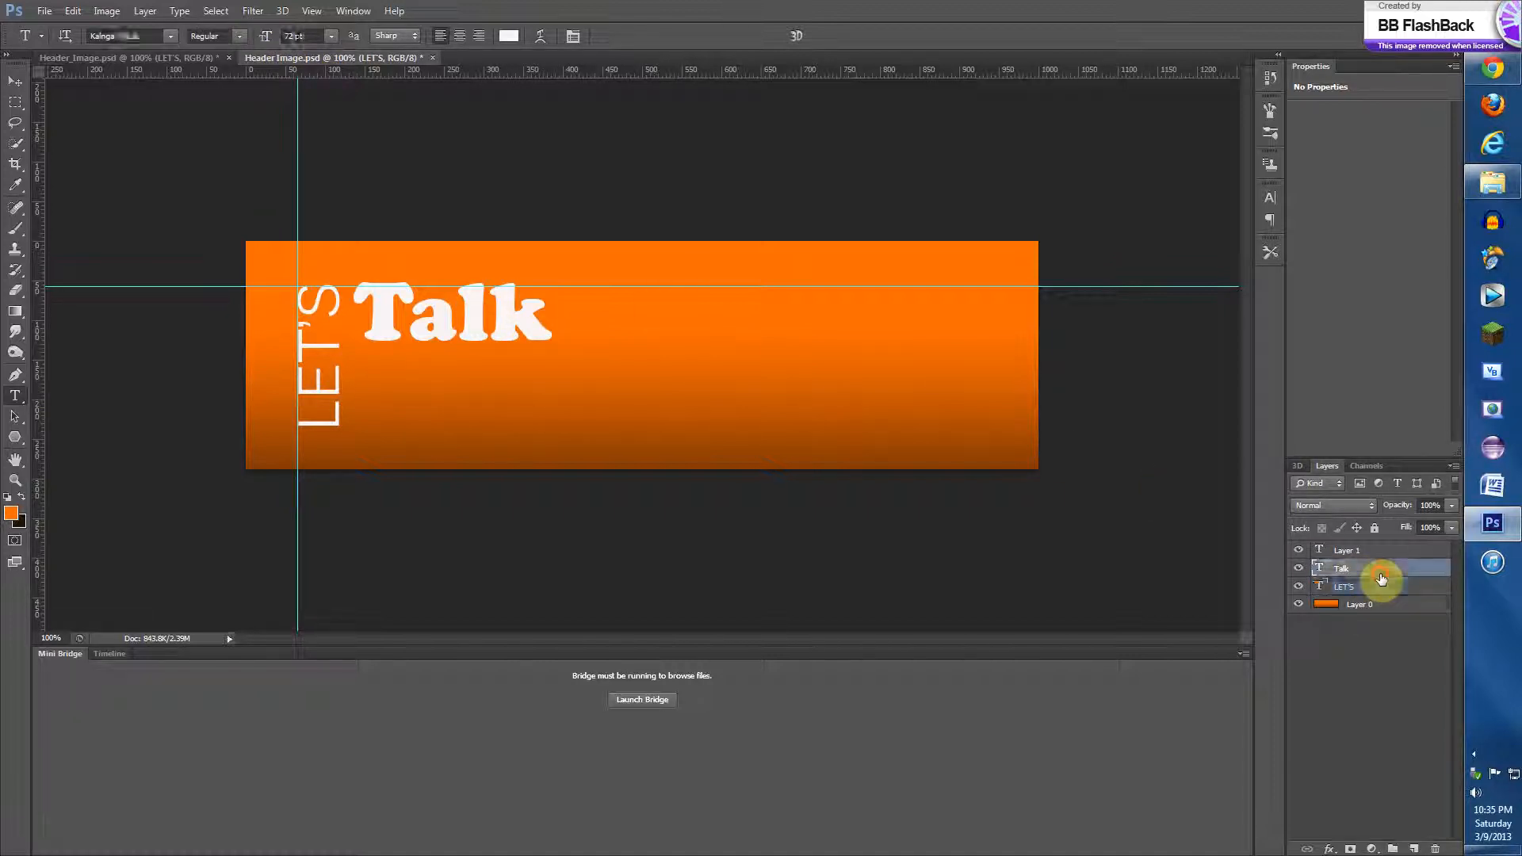
left_click_drag(547, 319, 230, 67)
left_click(291, 37)
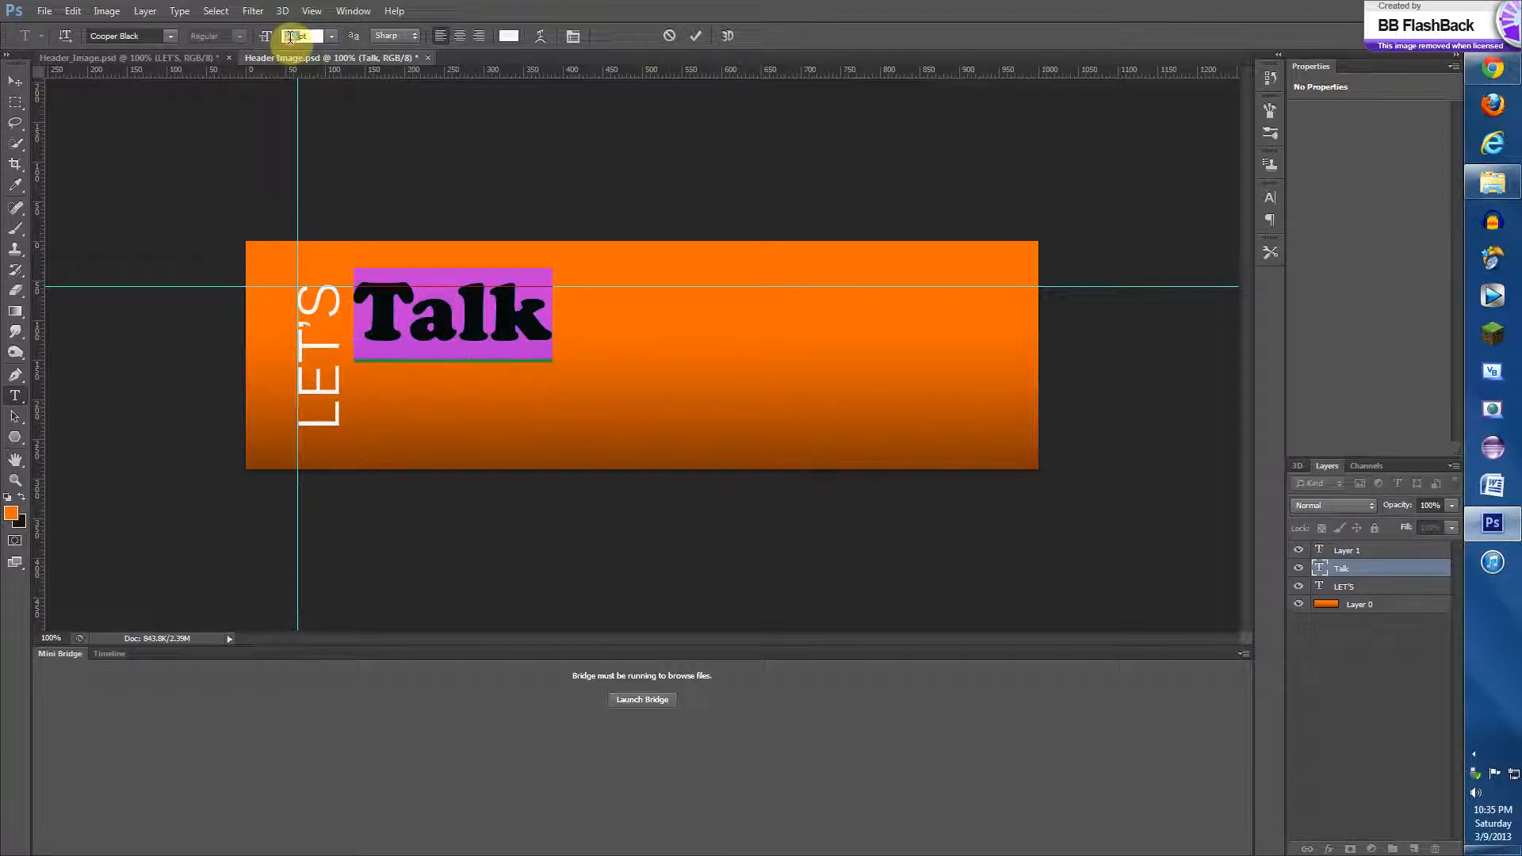
type("95")
key("Return")
left_click(171, 37)
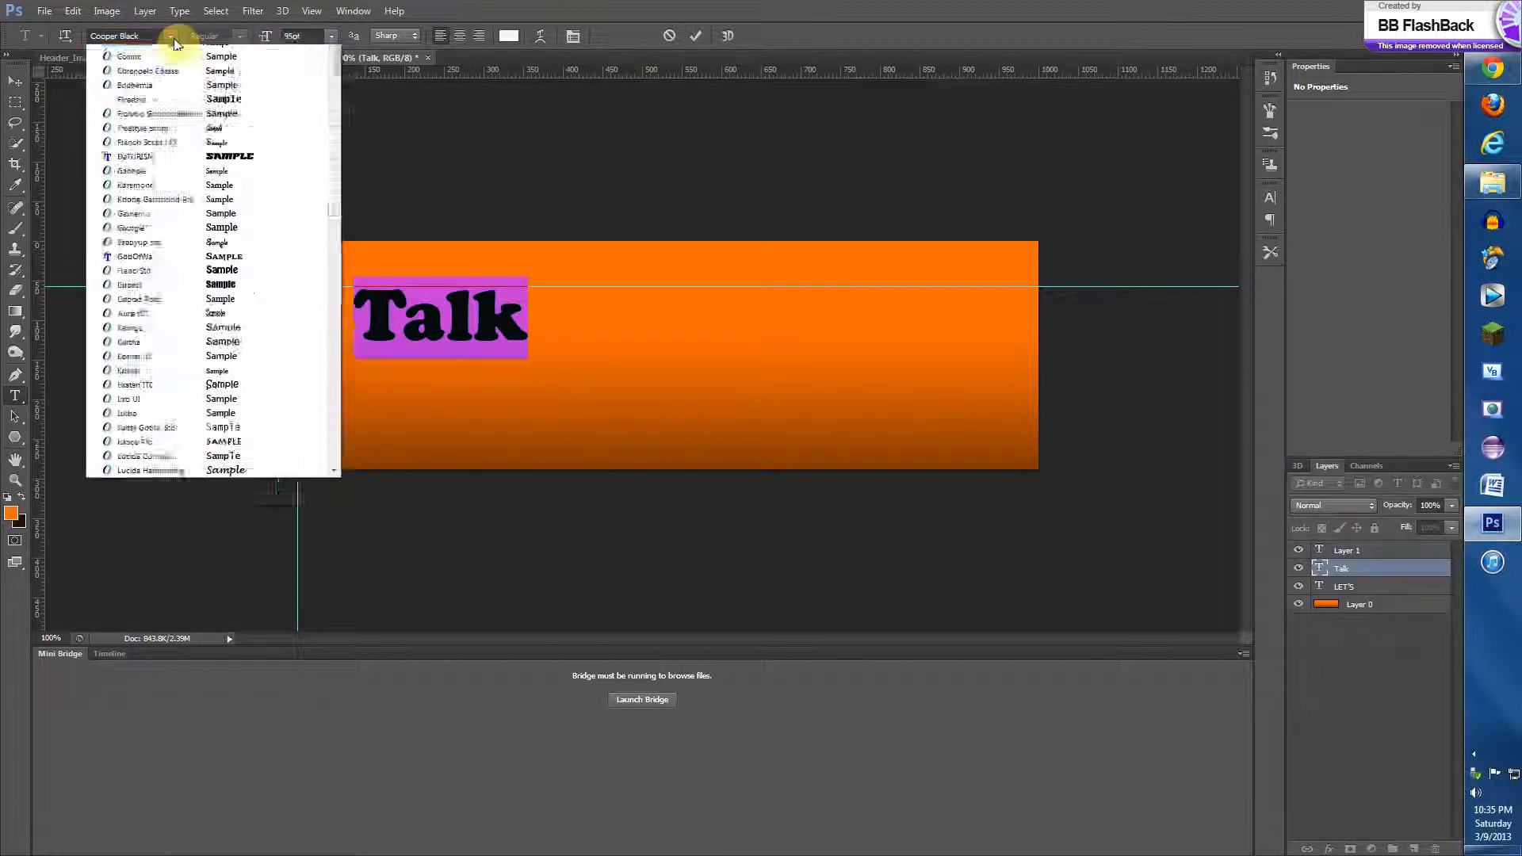
scroll(206, 432, "down", 6)
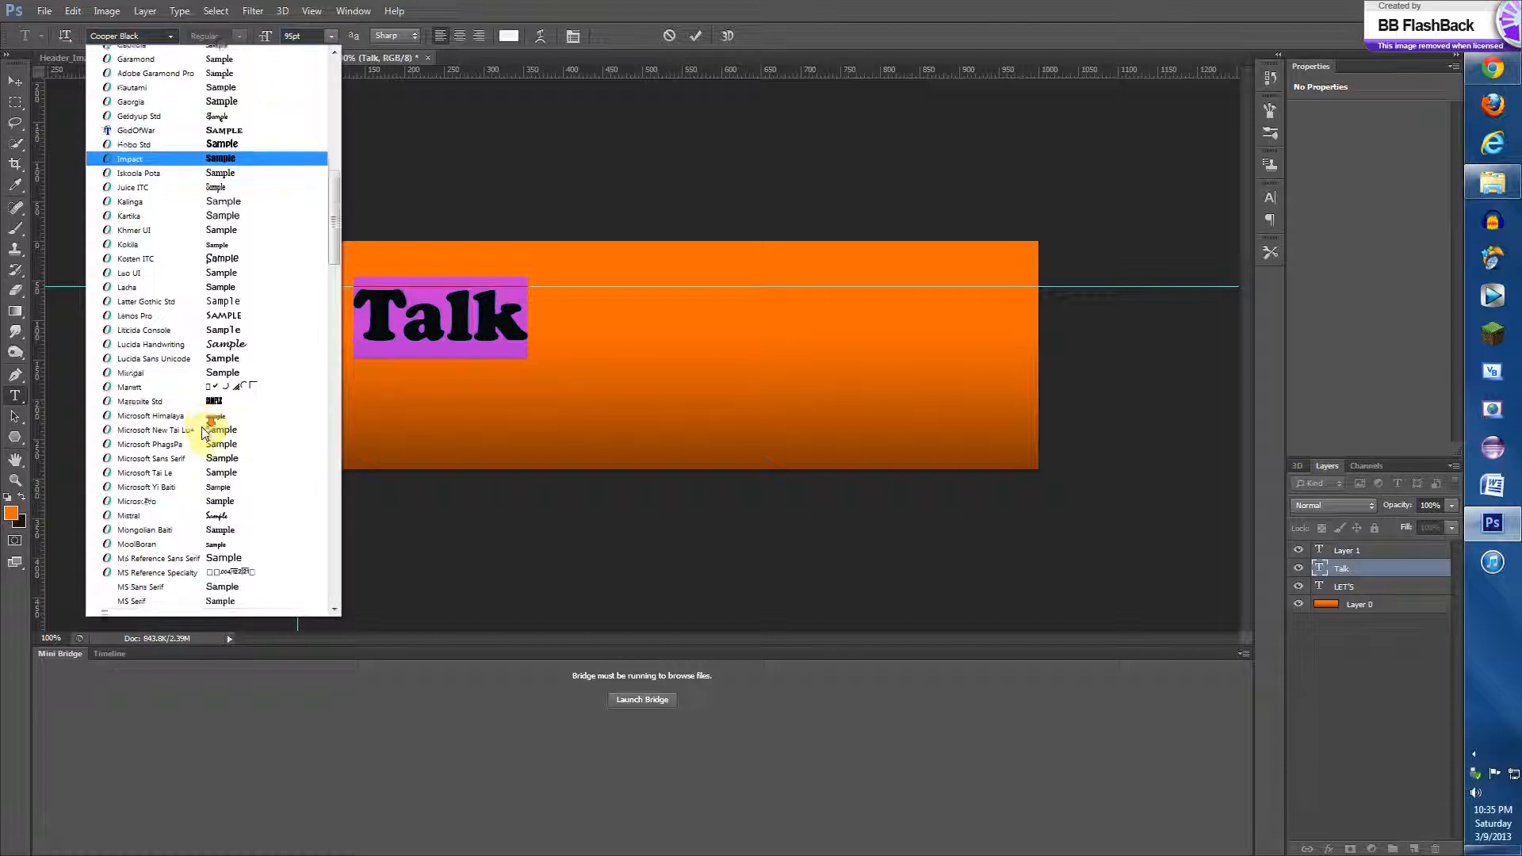
scroll(205, 434, "down", 4)
scroll(204, 433, "up", 2)
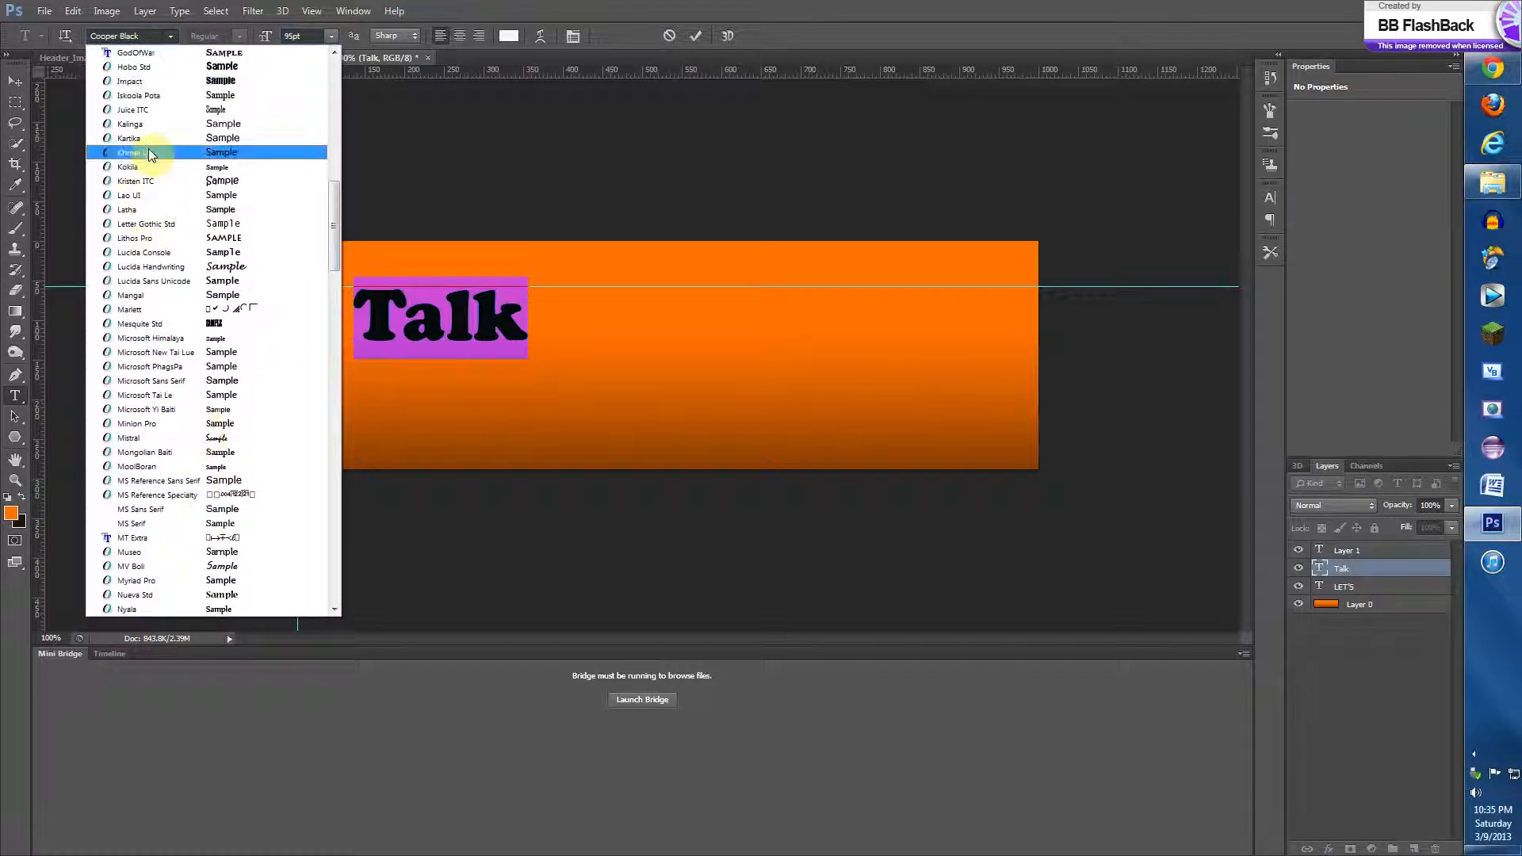
left_click(142, 124)
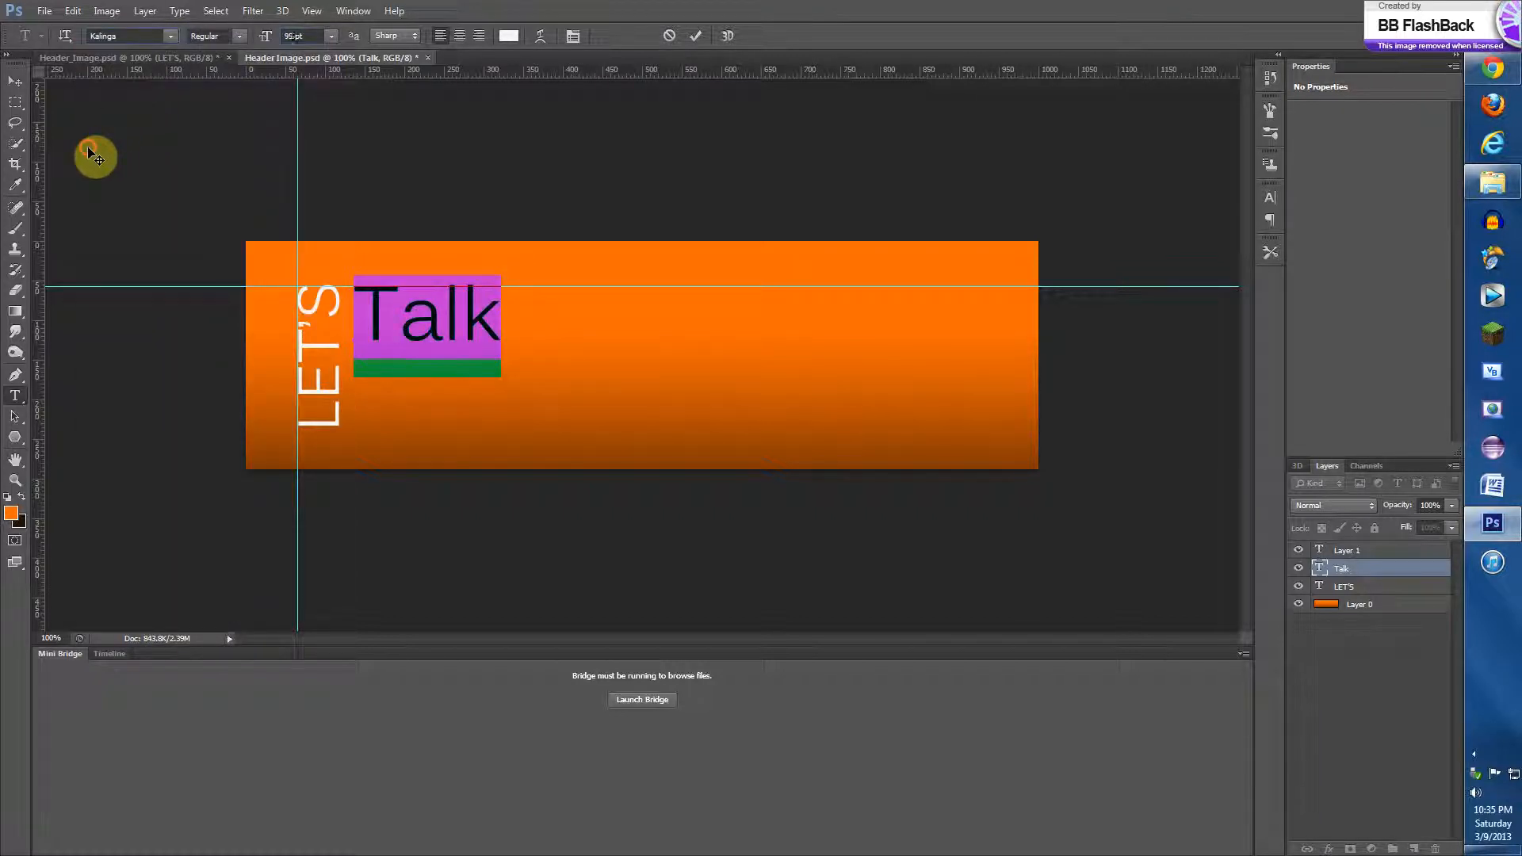
left_click(14, 80)
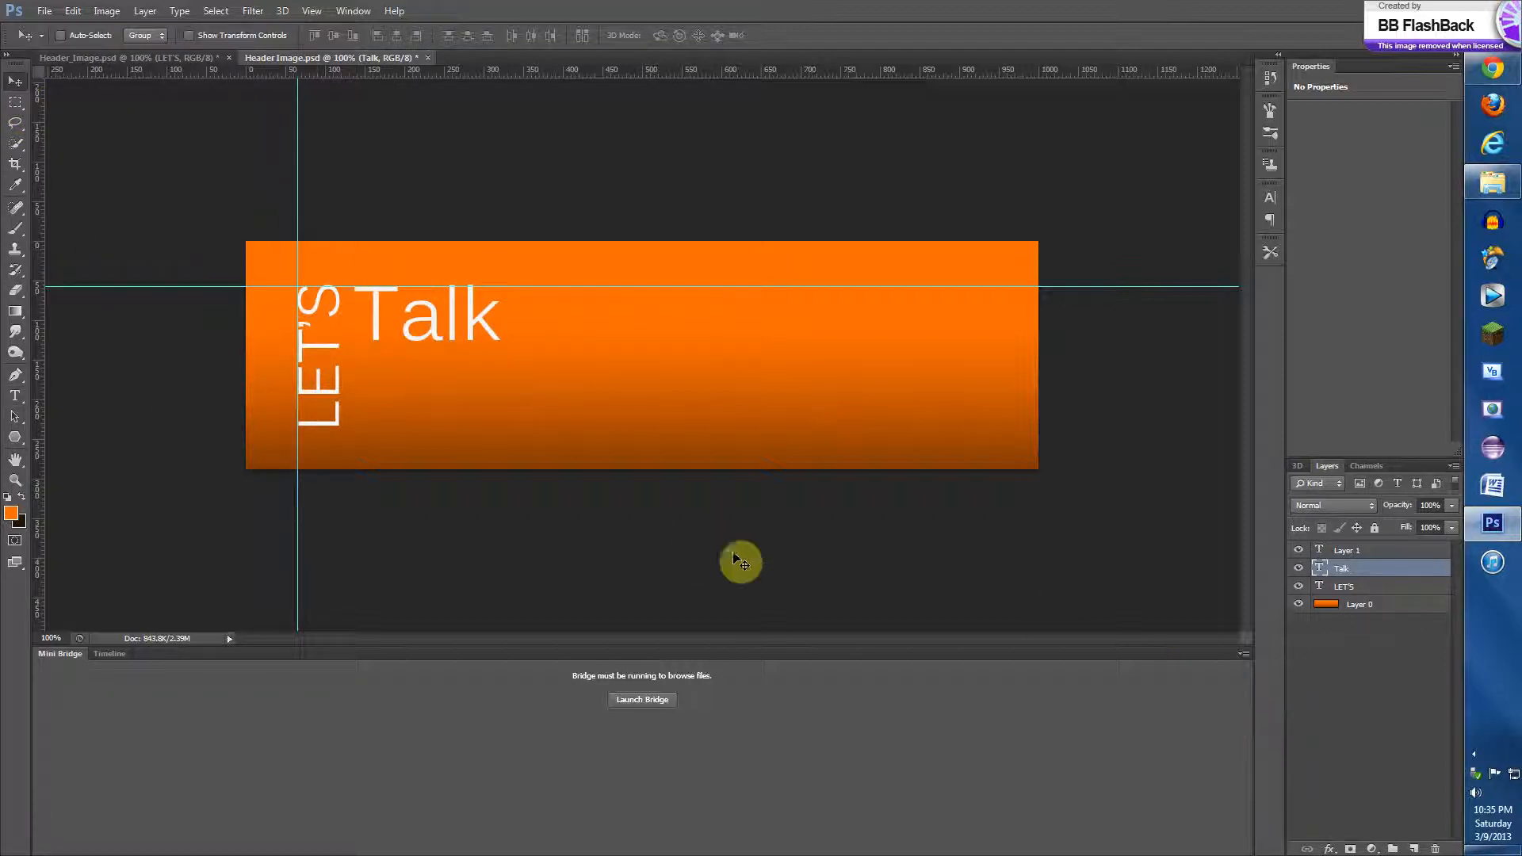
- Add the text Web below Talk in white Cooper Black at 95 pt
left_click(1346, 551)
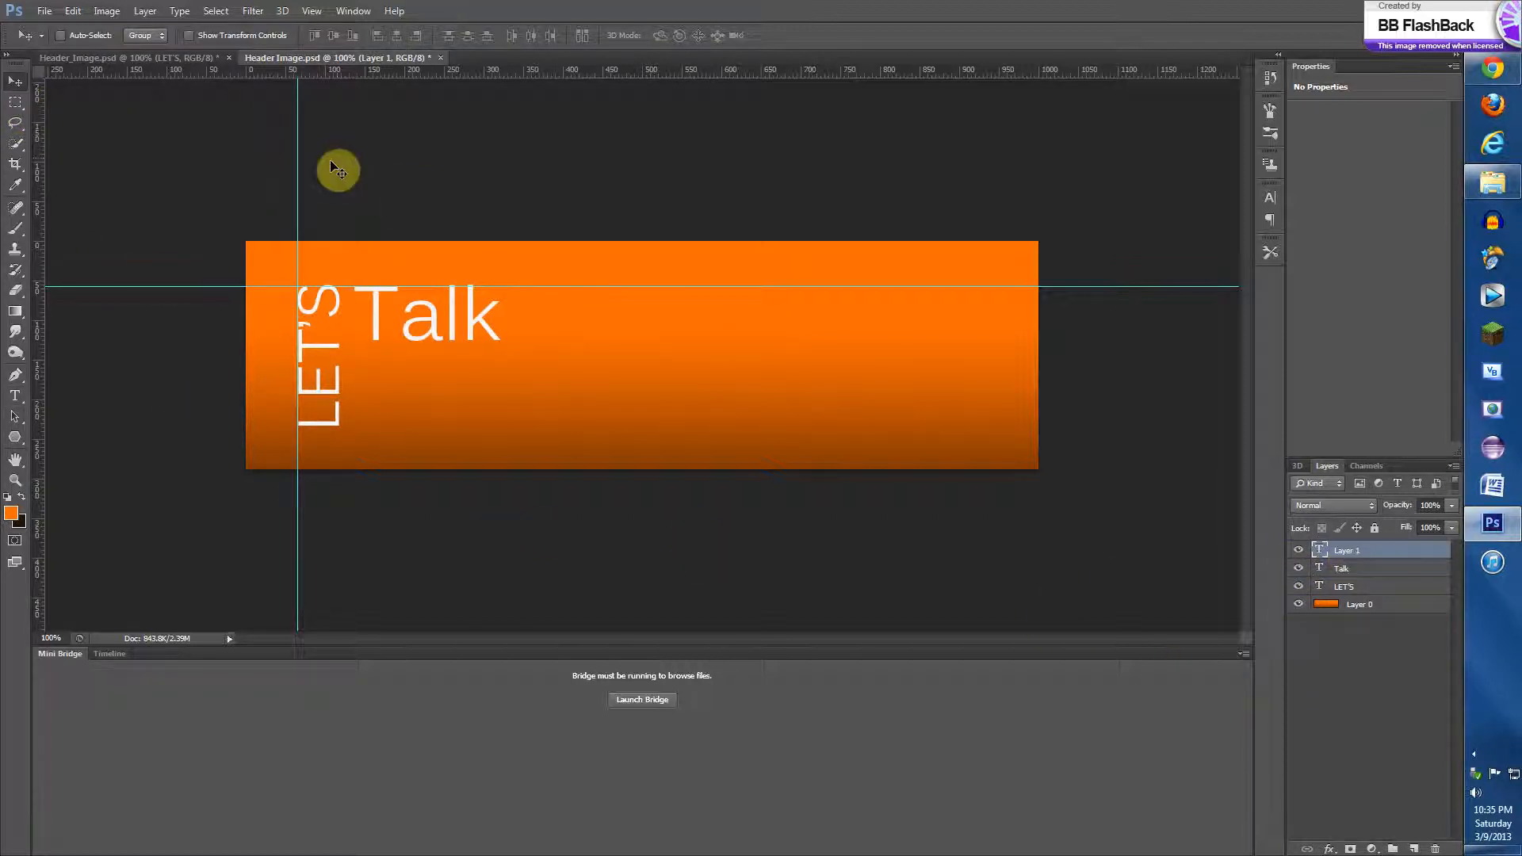
left_click(14, 396)
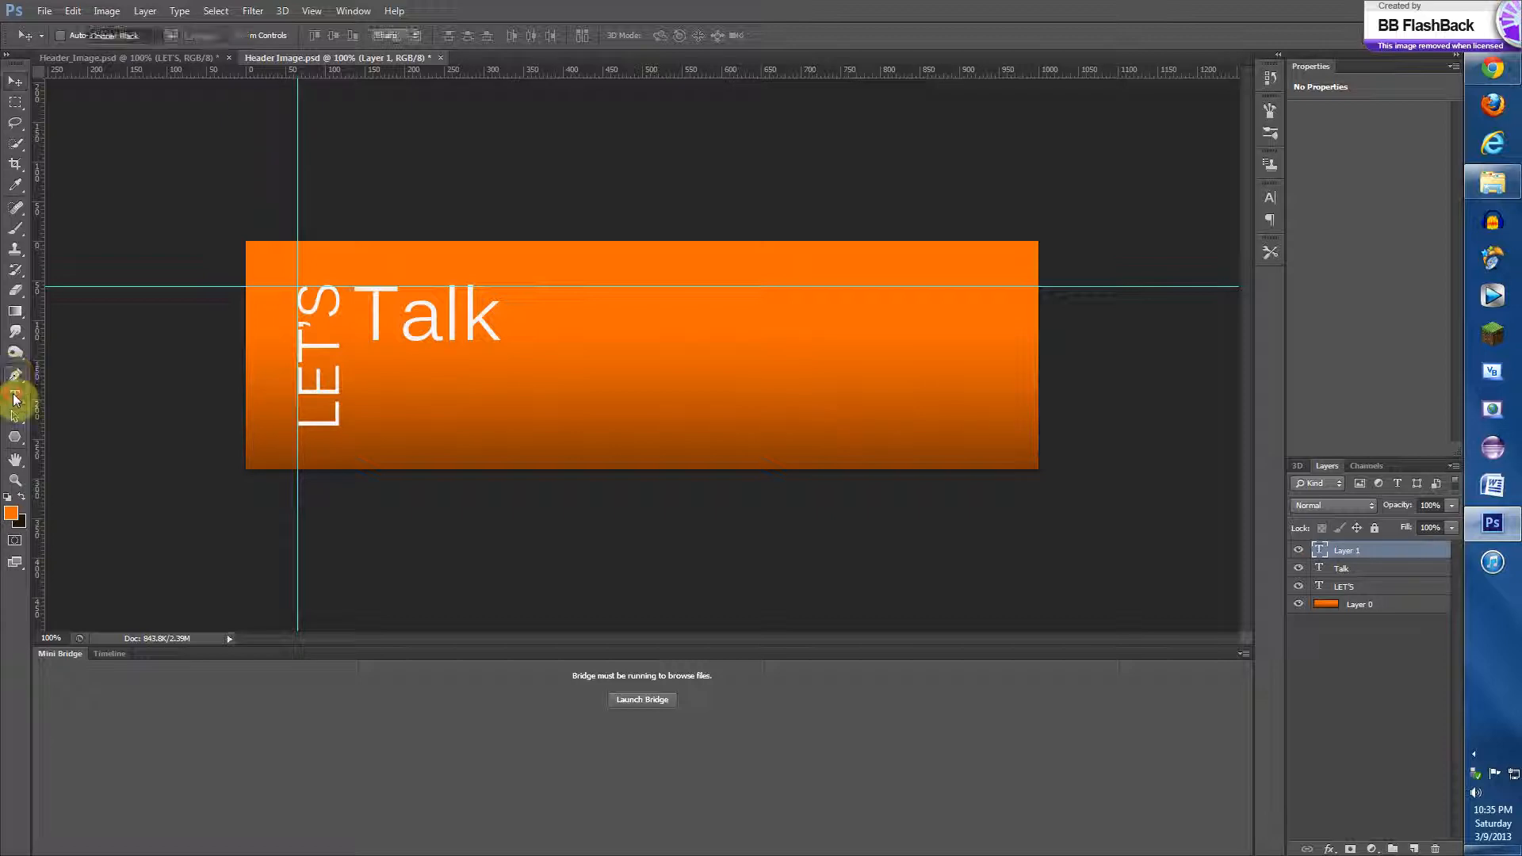
left_click(408, 396)
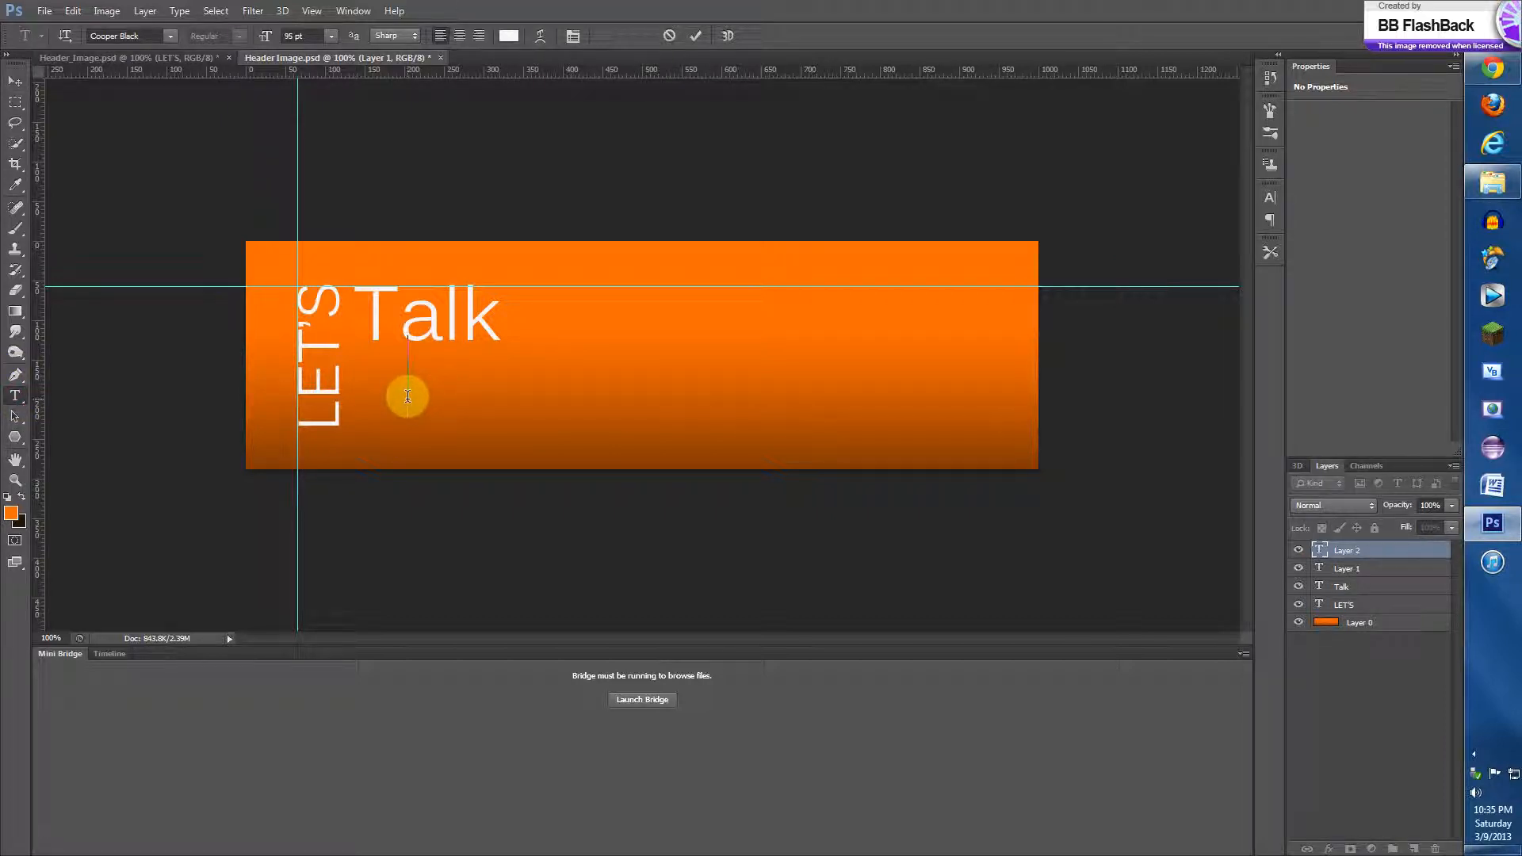
type("Web")
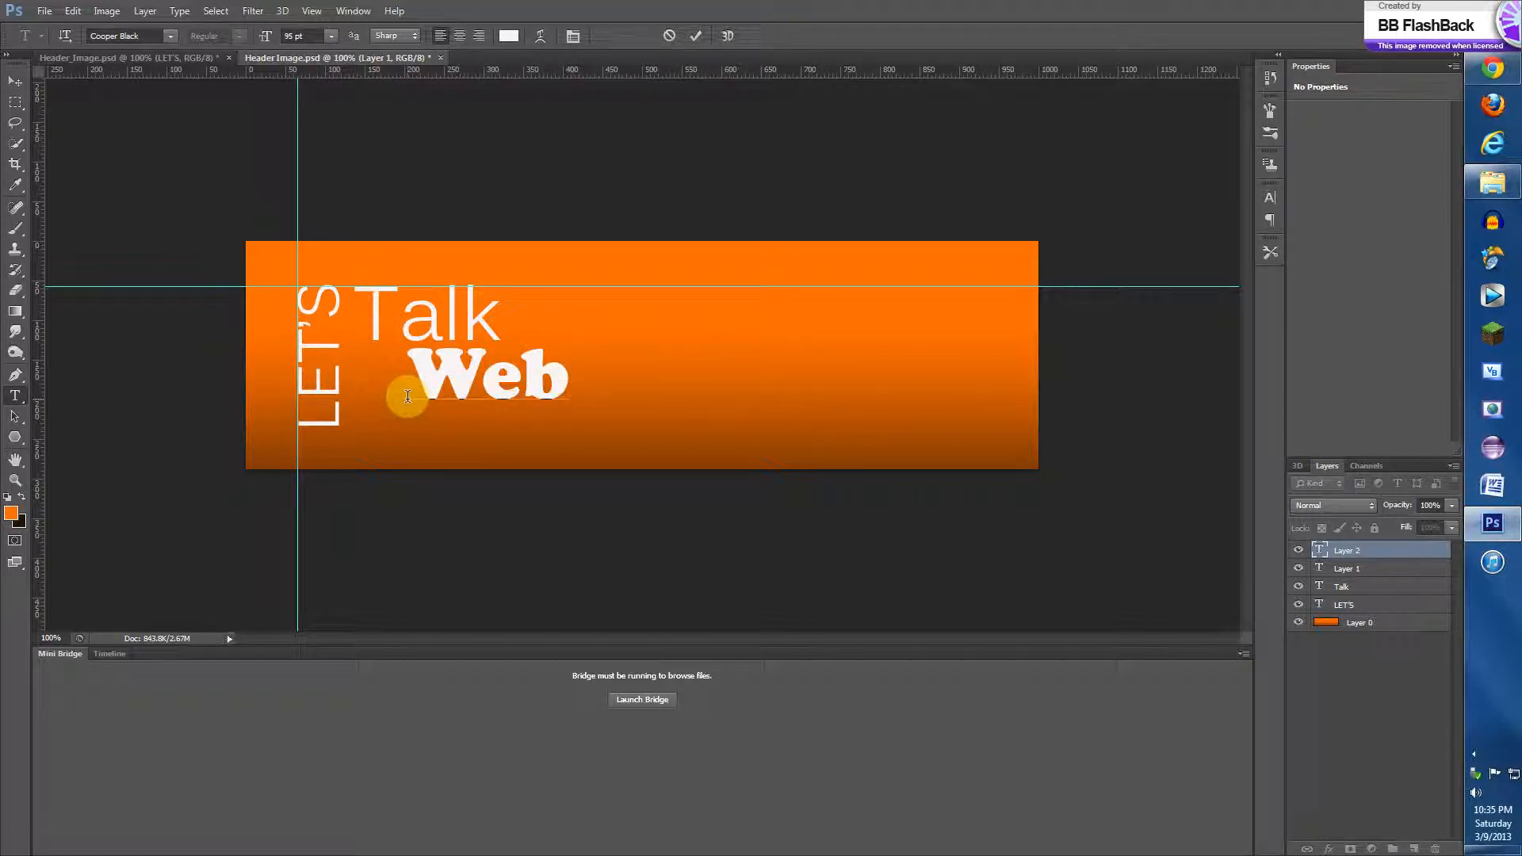
- Set the Web text's size to 108 pt and delete the empty text layer, Layer 1
double_click(499, 377)
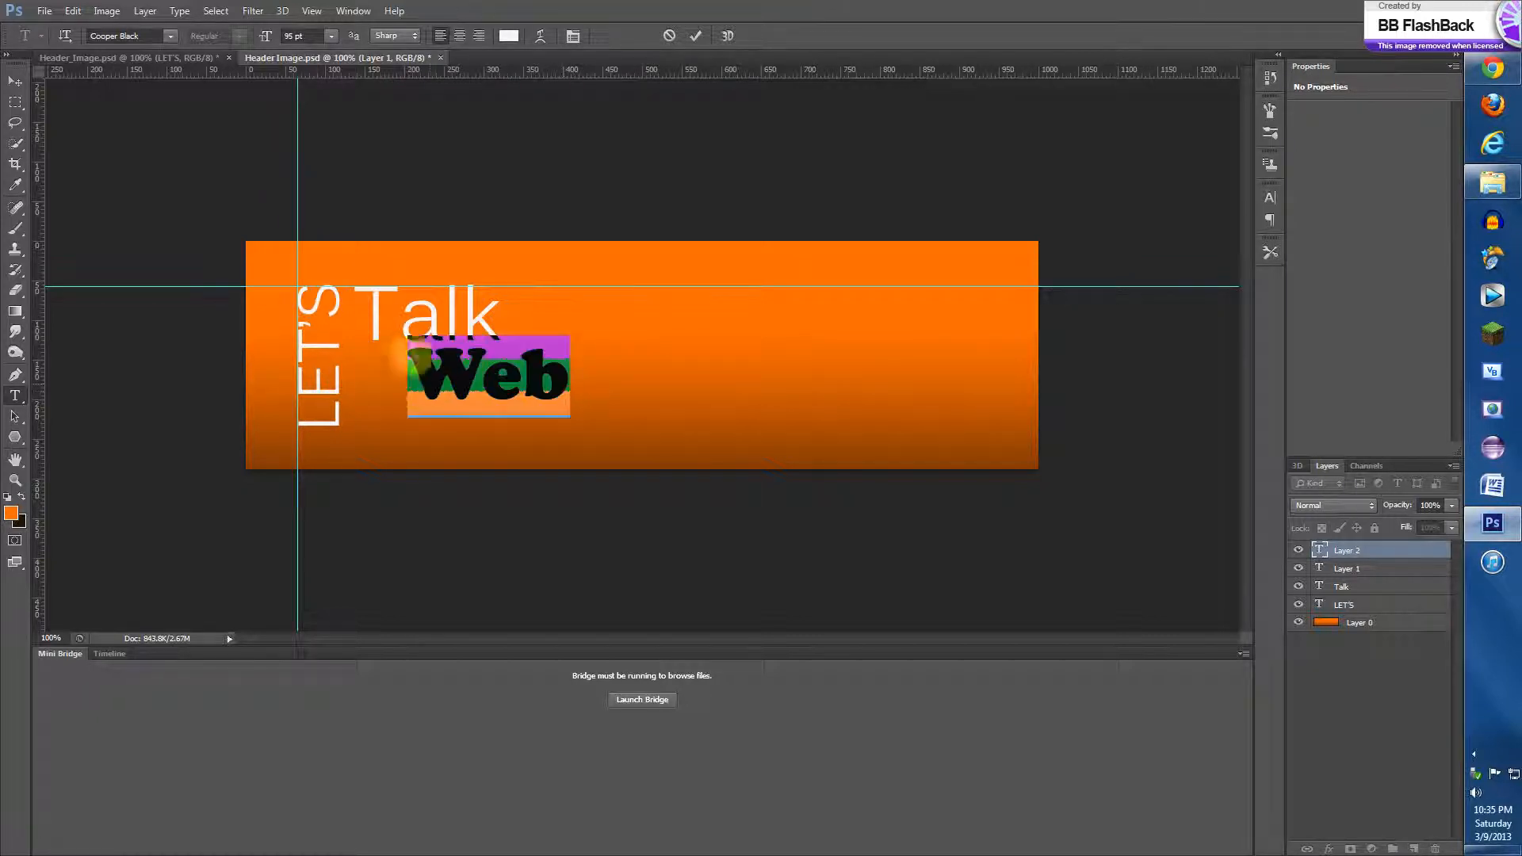
left_click(295, 36)
type("12")
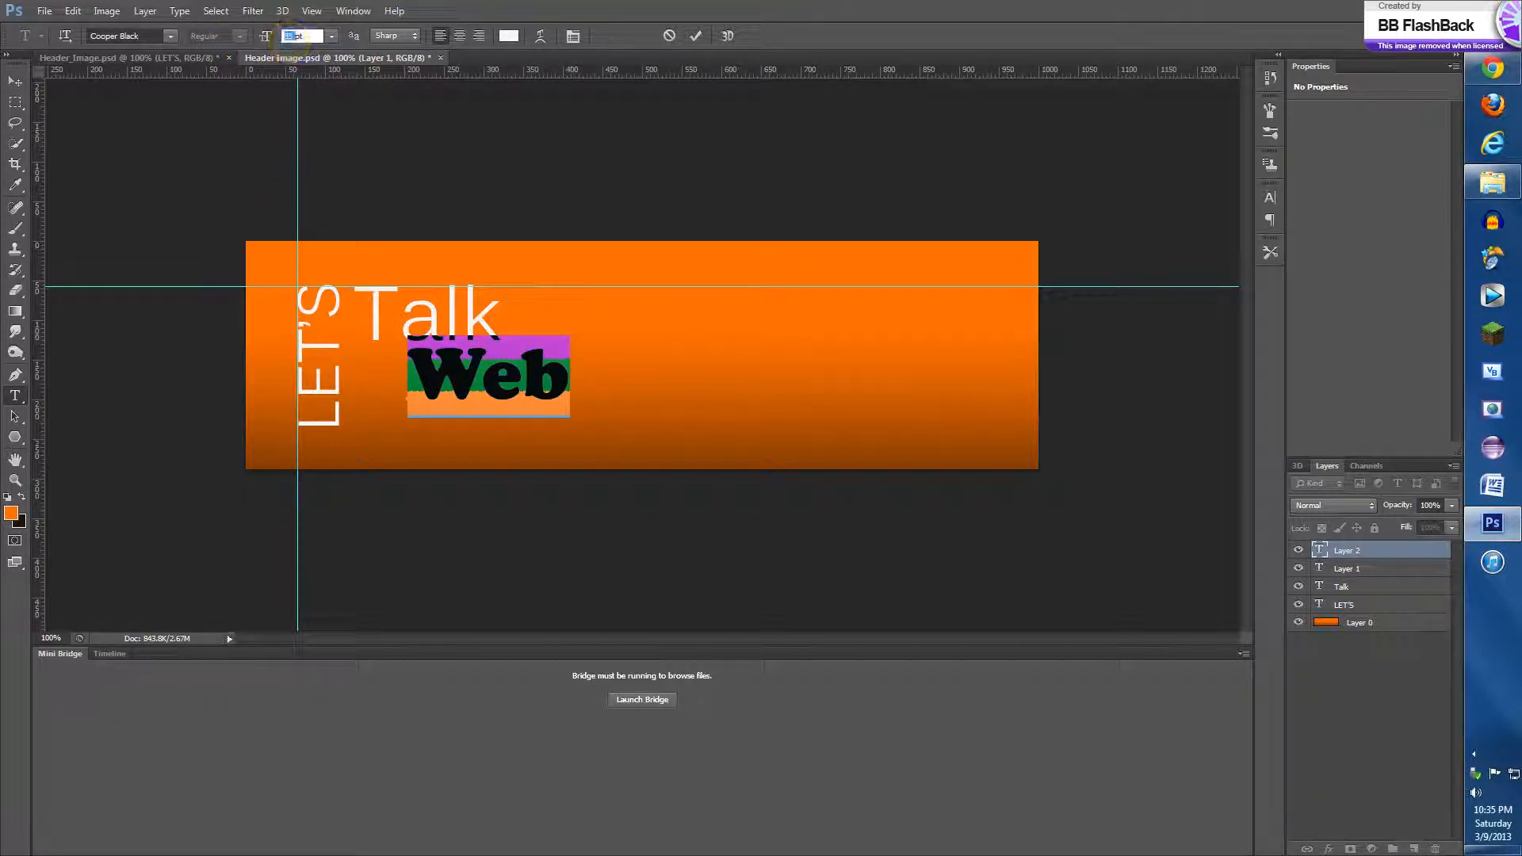
key("Return")
type("108")
key("Return")
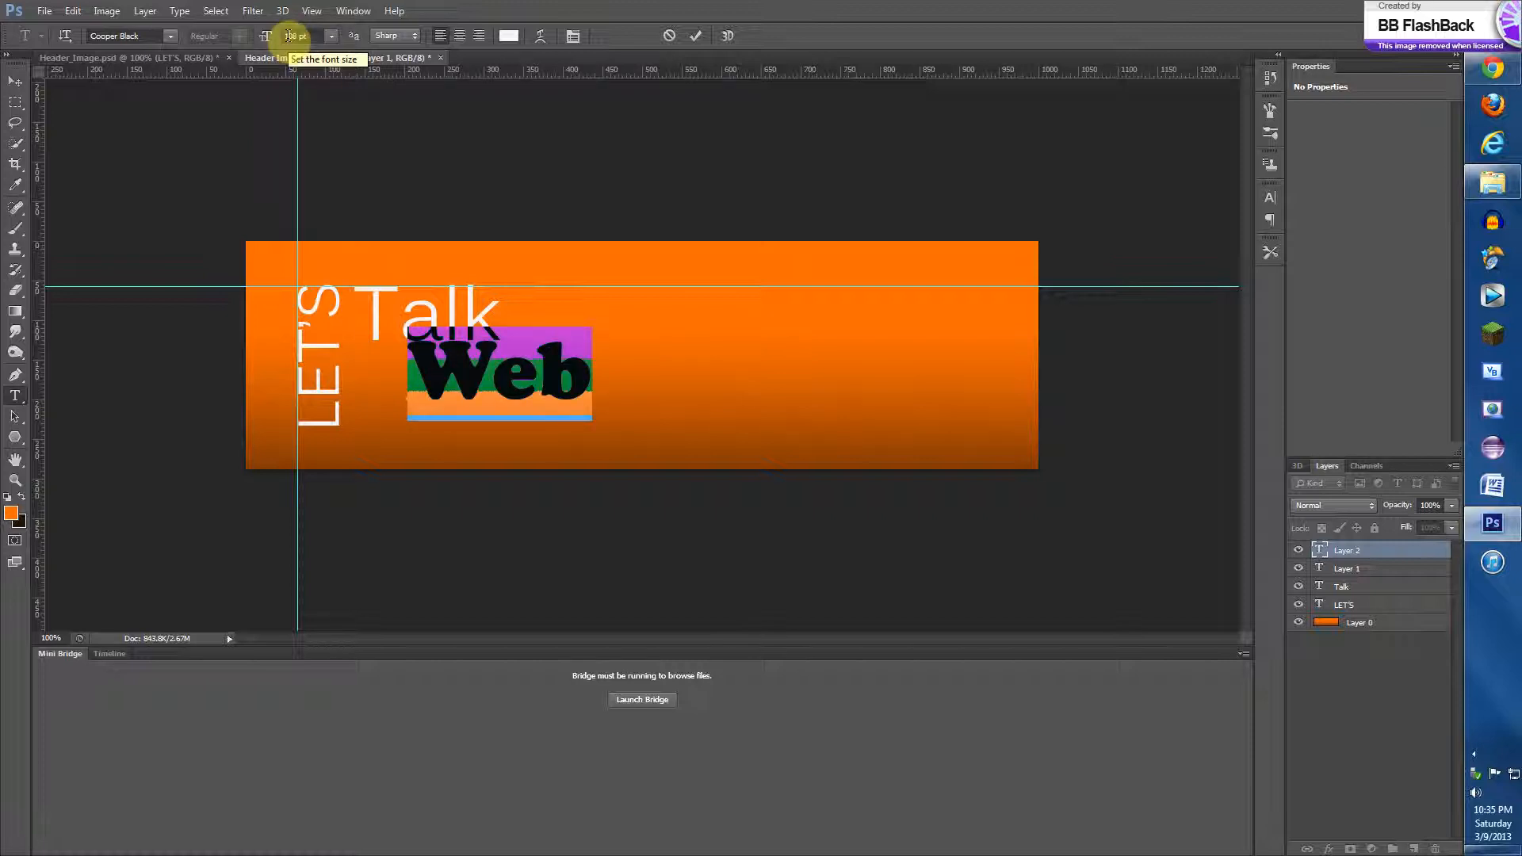
left_click(1347, 572)
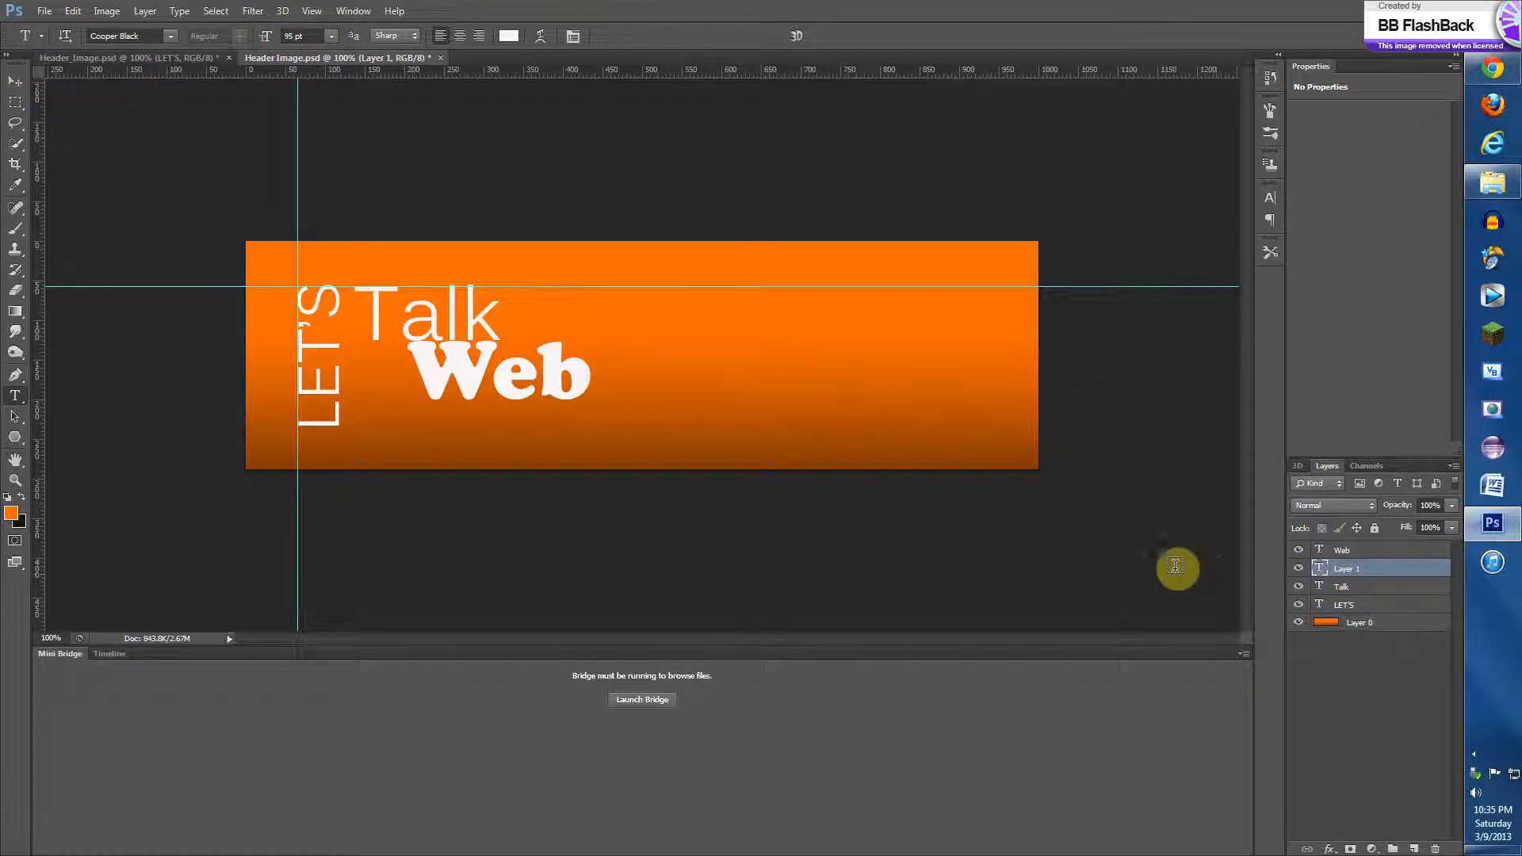
key("Delete")
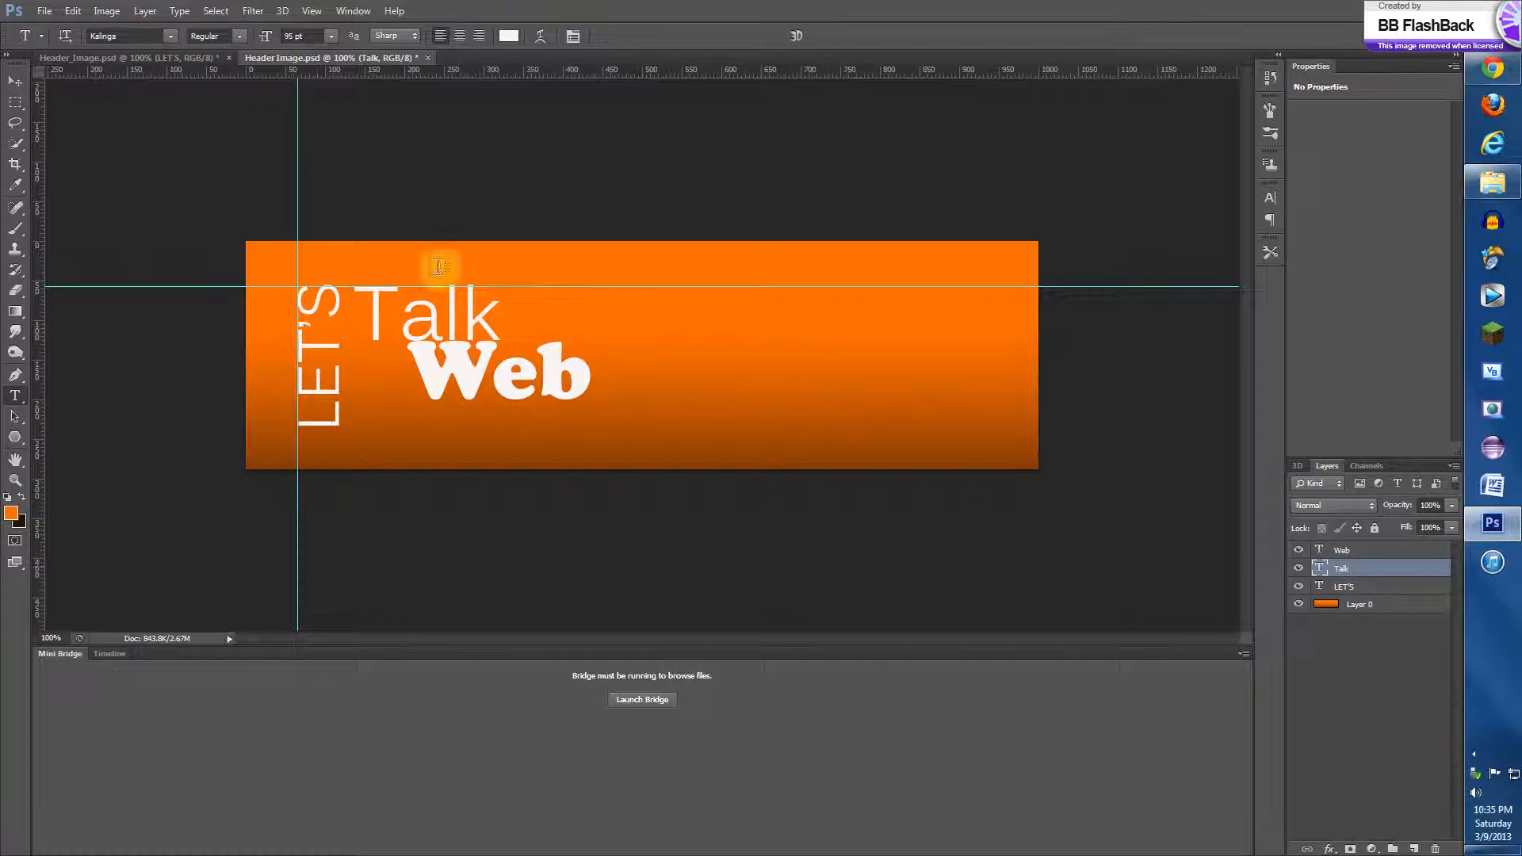
- Shift the Talk text slightly left and nudge it up until its top edge meets the horizontal guide
left_click(15, 82)
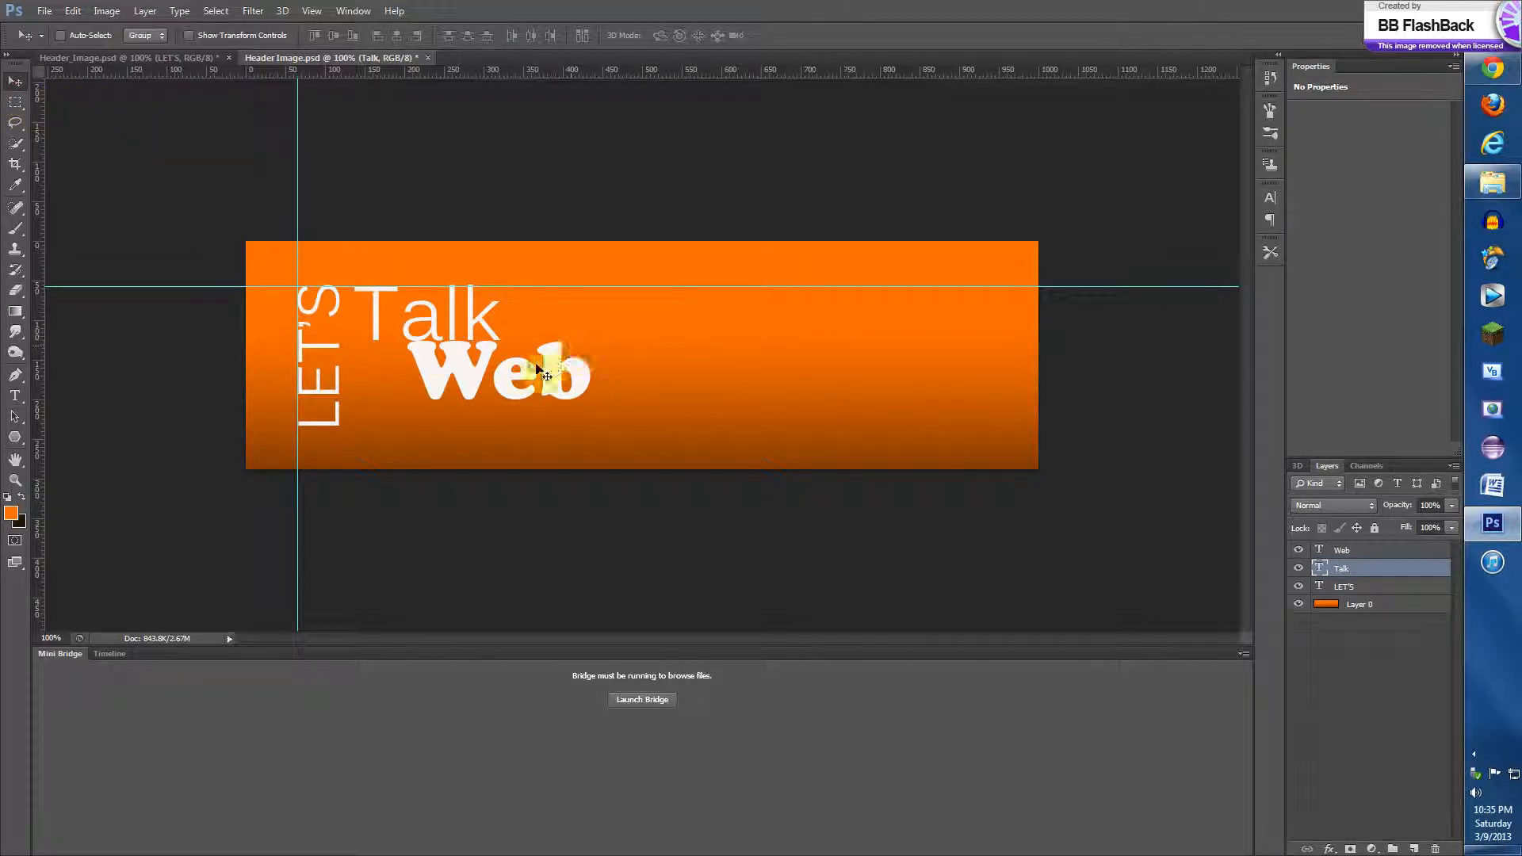
mouse_move(538, 365)
left_mouse_down()
mouse_move(525, 367)
mouse_move(540, 366)
left_mouse_up()
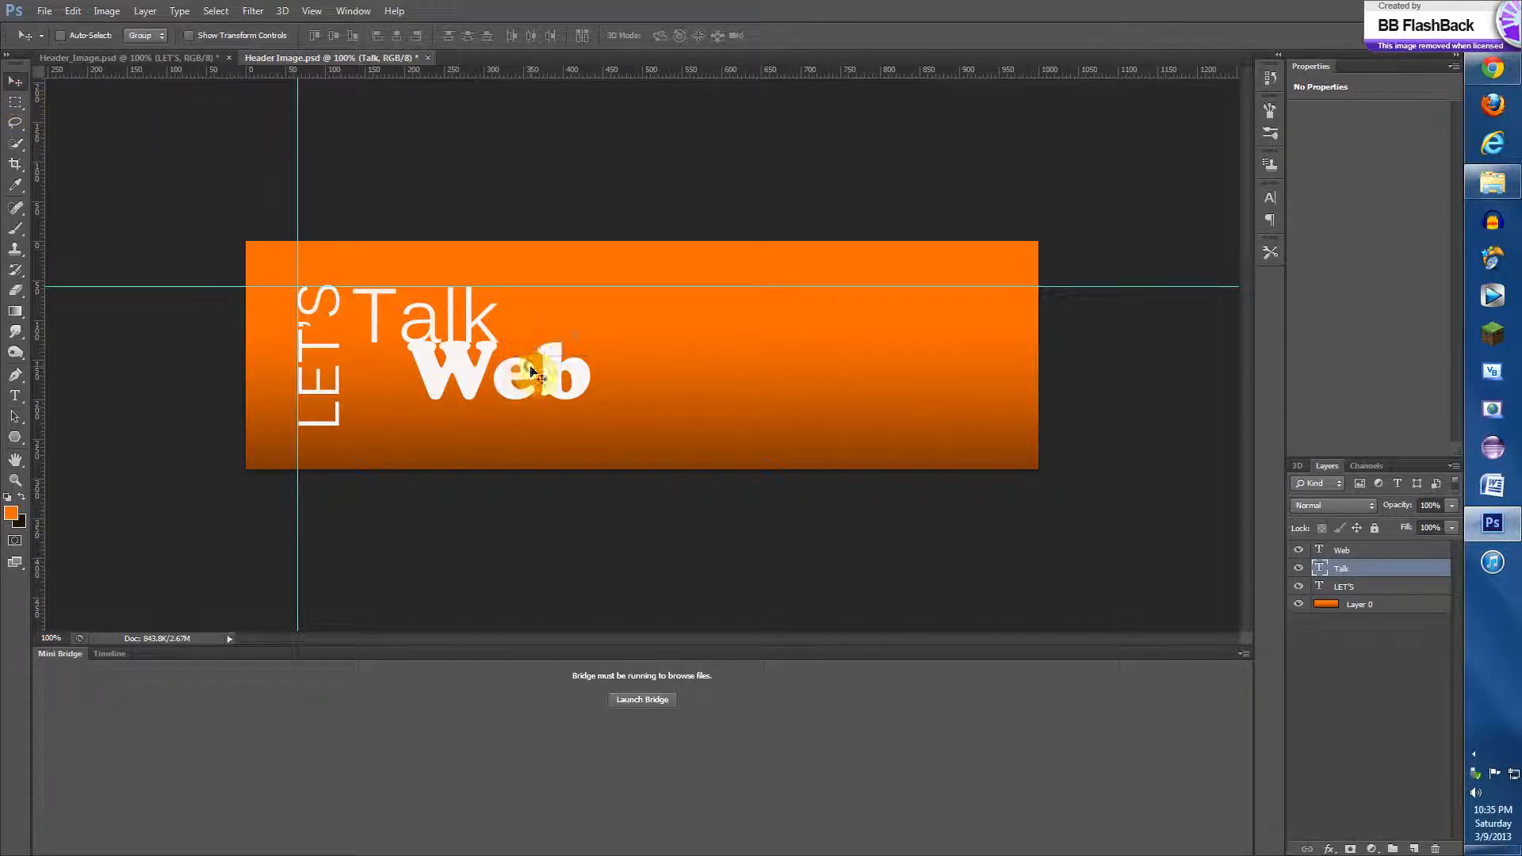
key("Up")
key("Up")
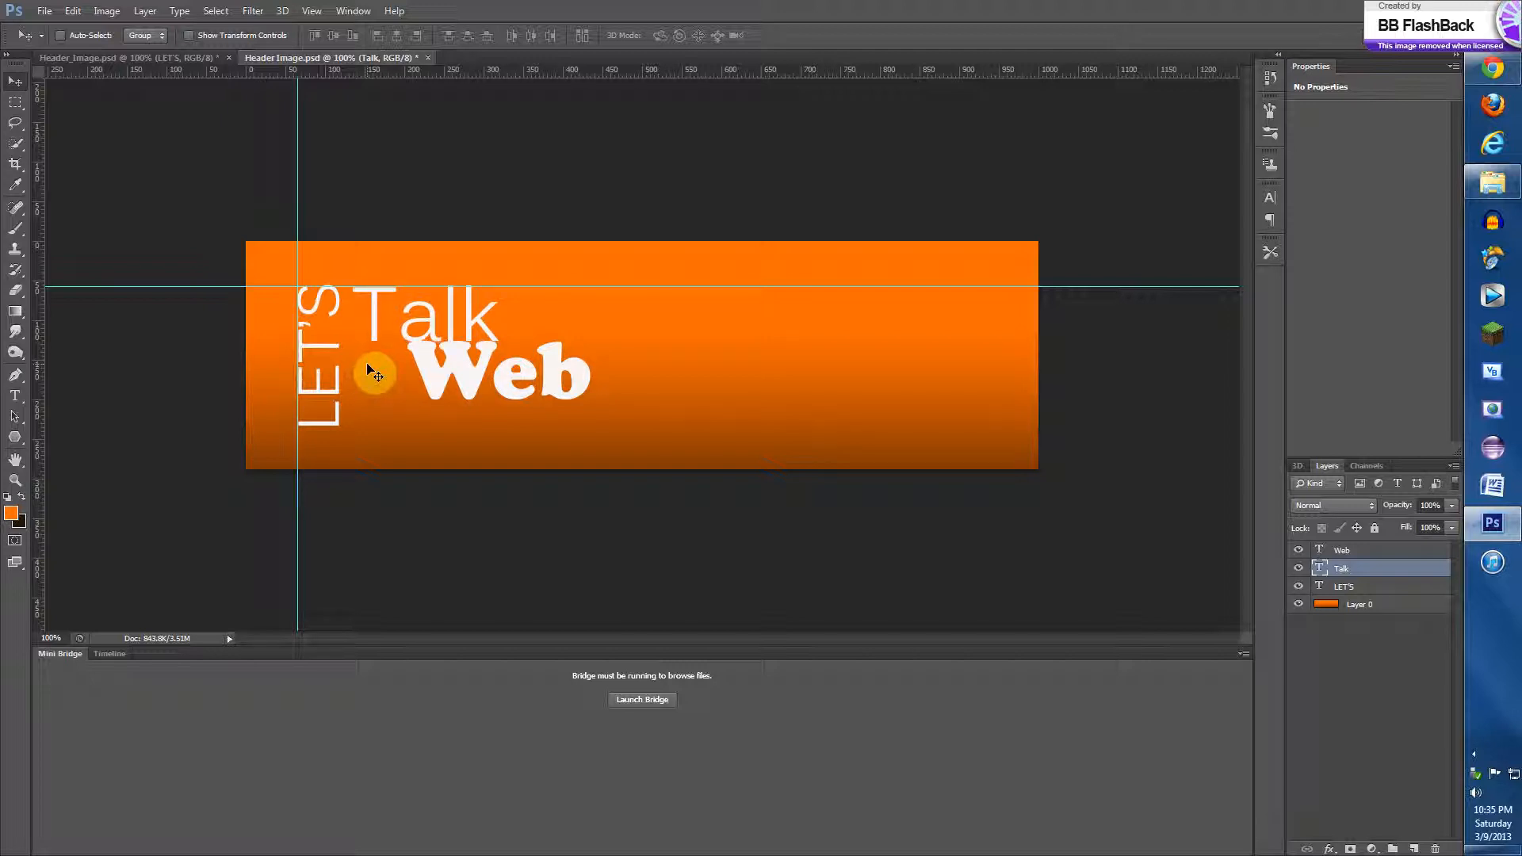
- Move the Web text beneath Talk and set guides at about 234 px along LET'S bottom edge and 135 px along Talk's left edge
left_click(1341, 551)
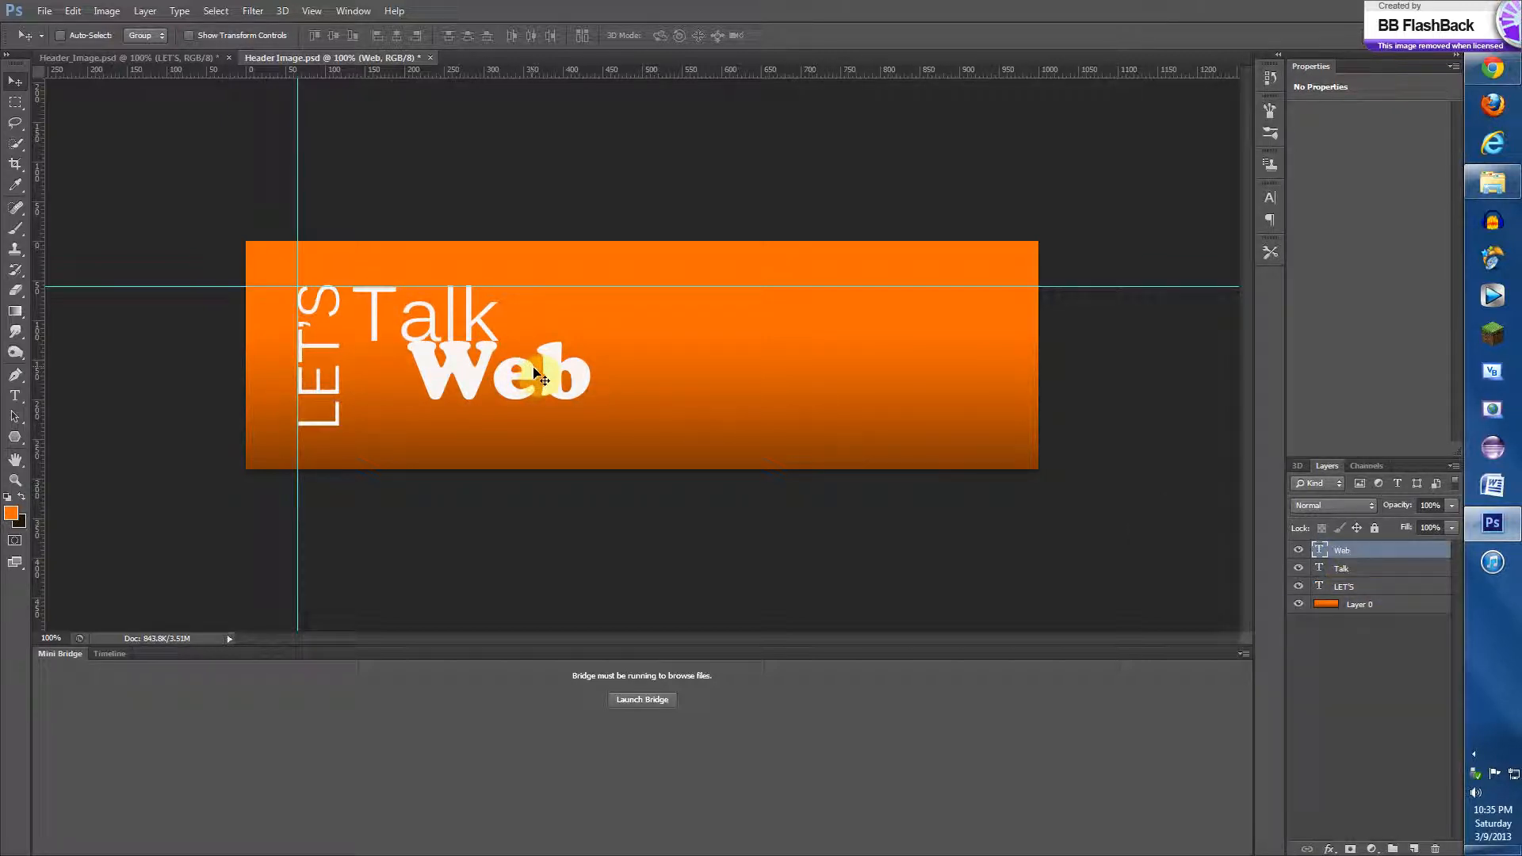
left_click_drag(534, 370, 488, 385)
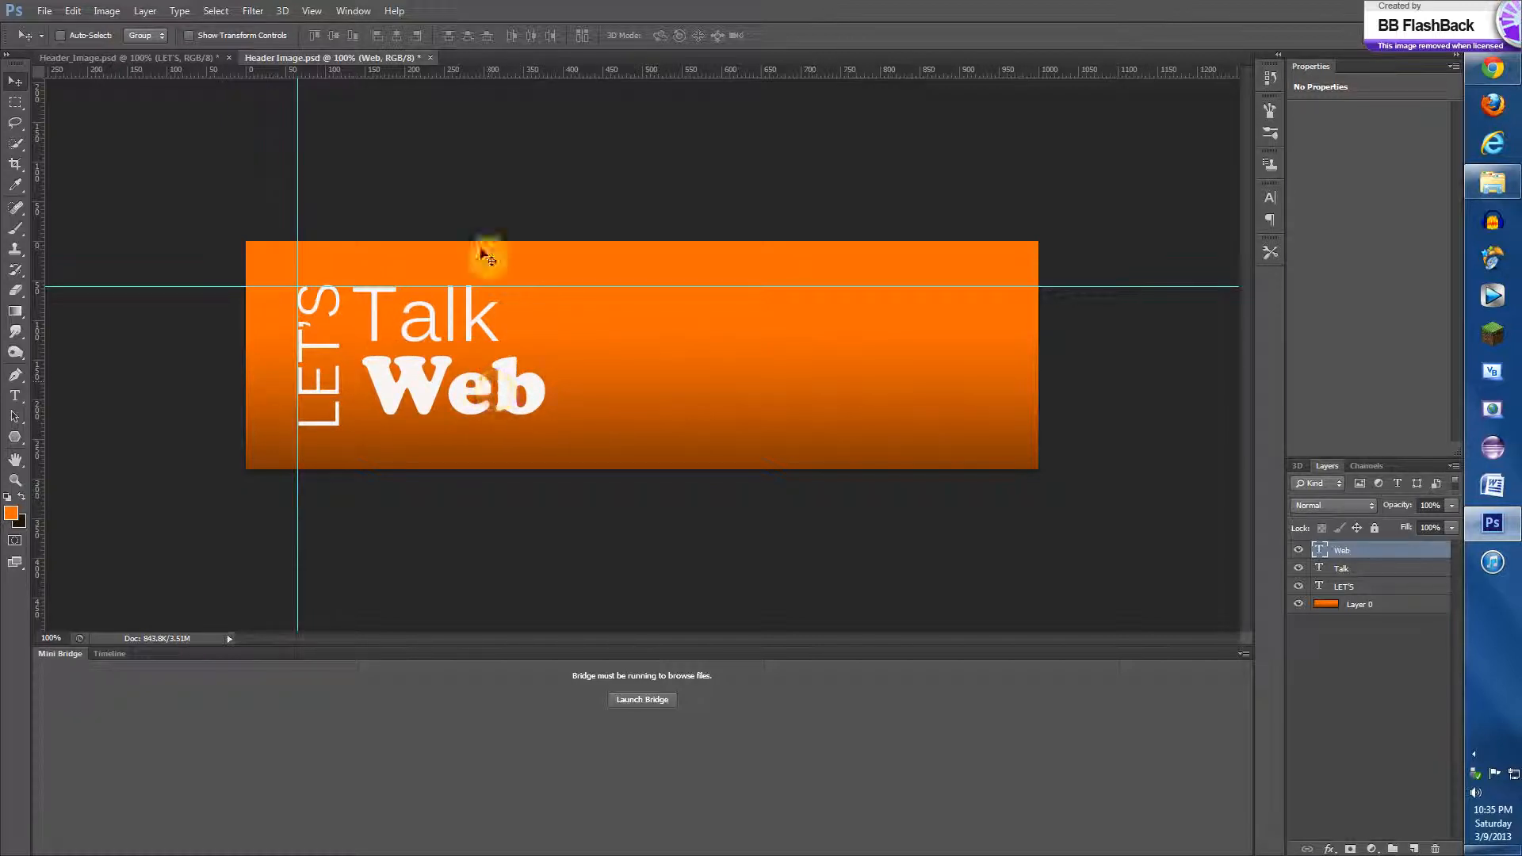
left_click_drag(394, 71, 378, 426)
left_click_drag(36, 412, 353, 403)
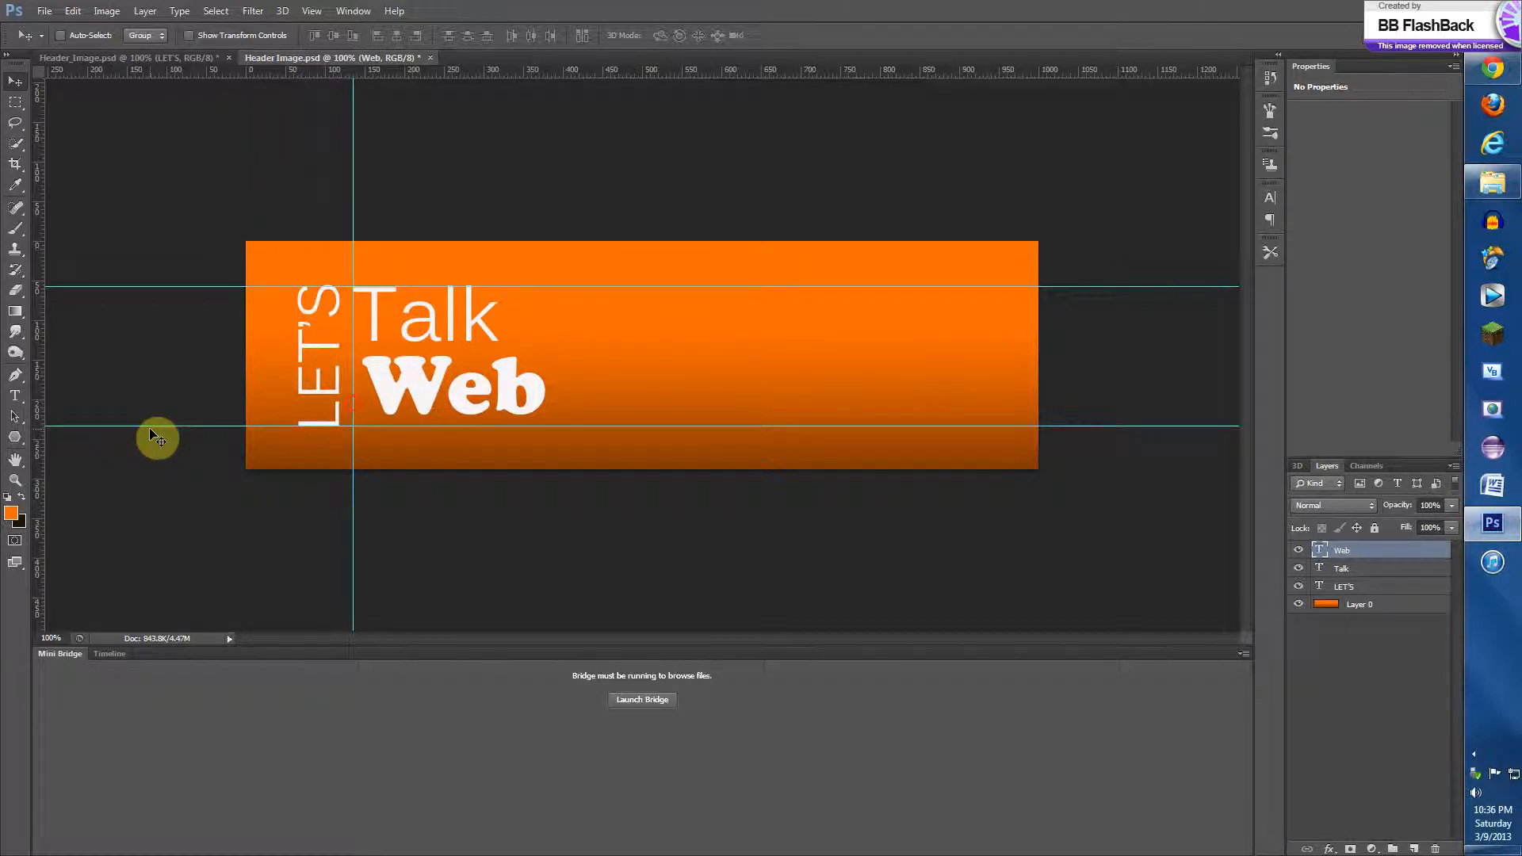
- Nudge the Web text until its left edge meets the vertical guide and its bottom edge meets the lower horizontal guide
key("Left")
key("Left")
key("Left")
key("Left")
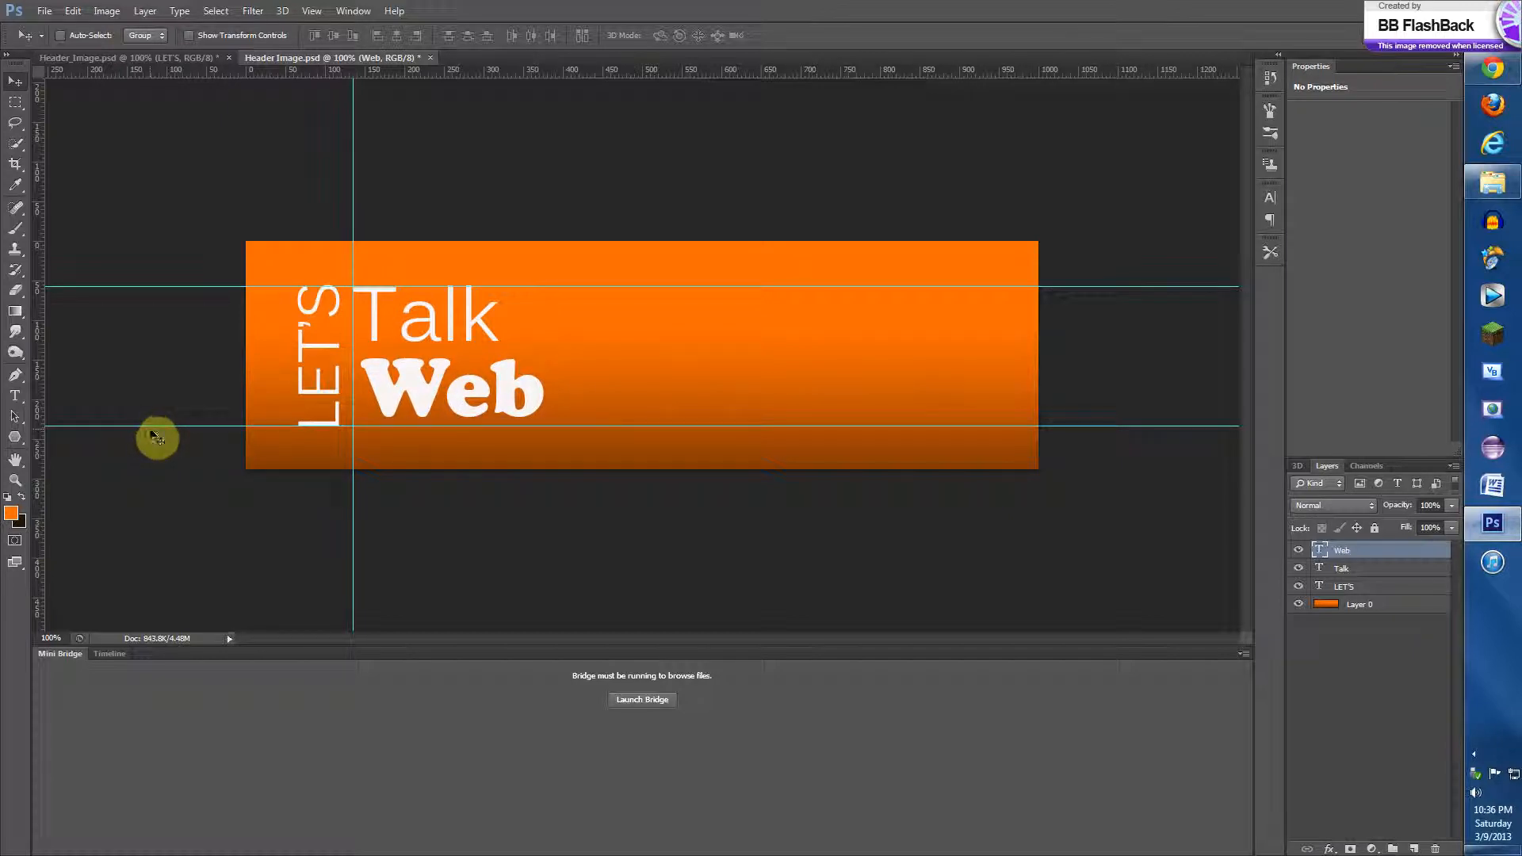
key("Left")
key("Left")
key("Left")
key("Left")
key("Left")
key("Left")
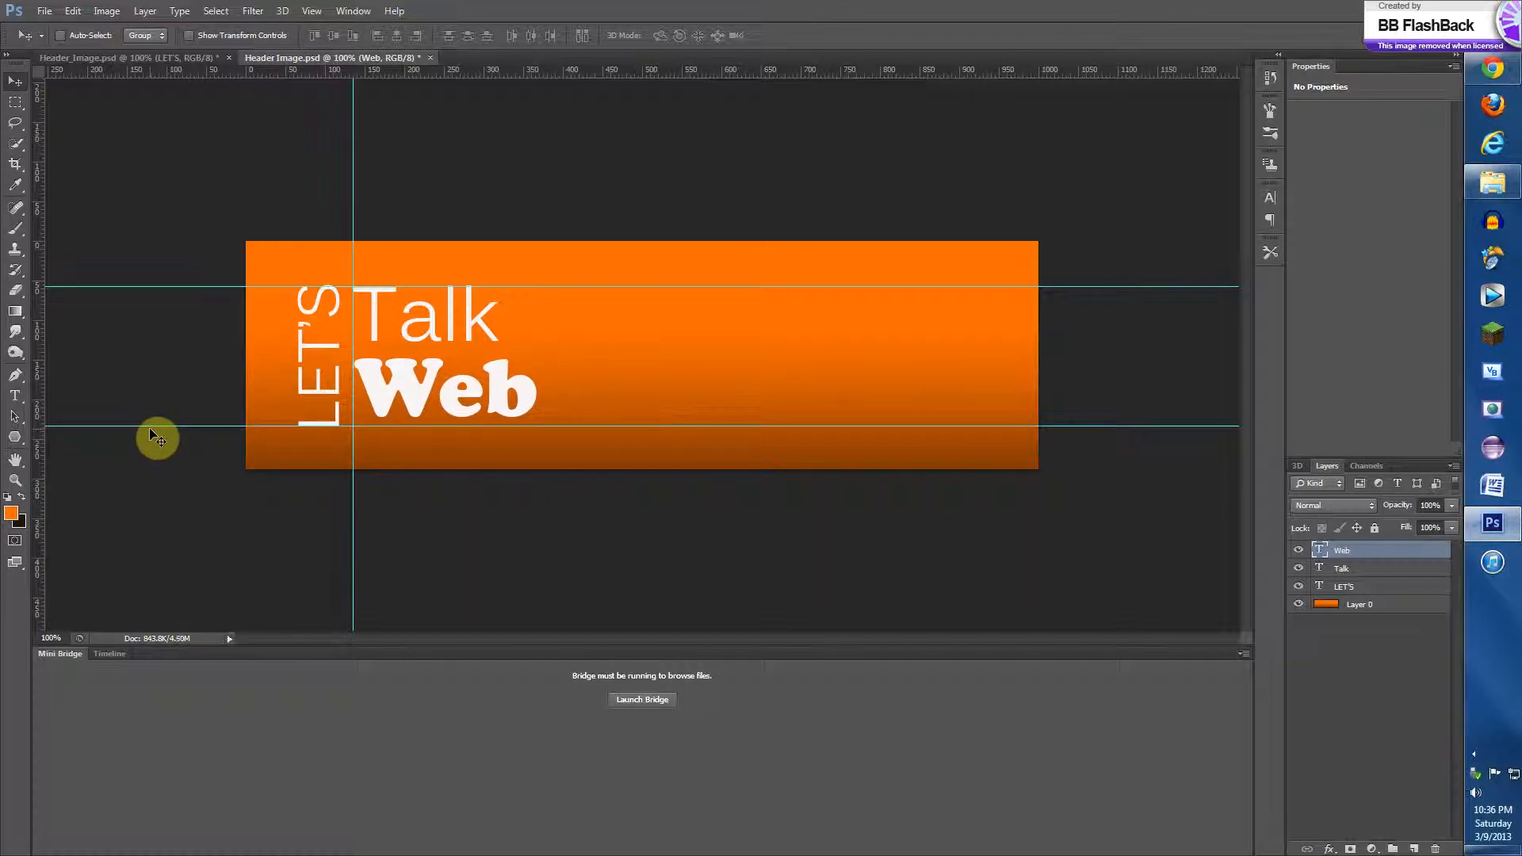
key("Down")
key("Down")
key("Down")
key("Down")
key("Down")
key("Down")
key("Down")
key("Down")
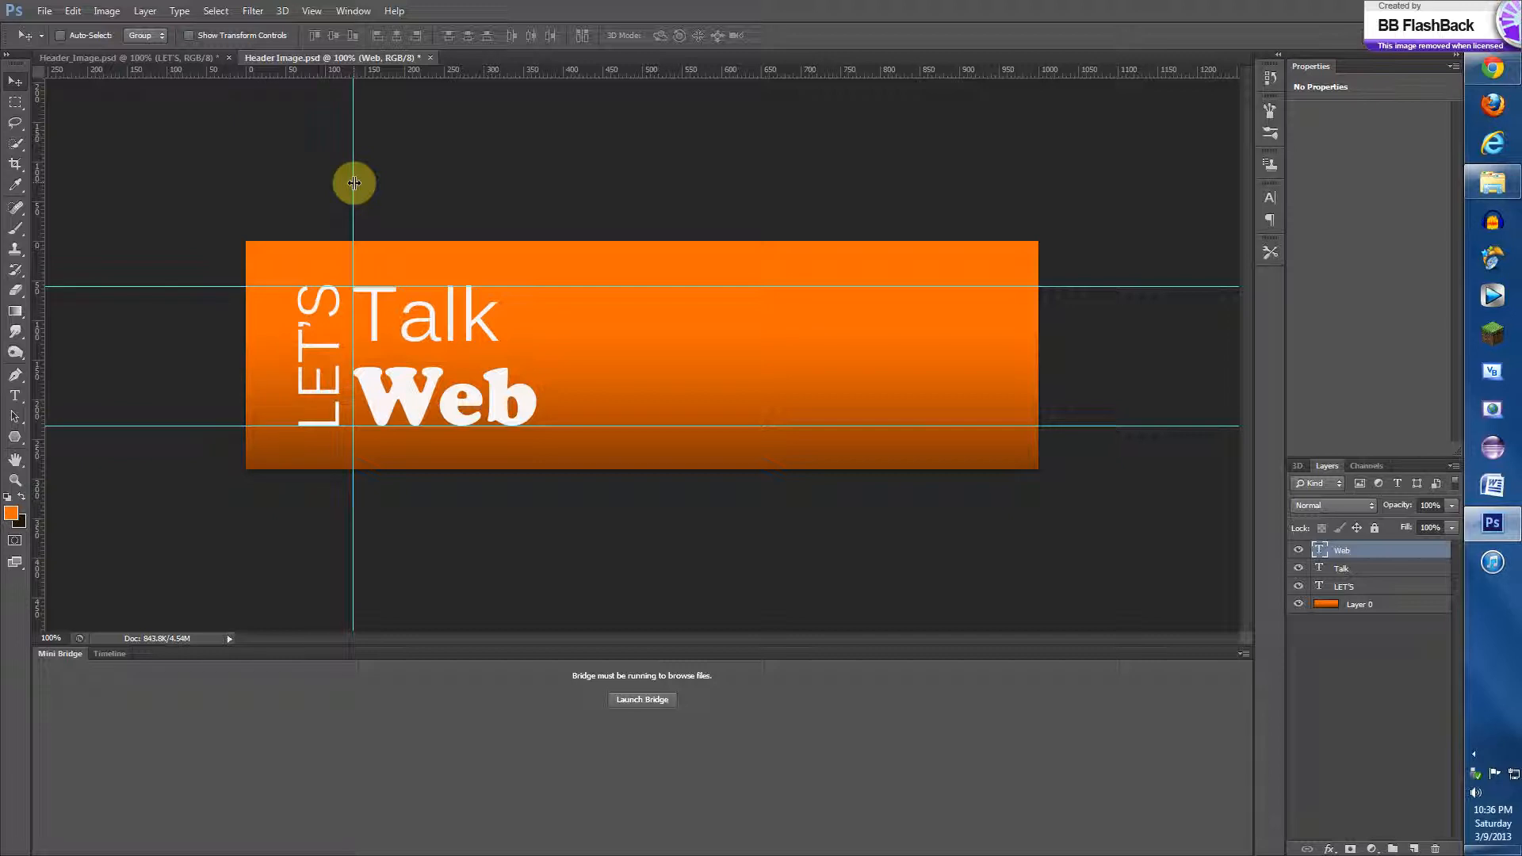
- Remove the vertical guide and both horizontal guides, and switch to the reference document Header_Image.psd
left_click_drag(354, 183, 24, 182)
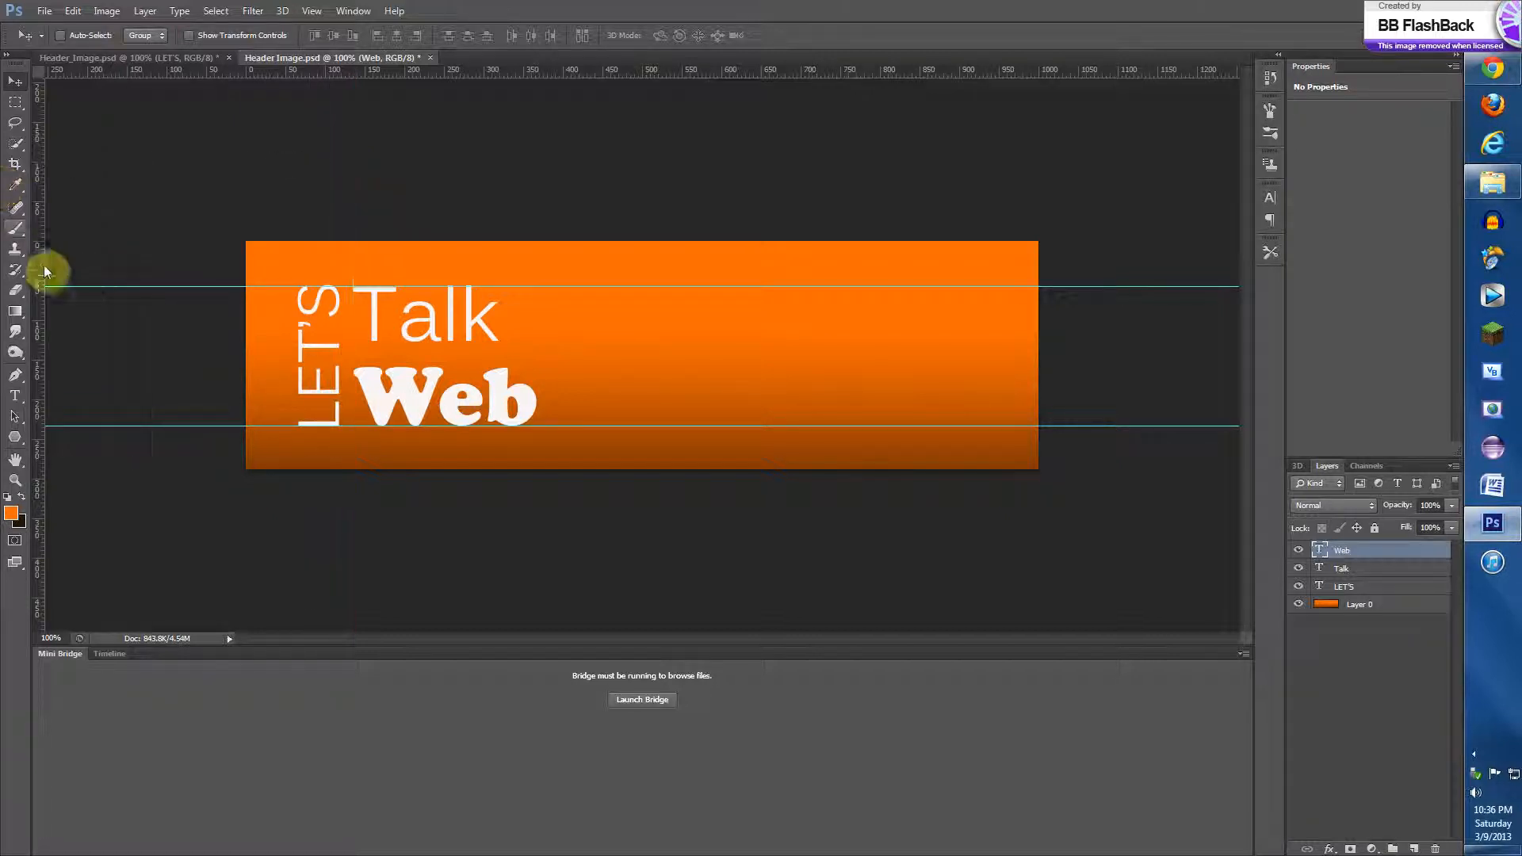
left_click_drag(95, 277, 142, 27)
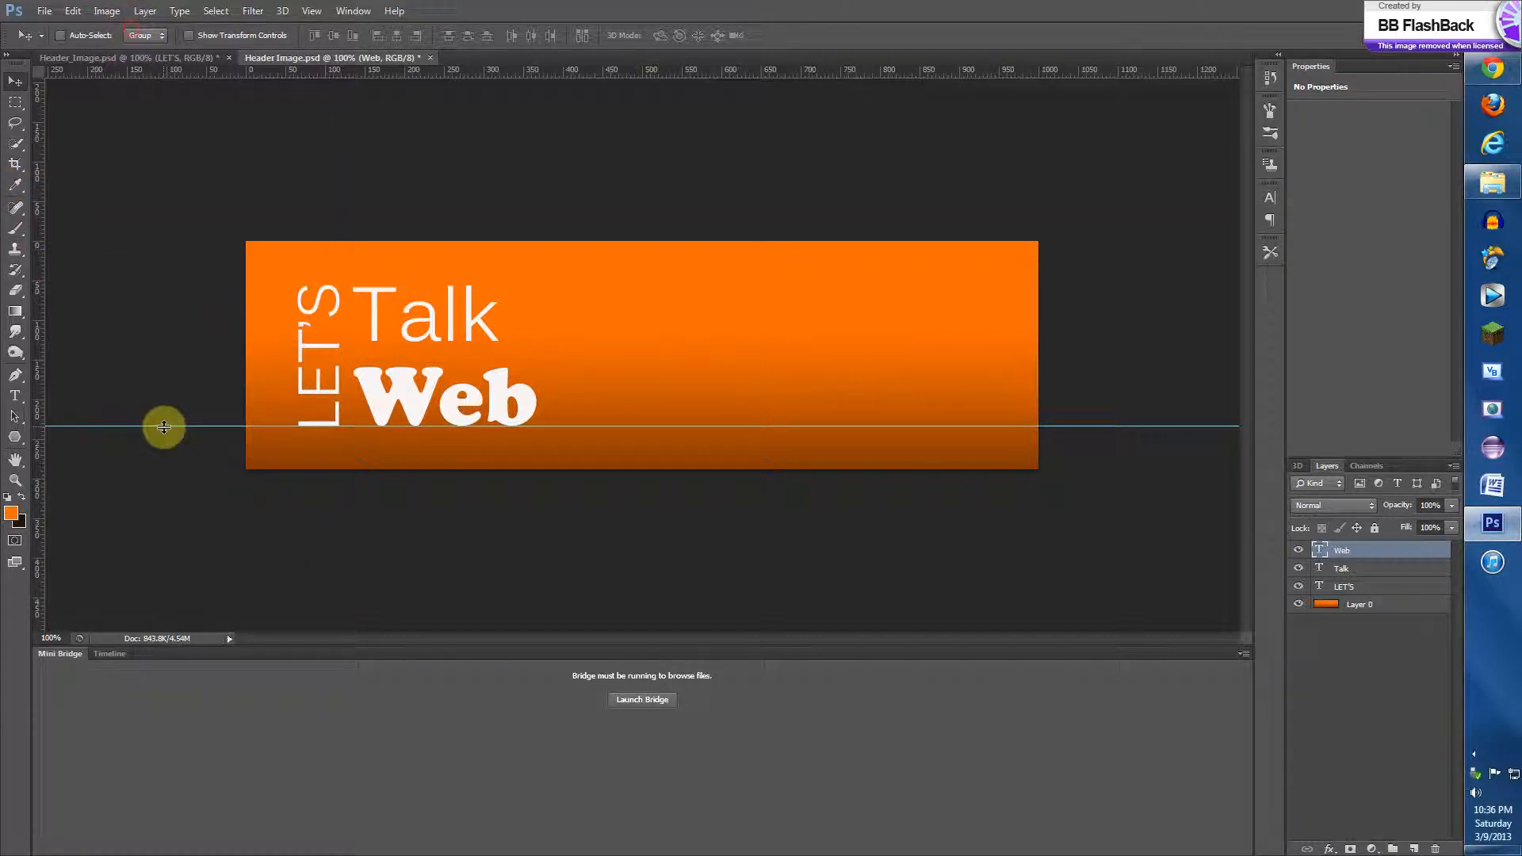
left_click_drag(159, 425, 234, 6)
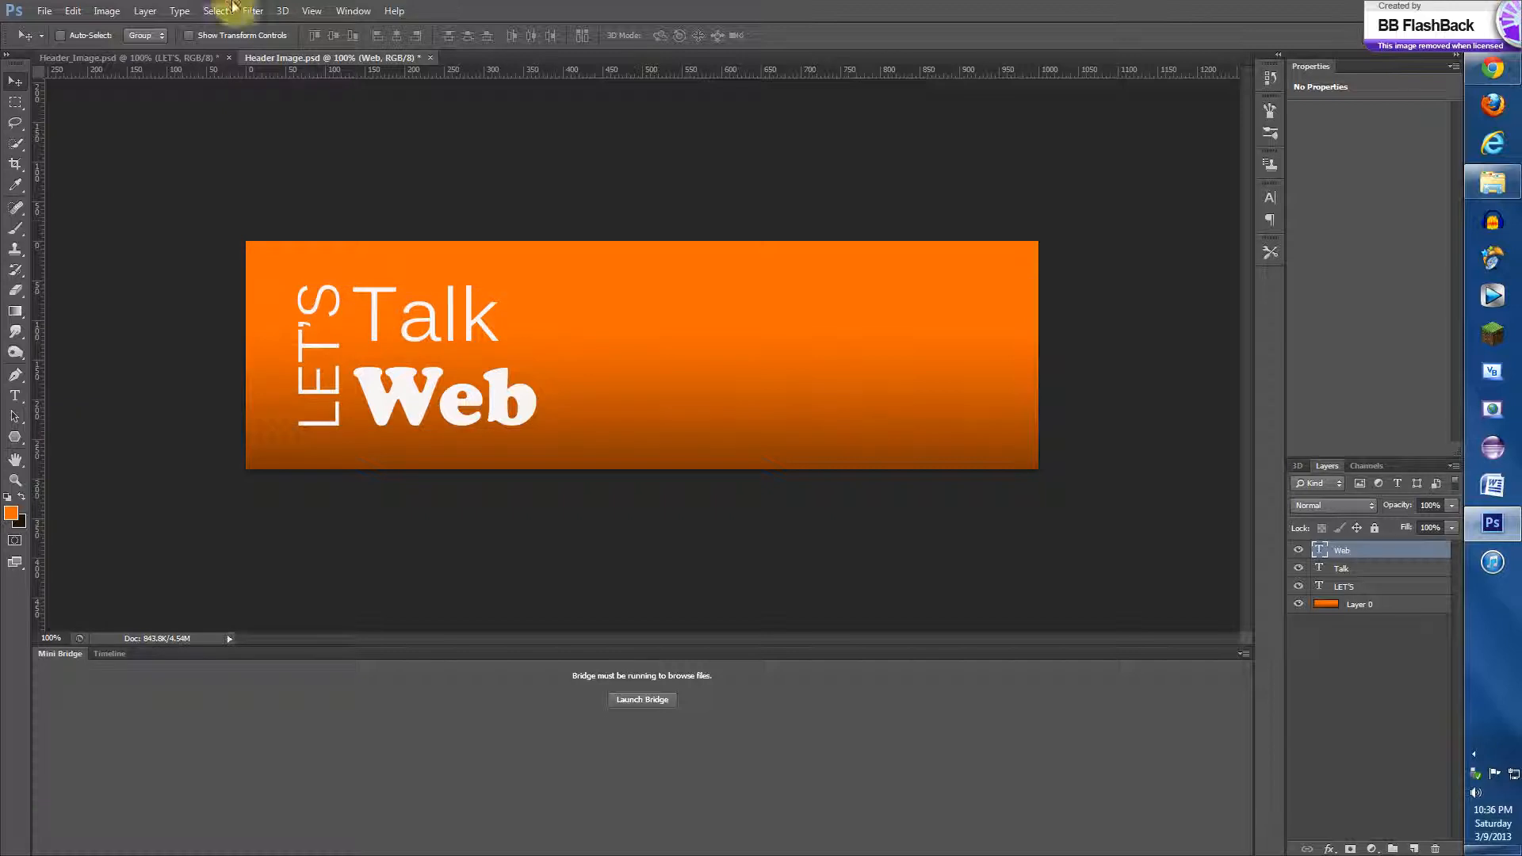
left_click(177, 59)
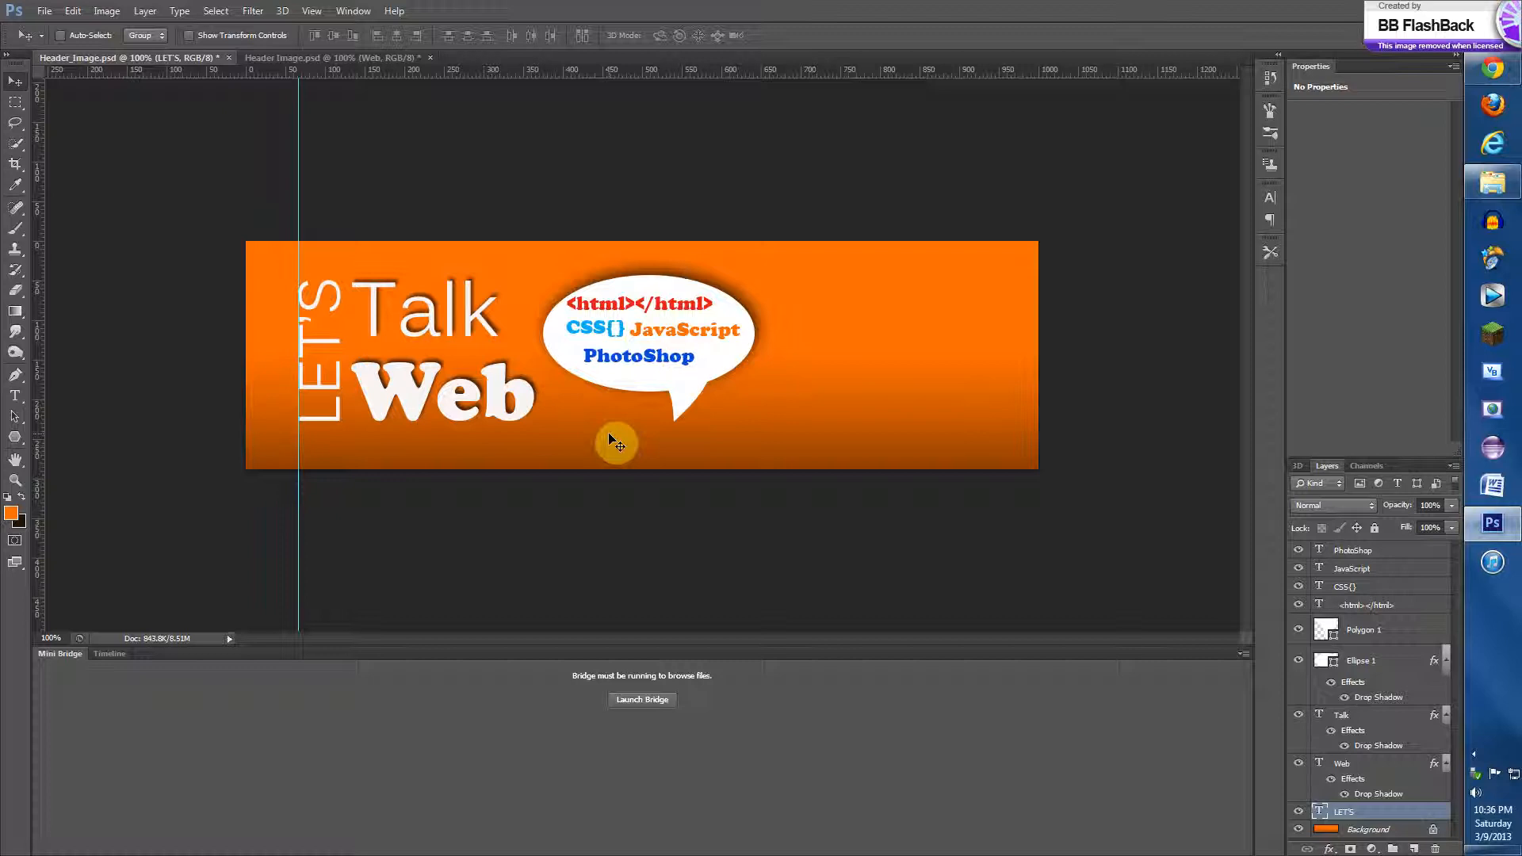
- Switch to the working document Header Image.psd and draw a white ellipse about 212 by 125 px beside the Talk text
left_click(339, 57)
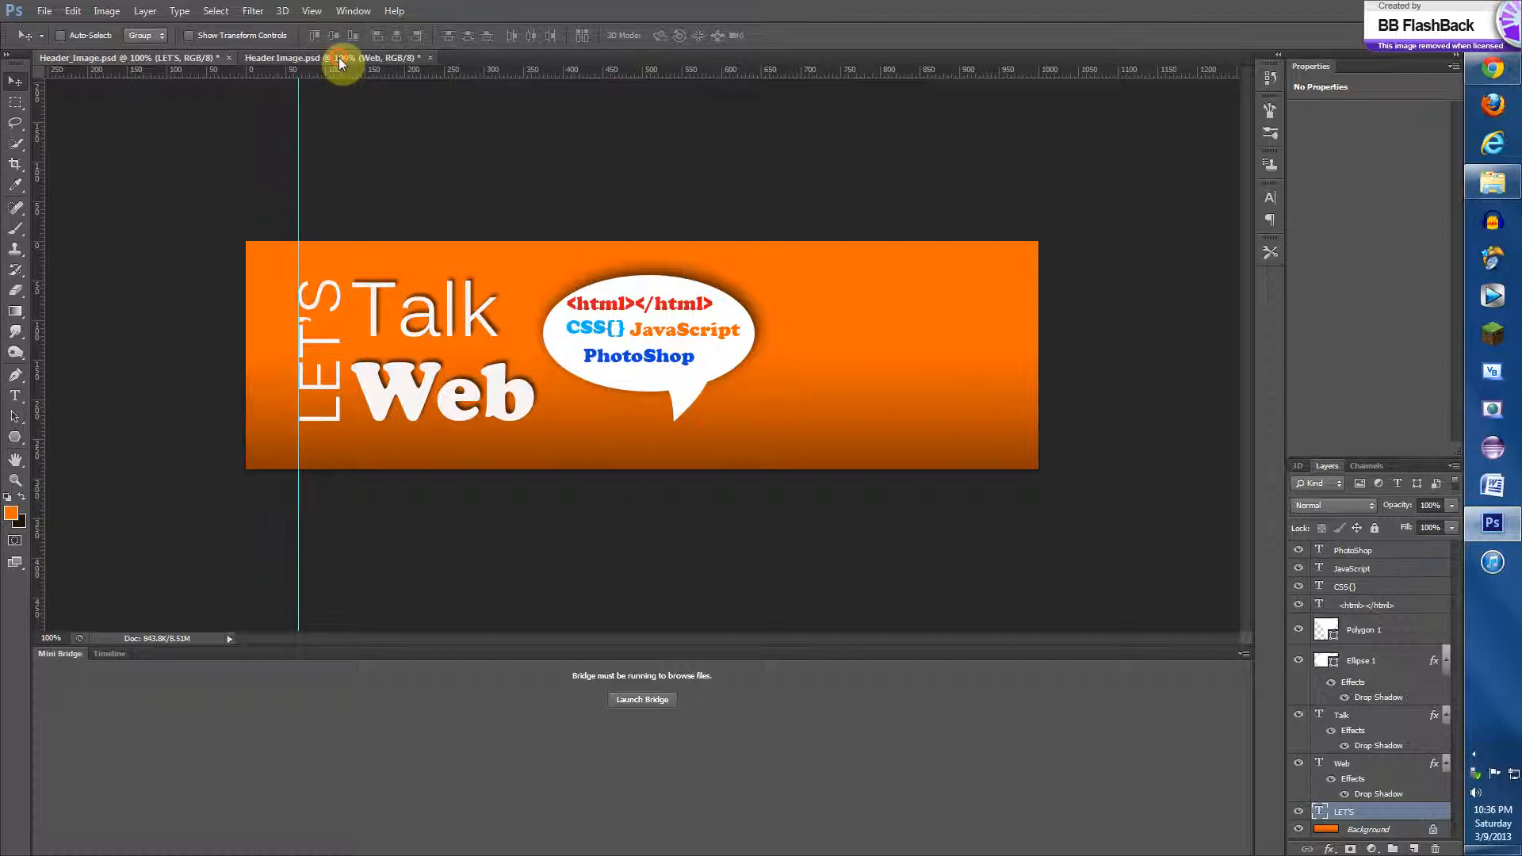
left_click(17, 438)
left_click(99, 464)
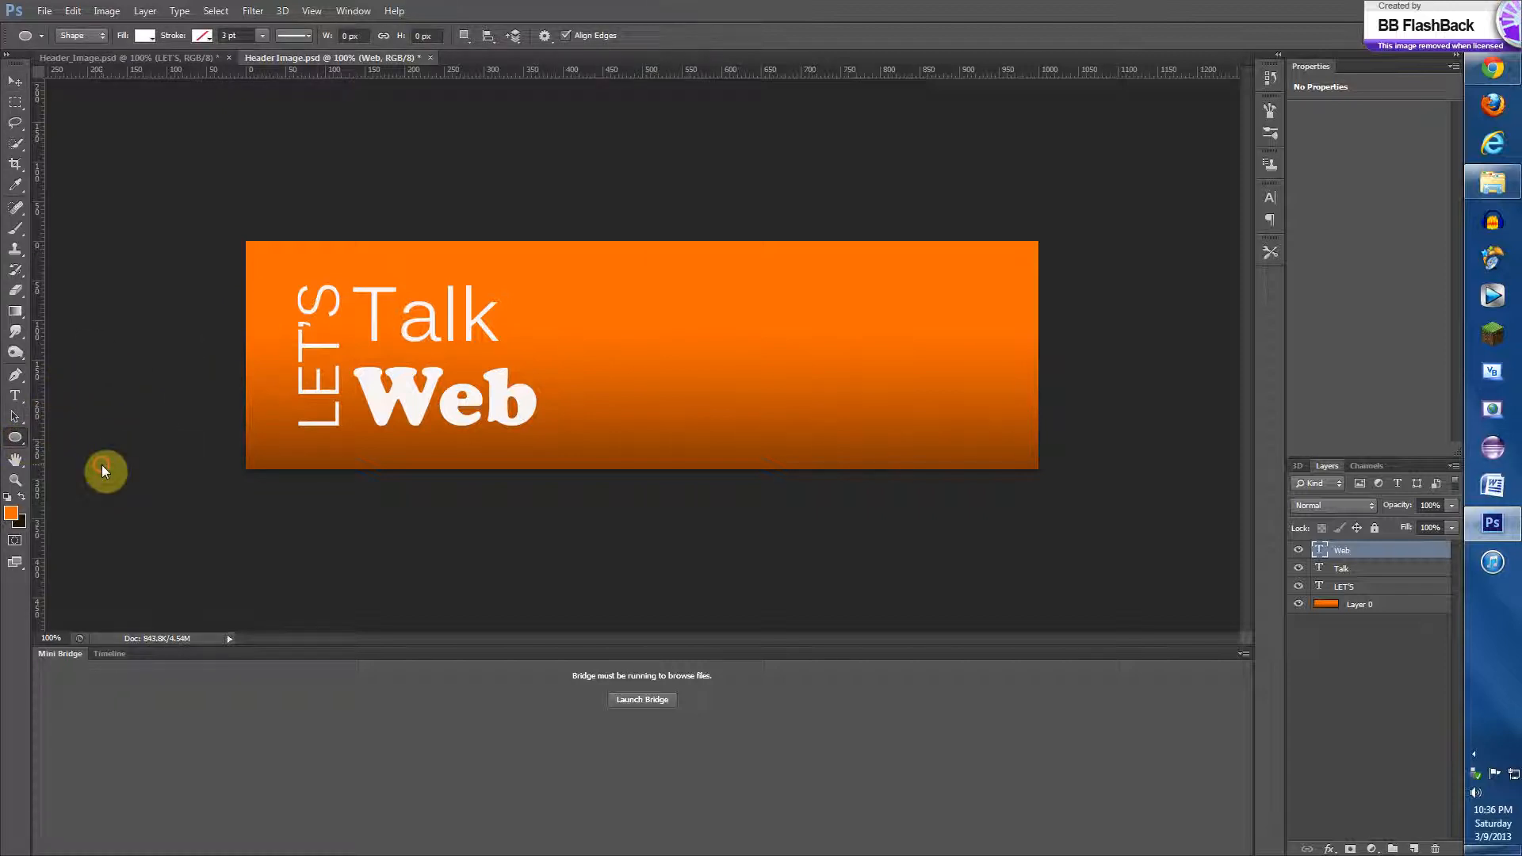
left_click_drag(635, 279, 773, 383)
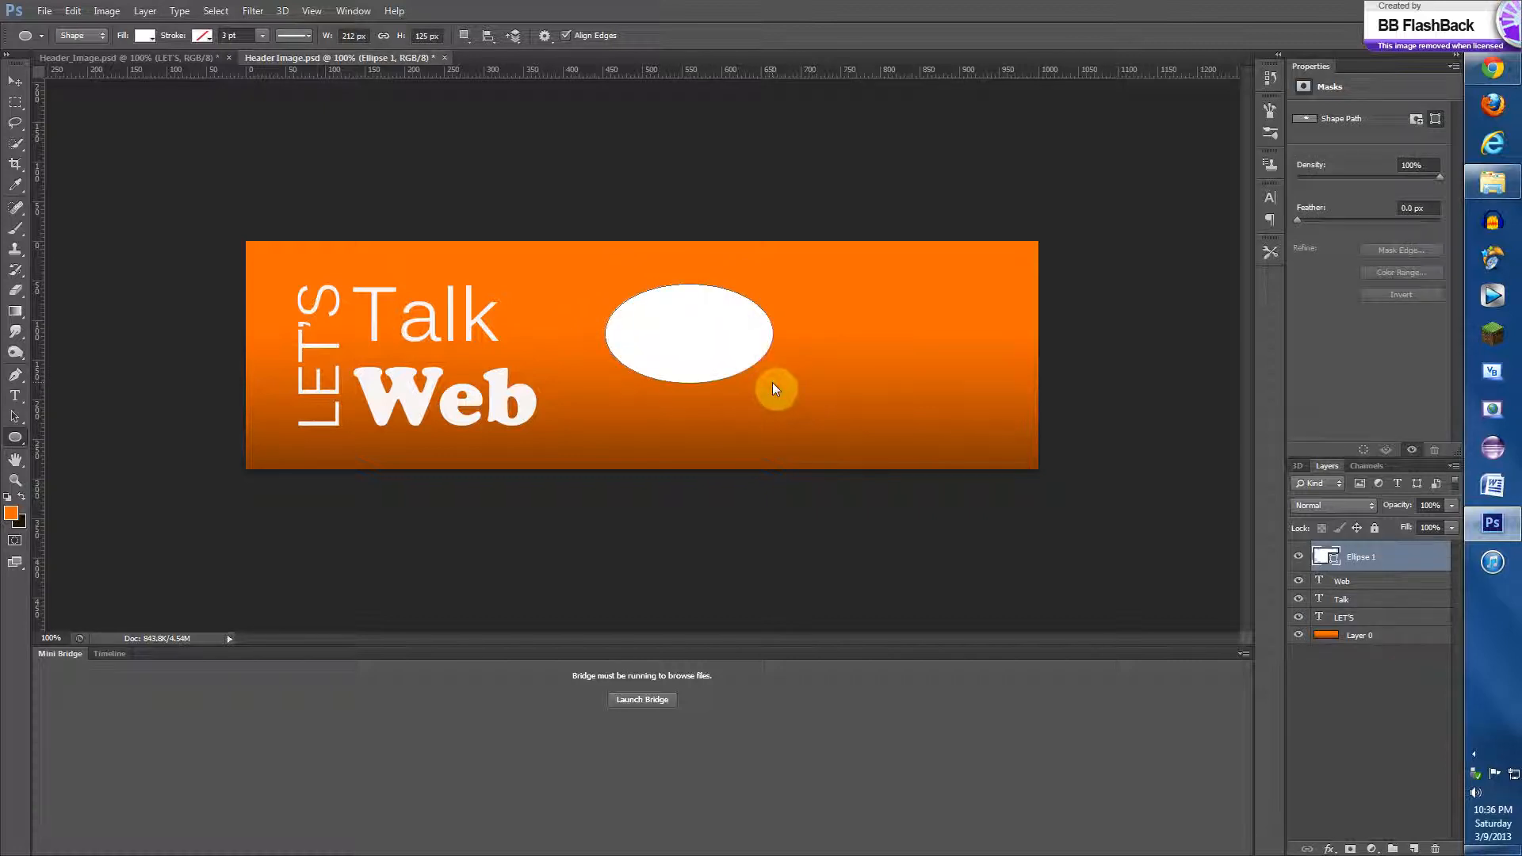
- Check the size of the speech bubble's ellipse in the reference document and set the new ellipse to 267 px wide and 147 px high
left_click(154, 57)
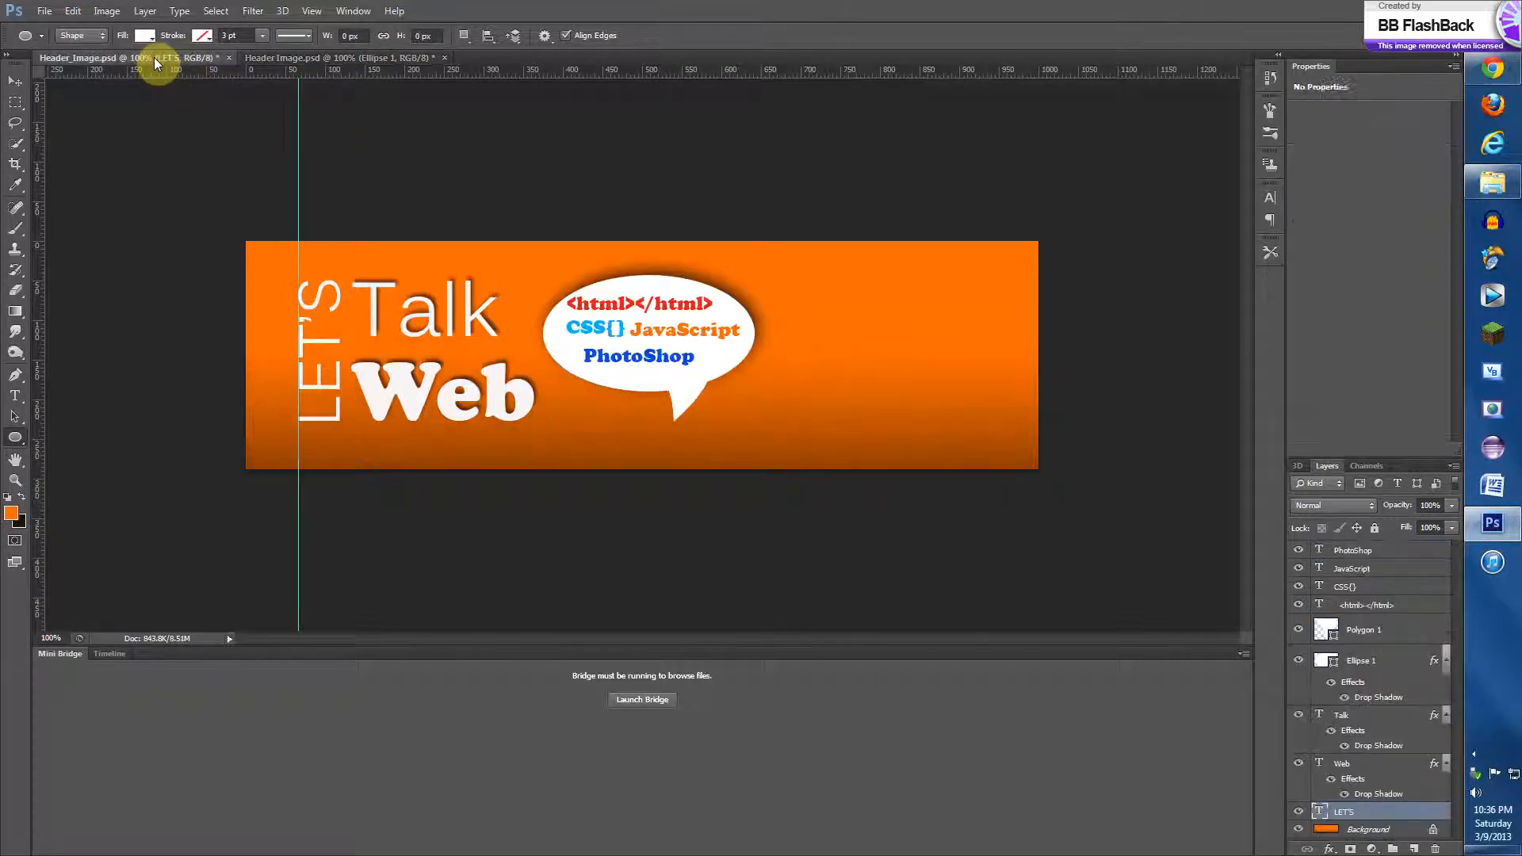
left_click(1365, 671)
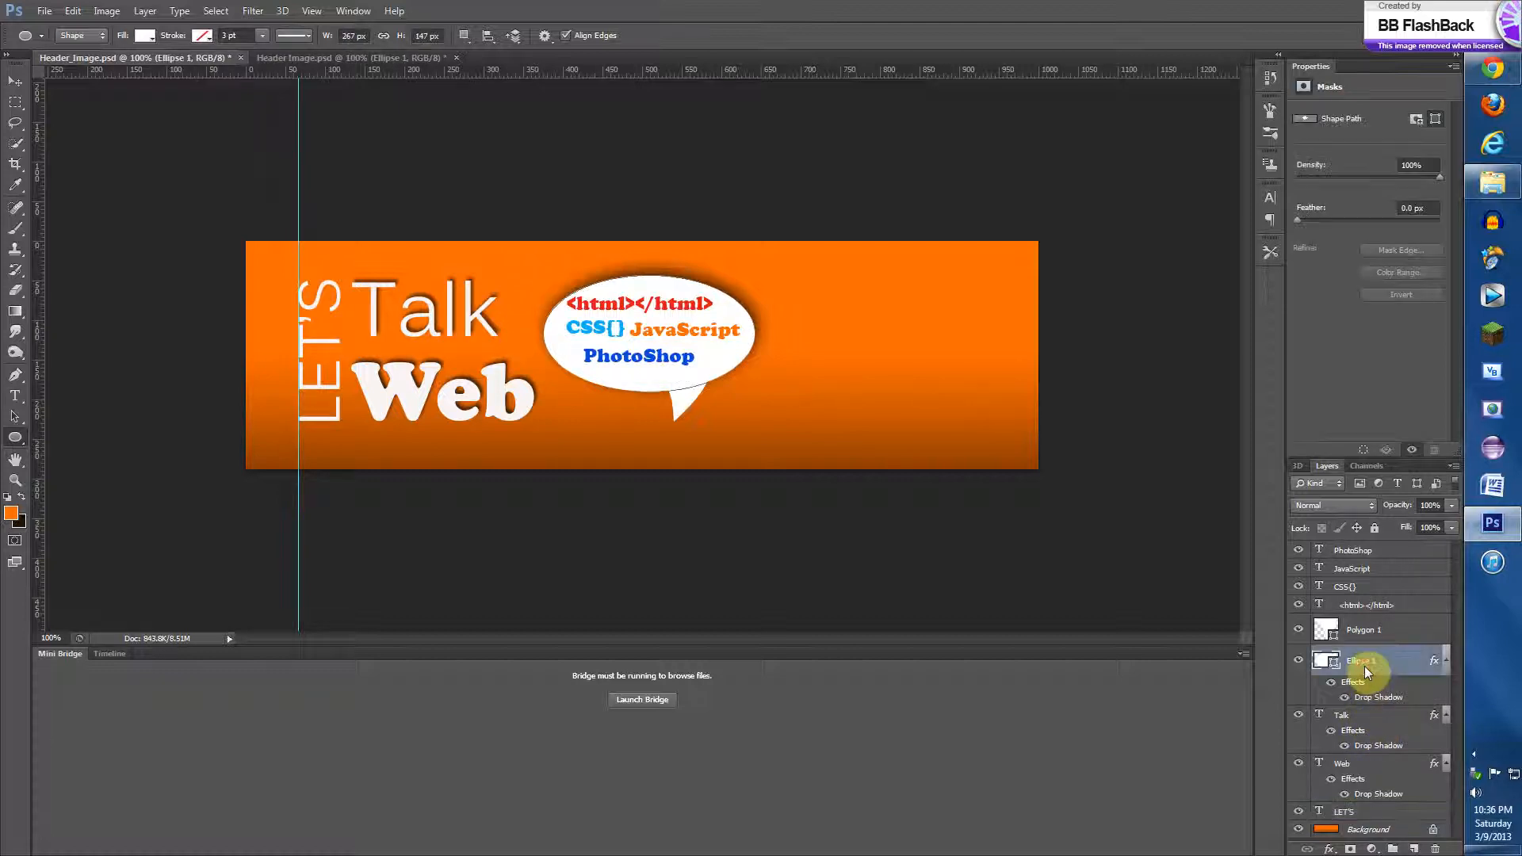
left_click(348, 56)
left_click(353, 35)
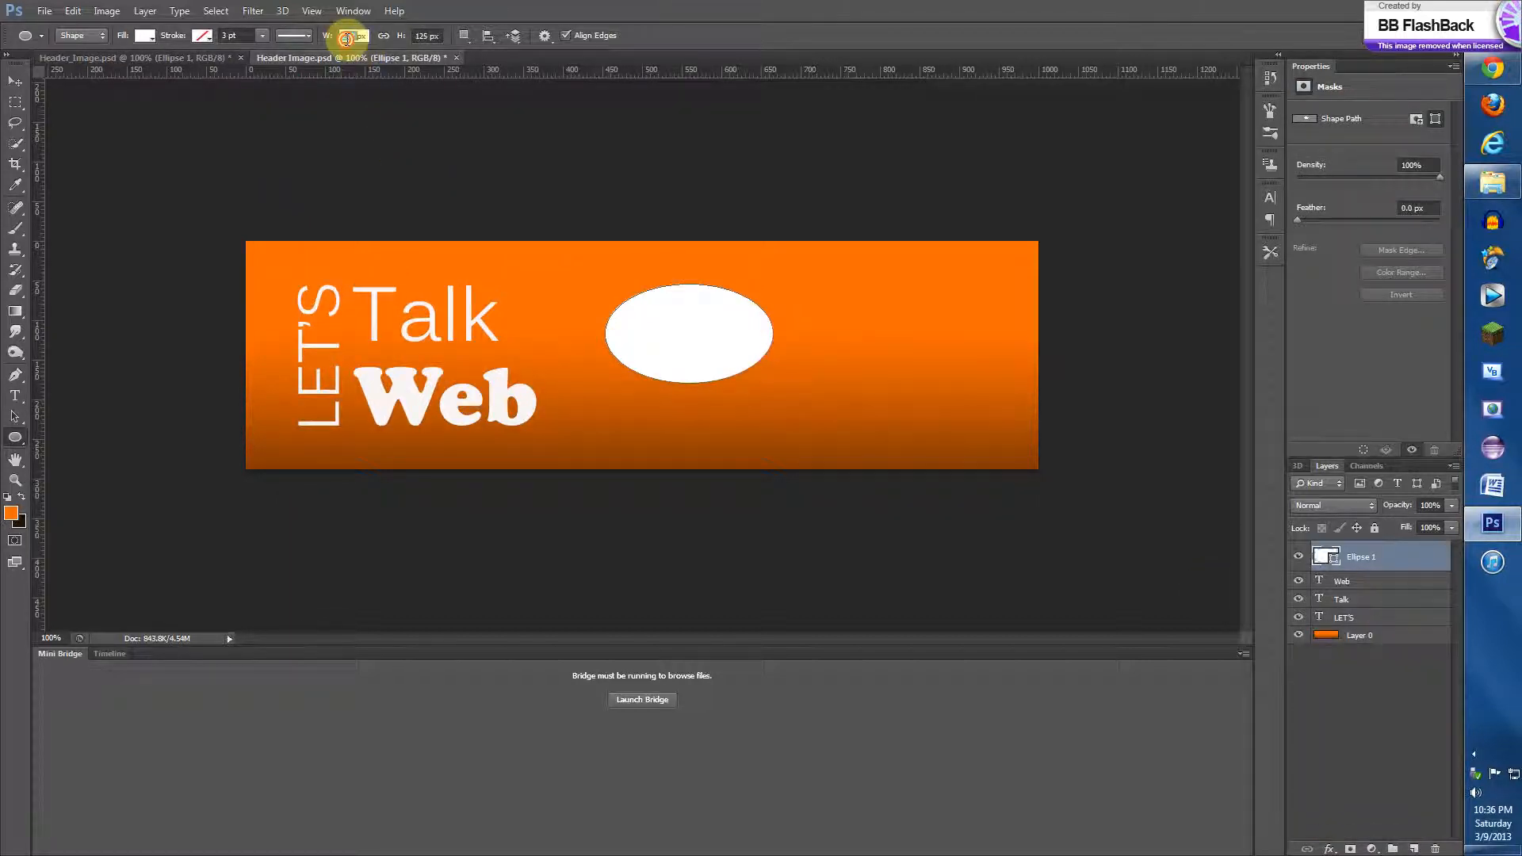
type("267")
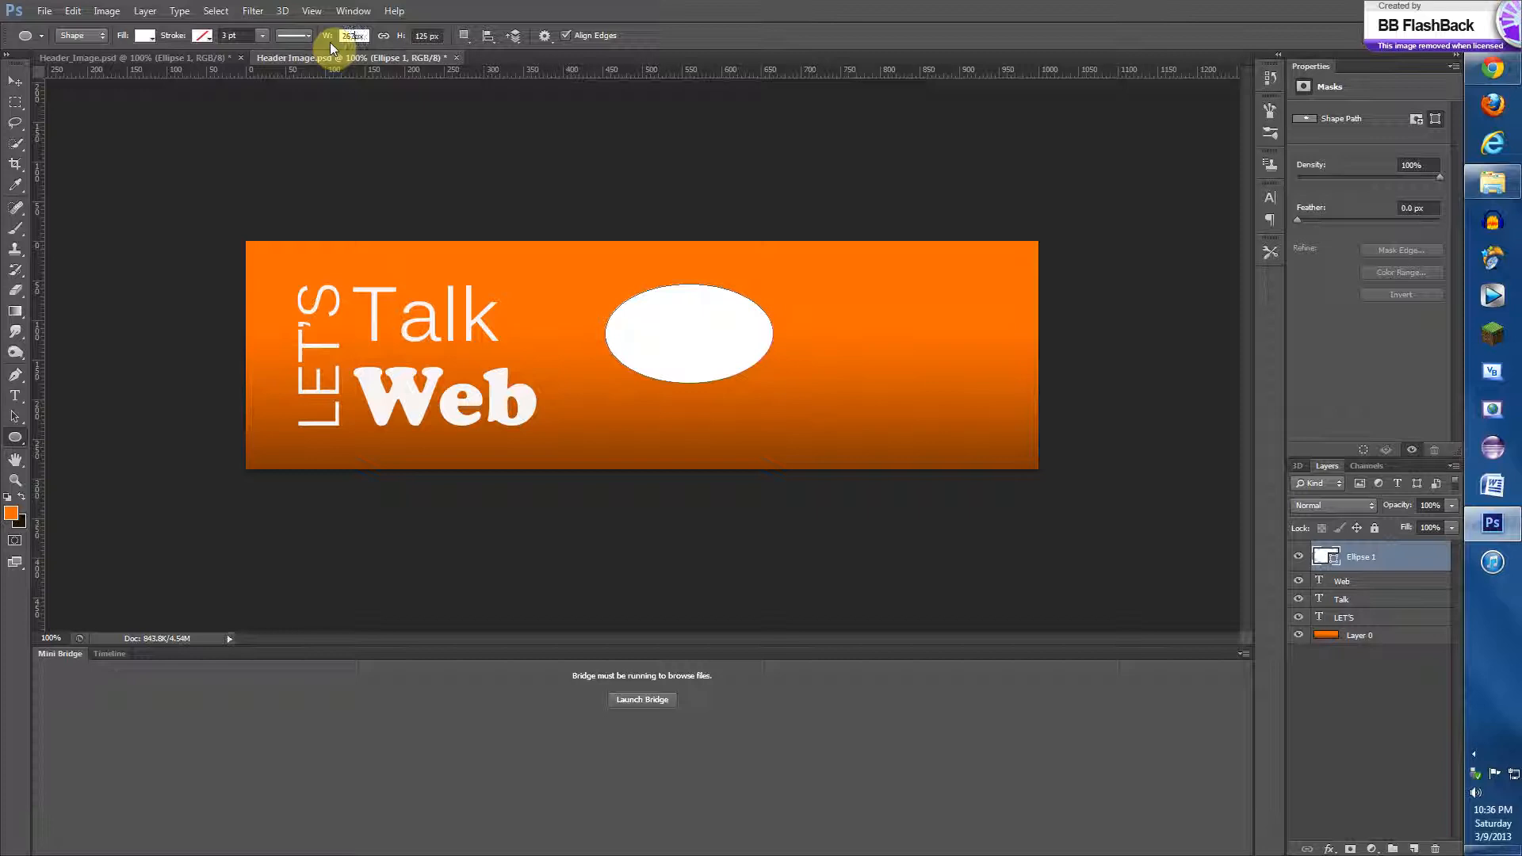
left_click(423, 38)
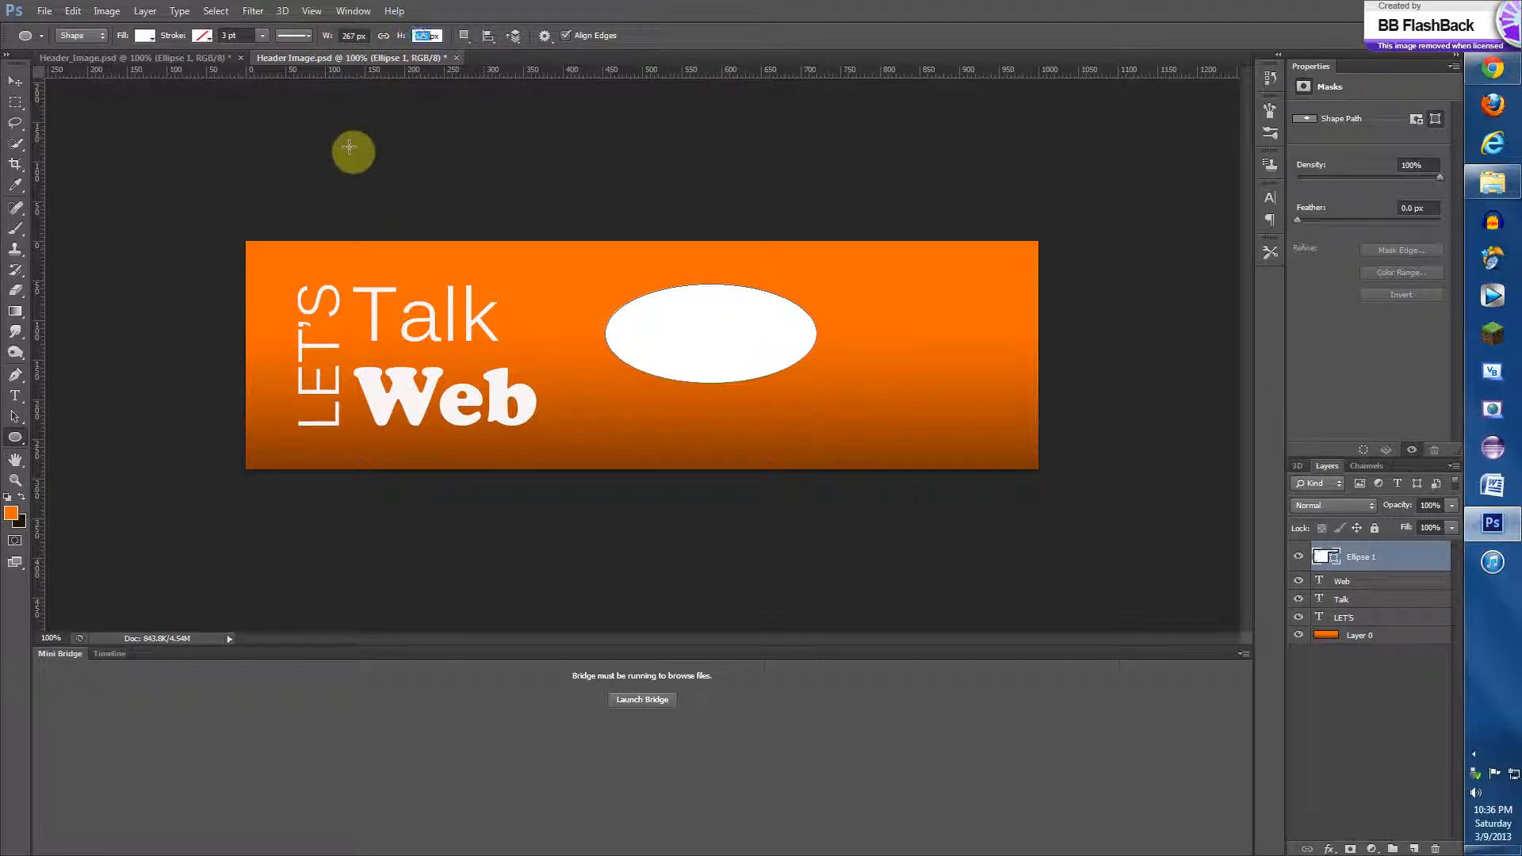
type("147")
key("Return")
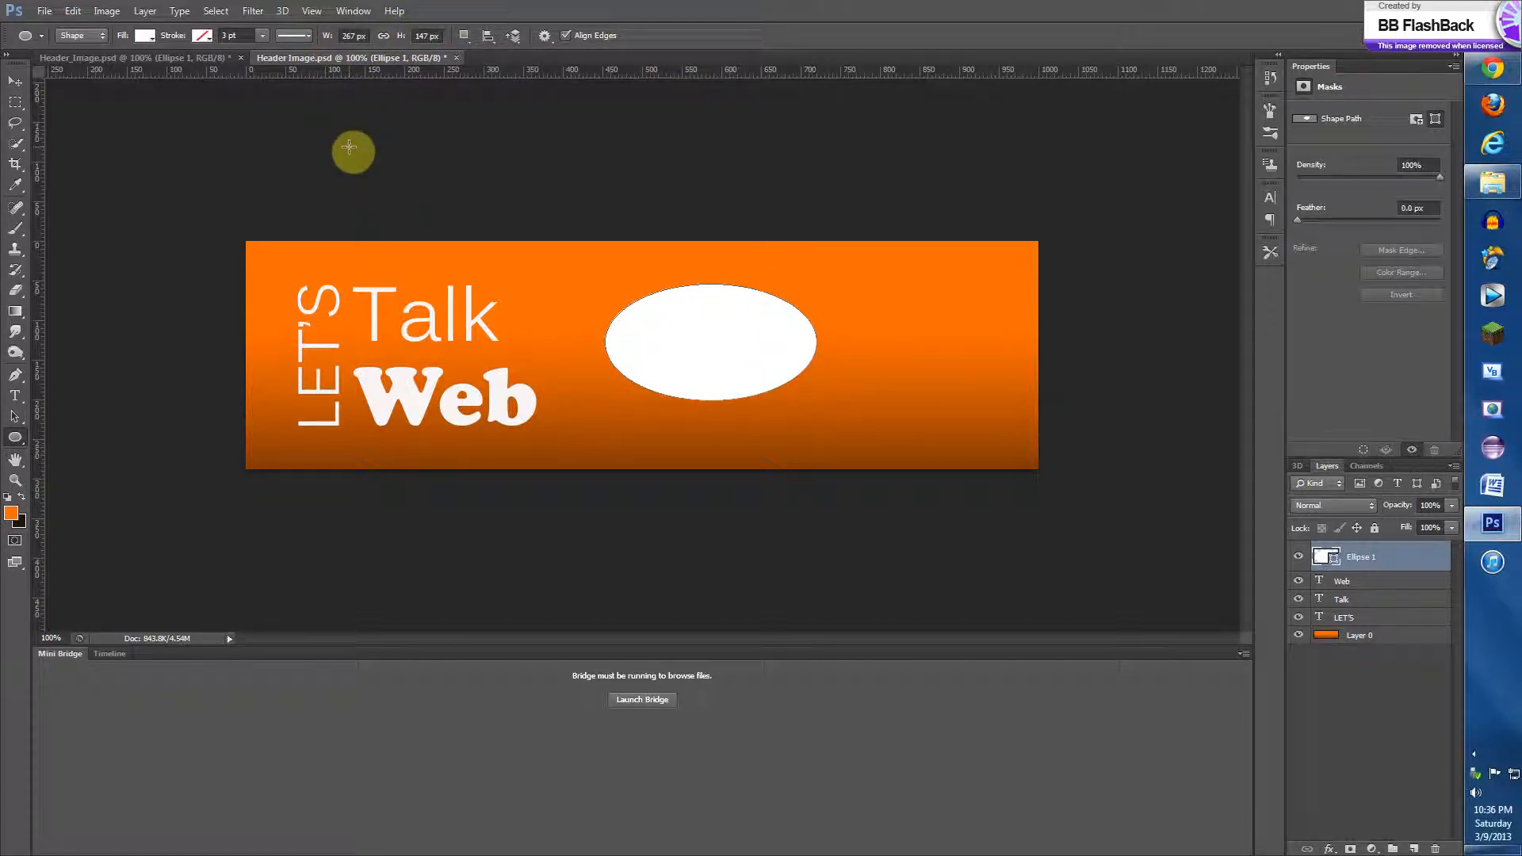
- Place a horizontal guide along the title text's top edge and move the ellipse left beside Talk, with its top on the guide
left_click(8, 84)
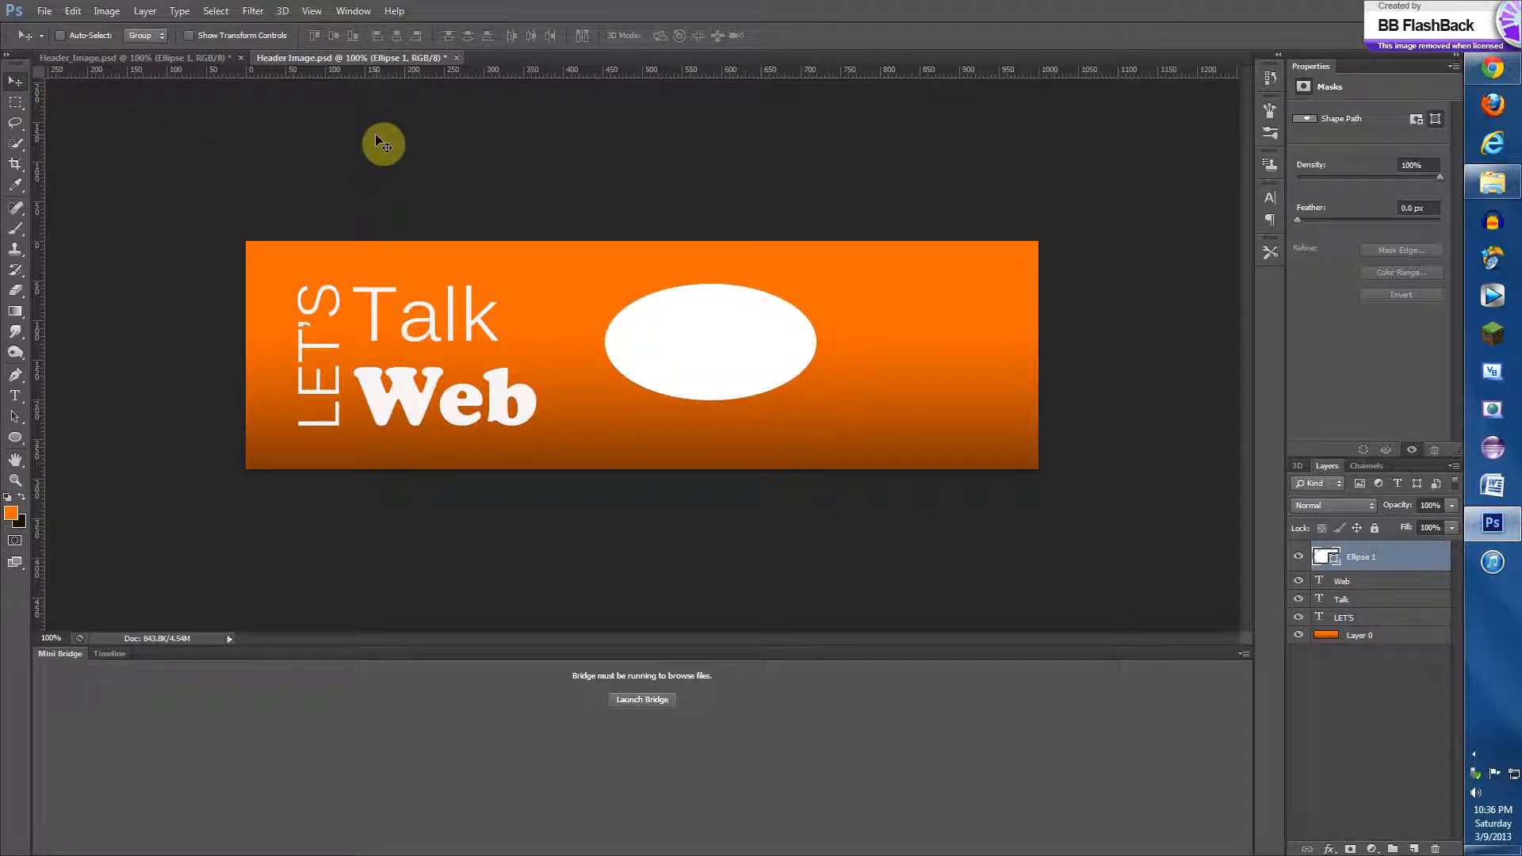
left_click(16, 439)
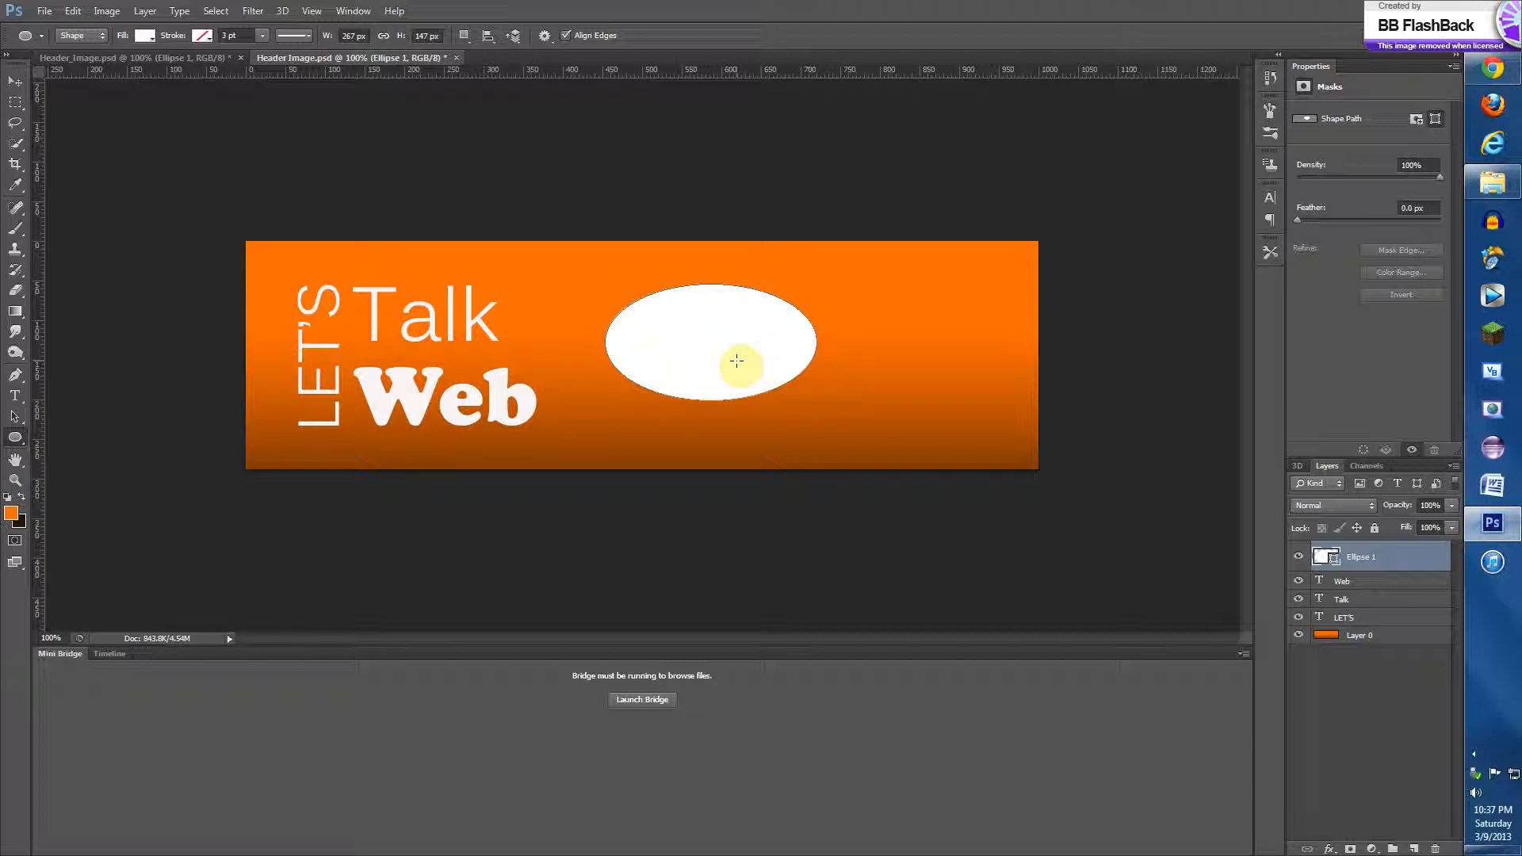
left_click(15, 81)
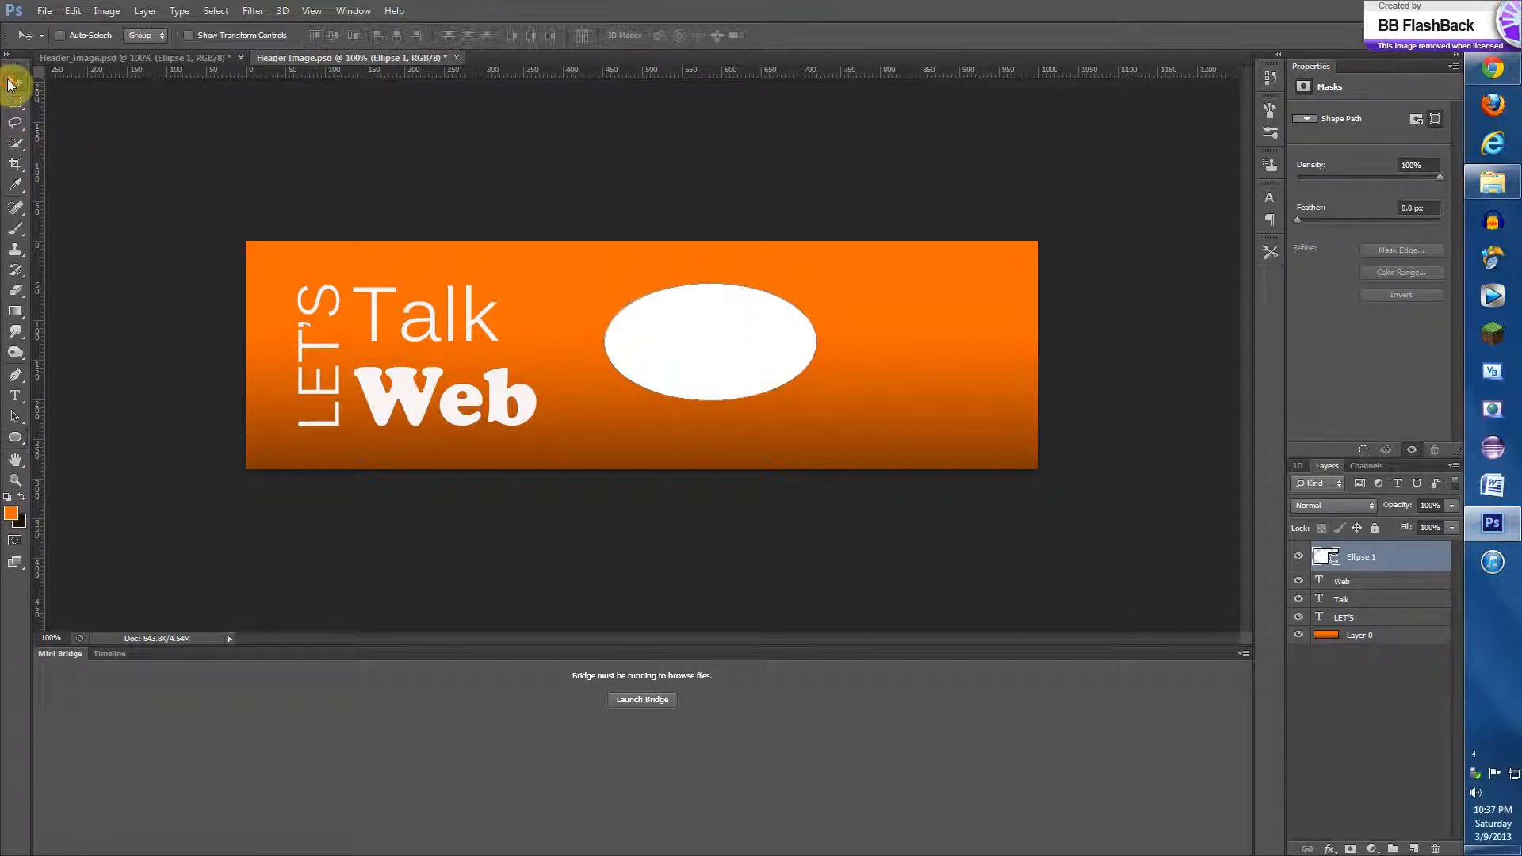
left_click_drag(515, 73, 531, 291)
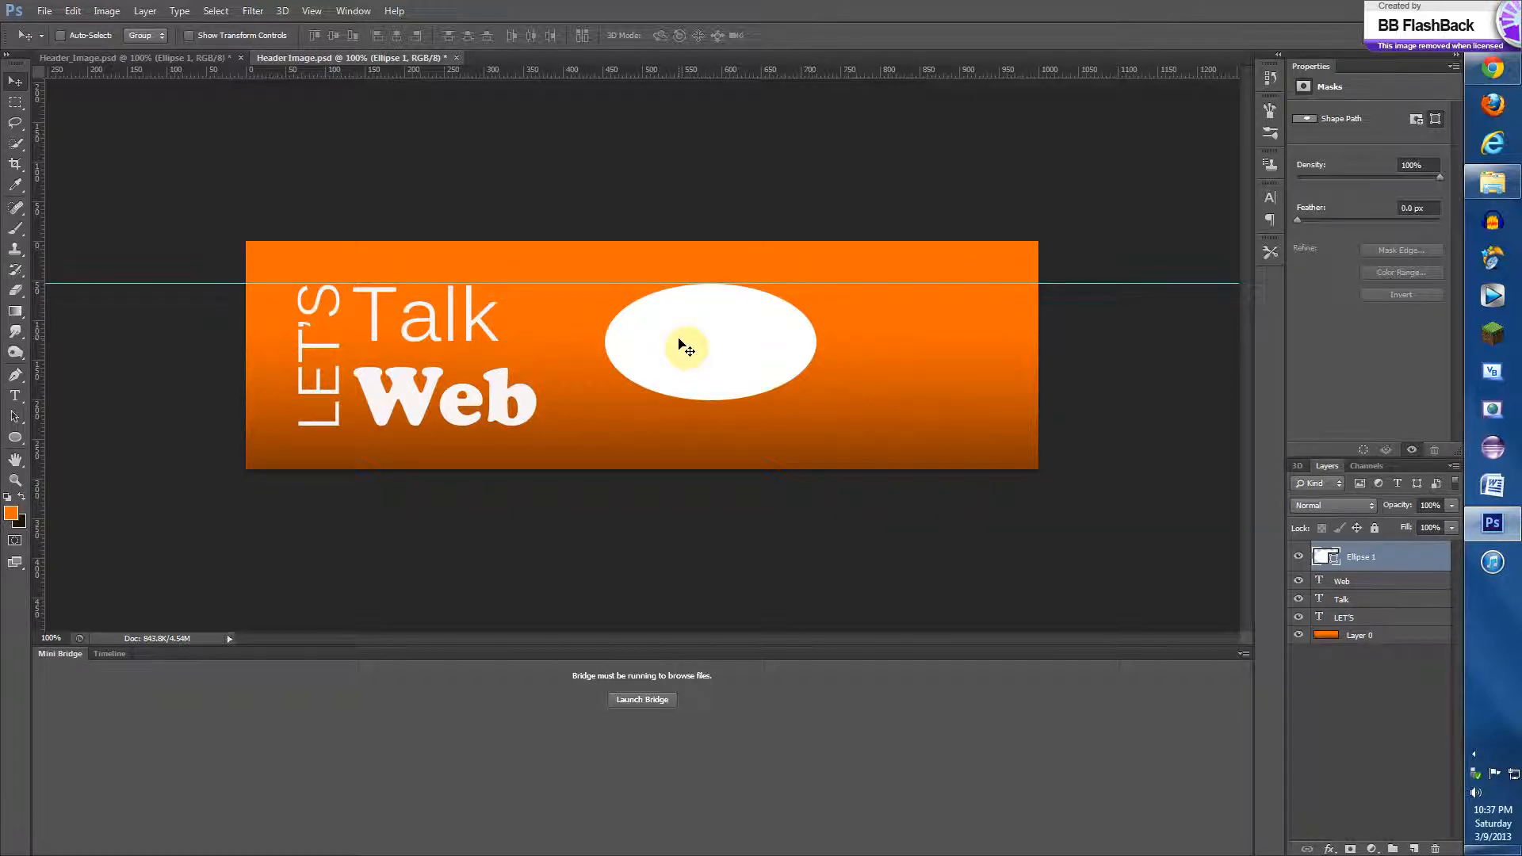
left_click_drag(678, 340, 619, 339)
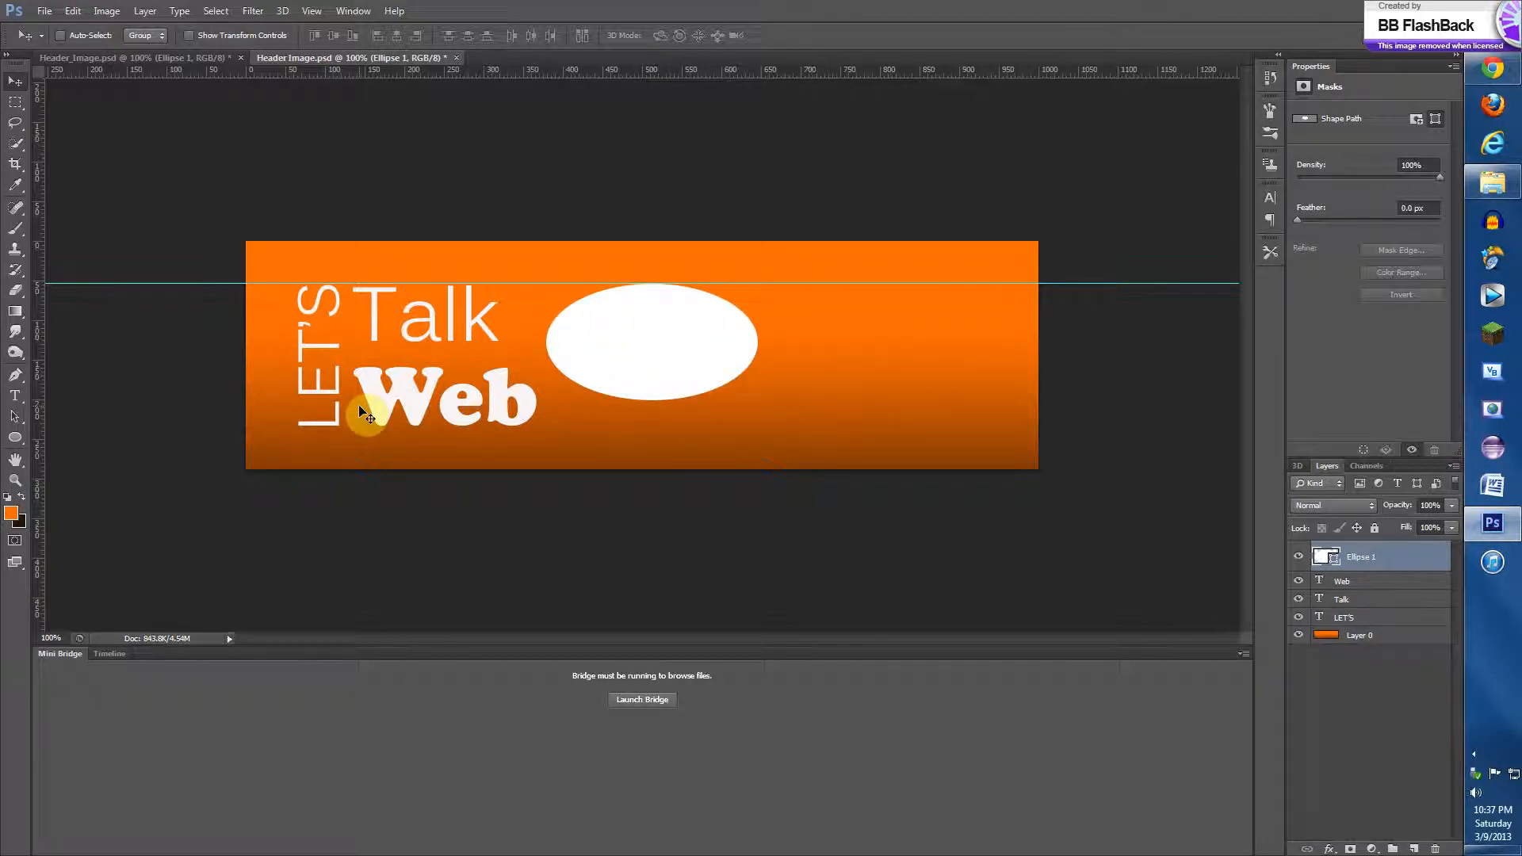
- Draw a white, downward-pointing three-sided polygon about 121 by 105 px on the background to the right of the ellipse
left_click(15, 438)
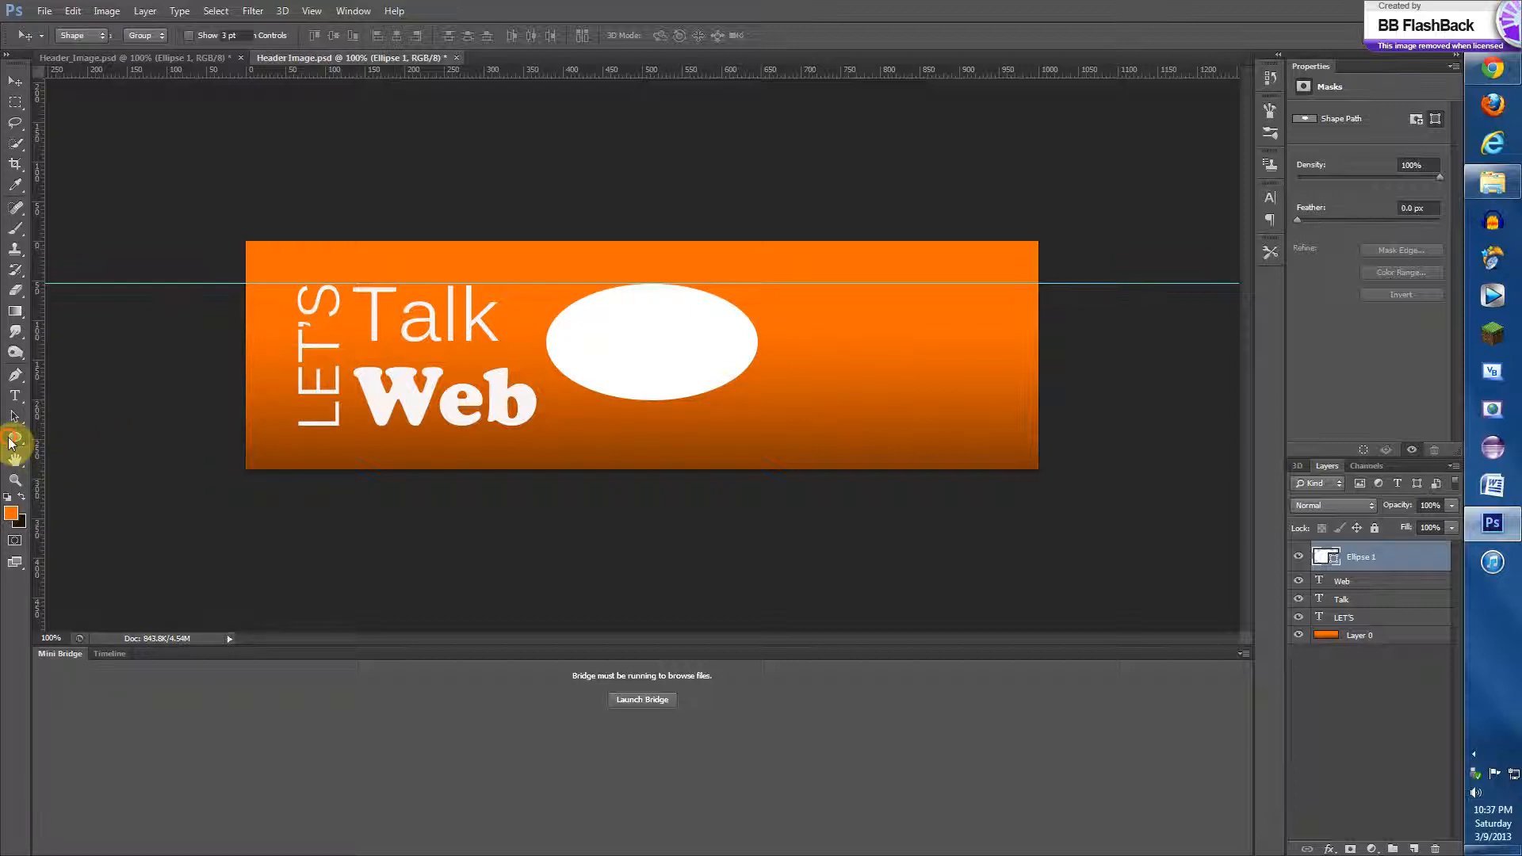
left_click(125, 492)
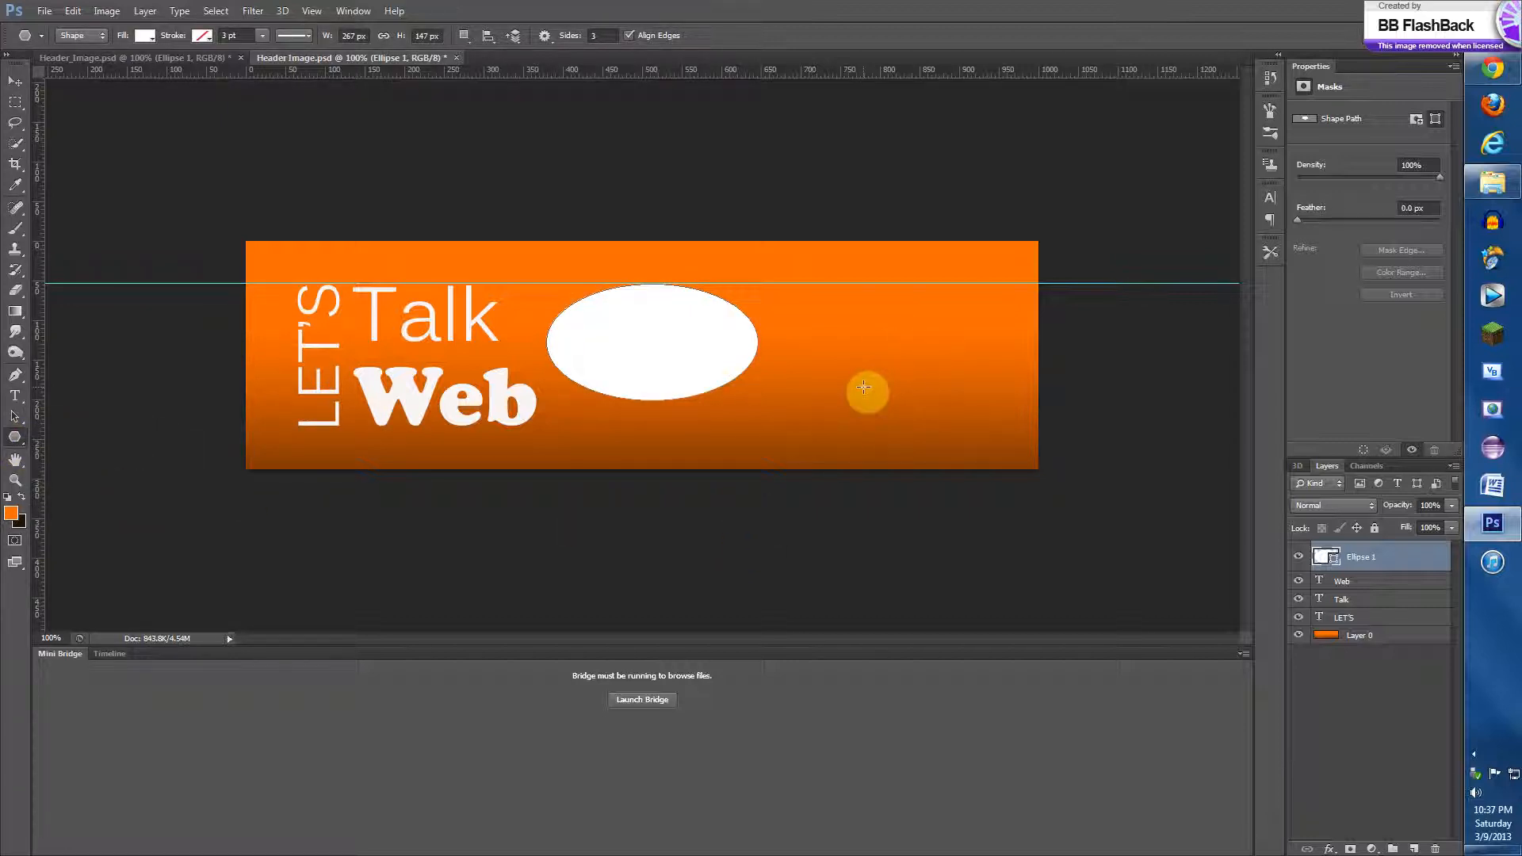
left_click_drag(866, 391, 863, 441)
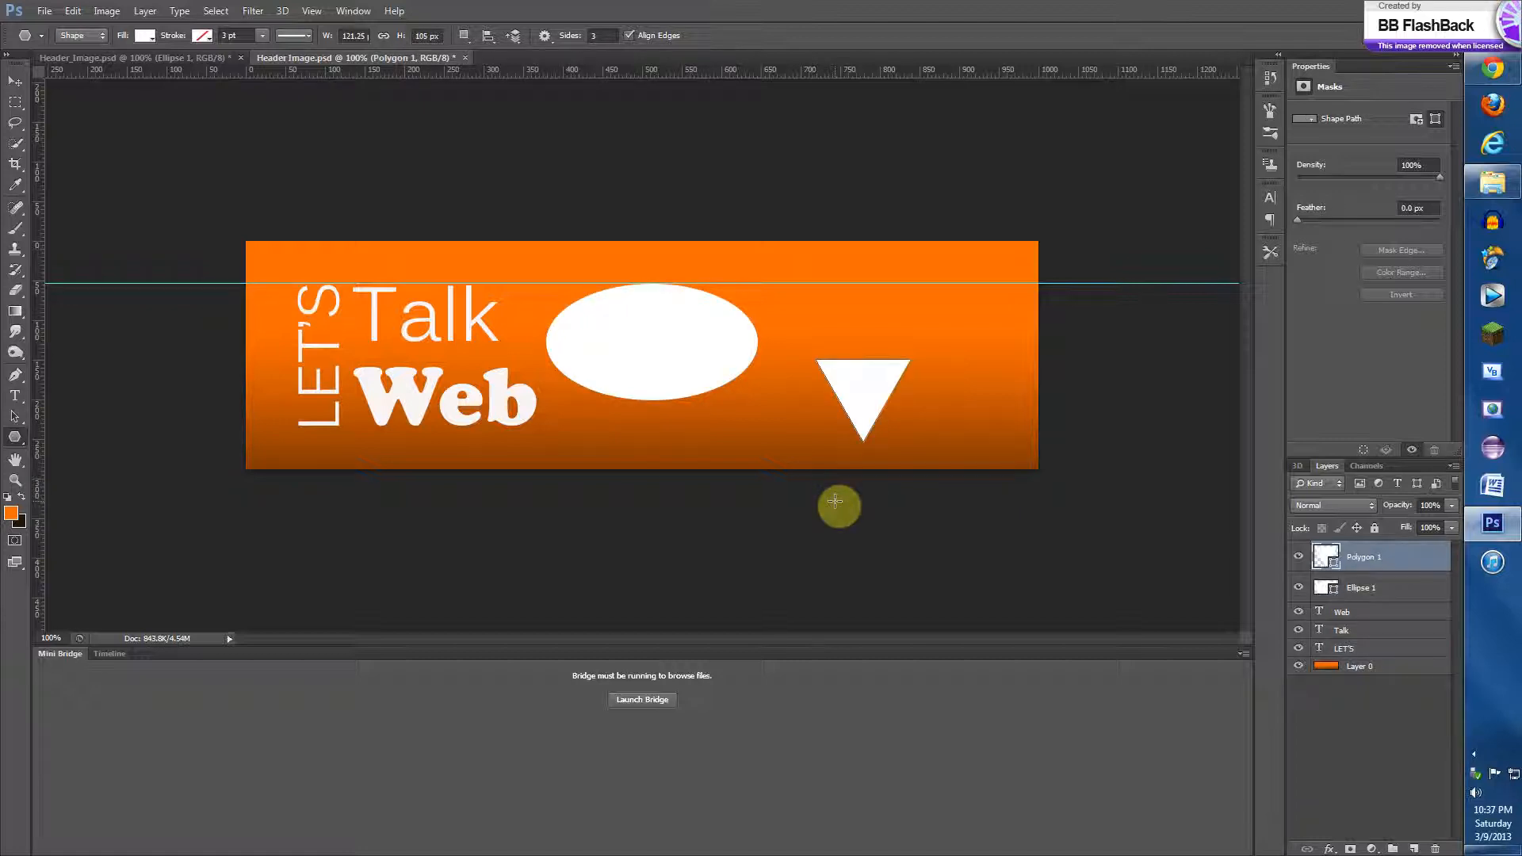
- Move the triangle onto the ellipse's lower right edge to form the speech bubble's tail, and remove the horizontal guide
left_click(15, 81)
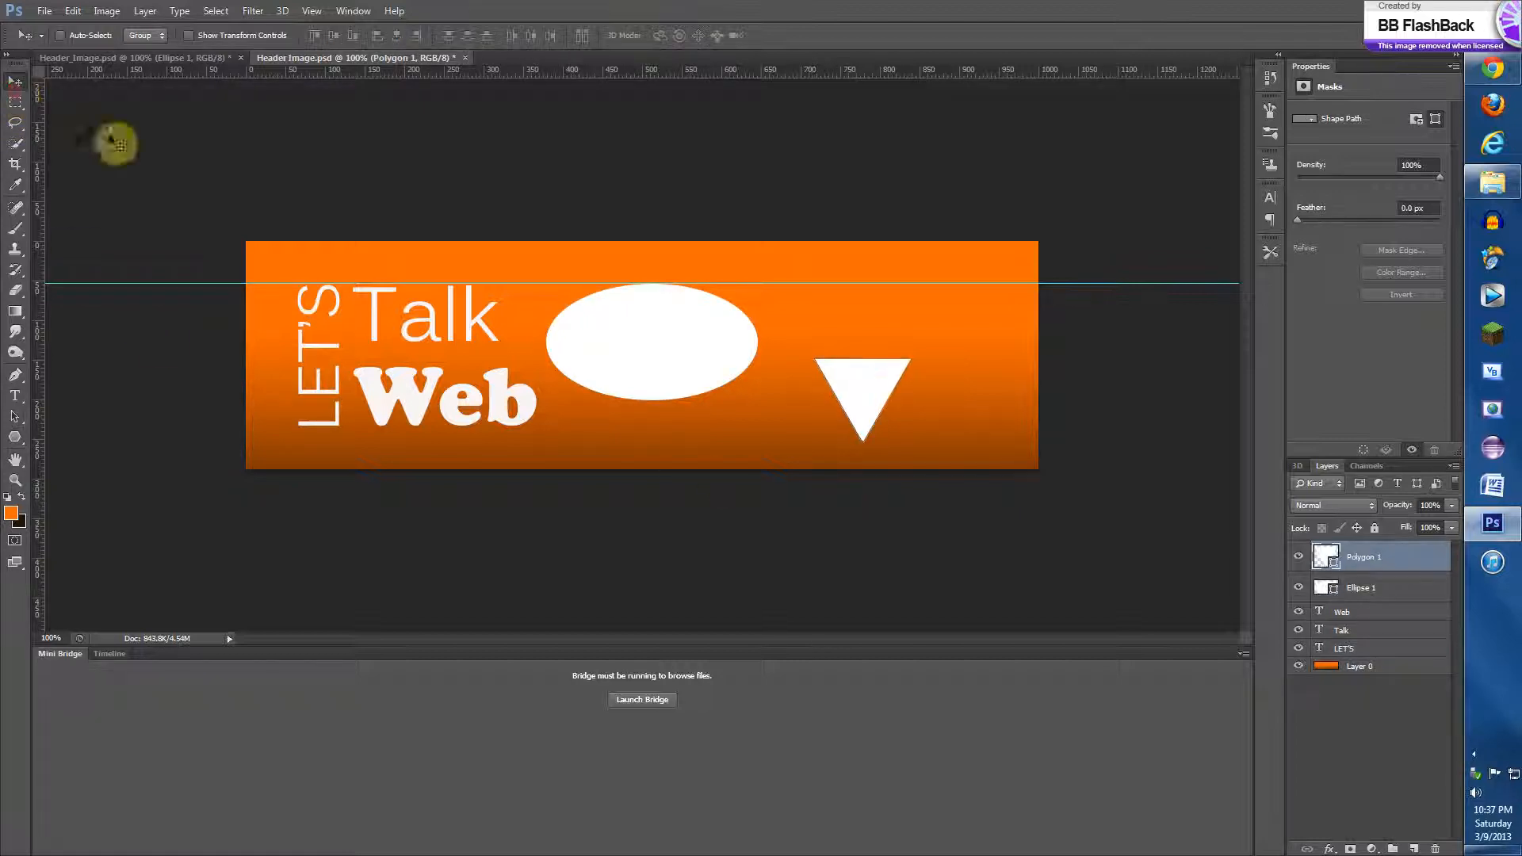
left_click_drag(850, 394, 679, 399)
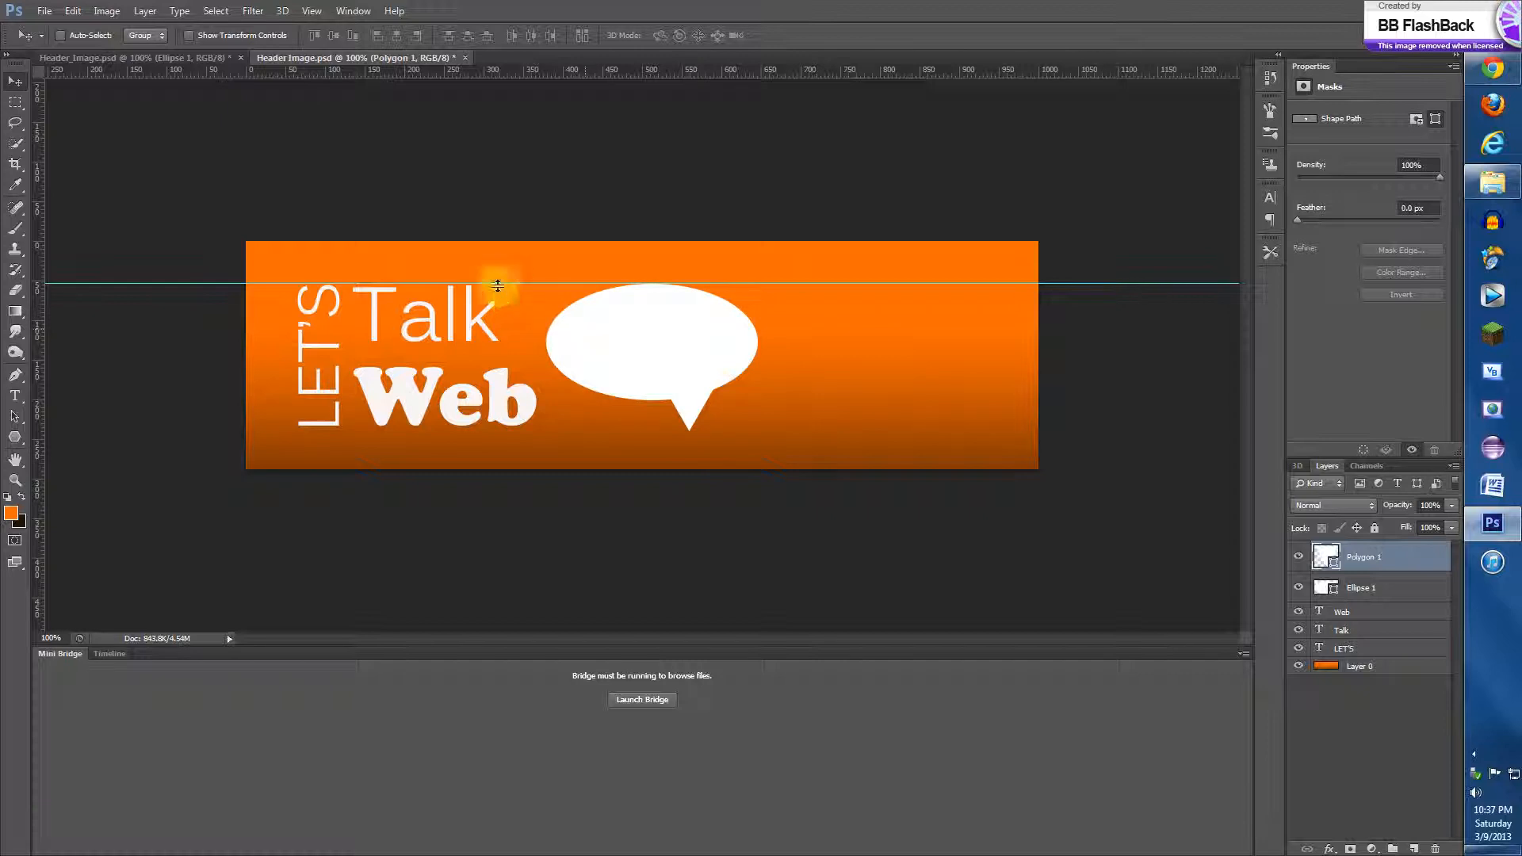
left_click_drag(496, 284, 475, 34)
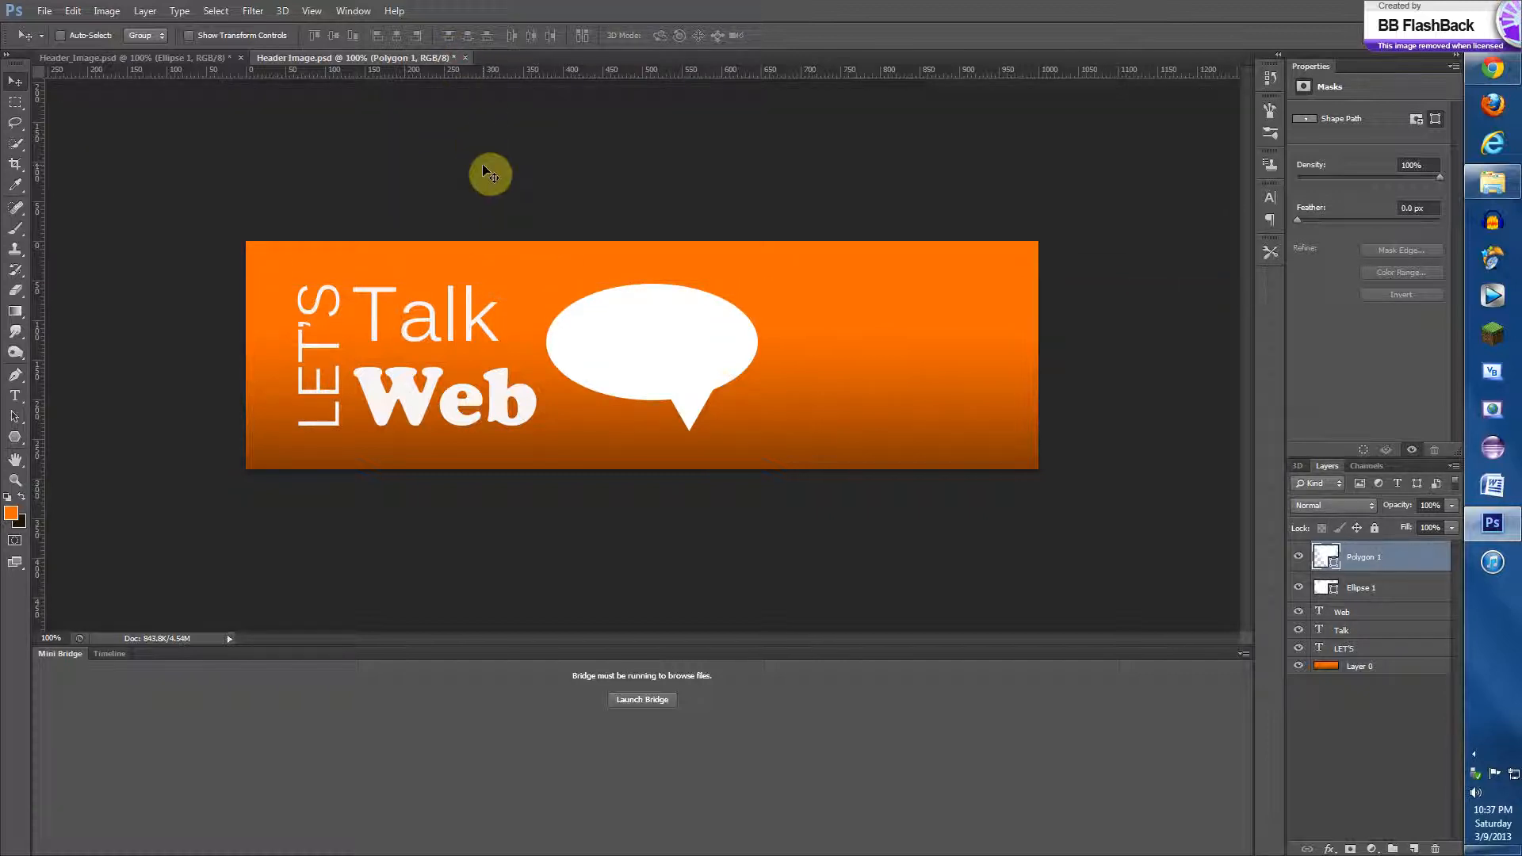
- Compare with the reference bubble and warp the triangle path, bending its left side inward and its right side outward into a curved tail
left_click(199, 62)
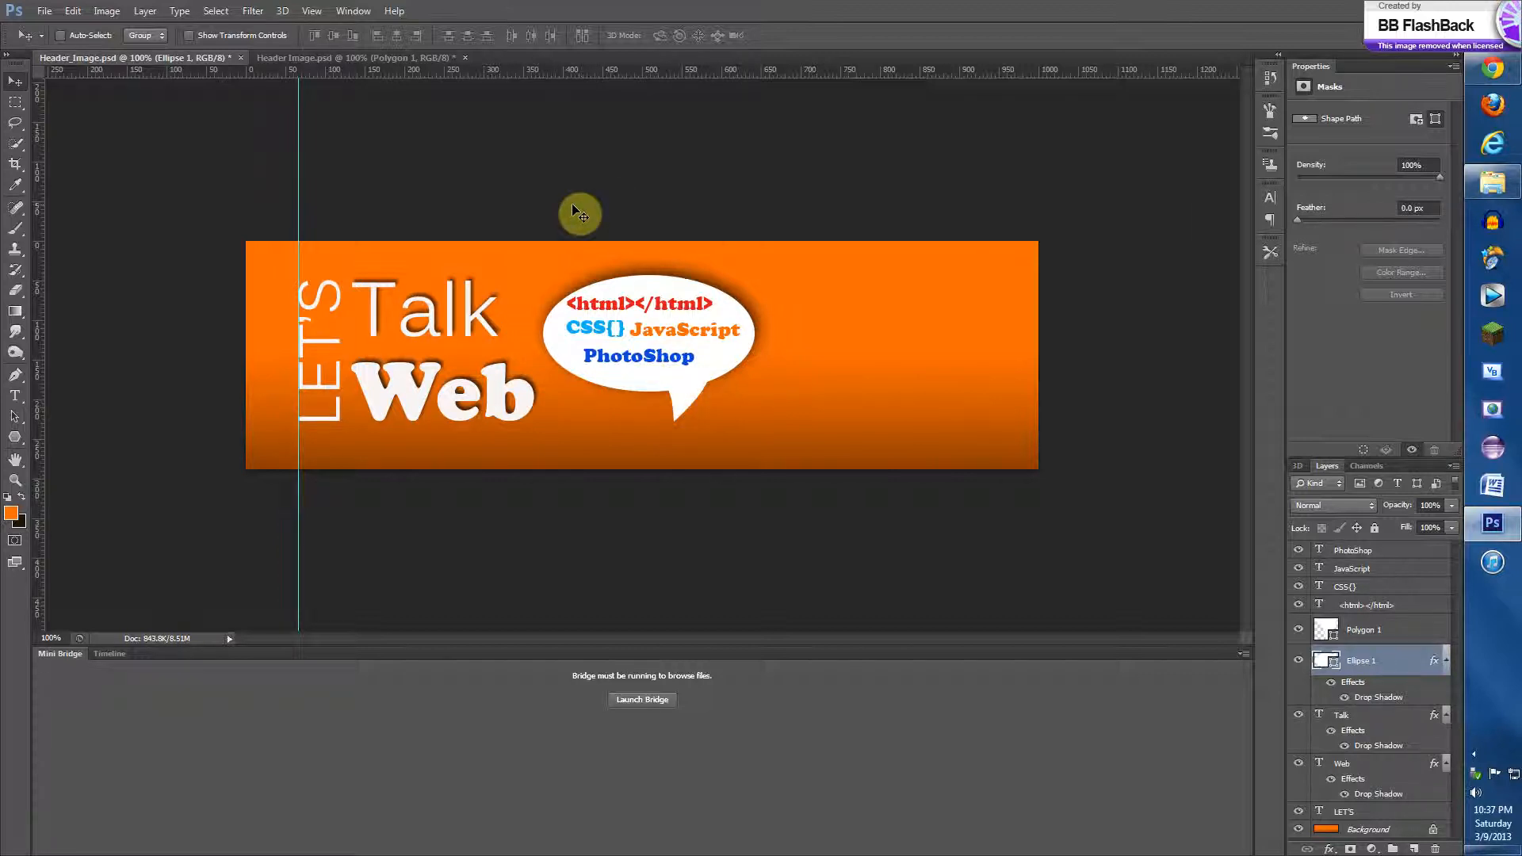
left_click(344, 65)
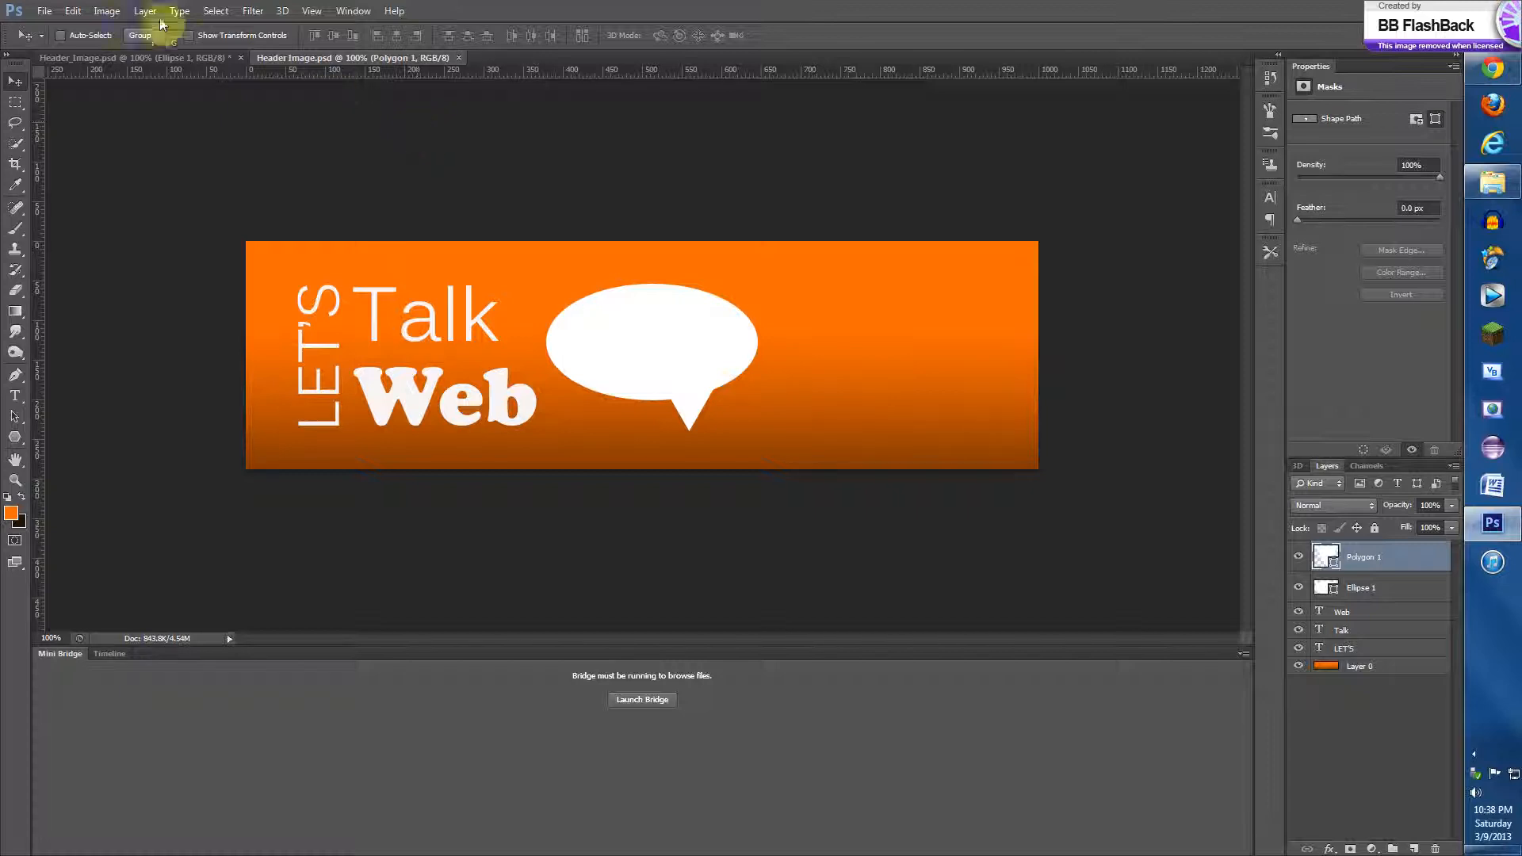
left_click(72, 10)
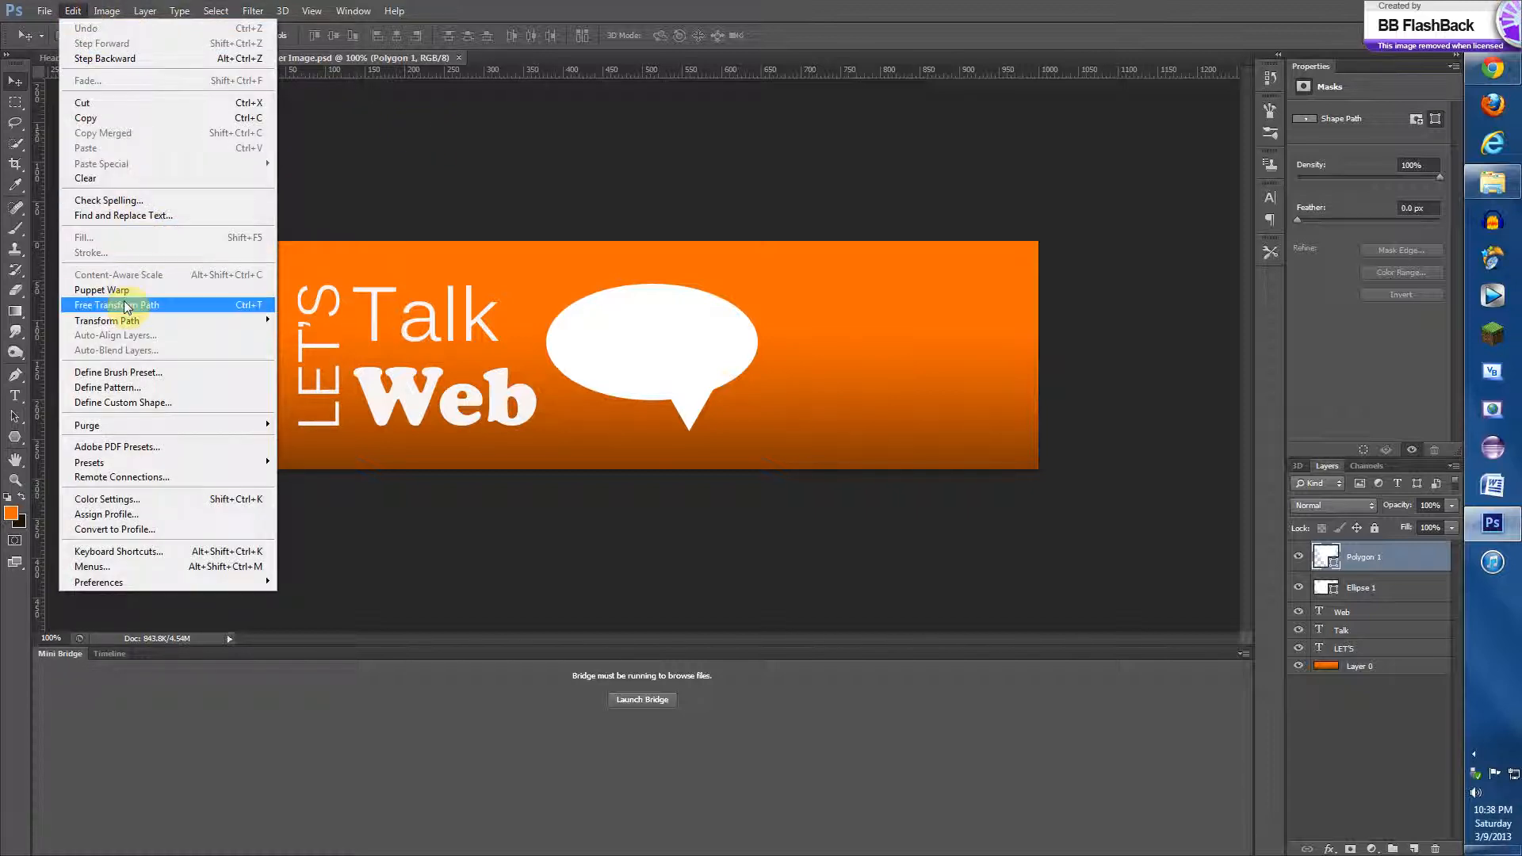
mouse_move(170, 320)
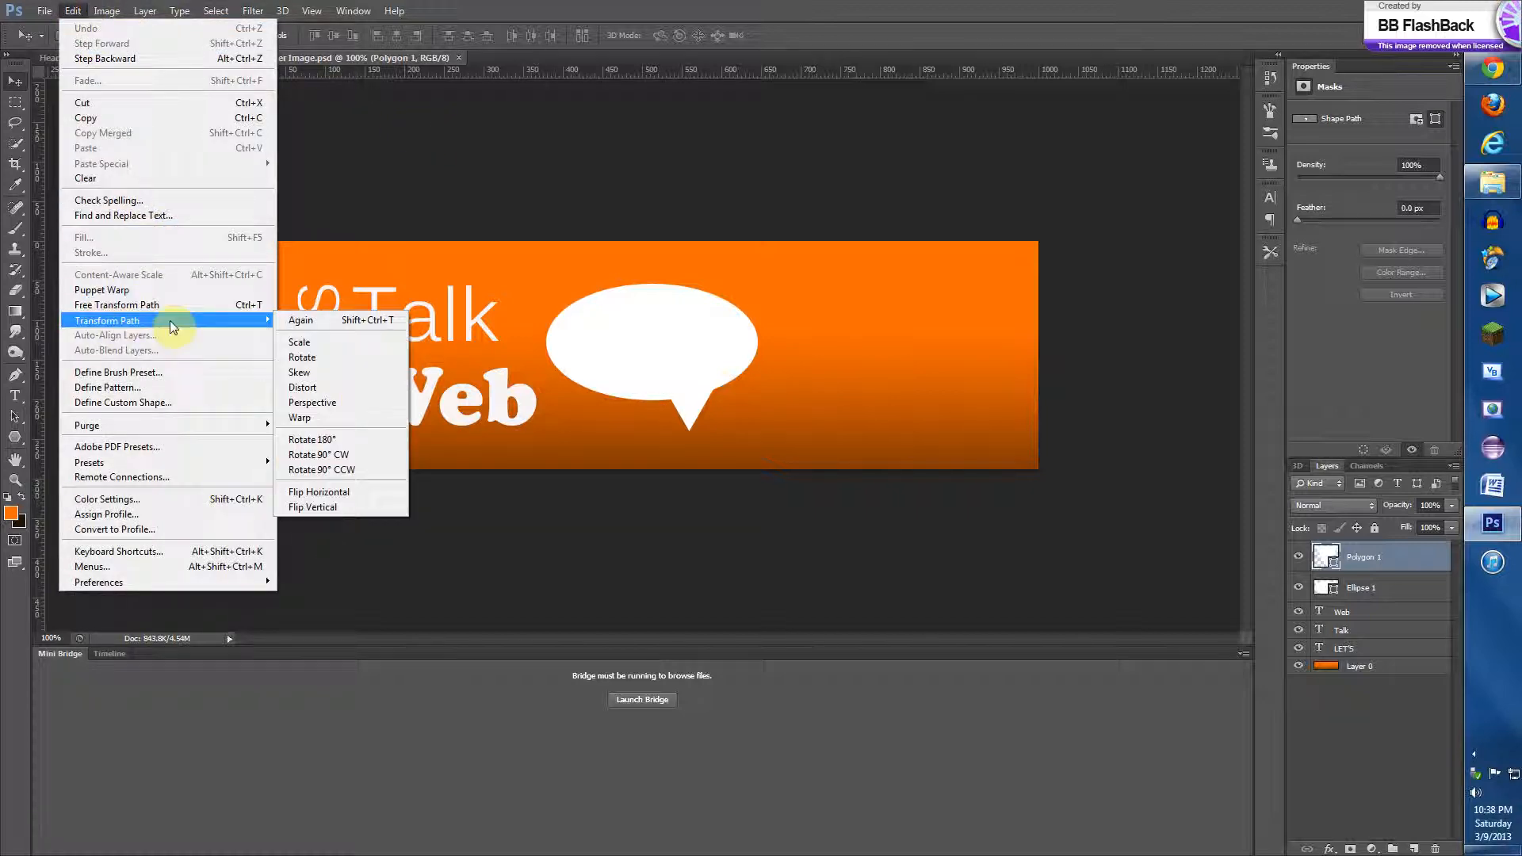
left_click(311, 417)
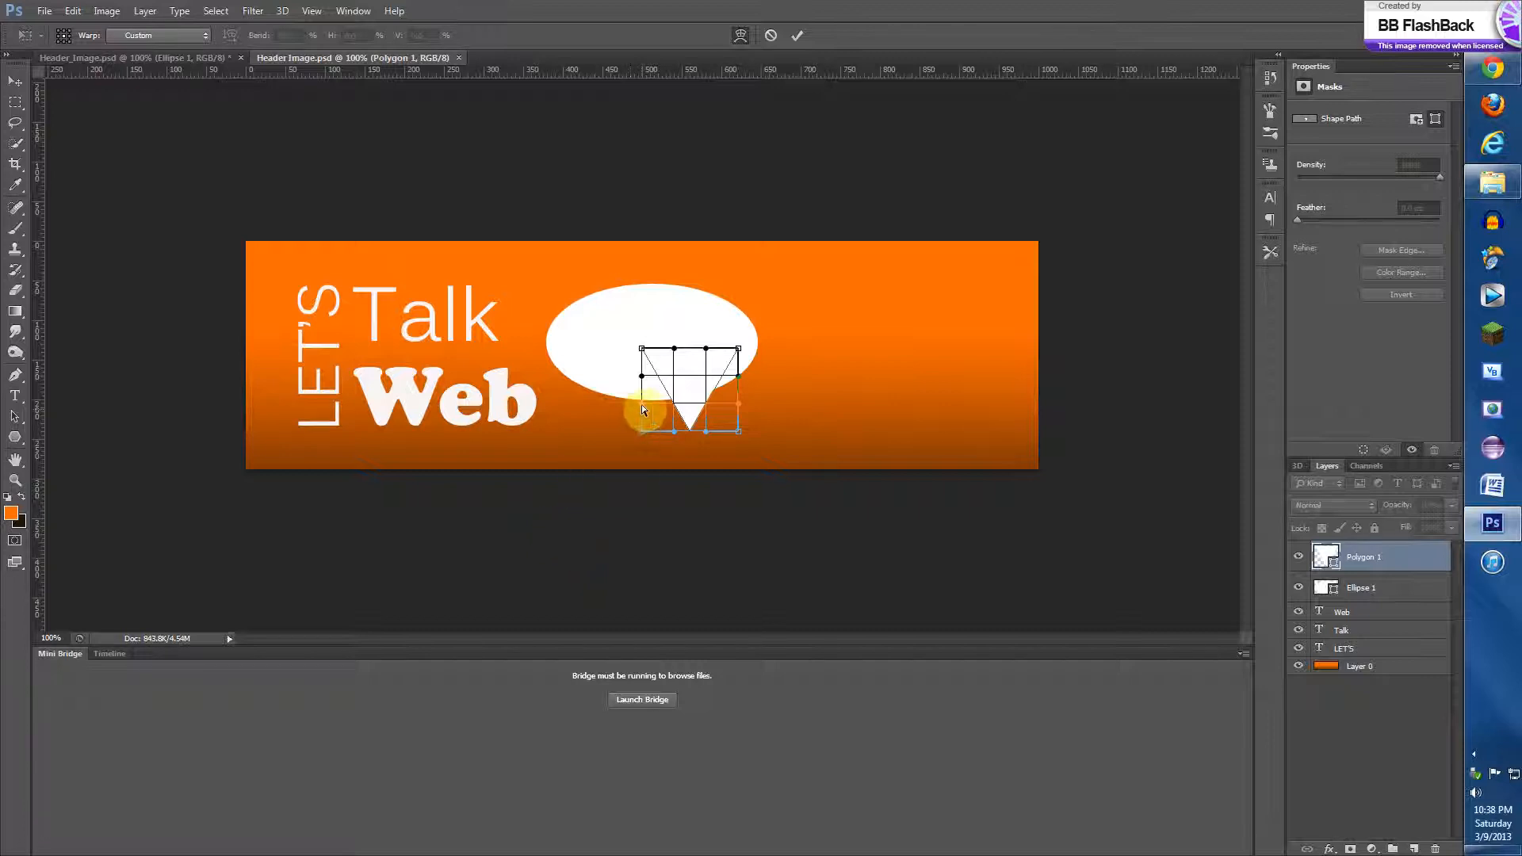
left_click_drag(643, 409, 688, 409)
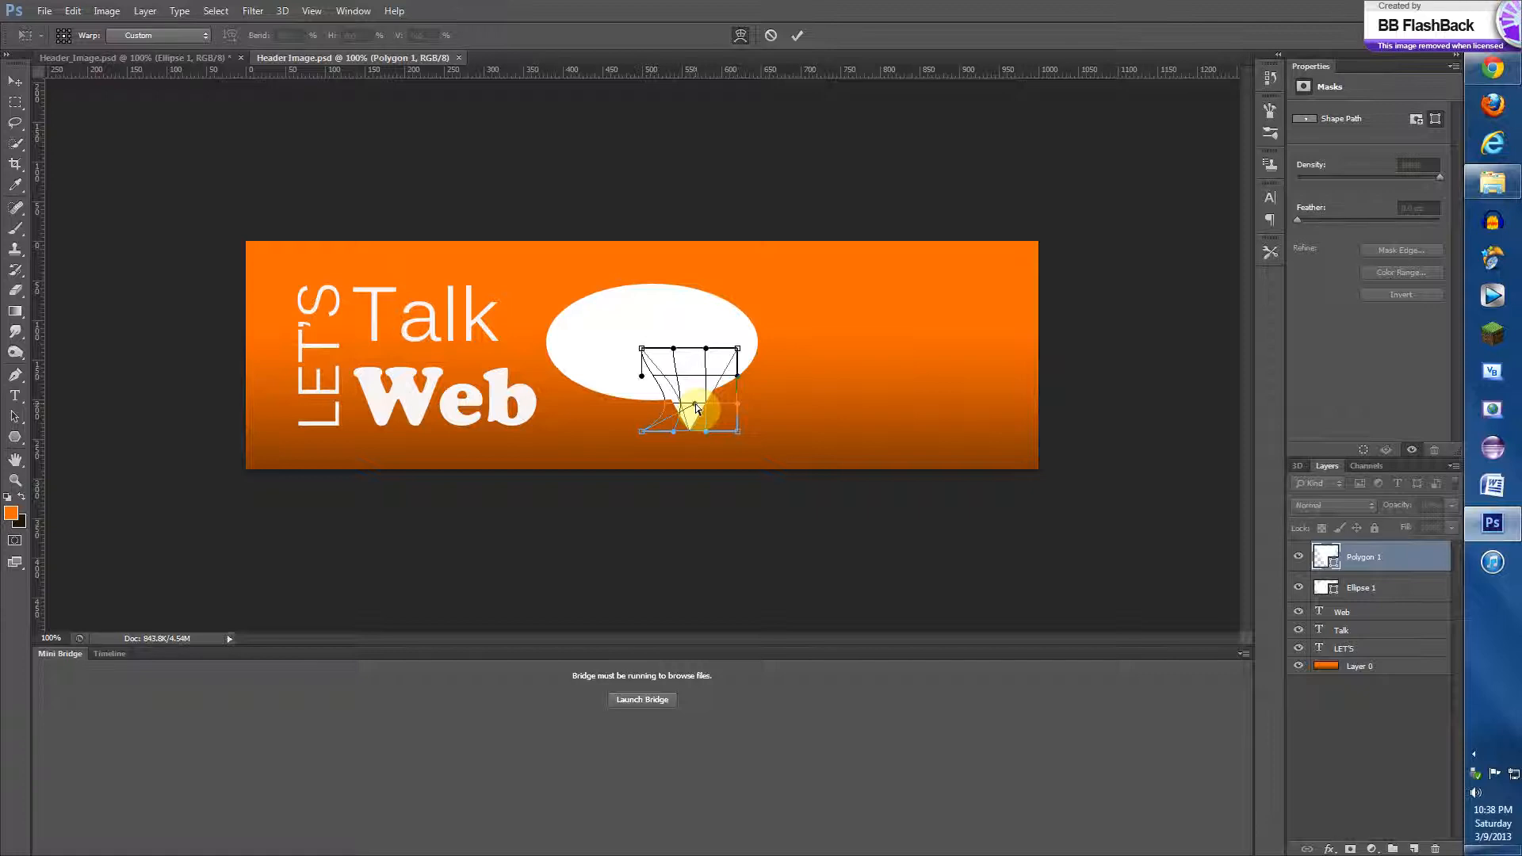
left_click_drag(695, 404, 694, 403)
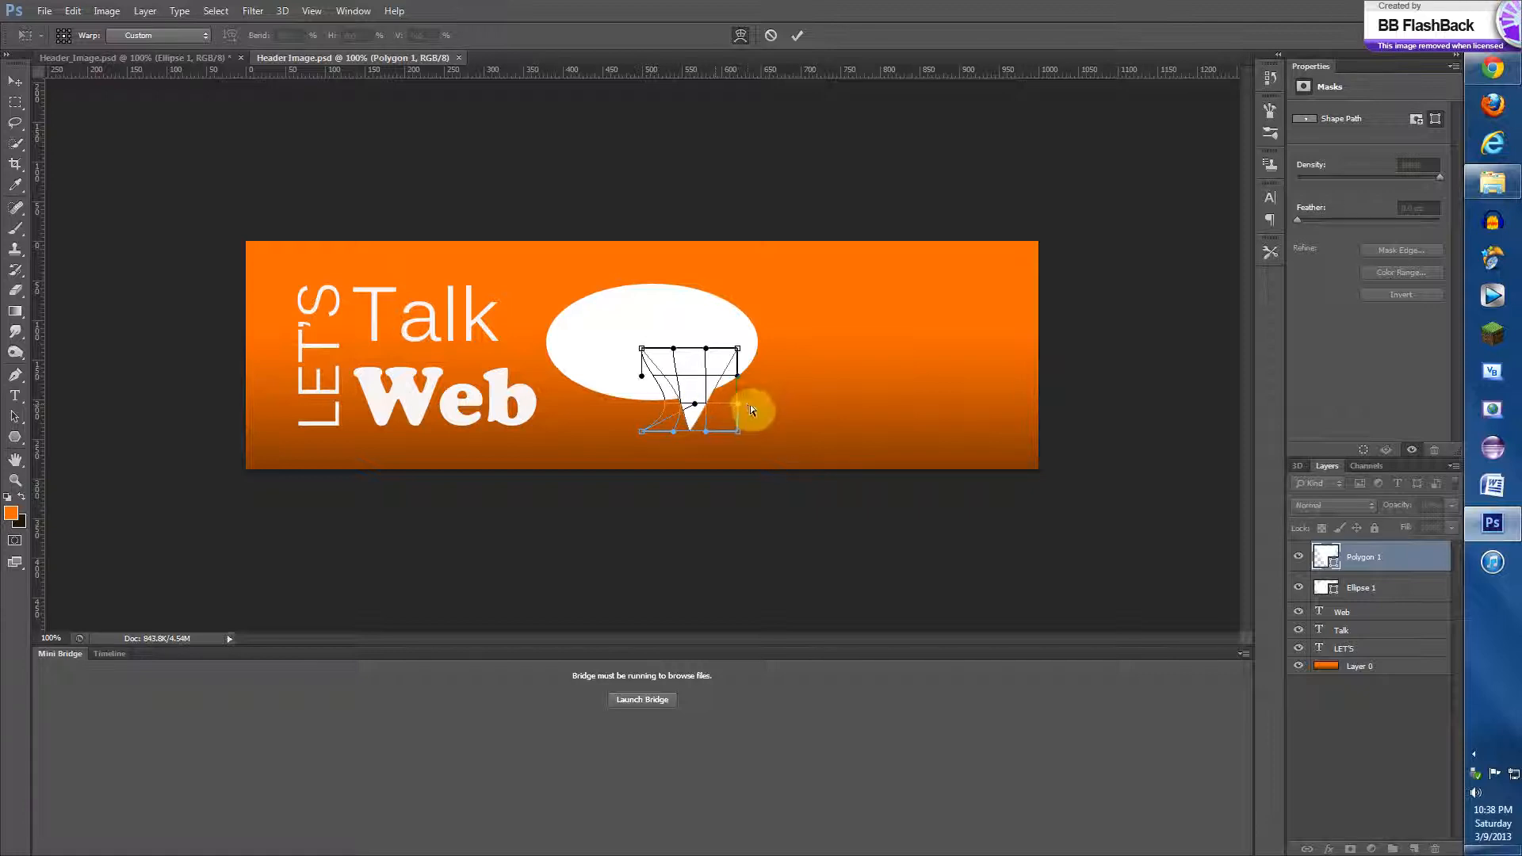
left_click_drag(738, 411, 745, 411)
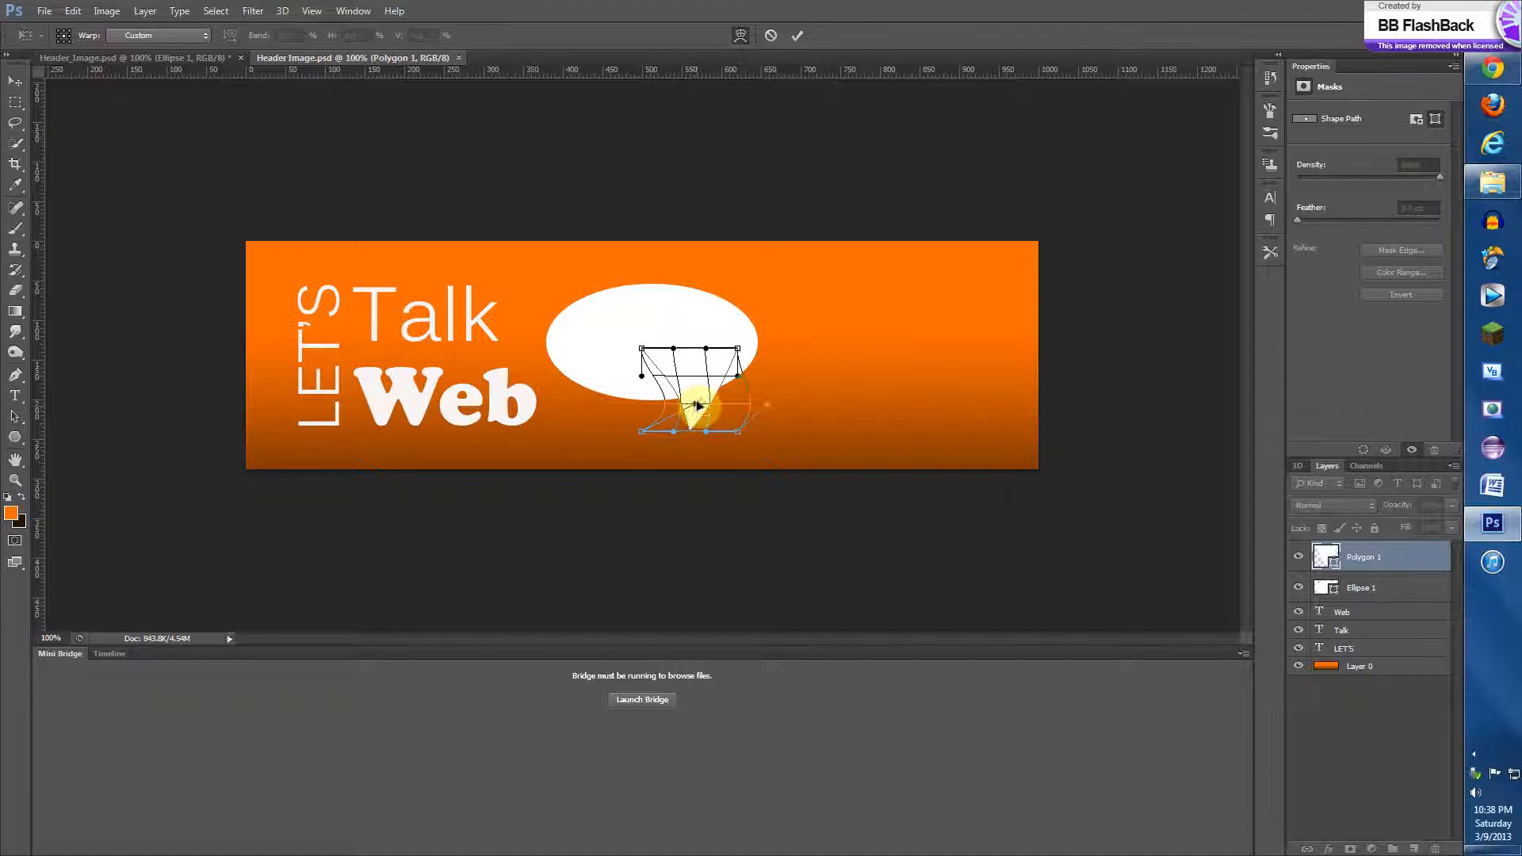
left_click_drag(695, 409, 648, 400)
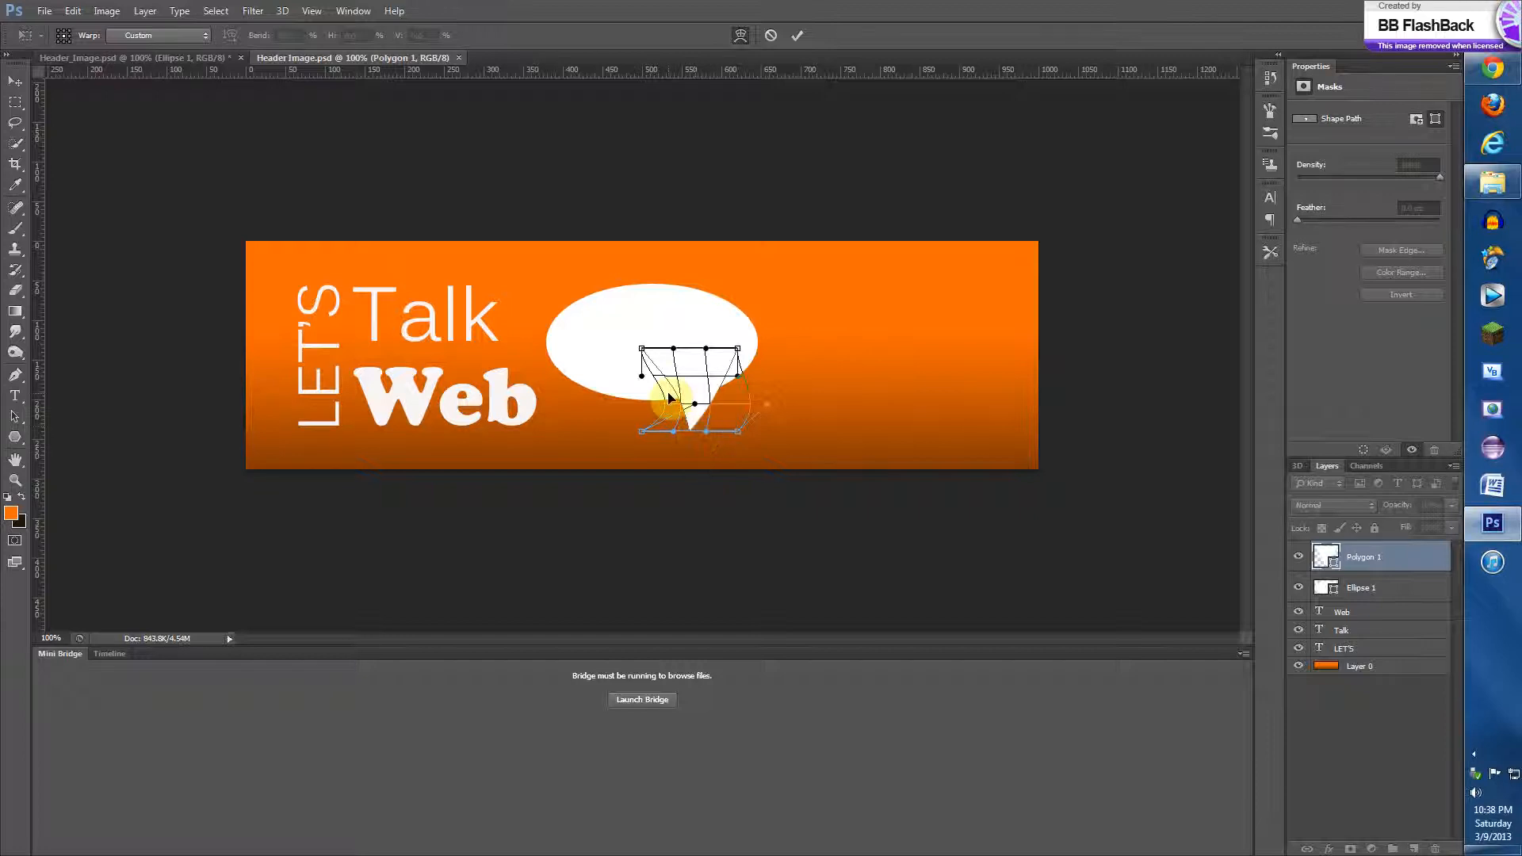
left_click_drag(668, 398, 759, 406)
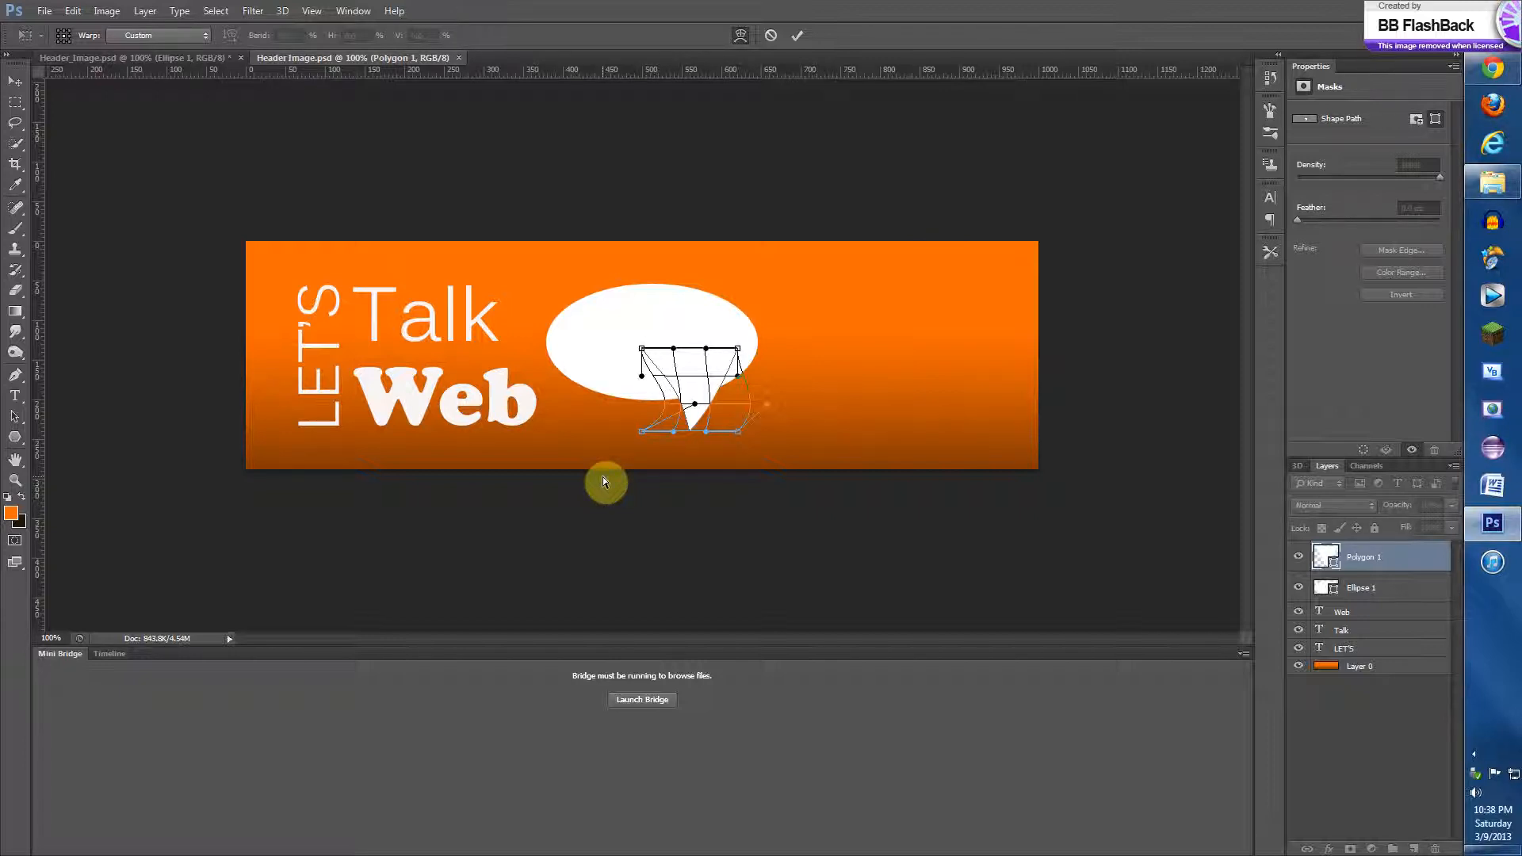
left_click(805, 41)
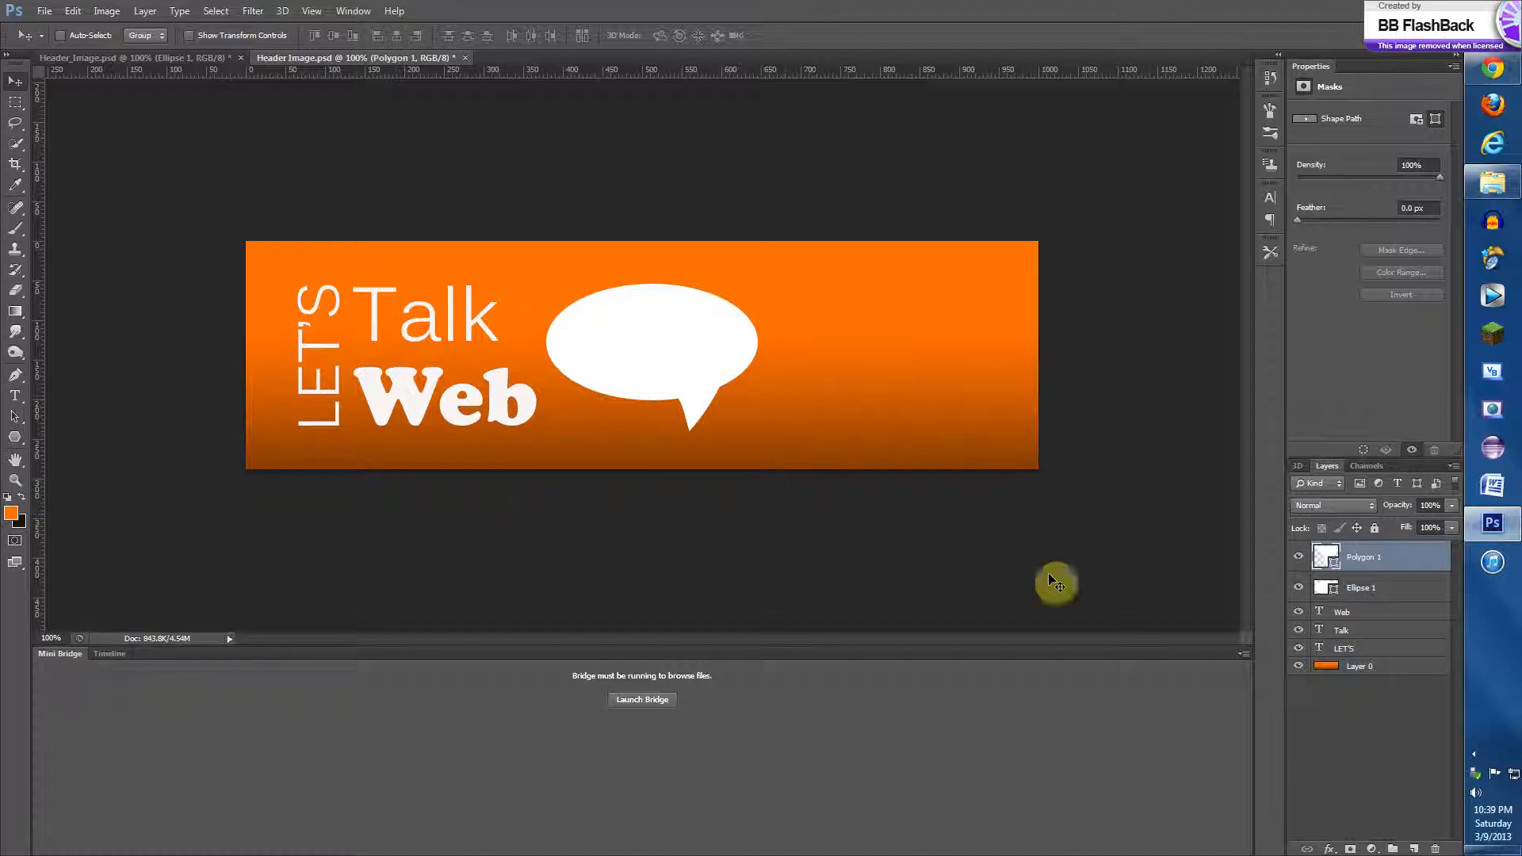
- Switch to the reference document and open the <html></html> text for editing to check its font, size and colour
left_click(187, 59)
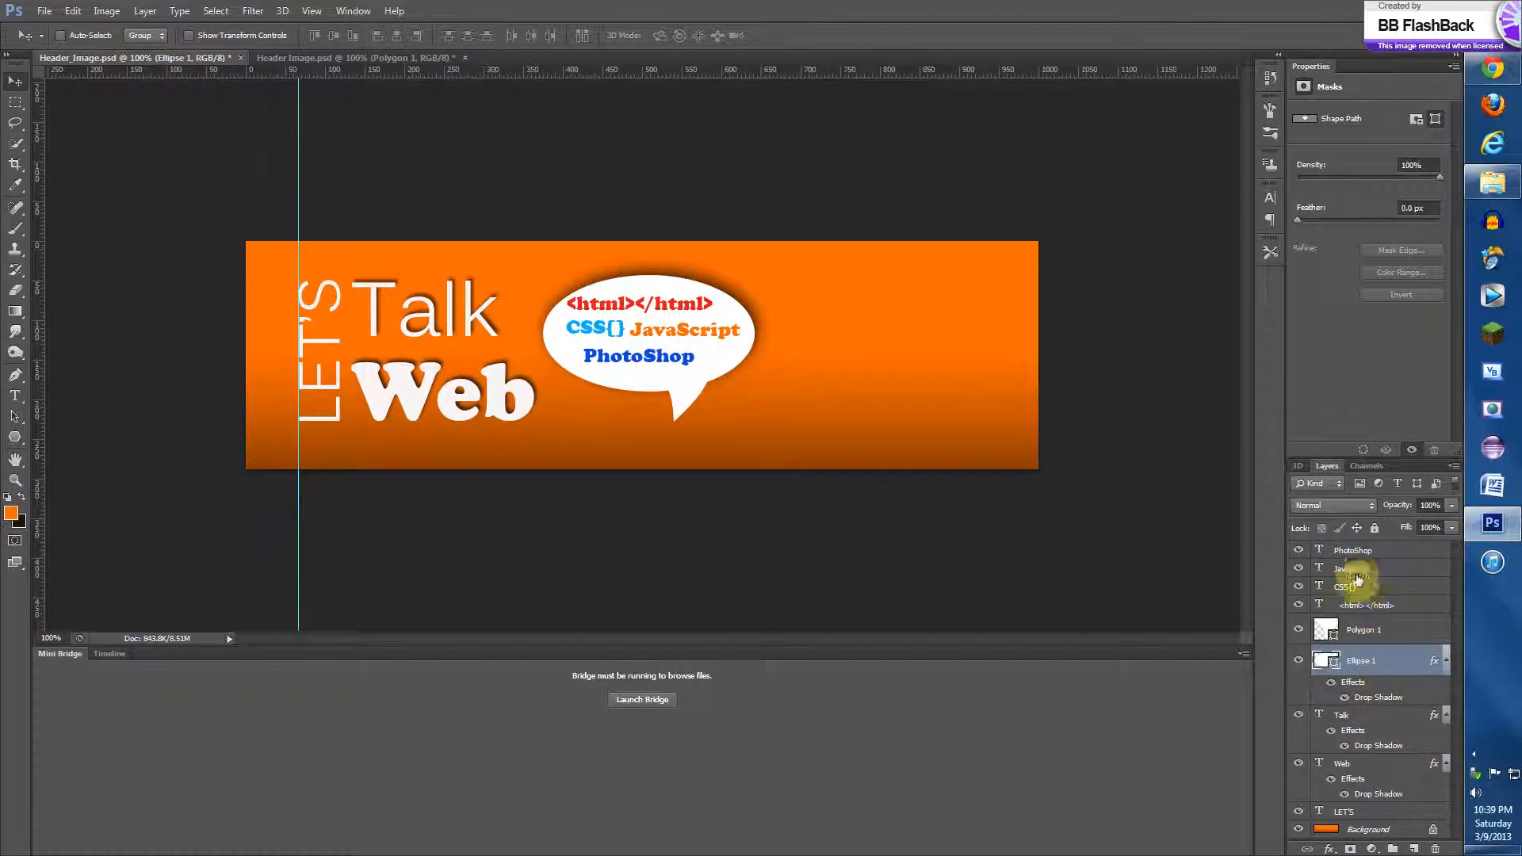
left_click(1372, 607)
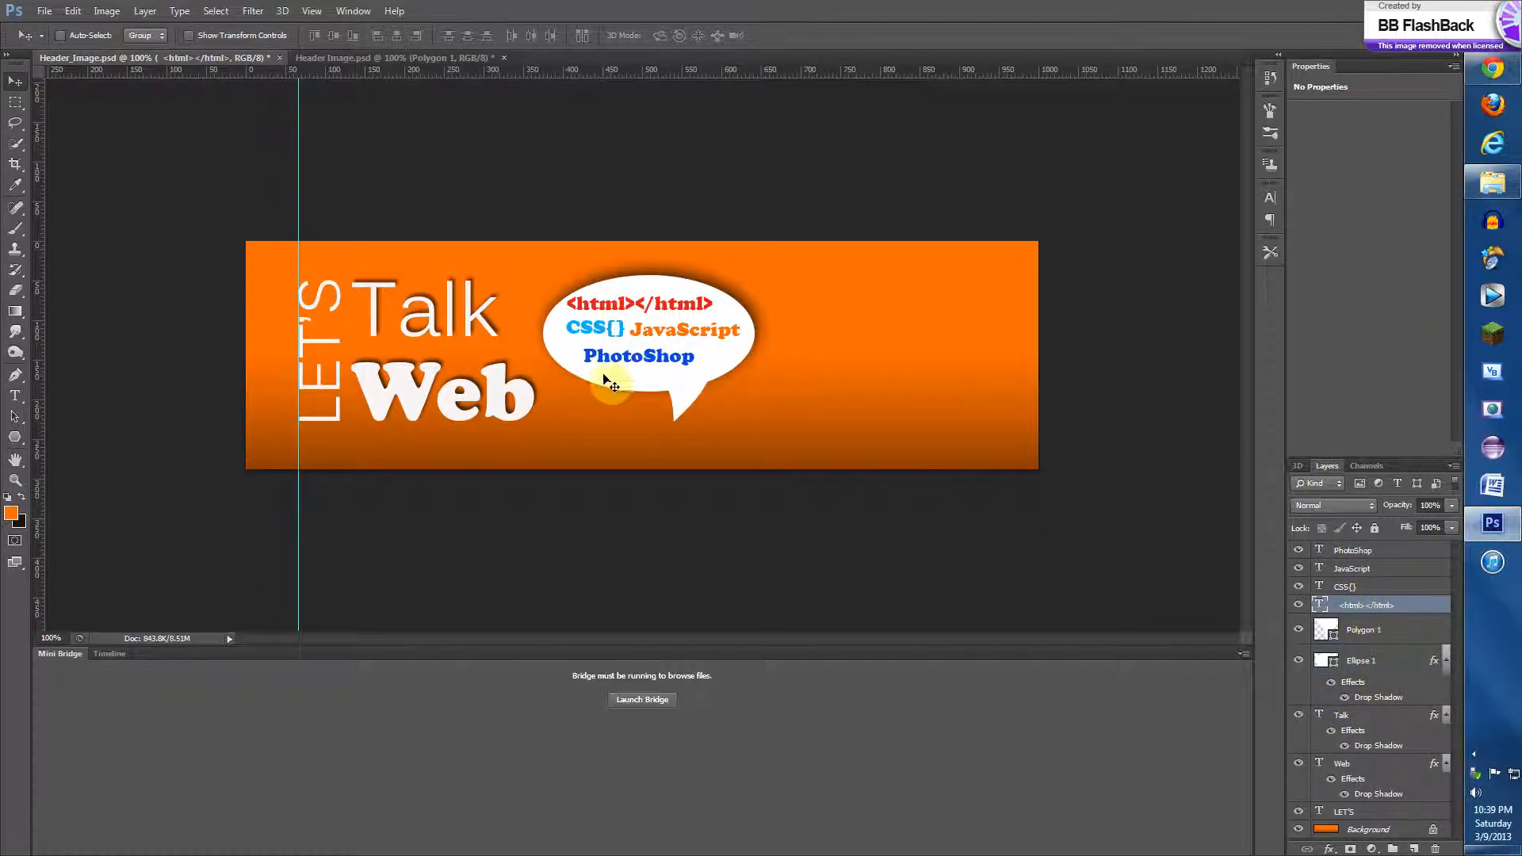
left_click(15, 396)
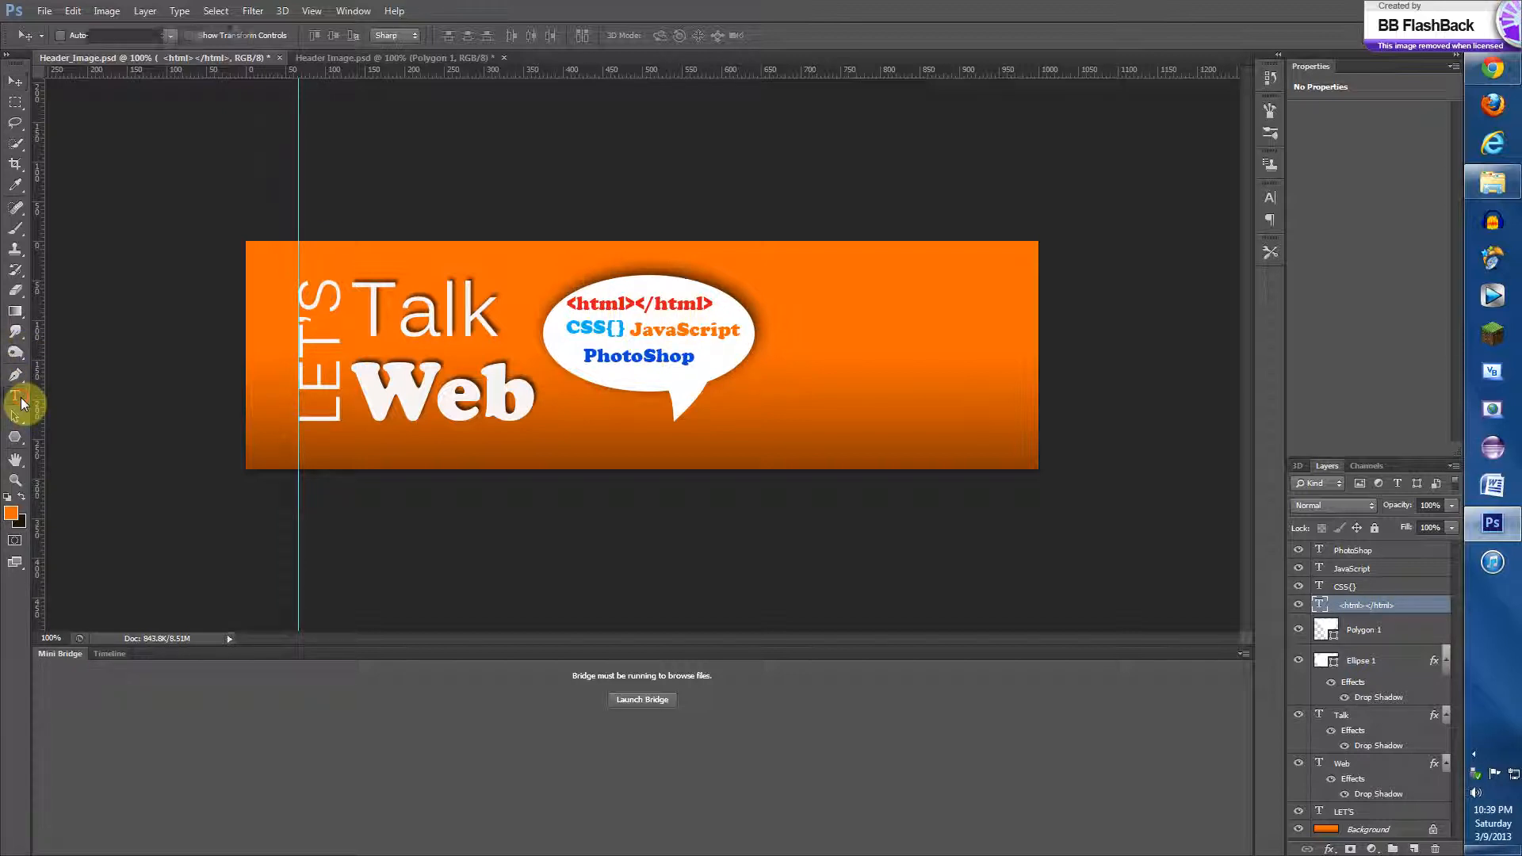
left_click(651, 301)
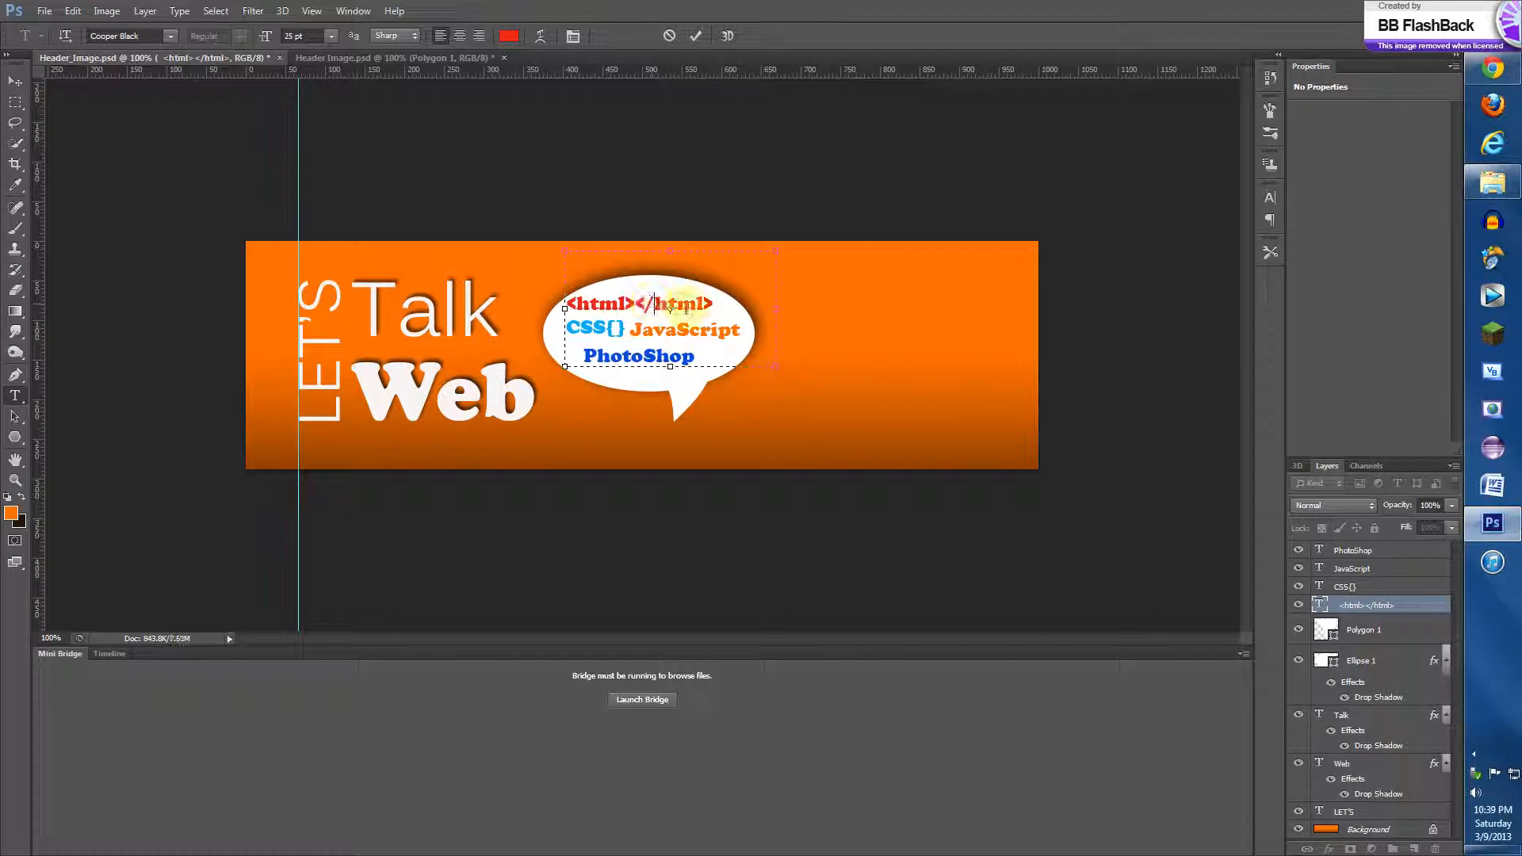
- Return to the working document and add <html></html> near the bubble's top in 25 pt Cooper Black, coloured red e21717
left_click(349, 55)
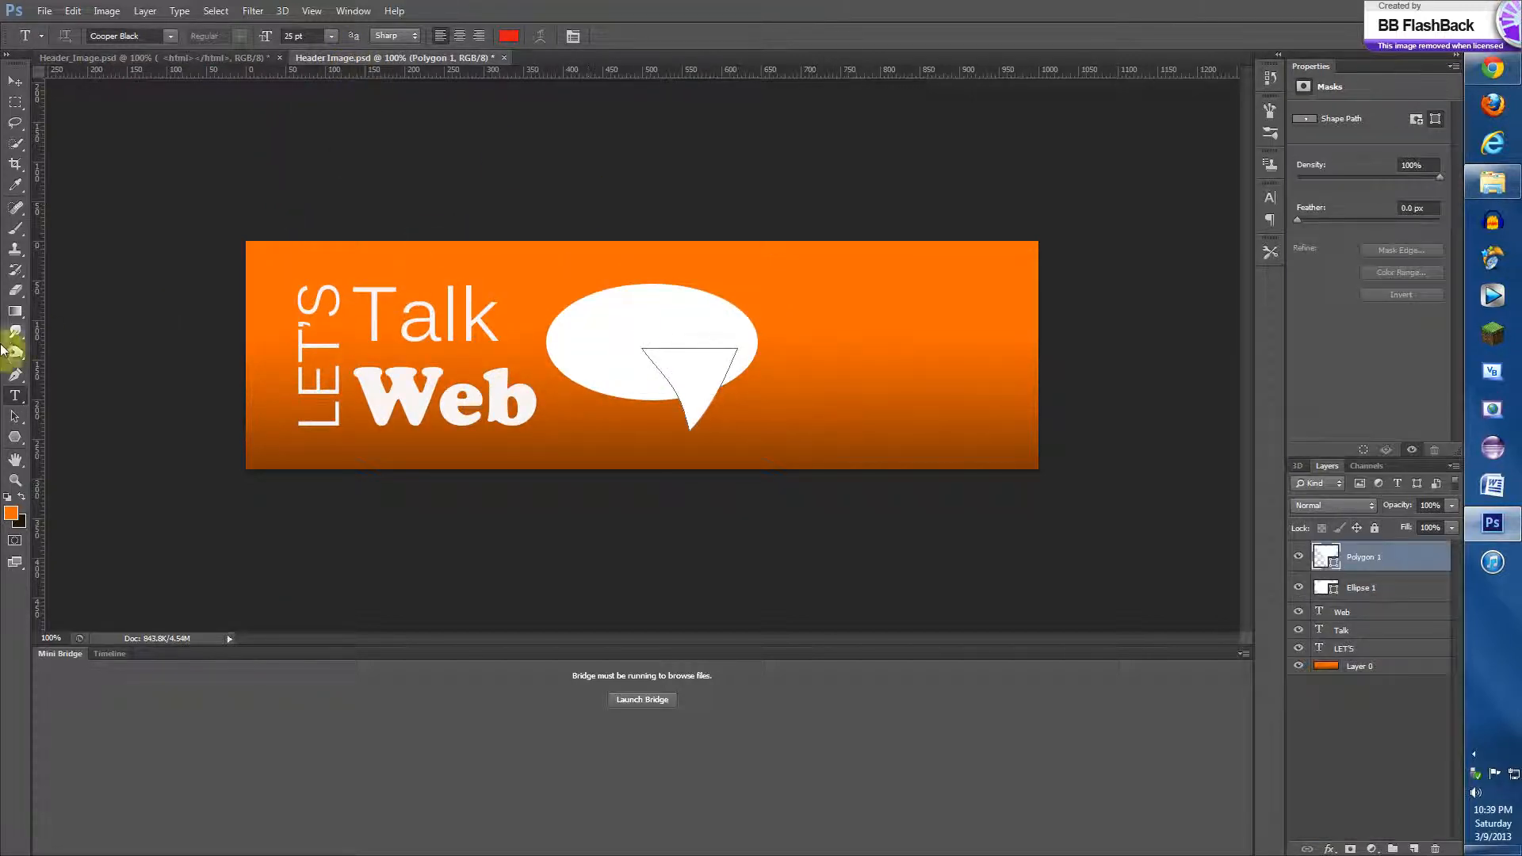
left_click(595, 310)
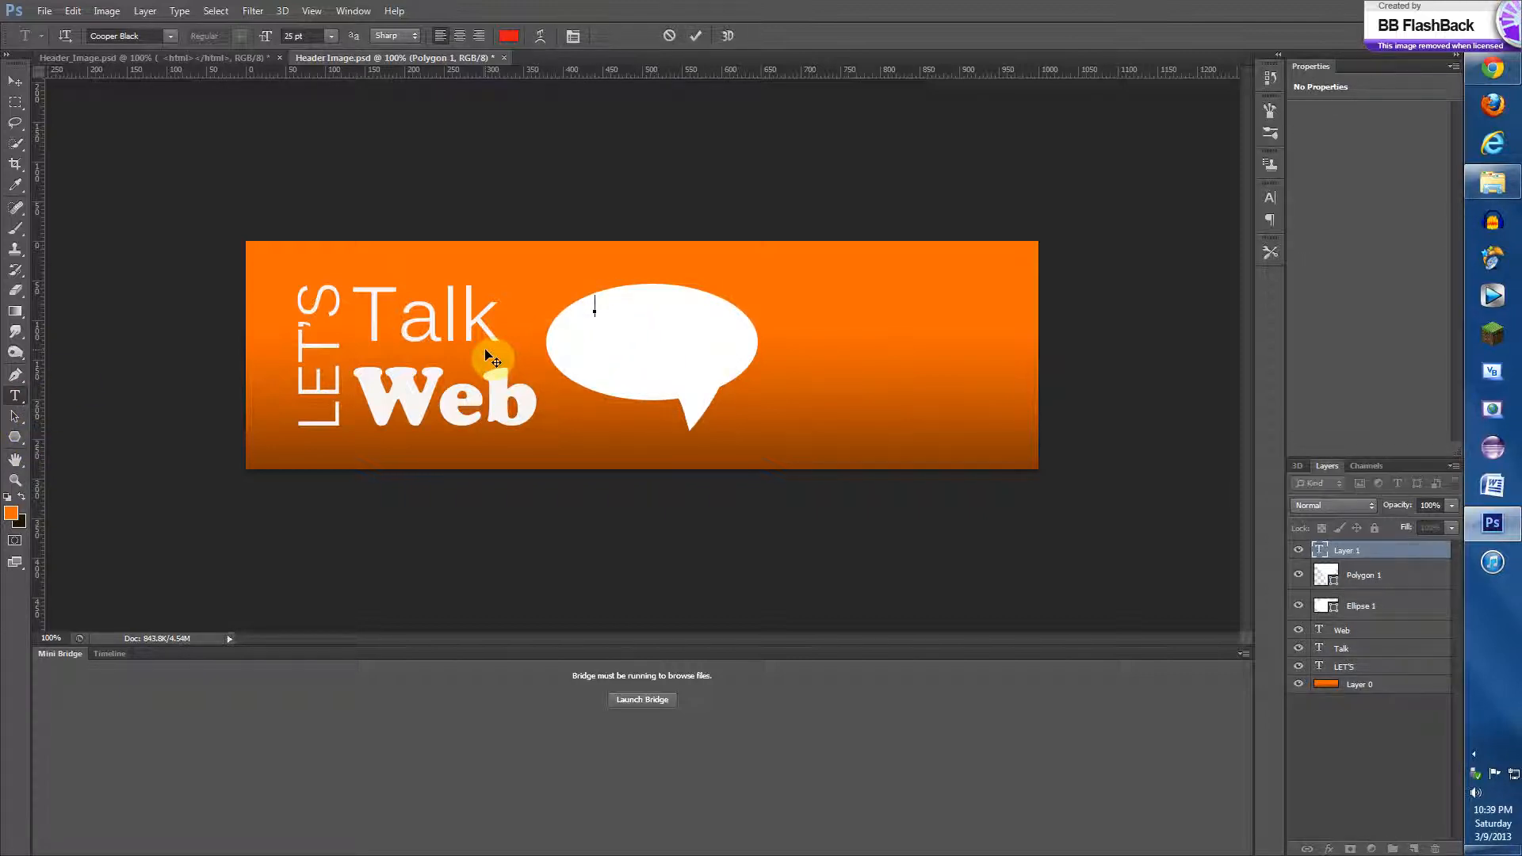
left_click(509, 36)
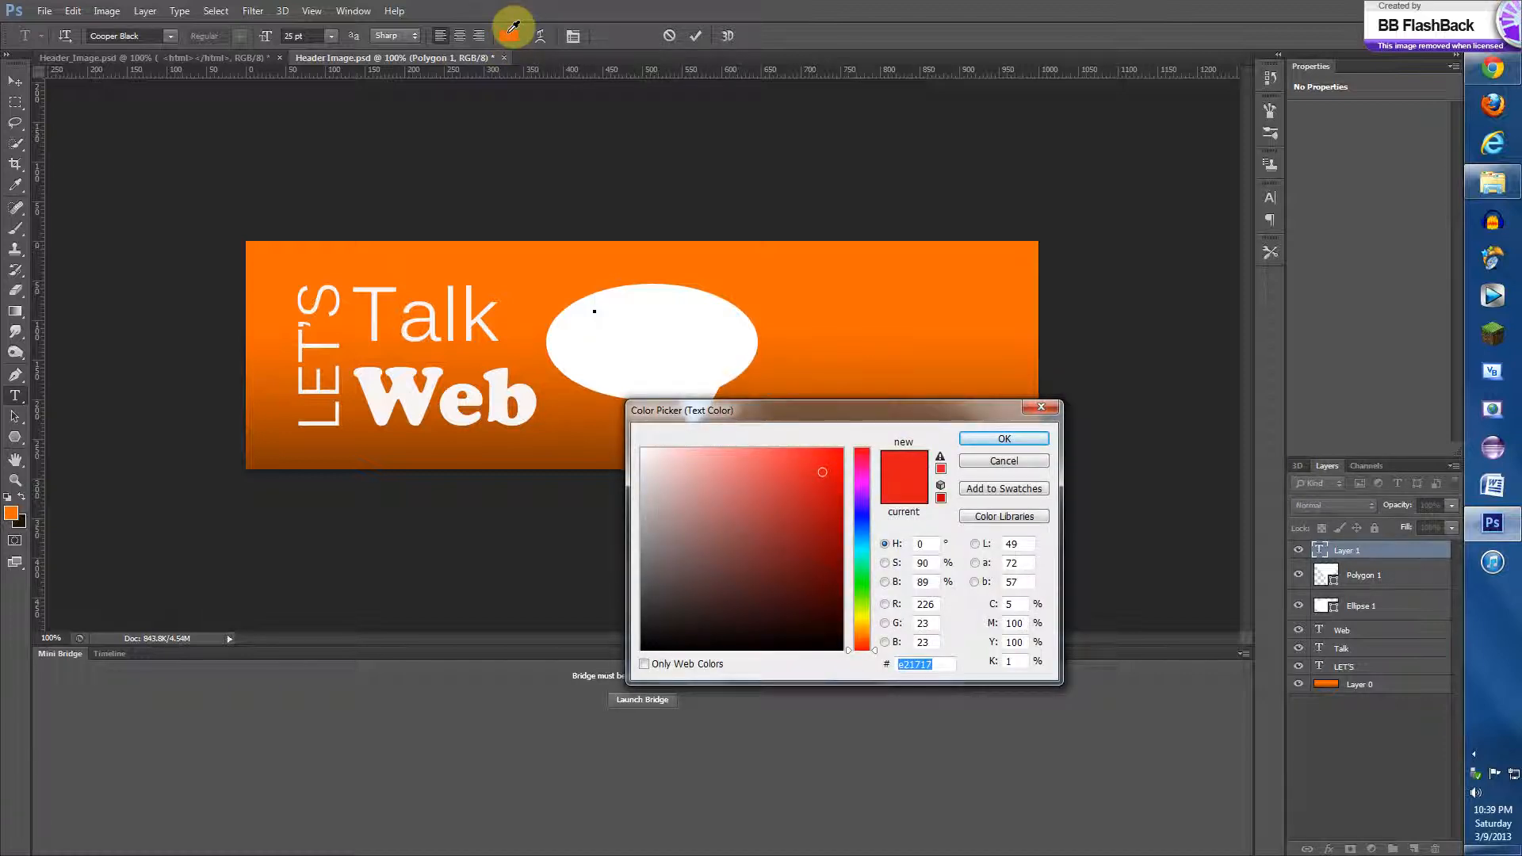
left_click(994, 438)
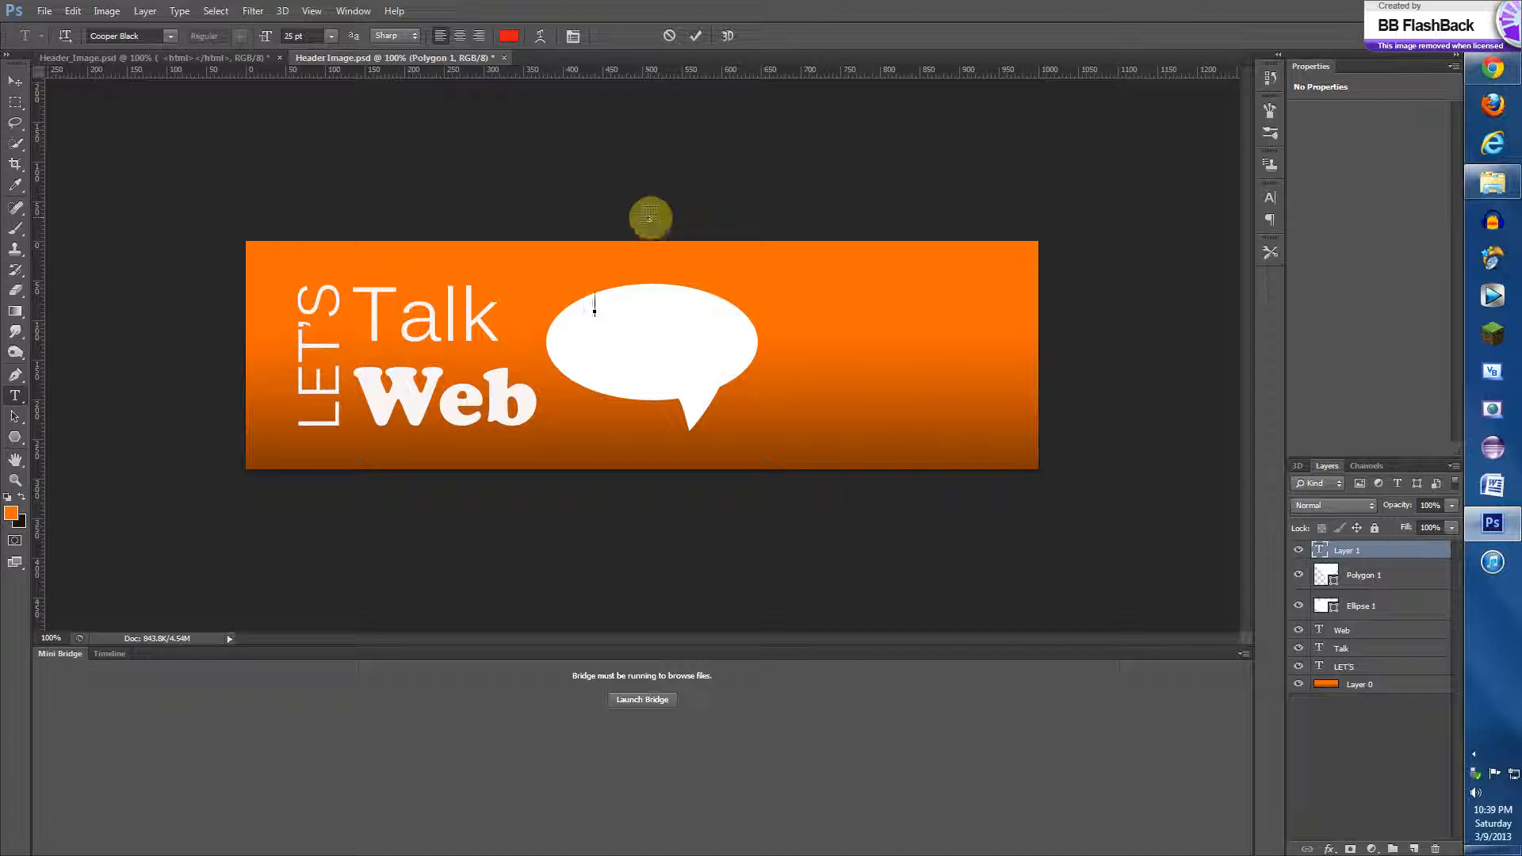
type("<html></html>")
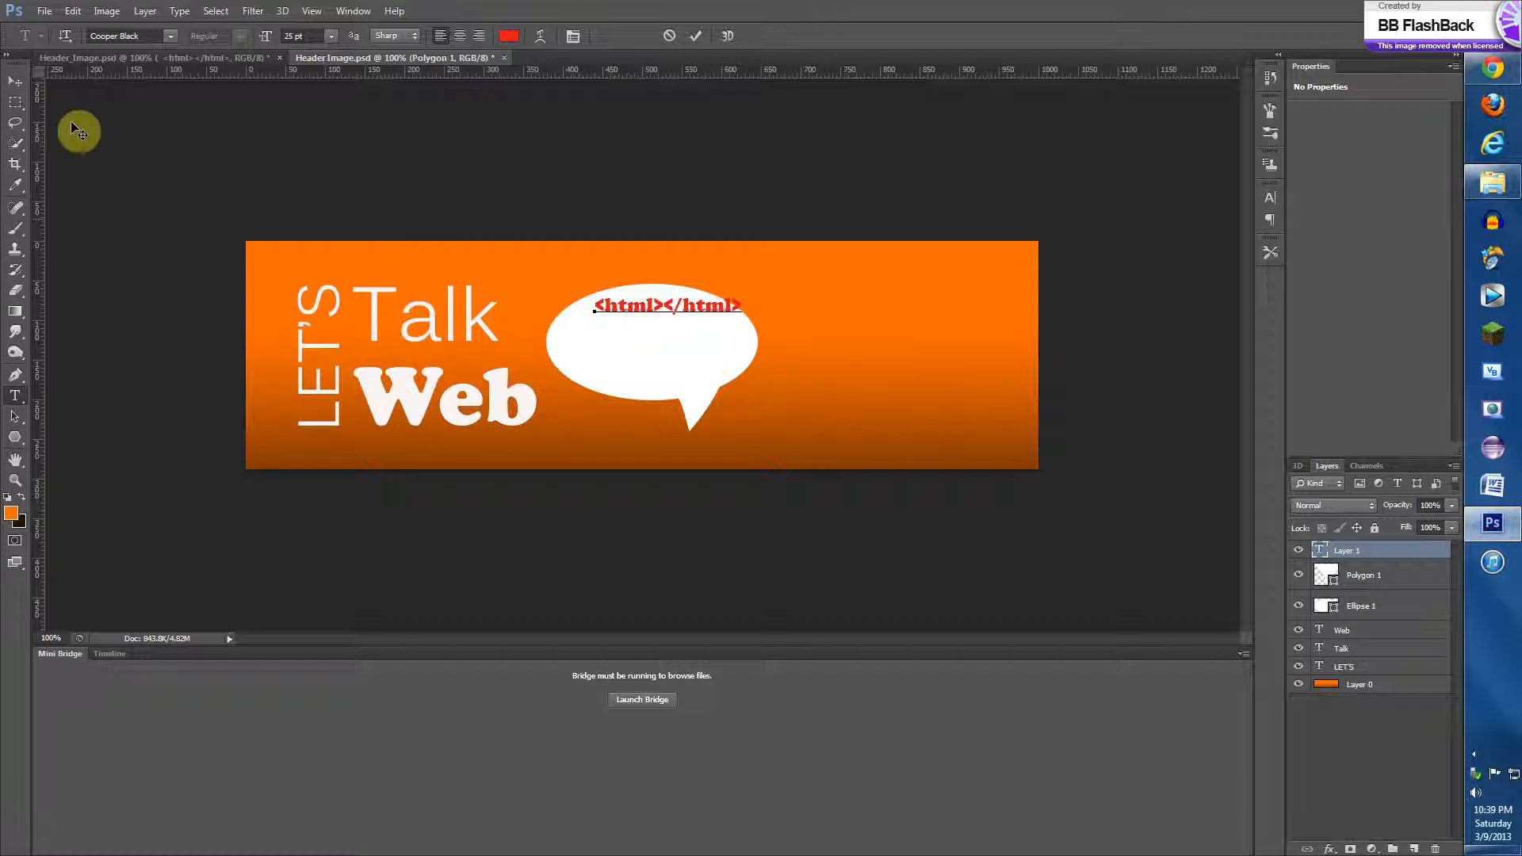
- Nudge the <html></html> text about 18 px left and slightly down to centre it near the bubble's top
left_click(15, 80)
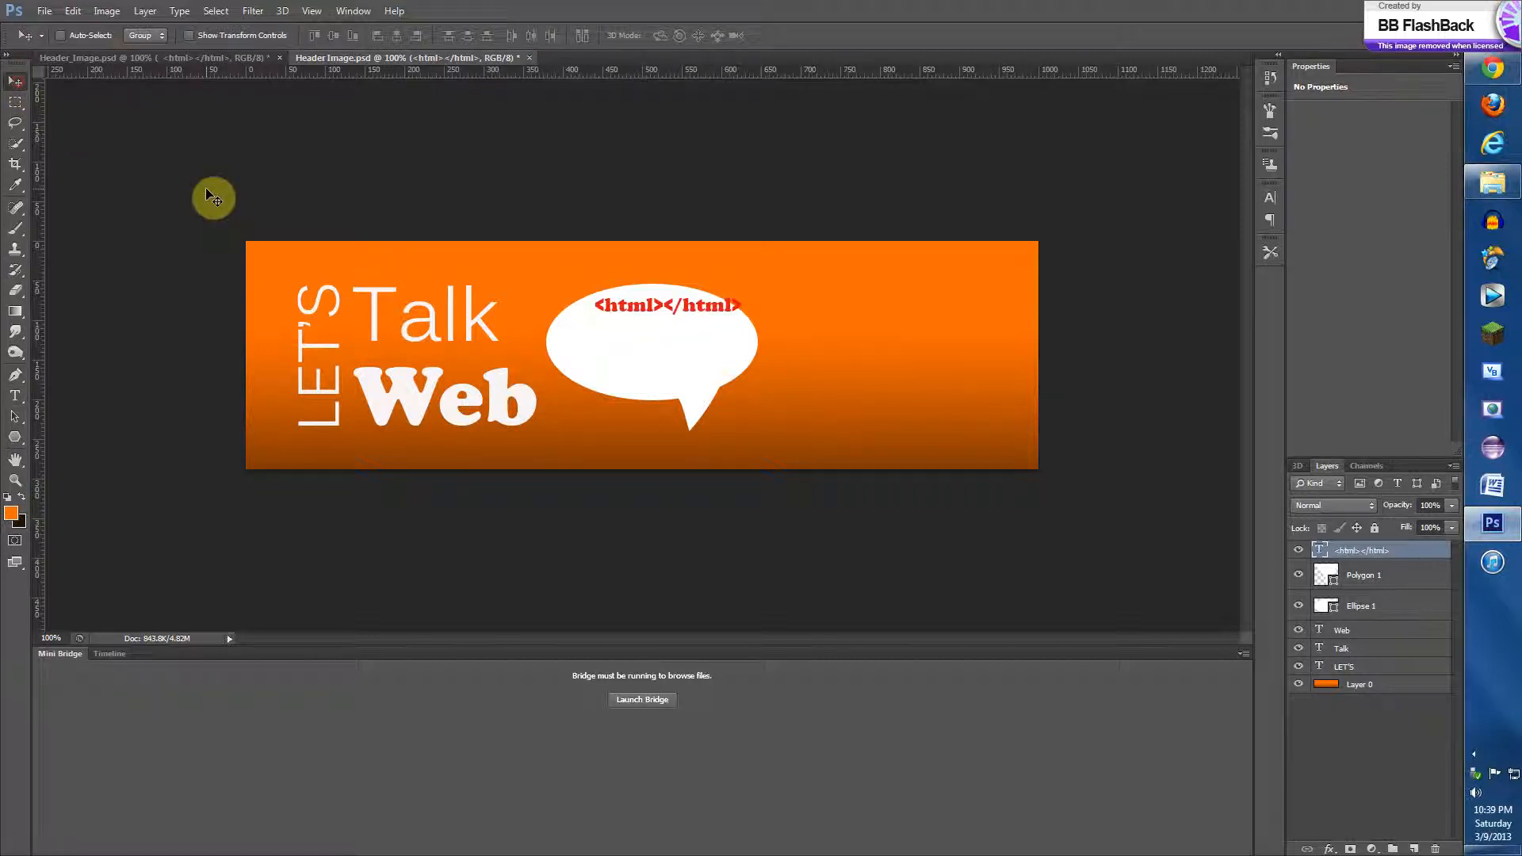
key("Left")
key("Left")
key("Left")
key("Left")
key("Left")
key("Left")
key("Left")
key("Left")
key("Left")
key("Left")
key("Left")
key("Left")
key("Left")
key("Left")
key("Left")
key("Left")
key("Left")
key("Left")
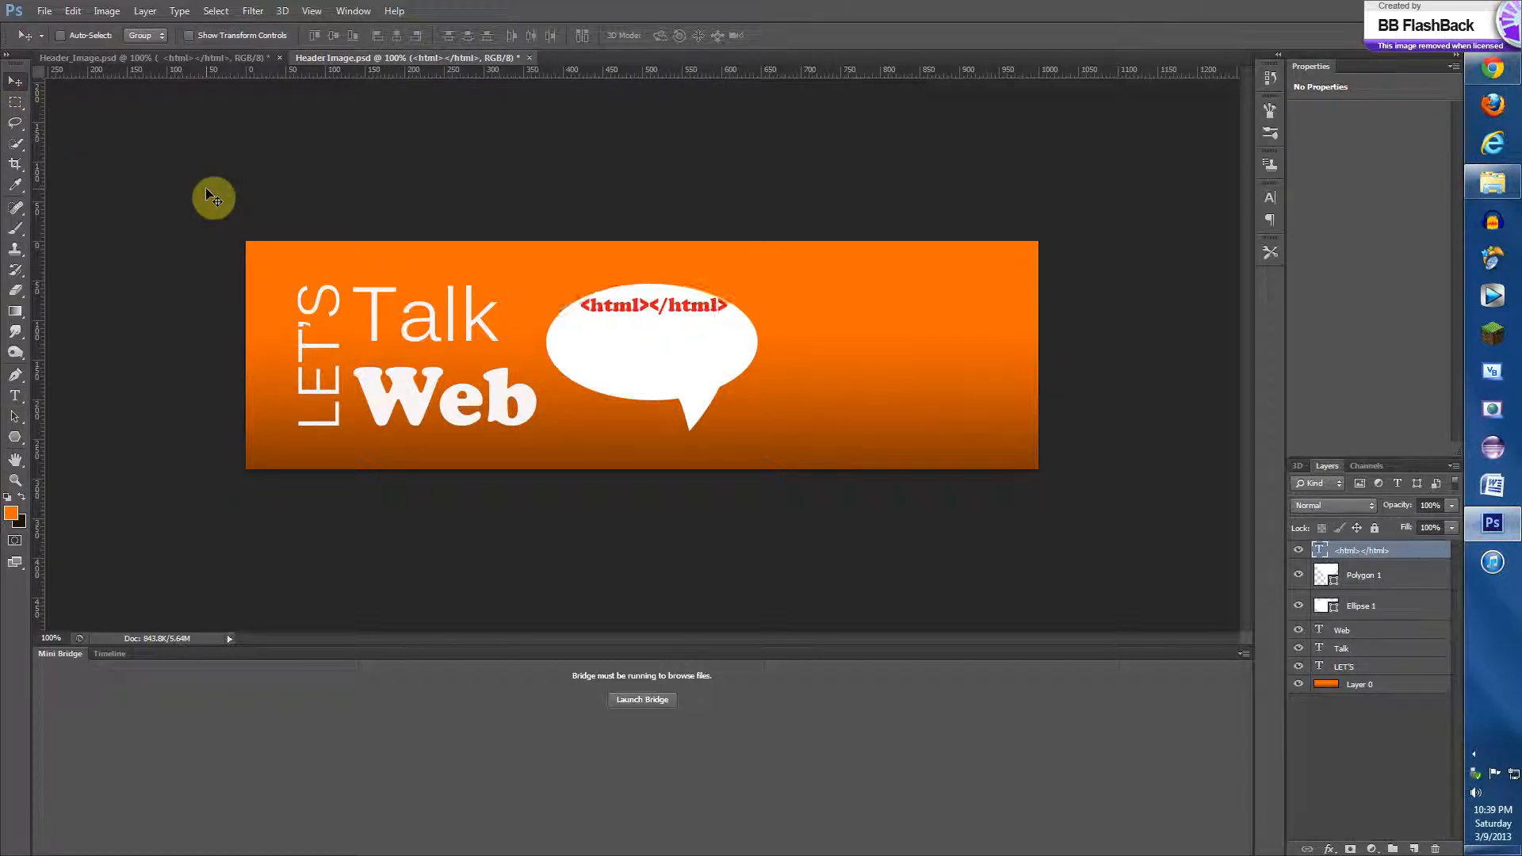
key("Left")
key("Left")
key("Right")
key("Down")
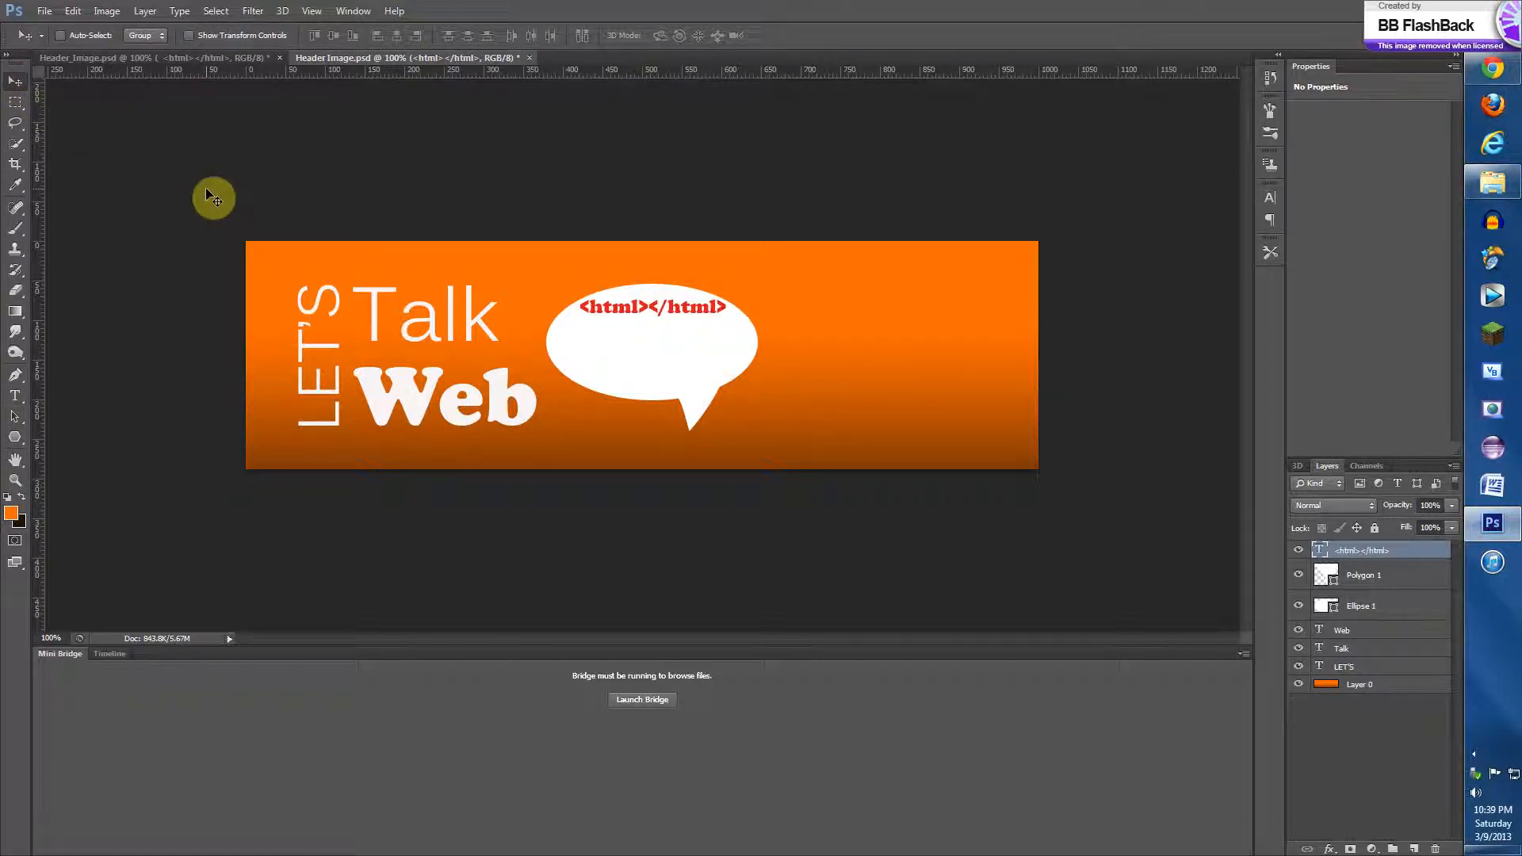
- Compare with the reference document and nudge the <html></html> text about 11 px down and 11 px left inside the bubble
left_click(197, 59)
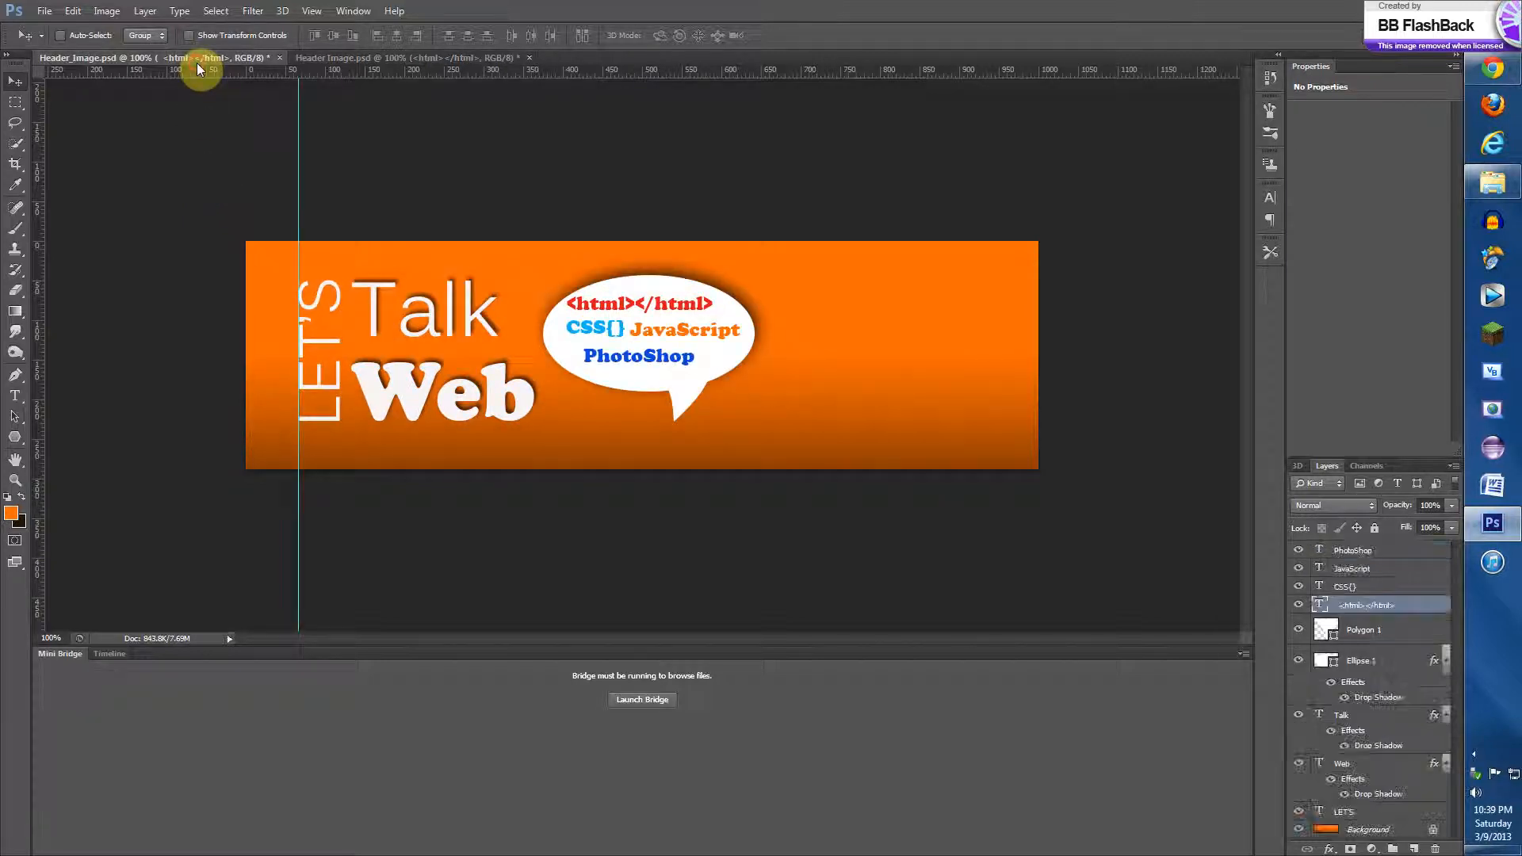
left_click(401, 60)
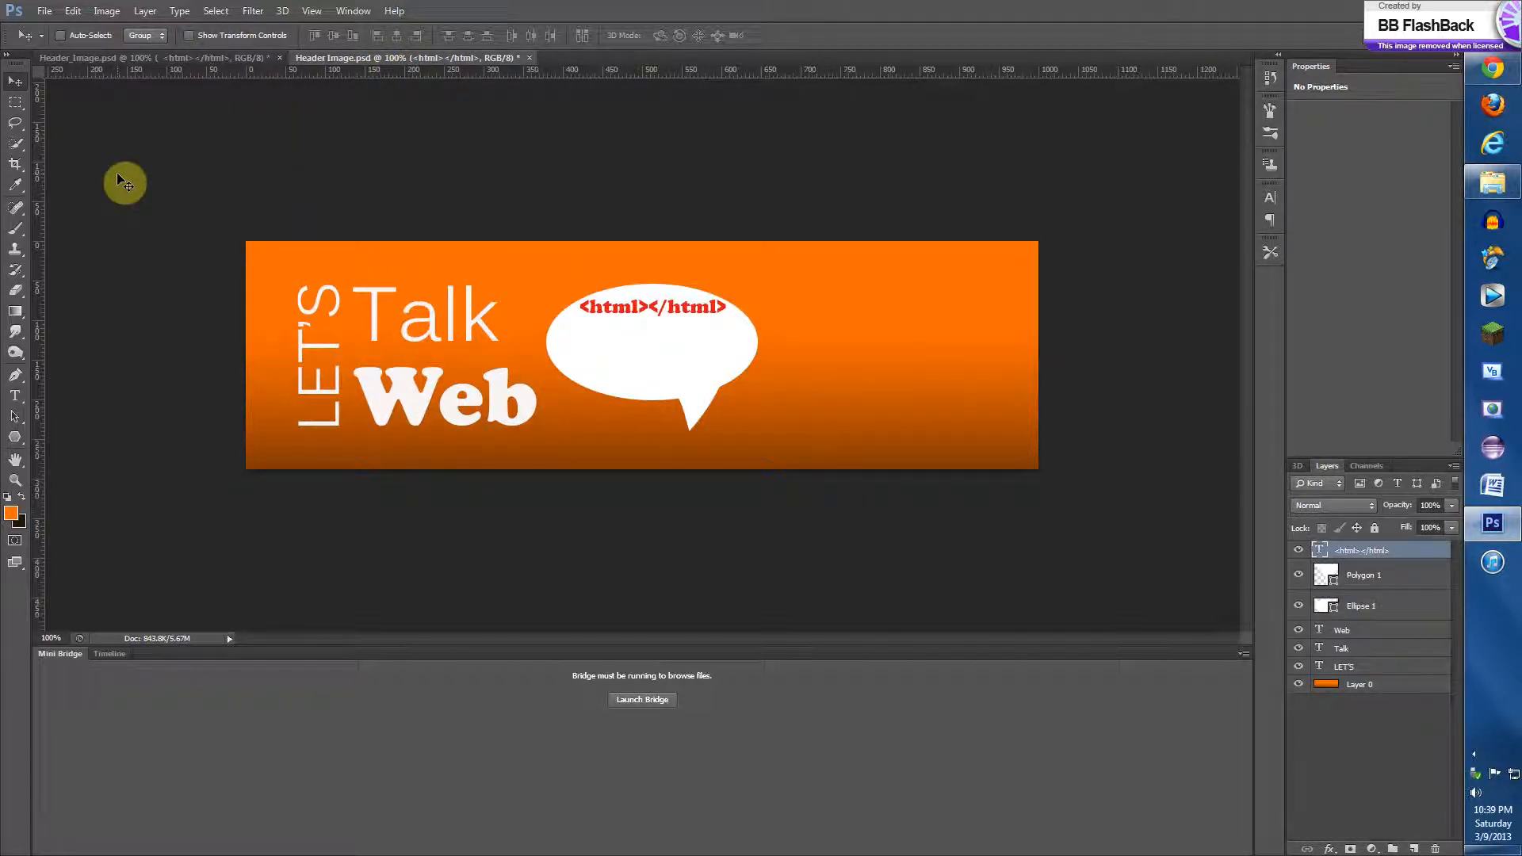
key("Down")
key("Down")
key("Down")
key("Down")
key("Down")
key("Down")
key("Down")
key("Down")
key("Down")
key("Down")
key("Down")
key("Left")
key("Left")
key("Left")
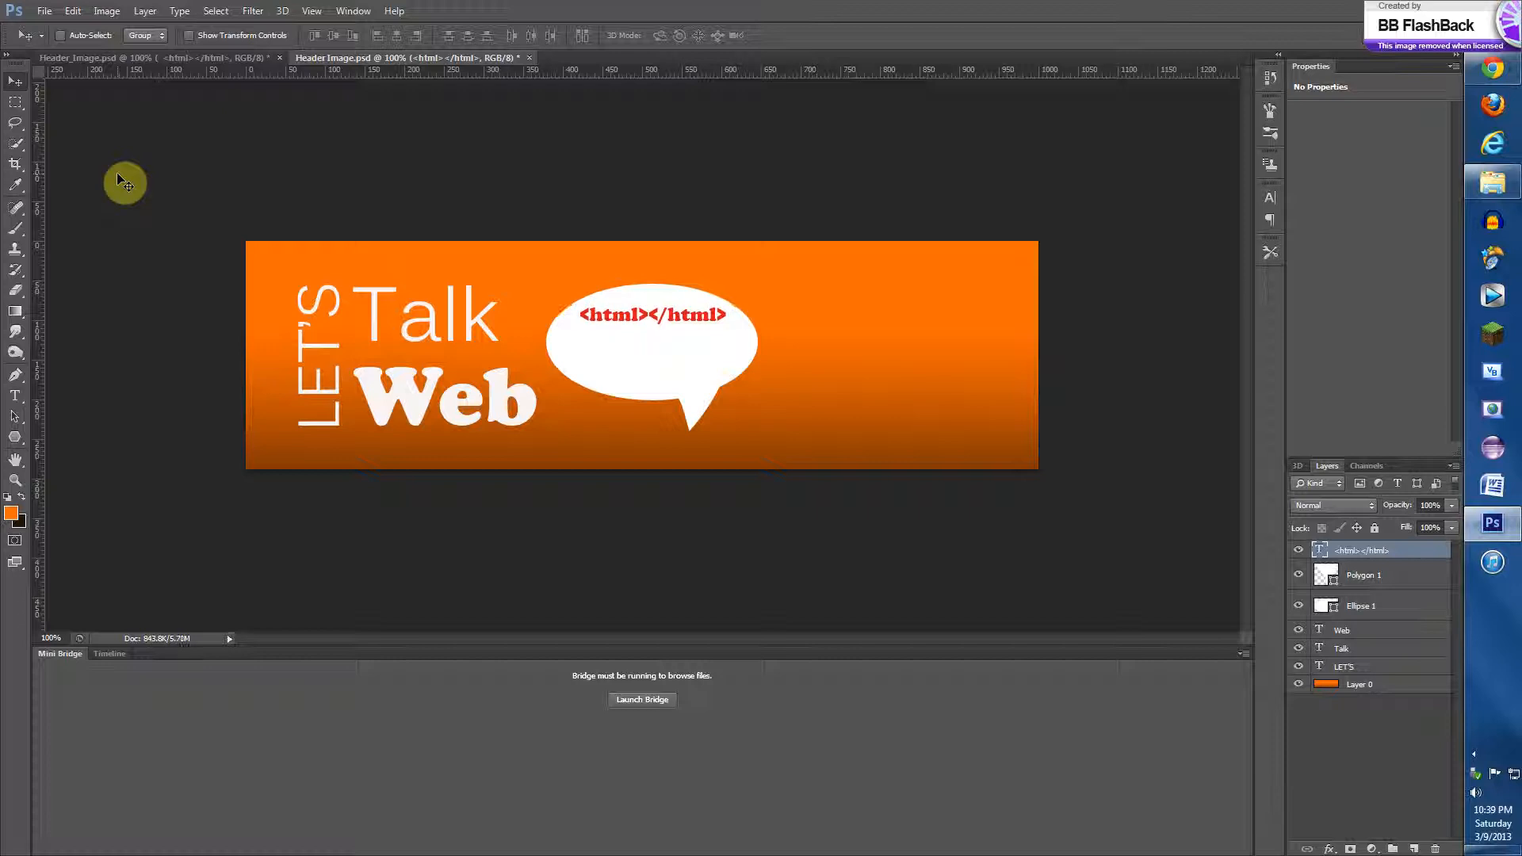
key("Left")
key("Left")
key("Left")
key("Left")
key("Left")
key("Left")
key("Left")
key("Left")
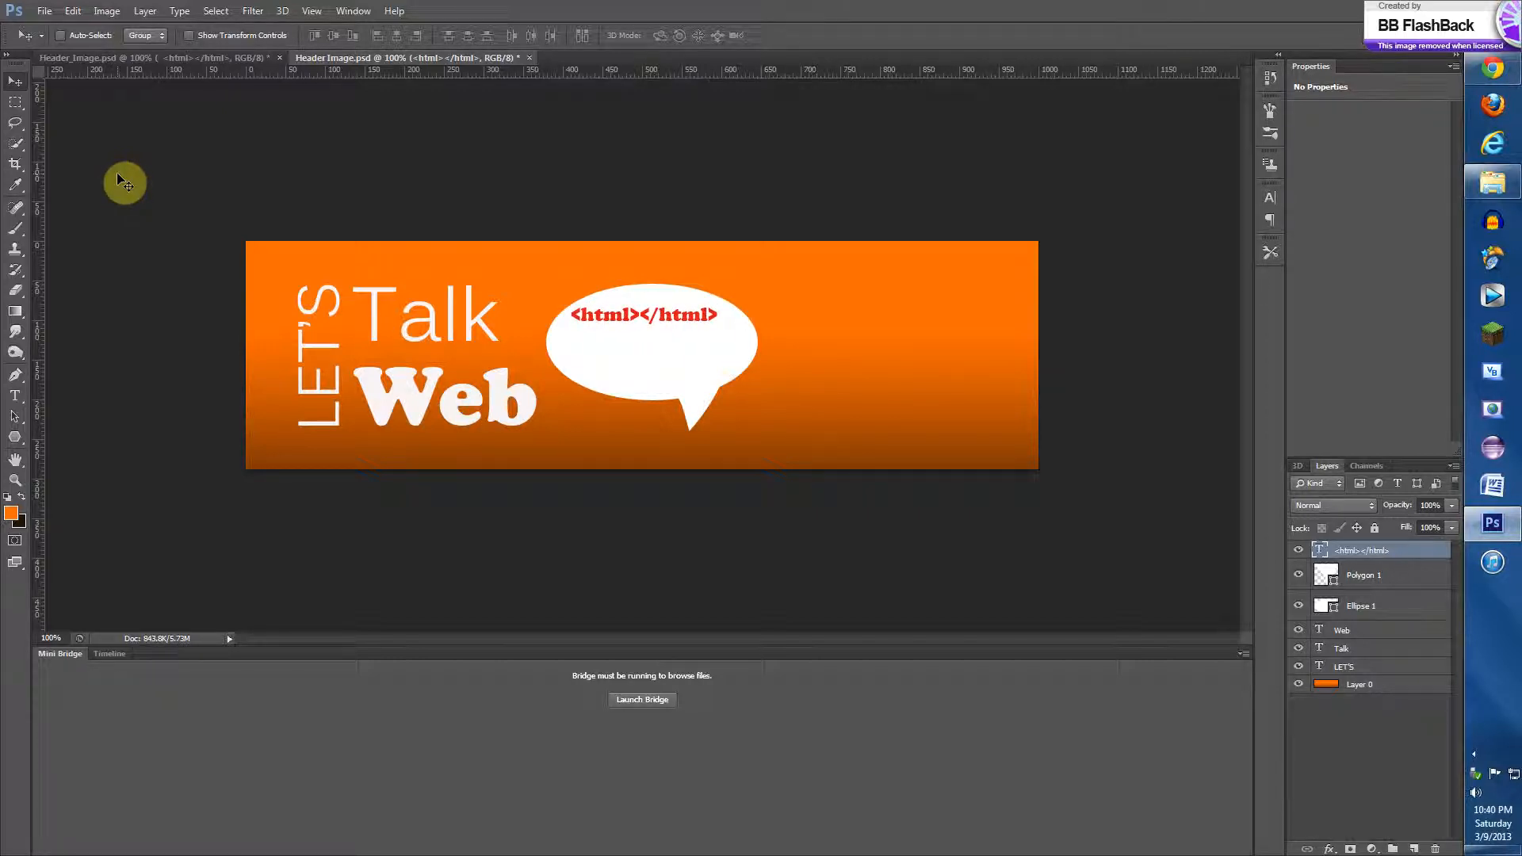
- Check the CSS{} text settings in the reference document, and add CSS{} below <html></html> in the working bubble
left_click(183, 59)
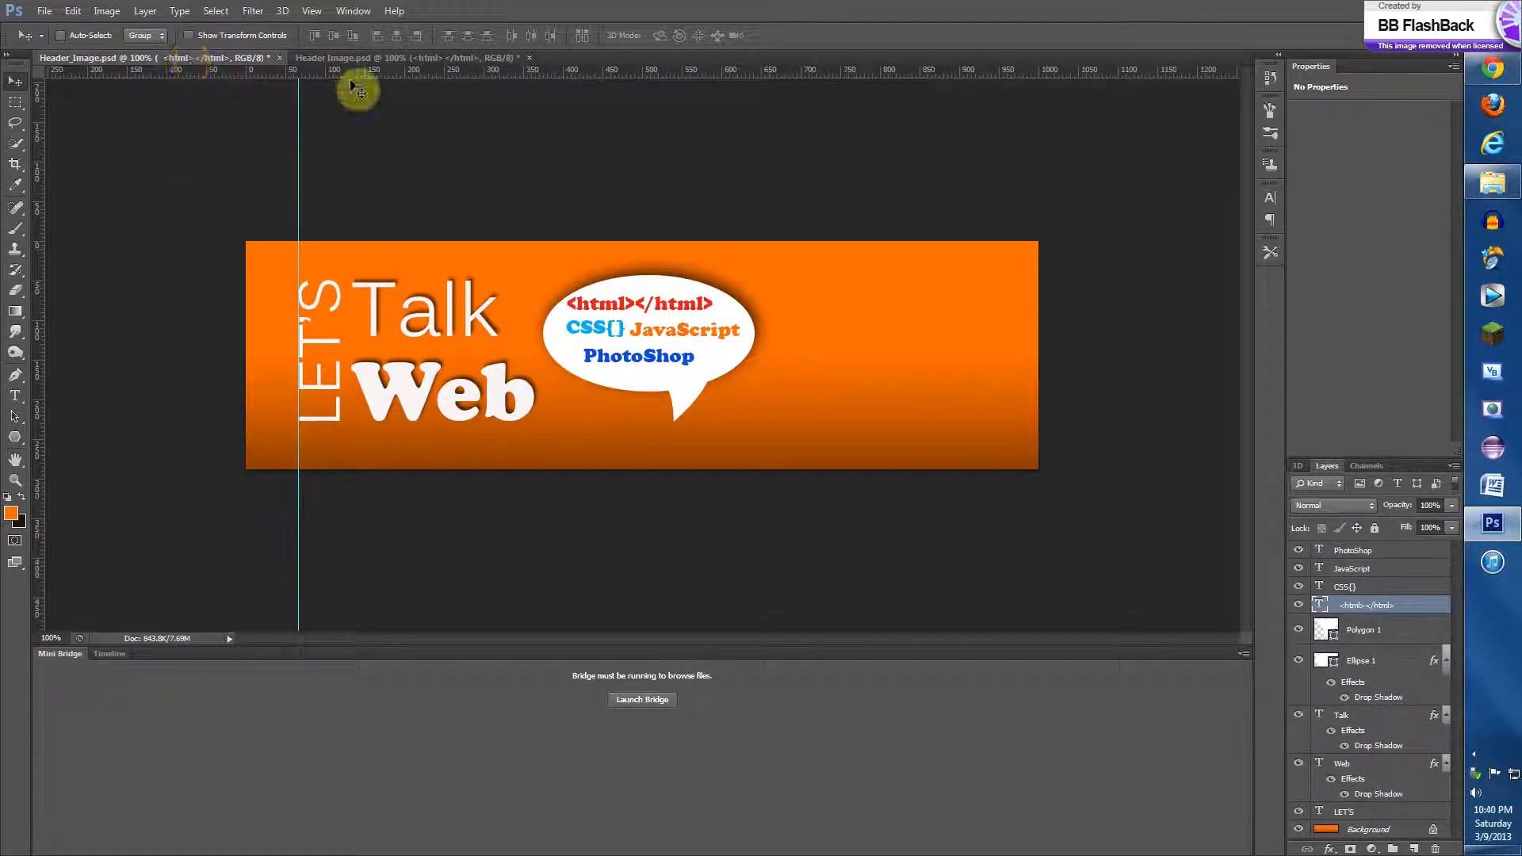
left_click(368, 59)
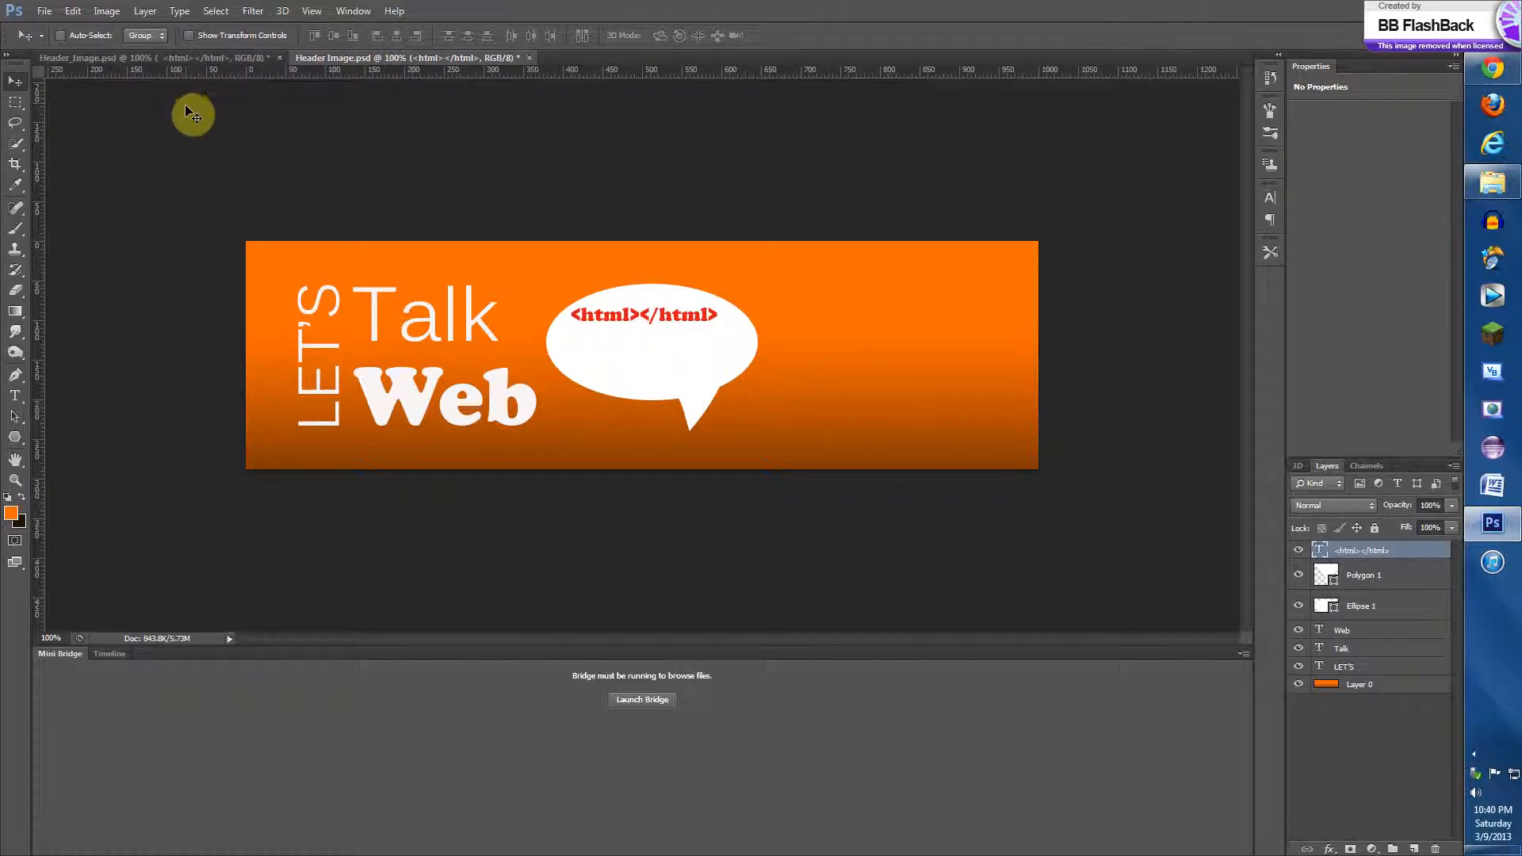
left_click(107, 56)
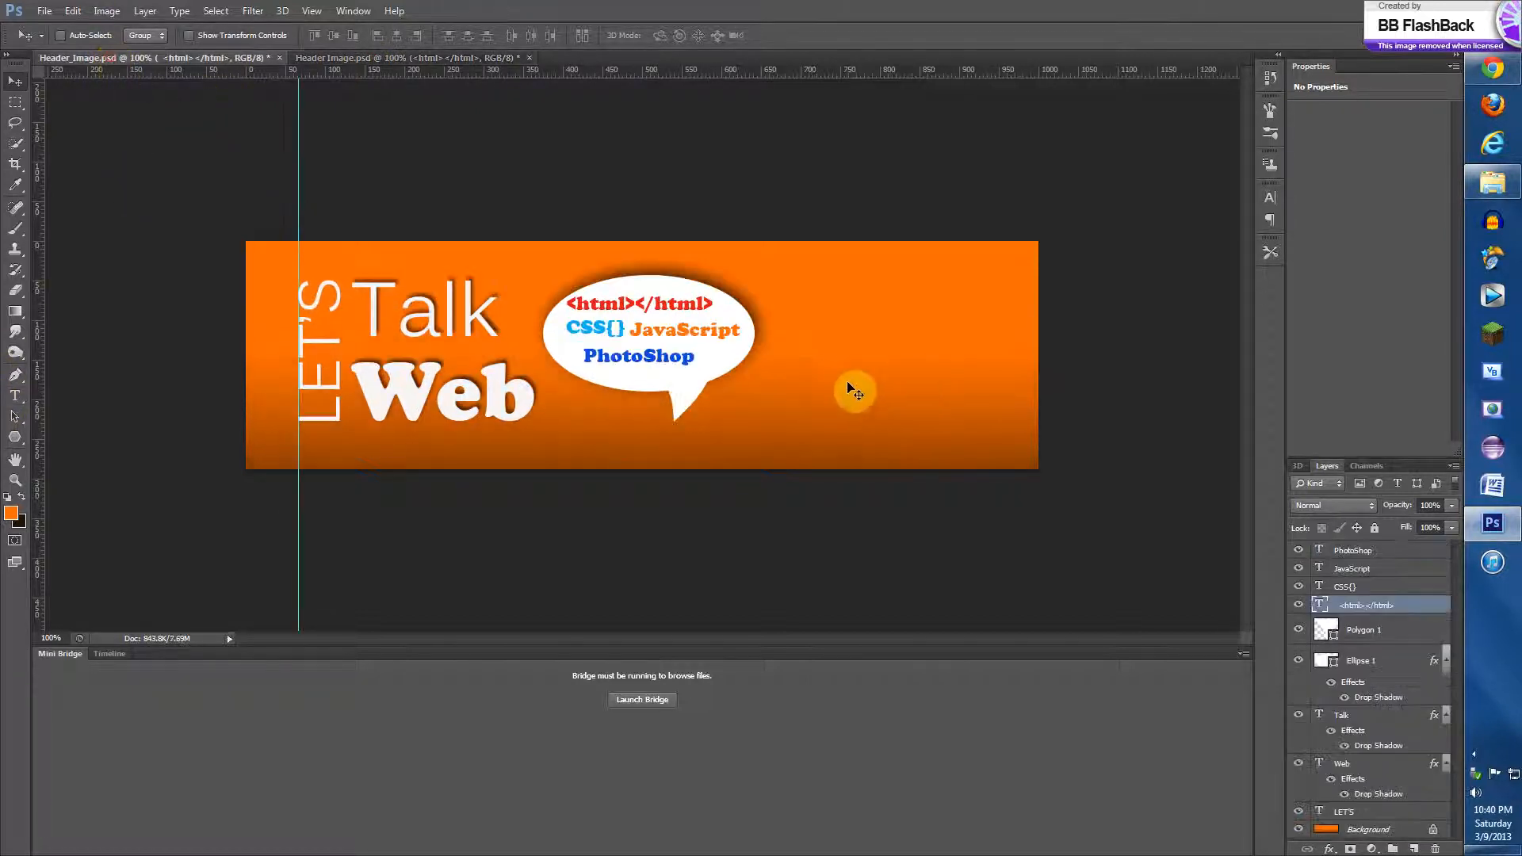
left_click(15, 396)
left_click(595, 328)
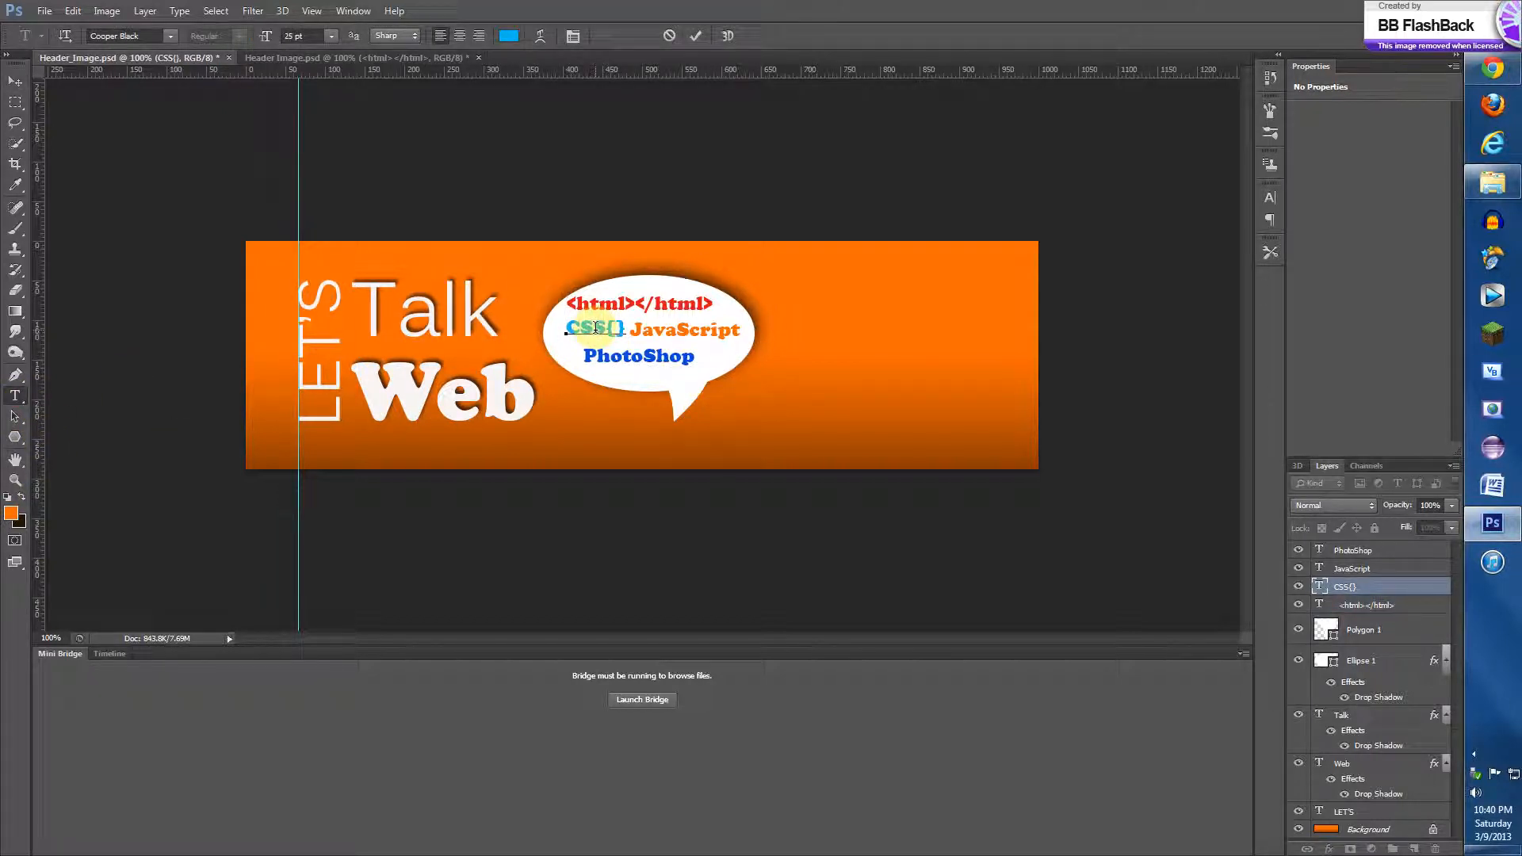
left_click(299, 58)
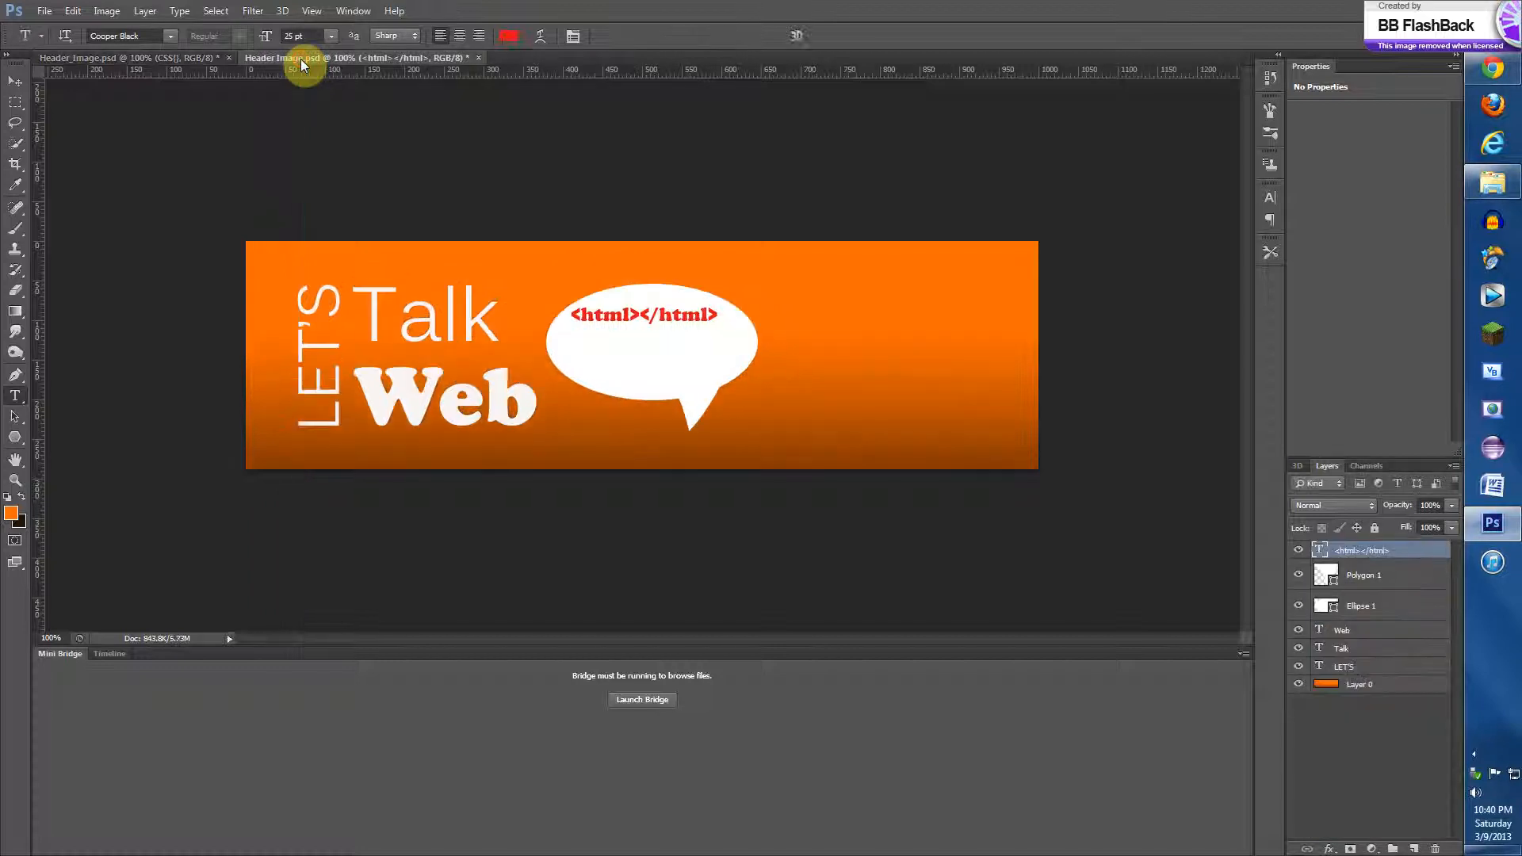
left_click(576, 350)
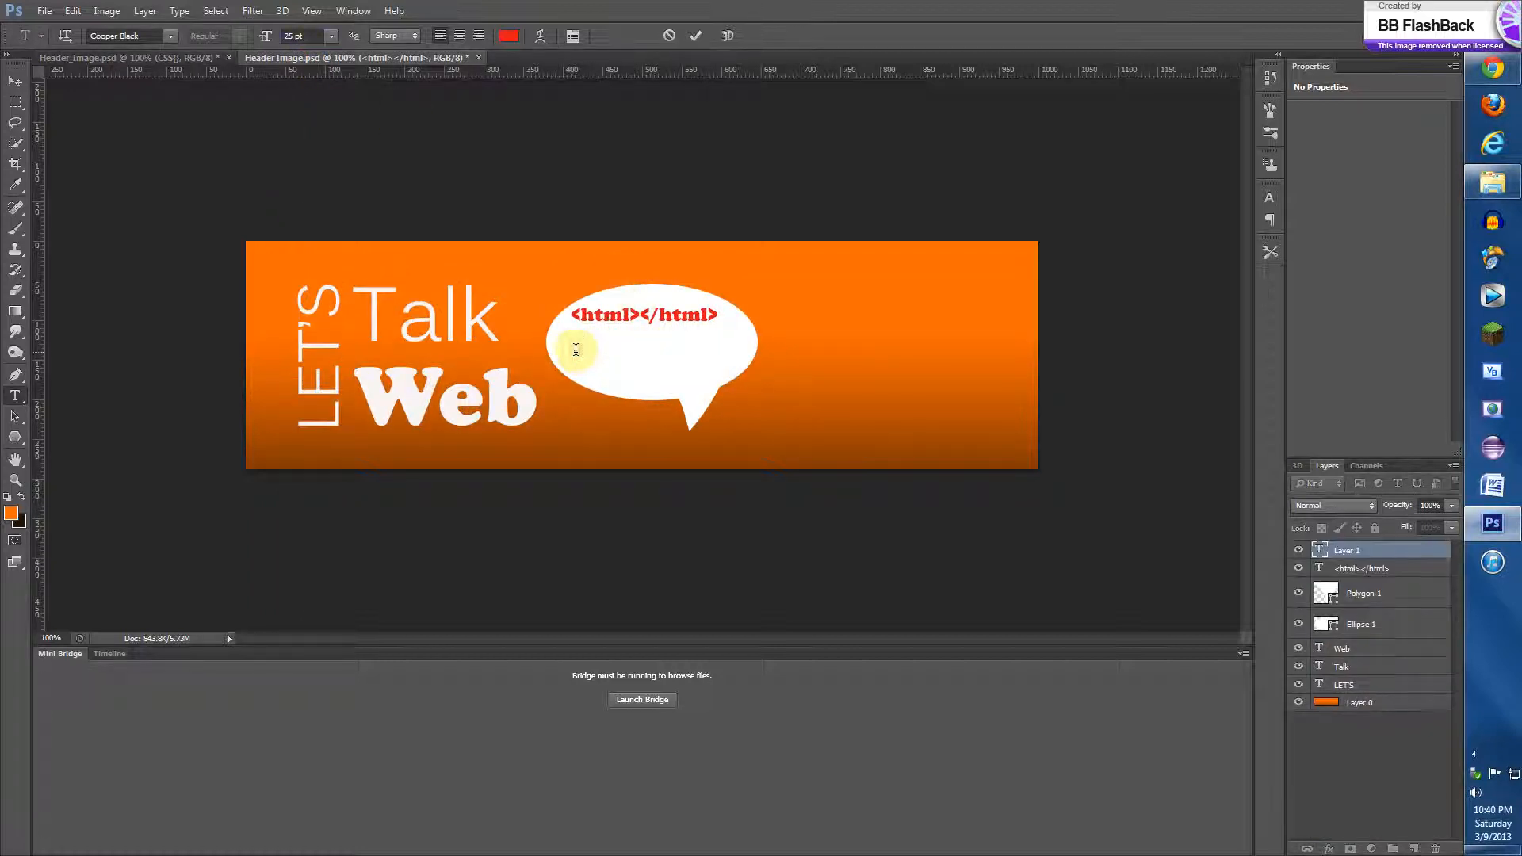
type("css{}")
- Copy the colour code 0bb5f4 from the reference CSS{} text and apply it to the working document's CSS{} text
left_click(140, 55)
left_click(508, 37)
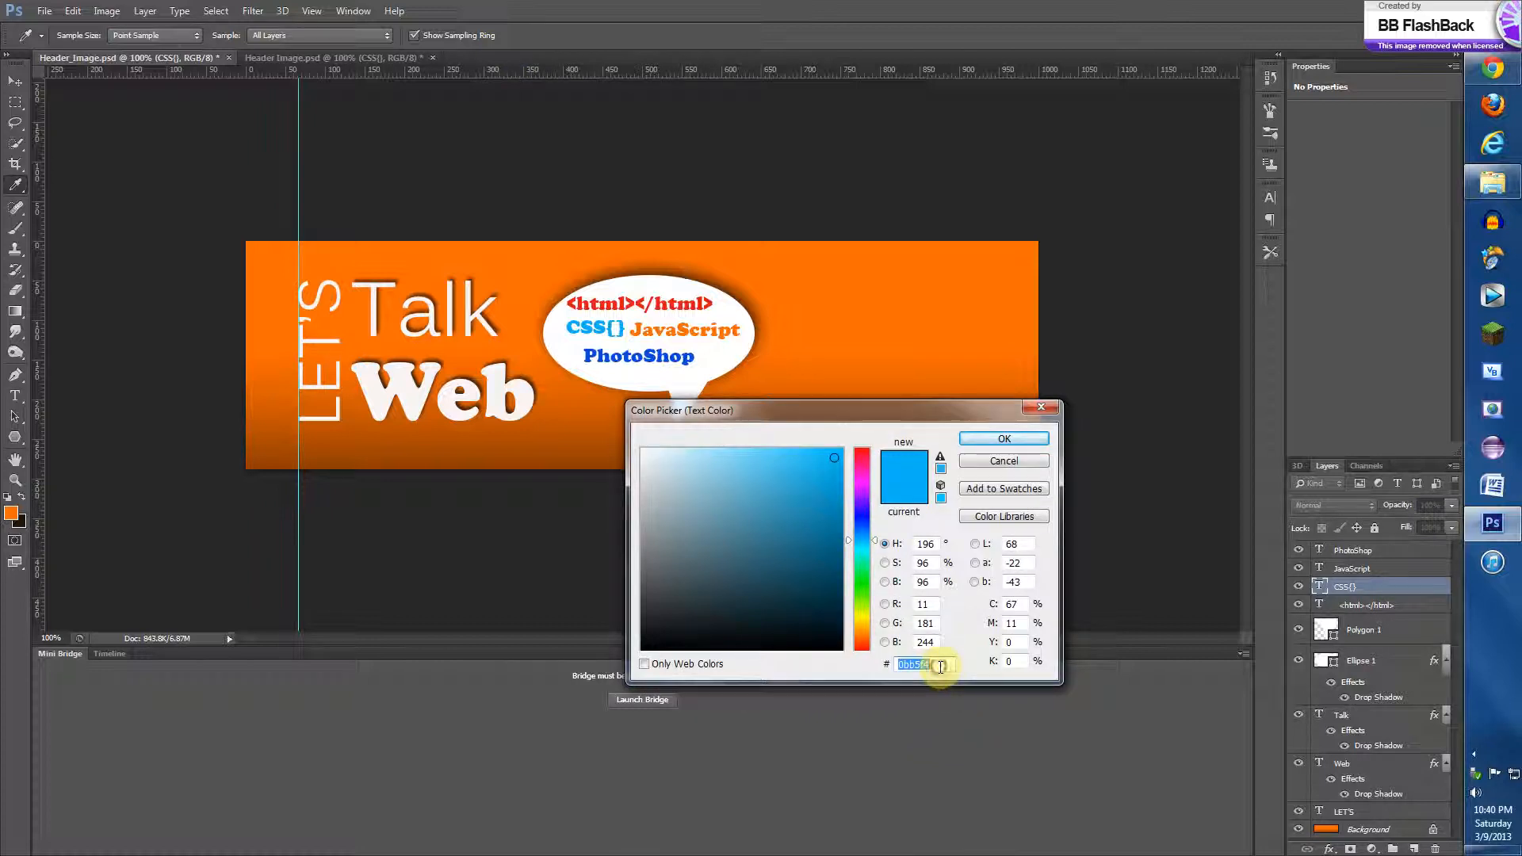
right_click(940, 666)
left_click(975, 497)
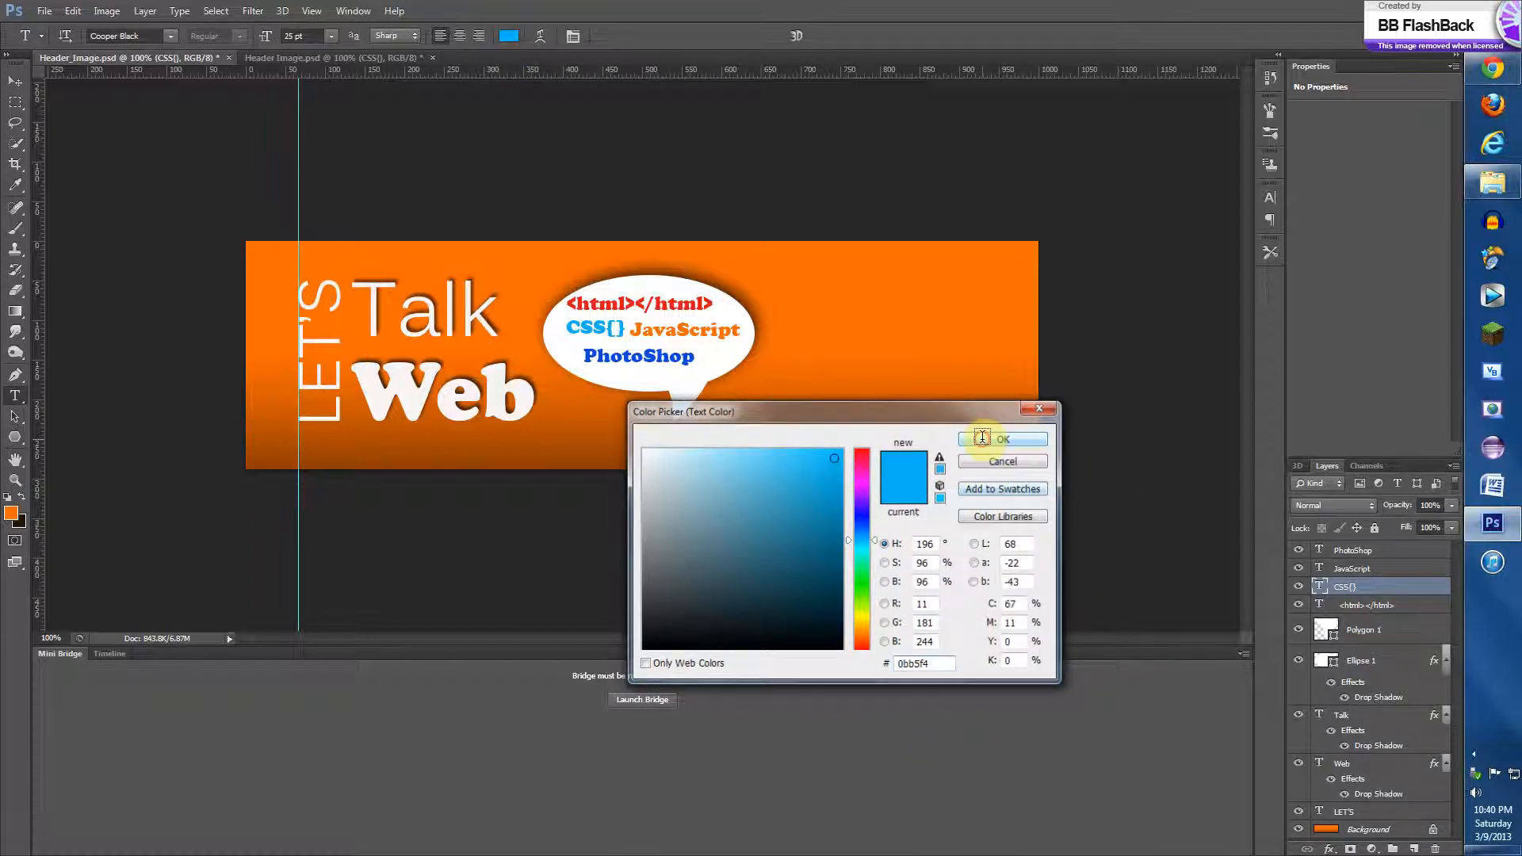
left_click(1000, 439)
left_click(411, 54)
left_click(507, 36)
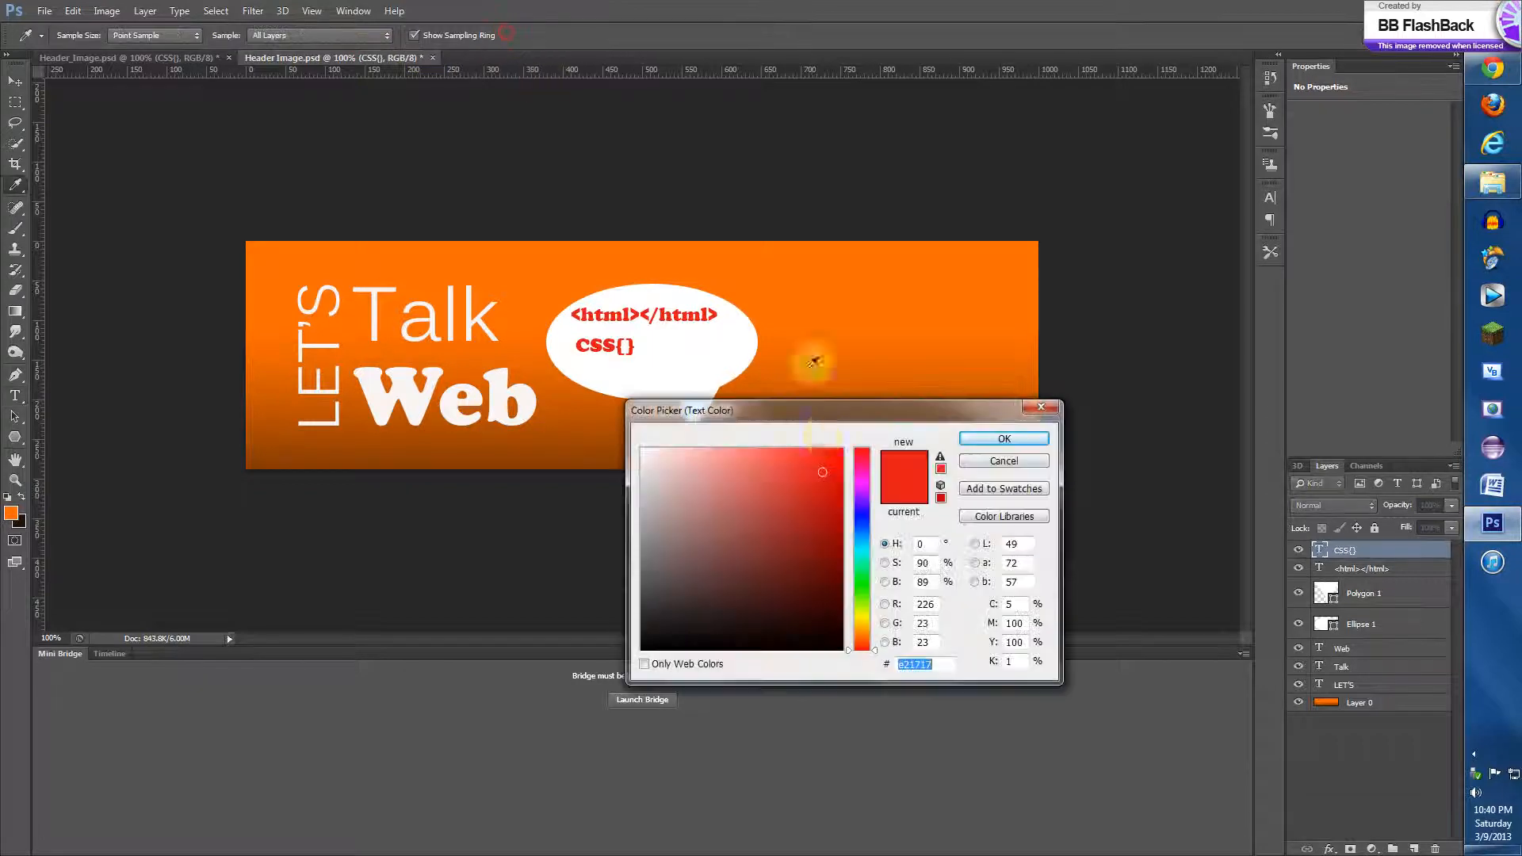
key("ctrl+v")
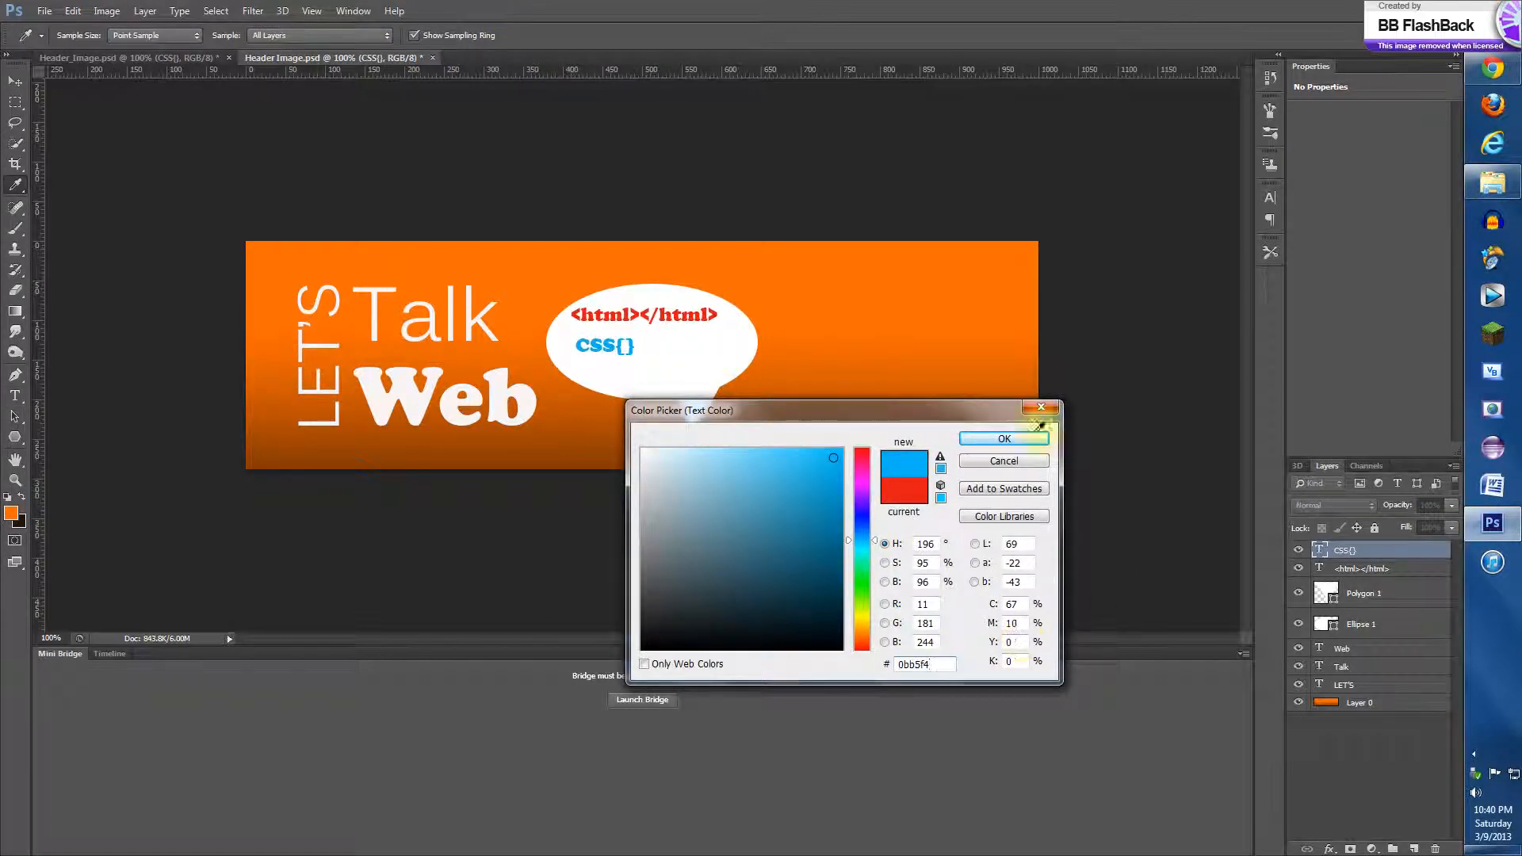
left_click(1003, 438)
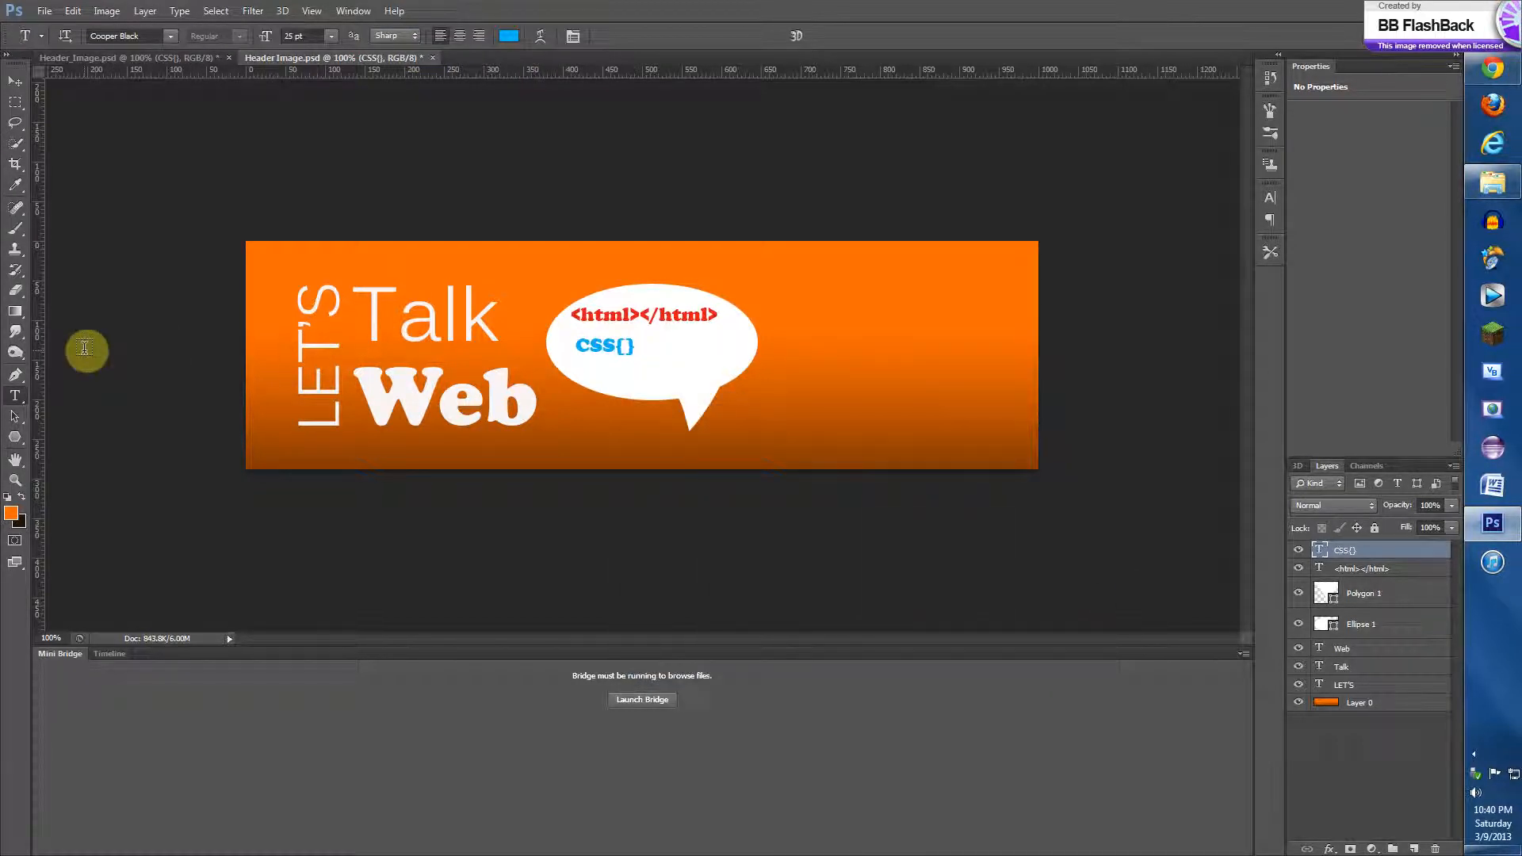
- Nudge the CSS{} text left to line up with <html></html>, and place a vertical guide at their left edge
left_click(15, 81)
key("Left")
key("Left")
key("Left")
key("Left")
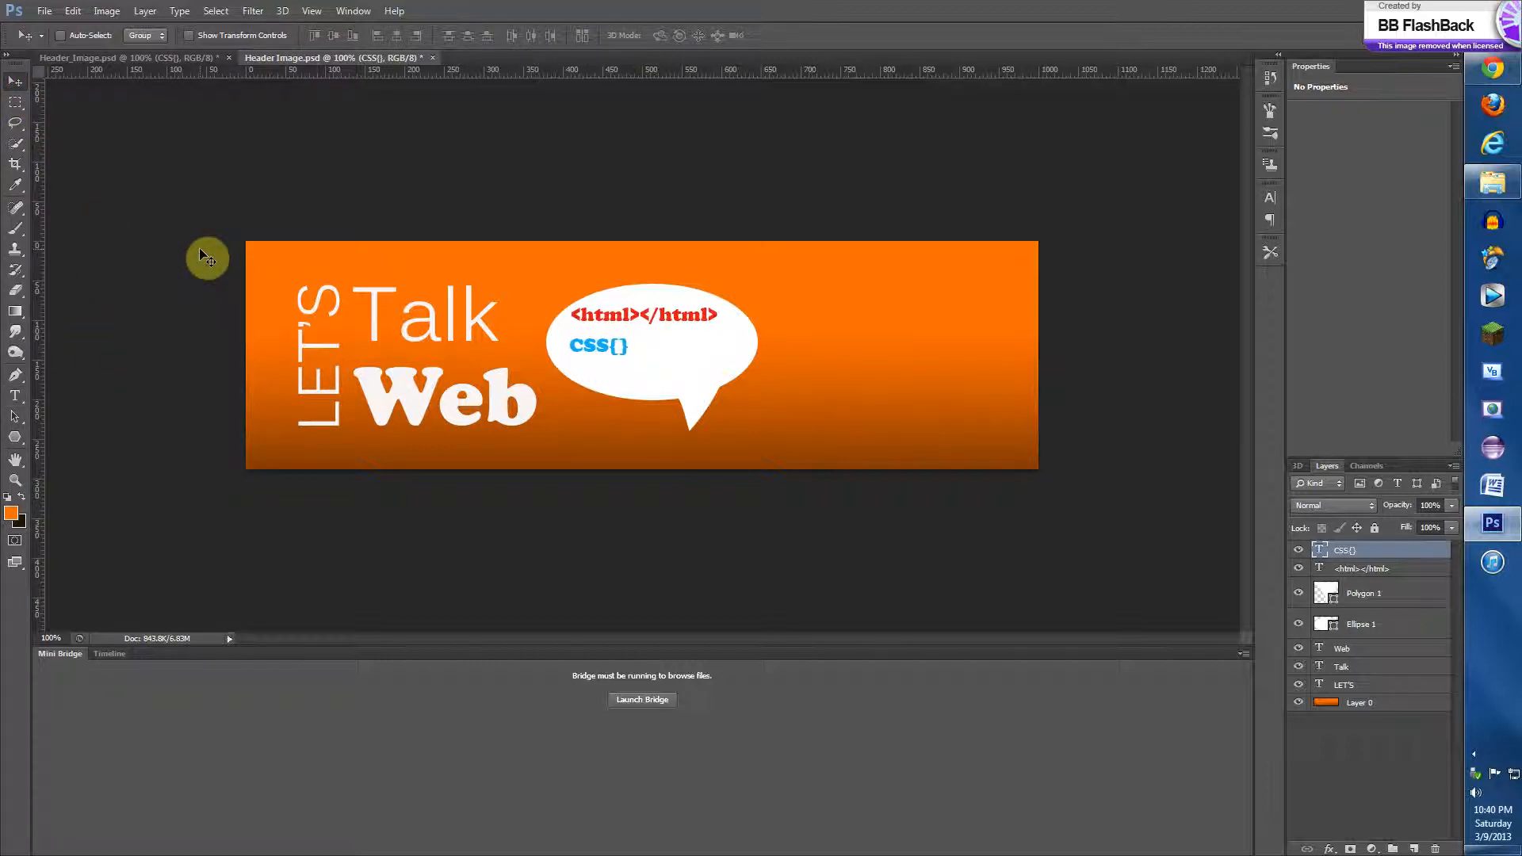
key("Right")
key("Right")
left_click_drag(36, 327, 570, 333)
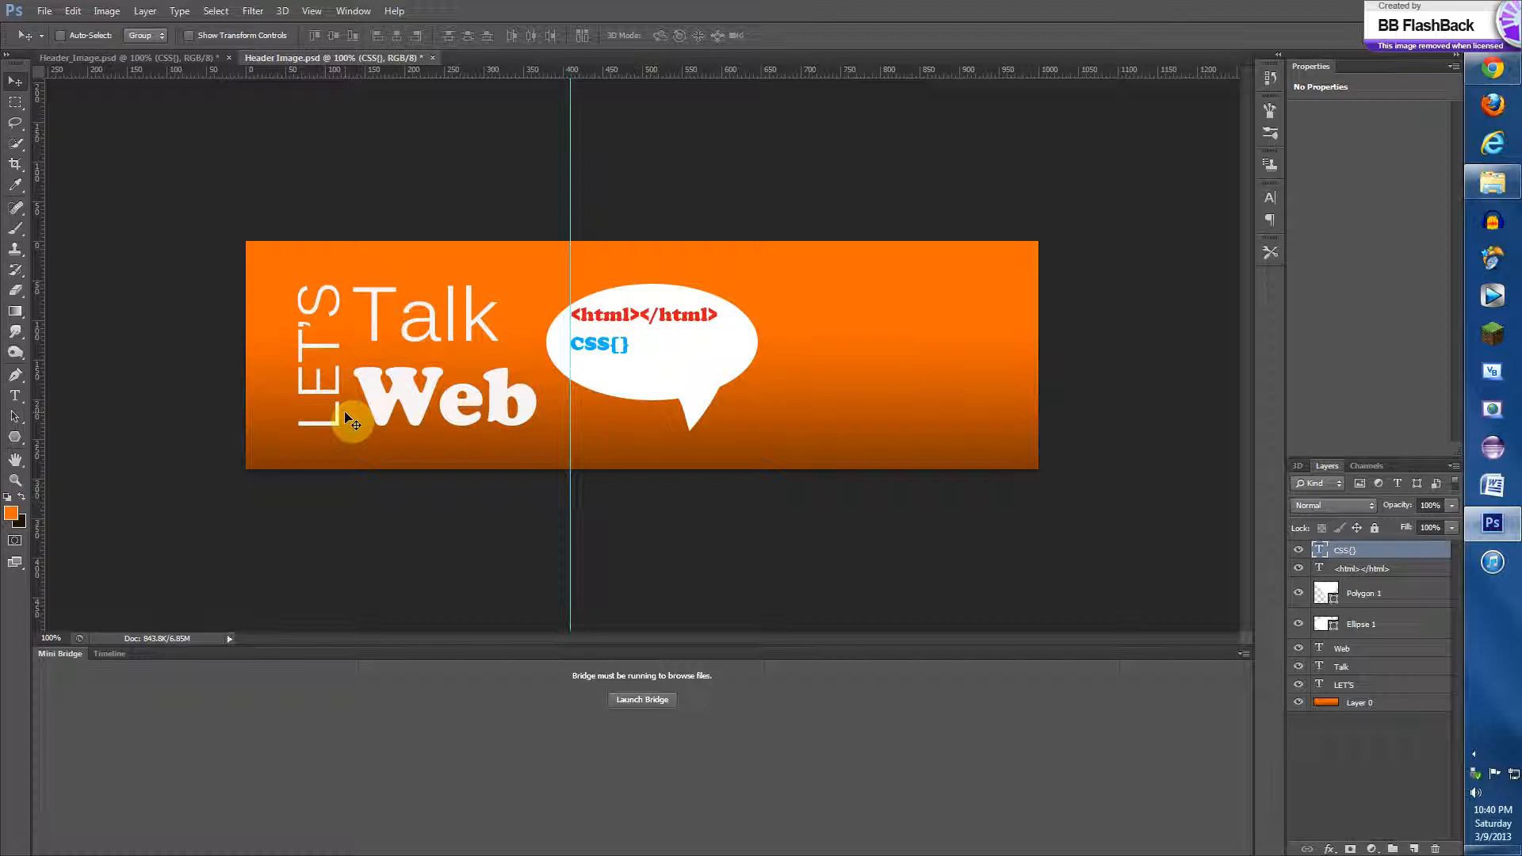
- Compare the line spacing with the reference document and nudge the CSS{} text up closer to <html></html>
left_click(181, 58)
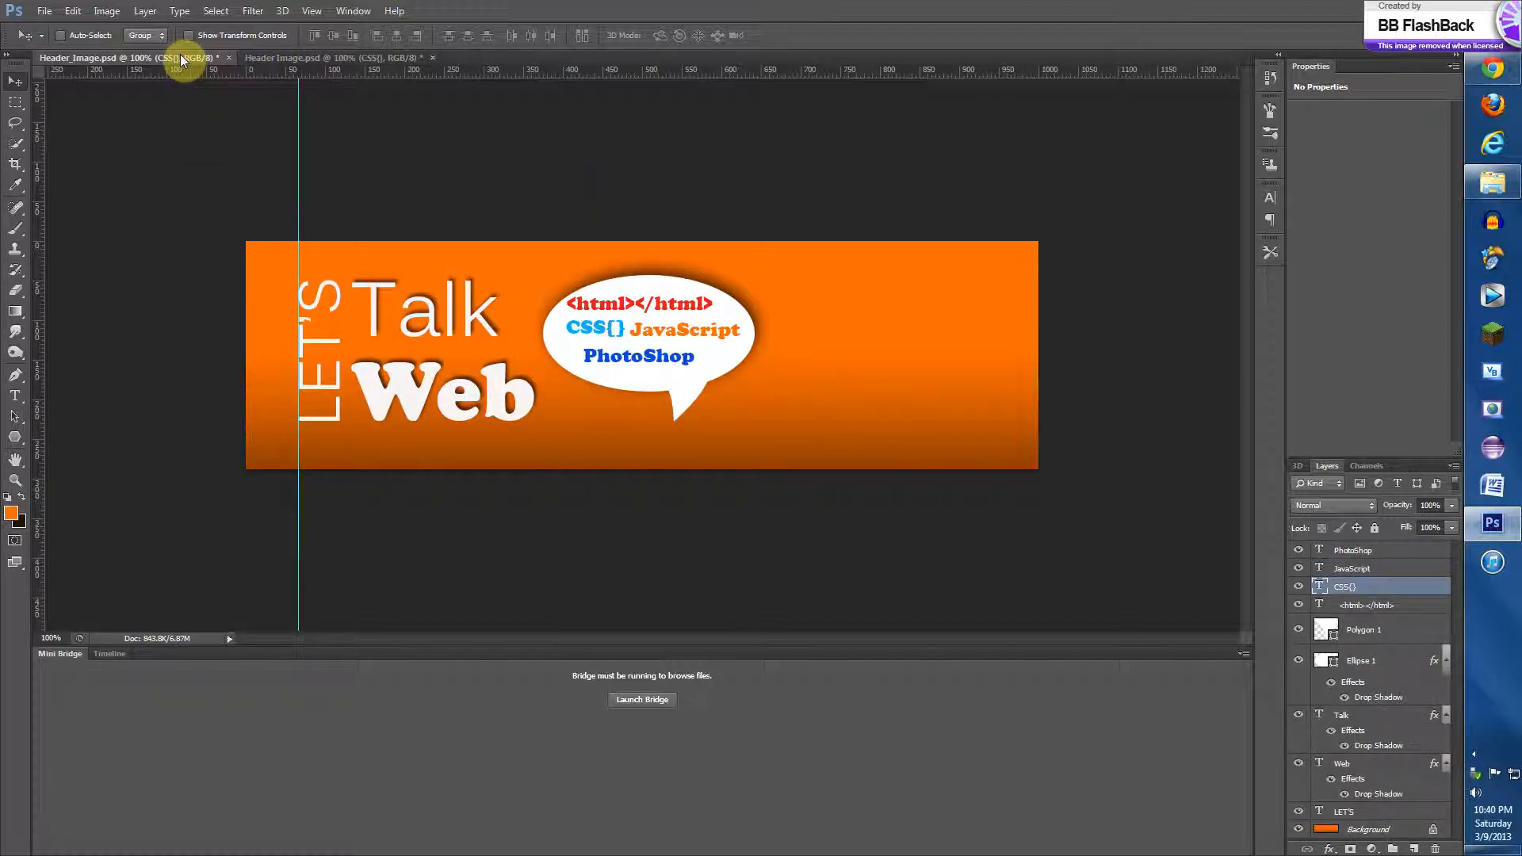
left_click(292, 57)
key("Up")
key("Up")
key("Up")
key("Up")
key("Up")
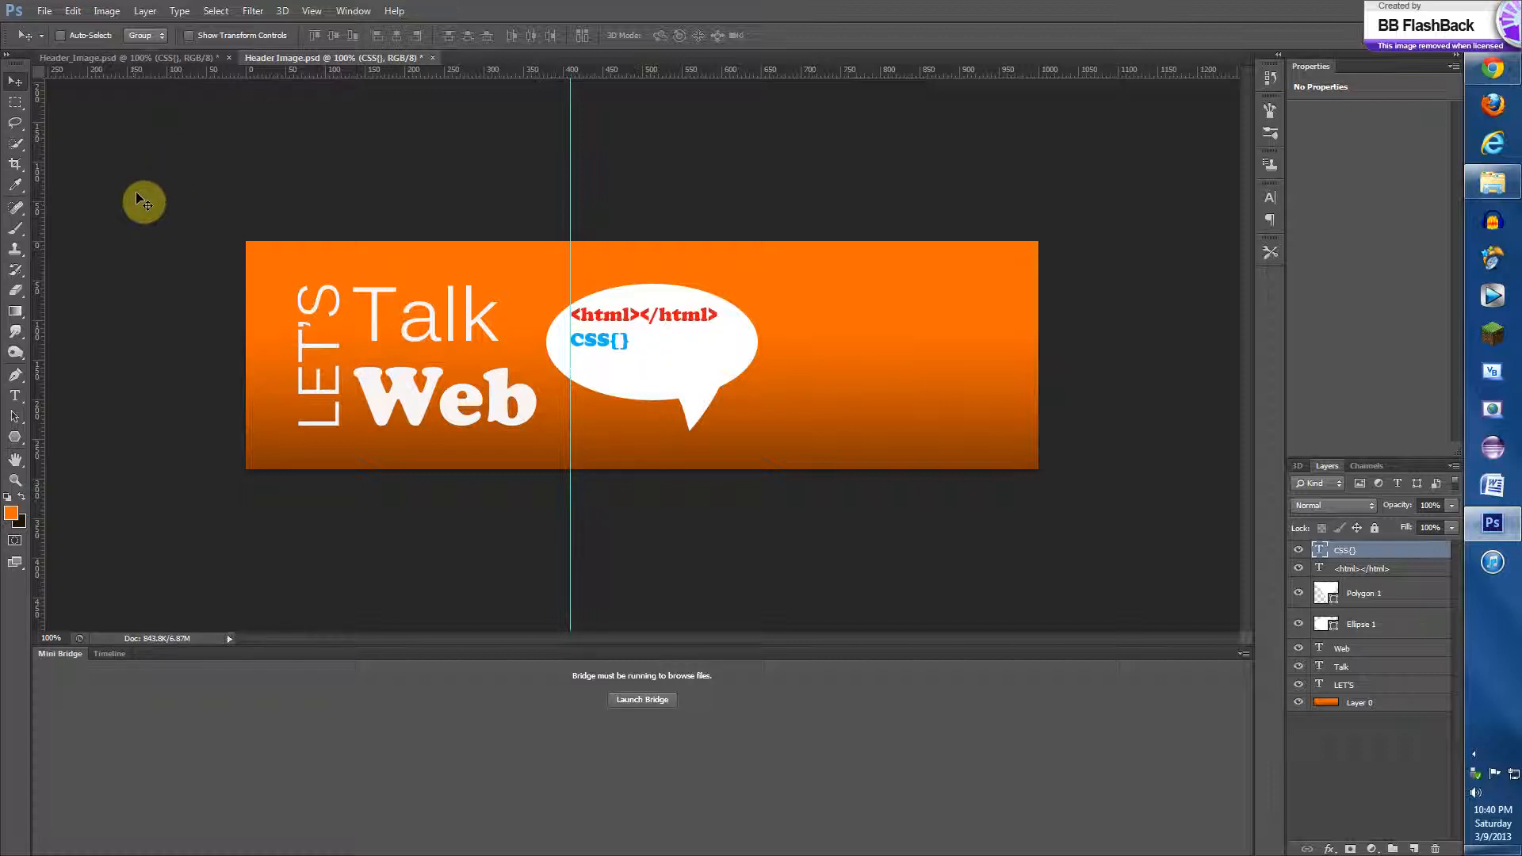
- Check the reference layout and add JavaScript to the right of CSS{} in the working bubble in 25 pt Cooper Black
left_click(146, 59)
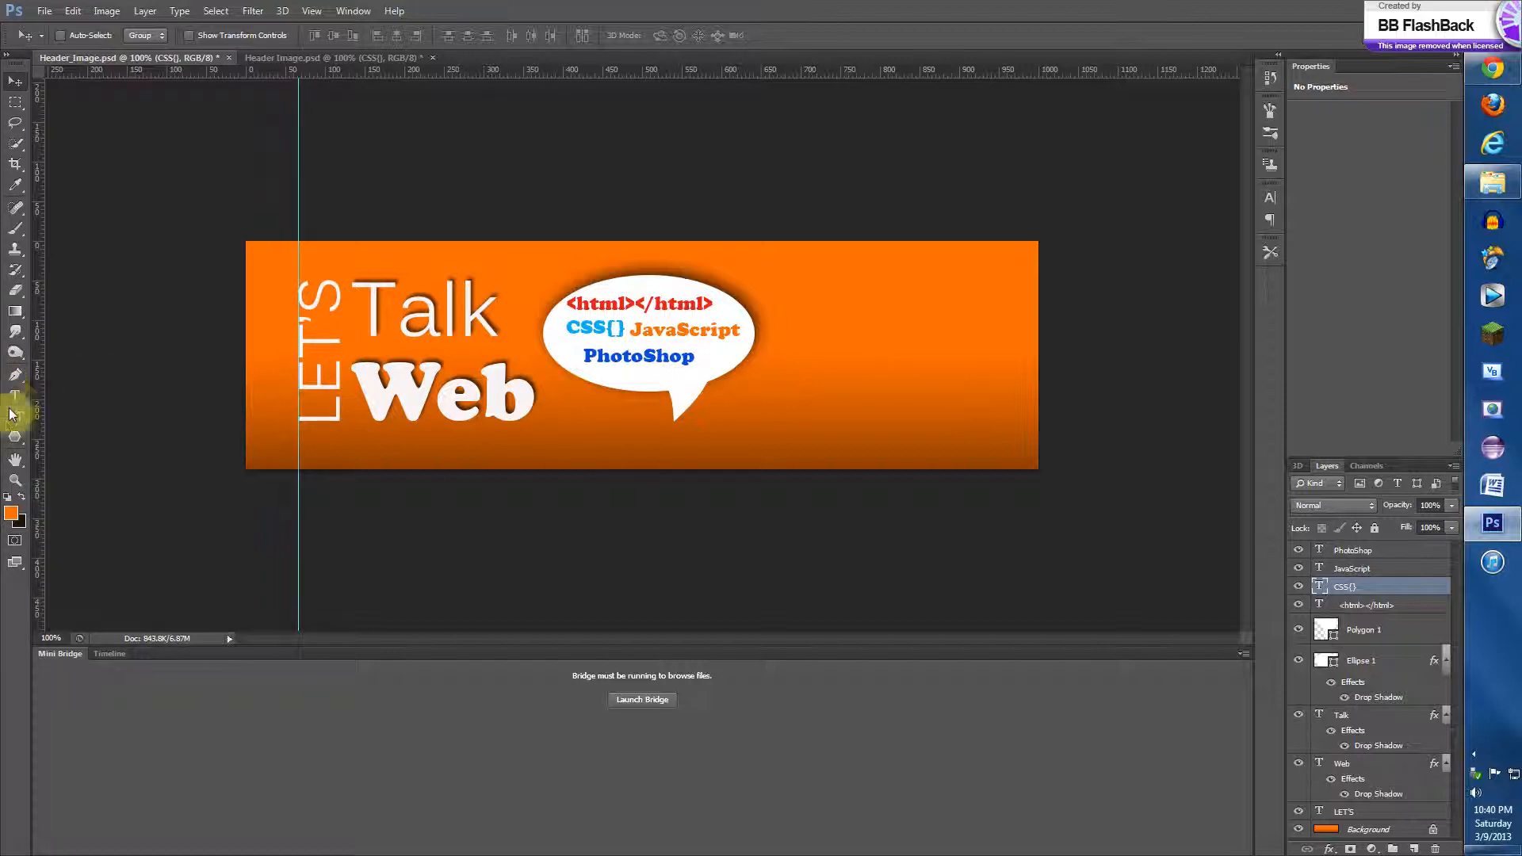
left_click(302, 62)
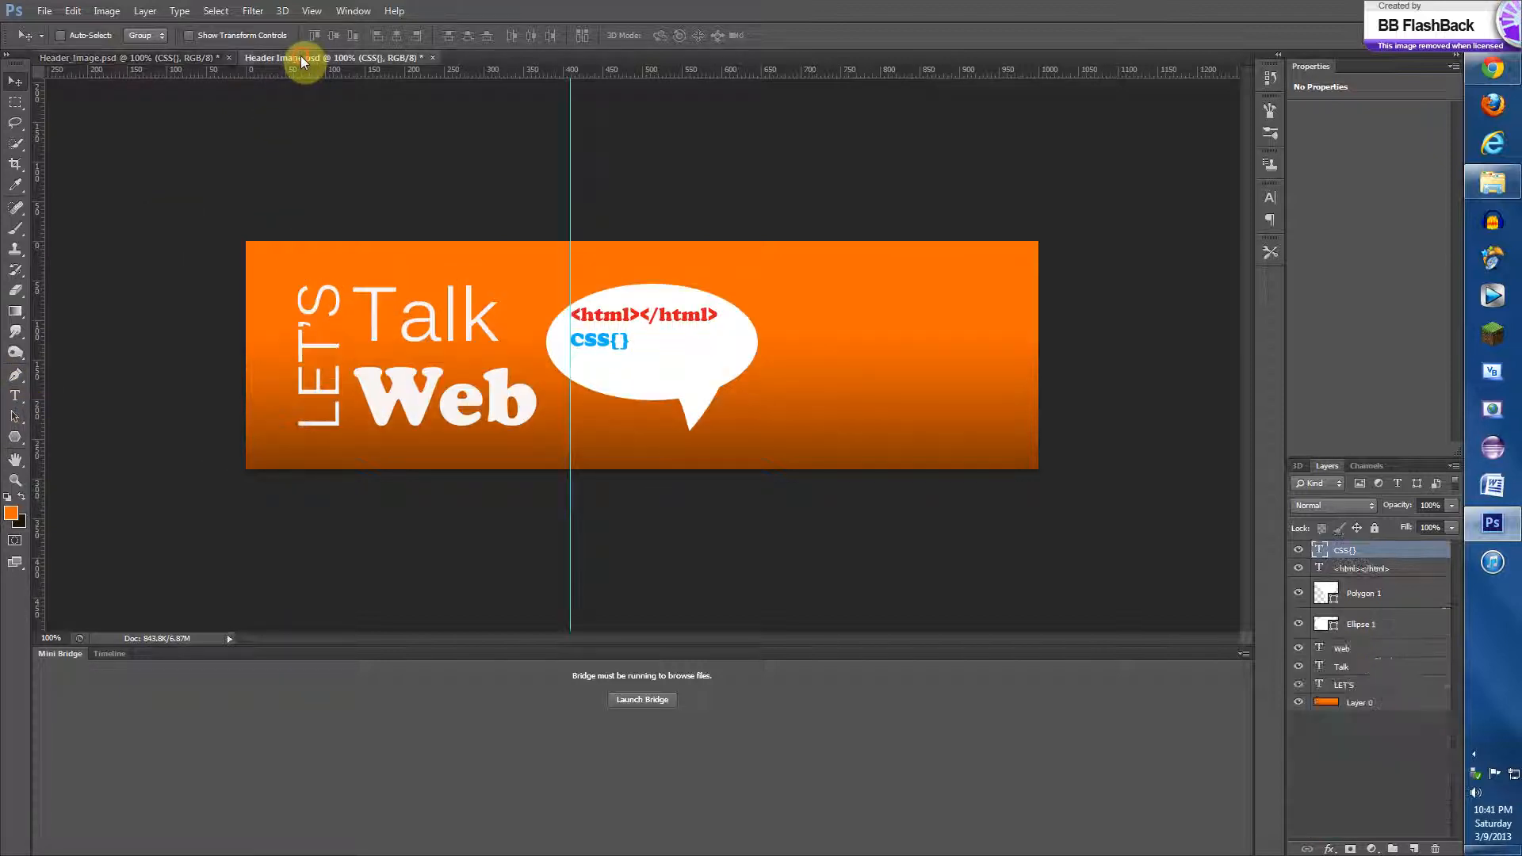
left_click(15, 395)
left_click(647, 346)
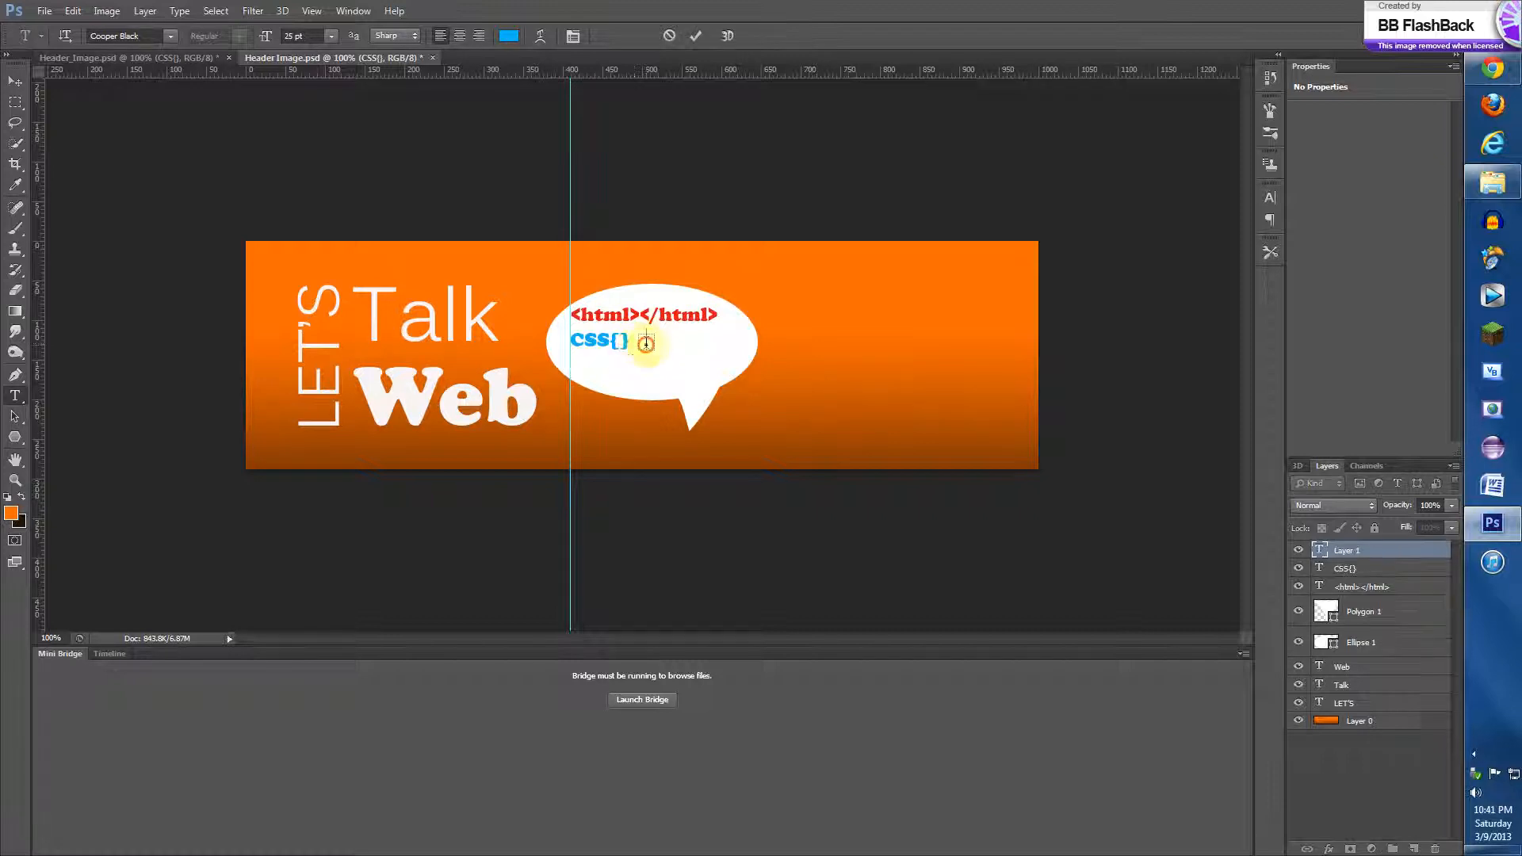
type("JavaScript")
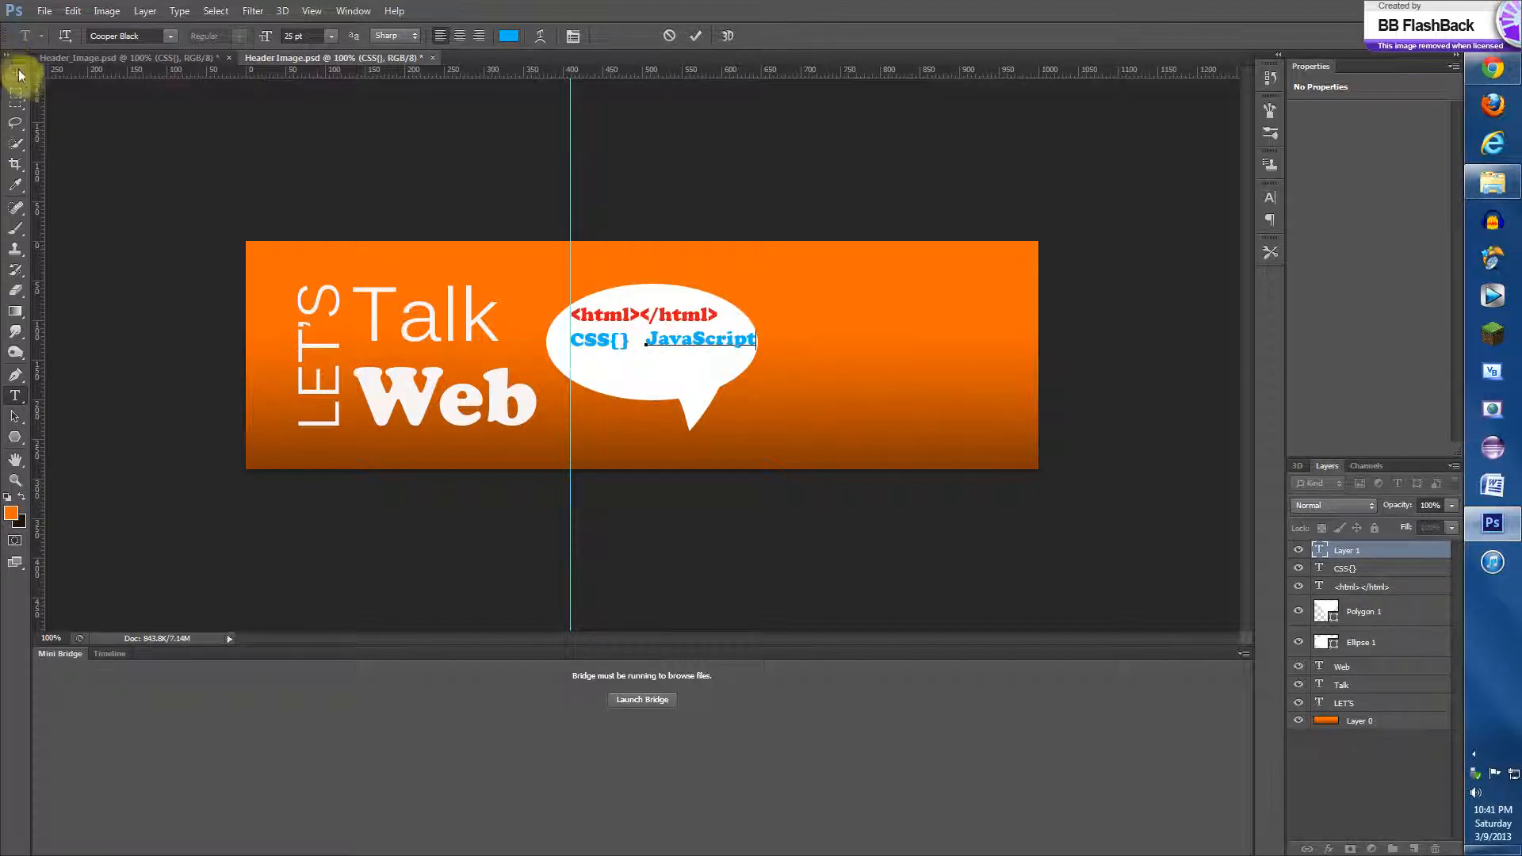
- Copy the colour code f66b05 from the reference JavaScript text and apply it to the working document's JavaScript text
left_click(198, 65)
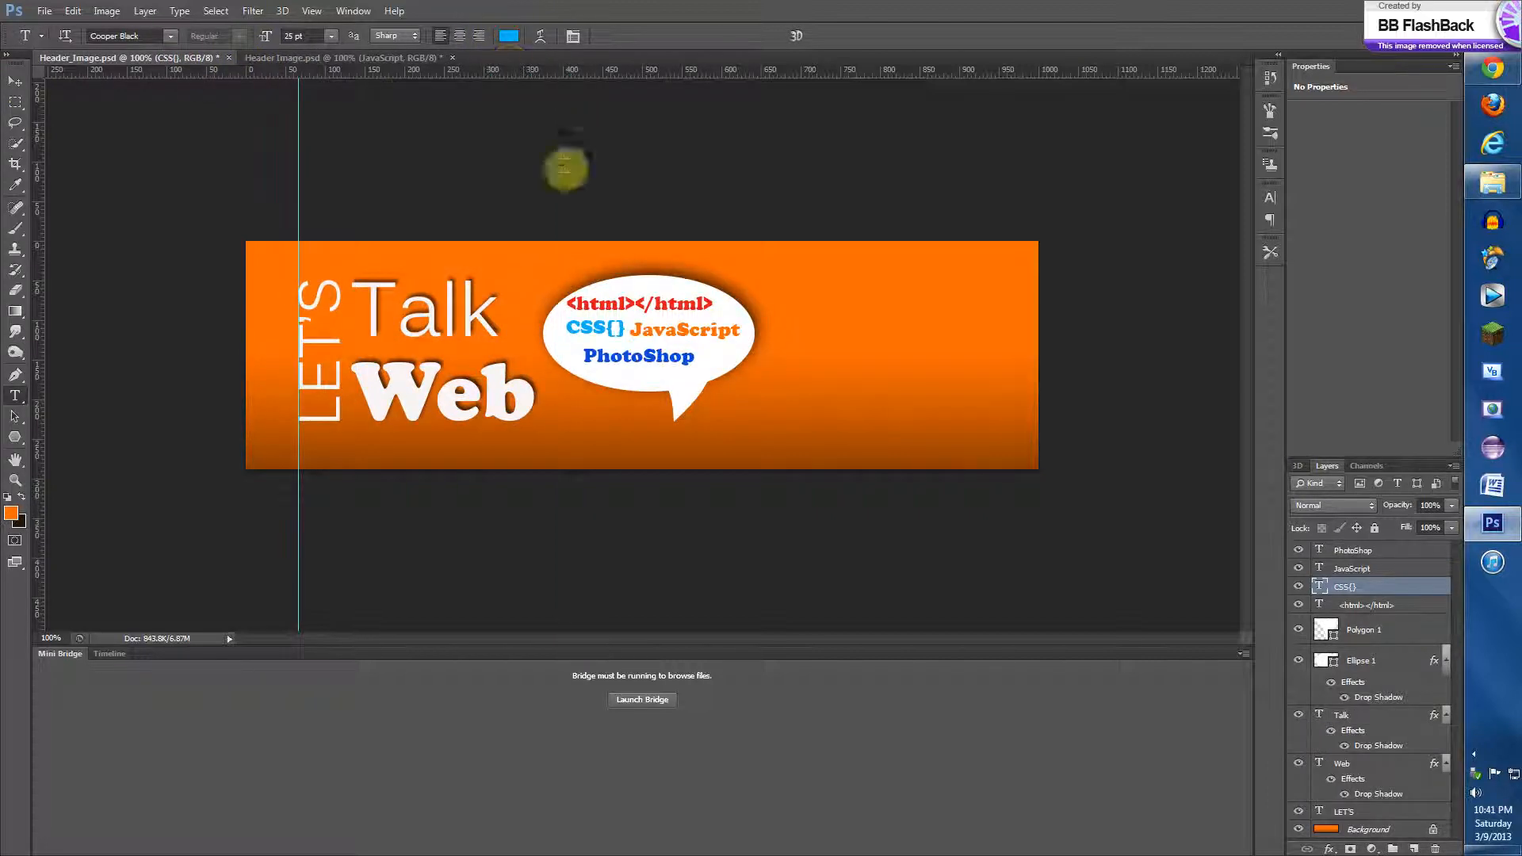
left_click(670, 334)
left_click(509, 36)
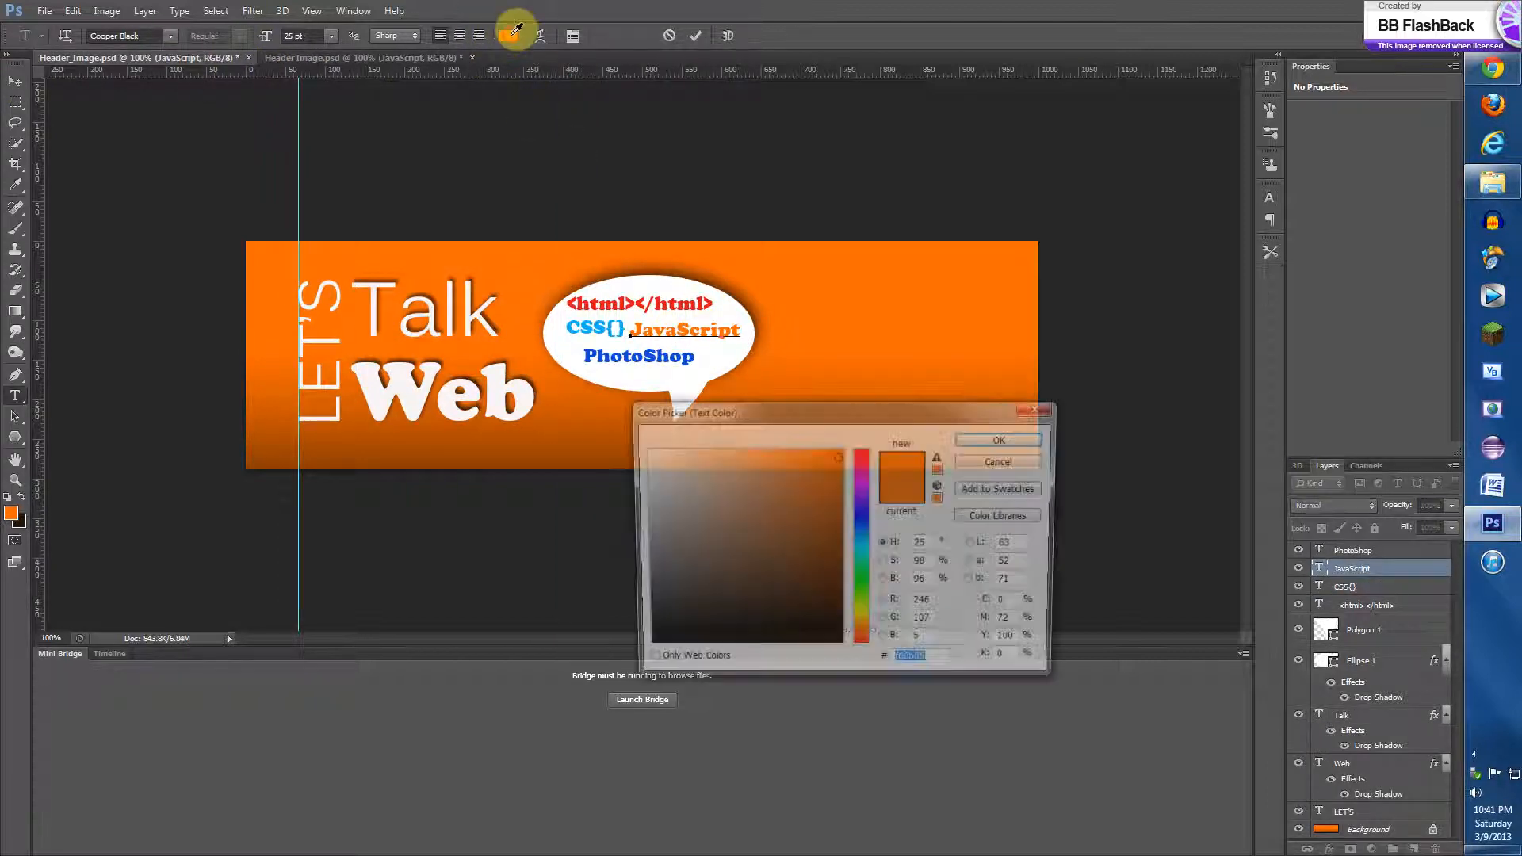
right_click(929, 666)
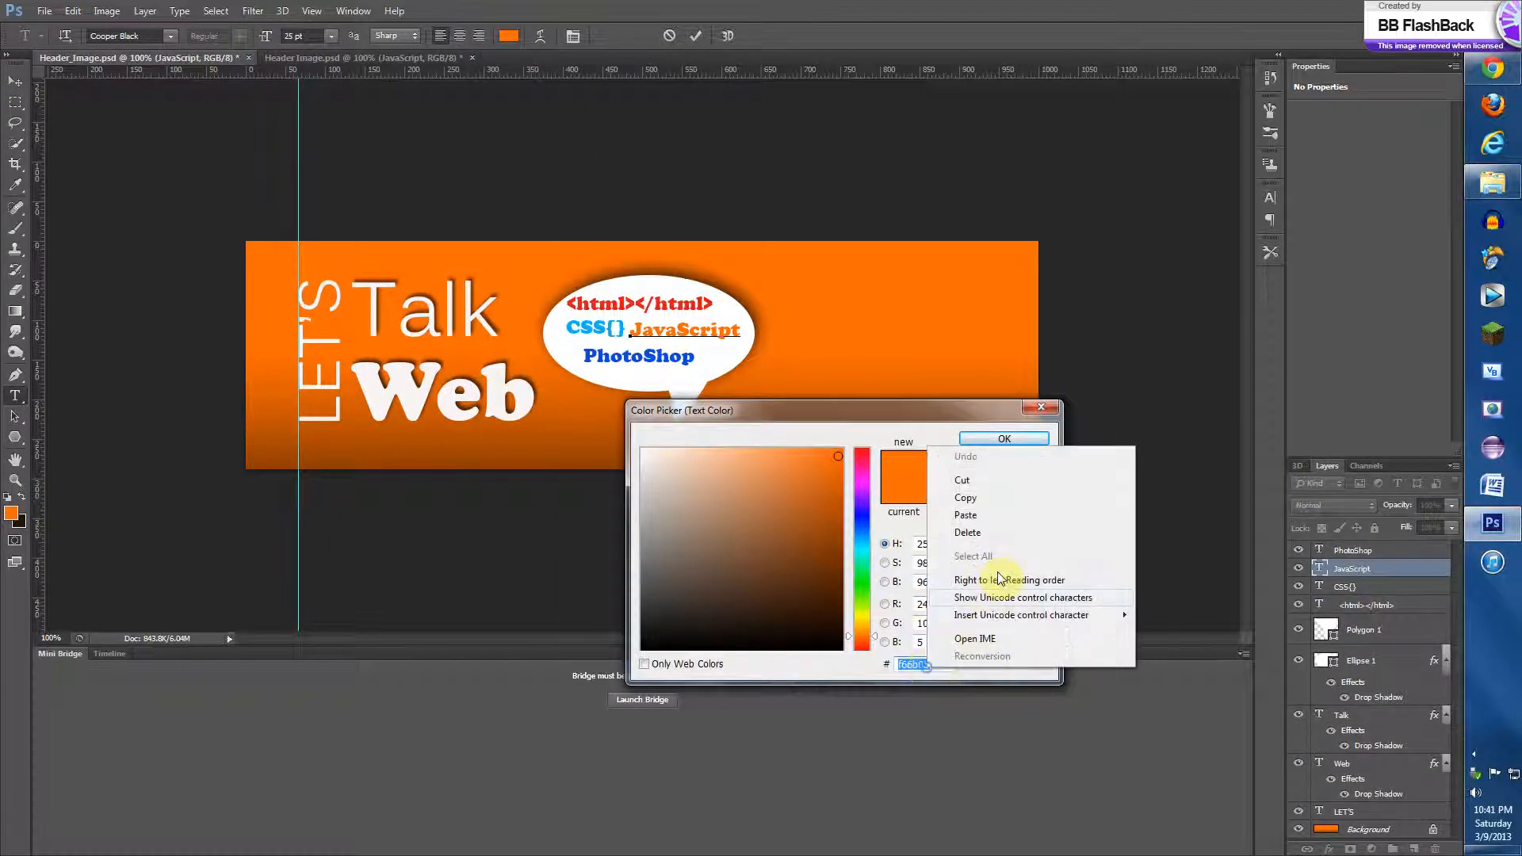
left_click(982, 501)
left_click(992, 451)
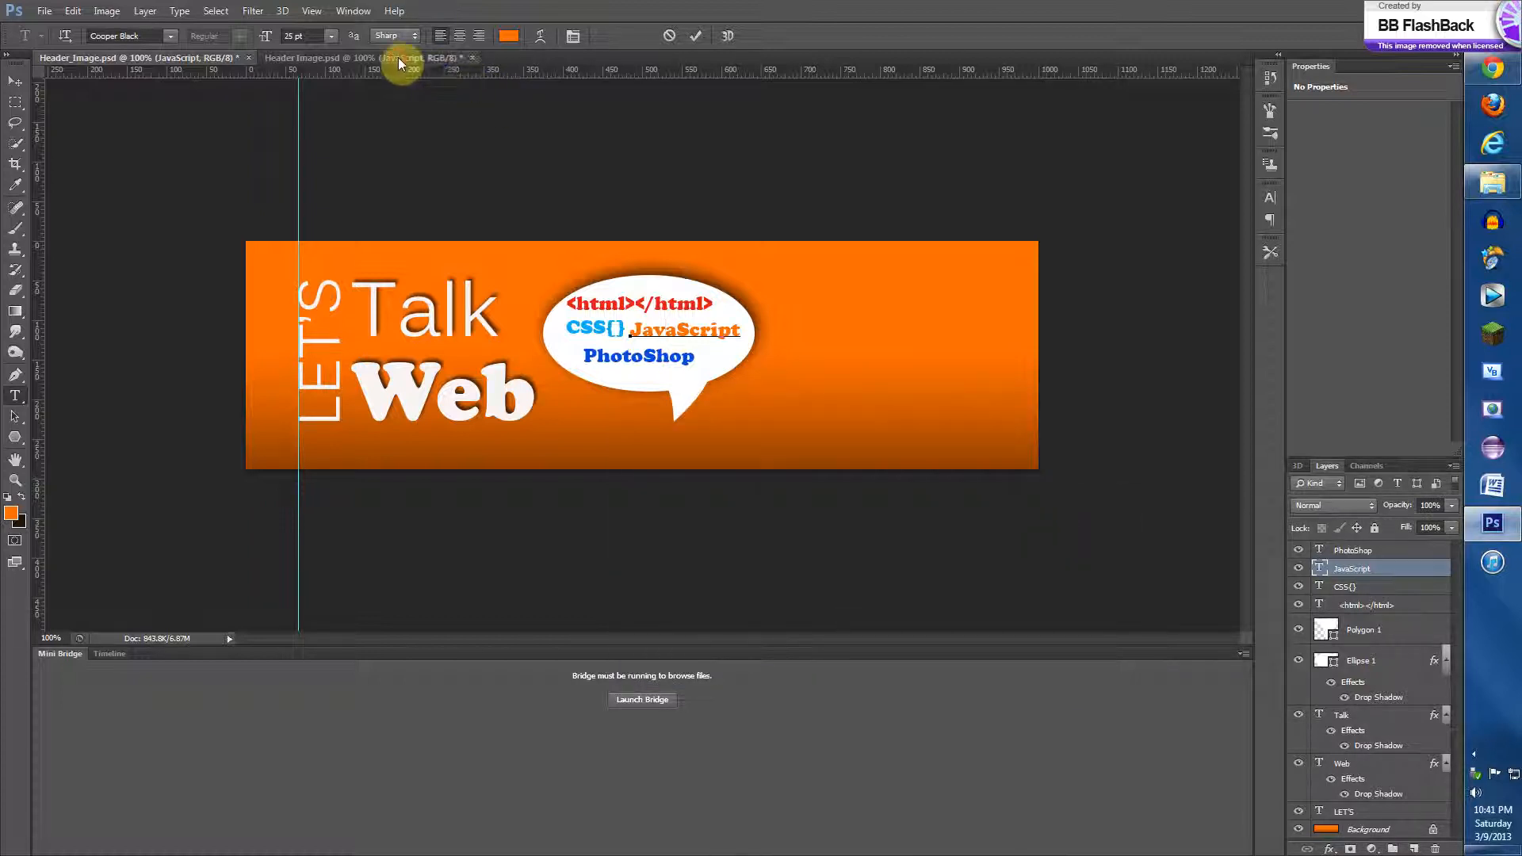
left_click(398, 57)
left_click(509, 37)
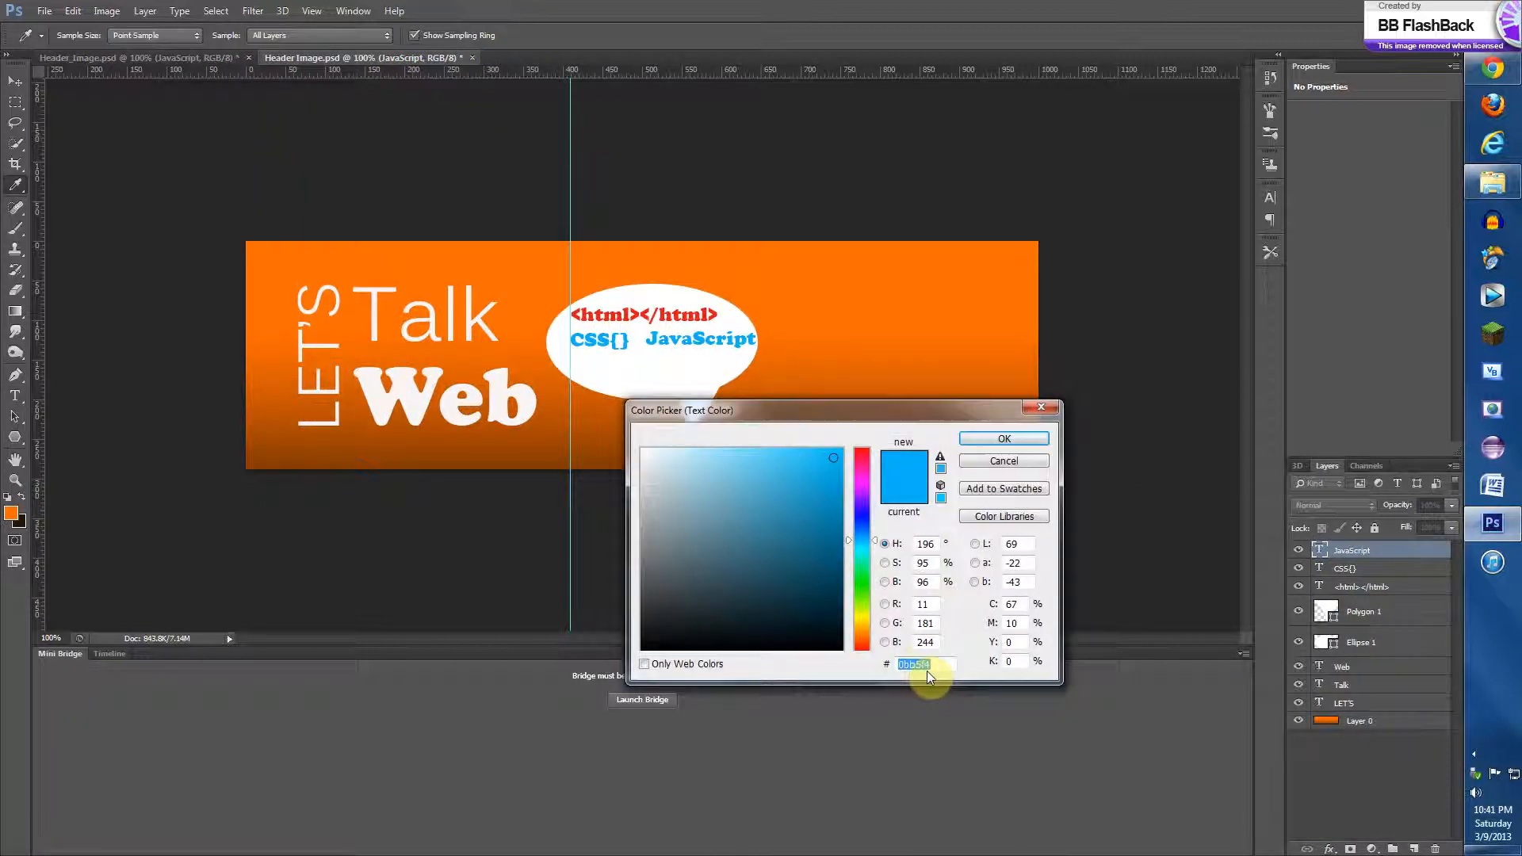
key("ctrl+v")
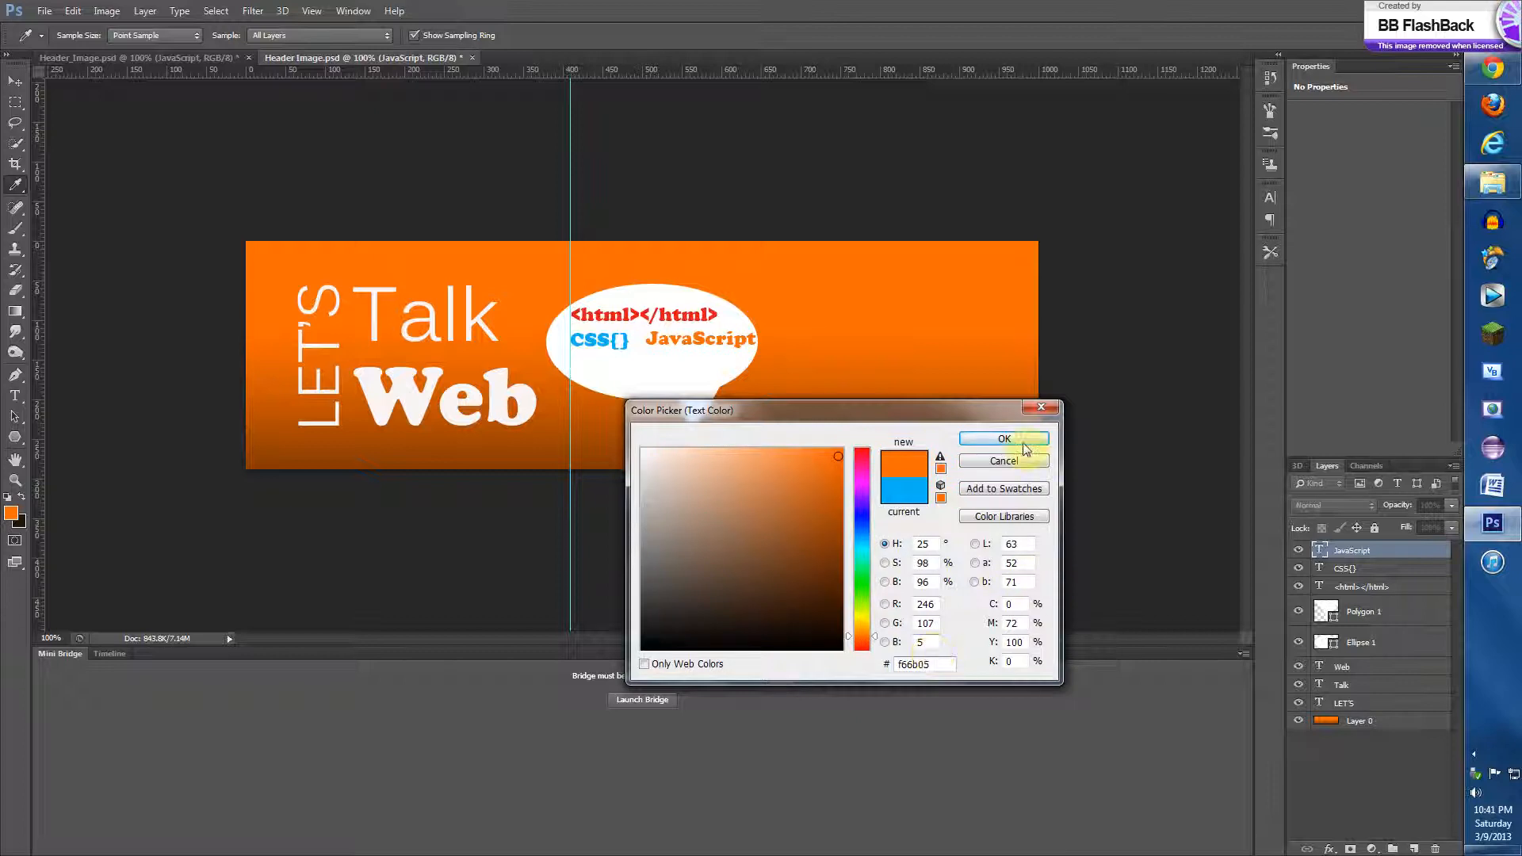
left_click(1005, 439)
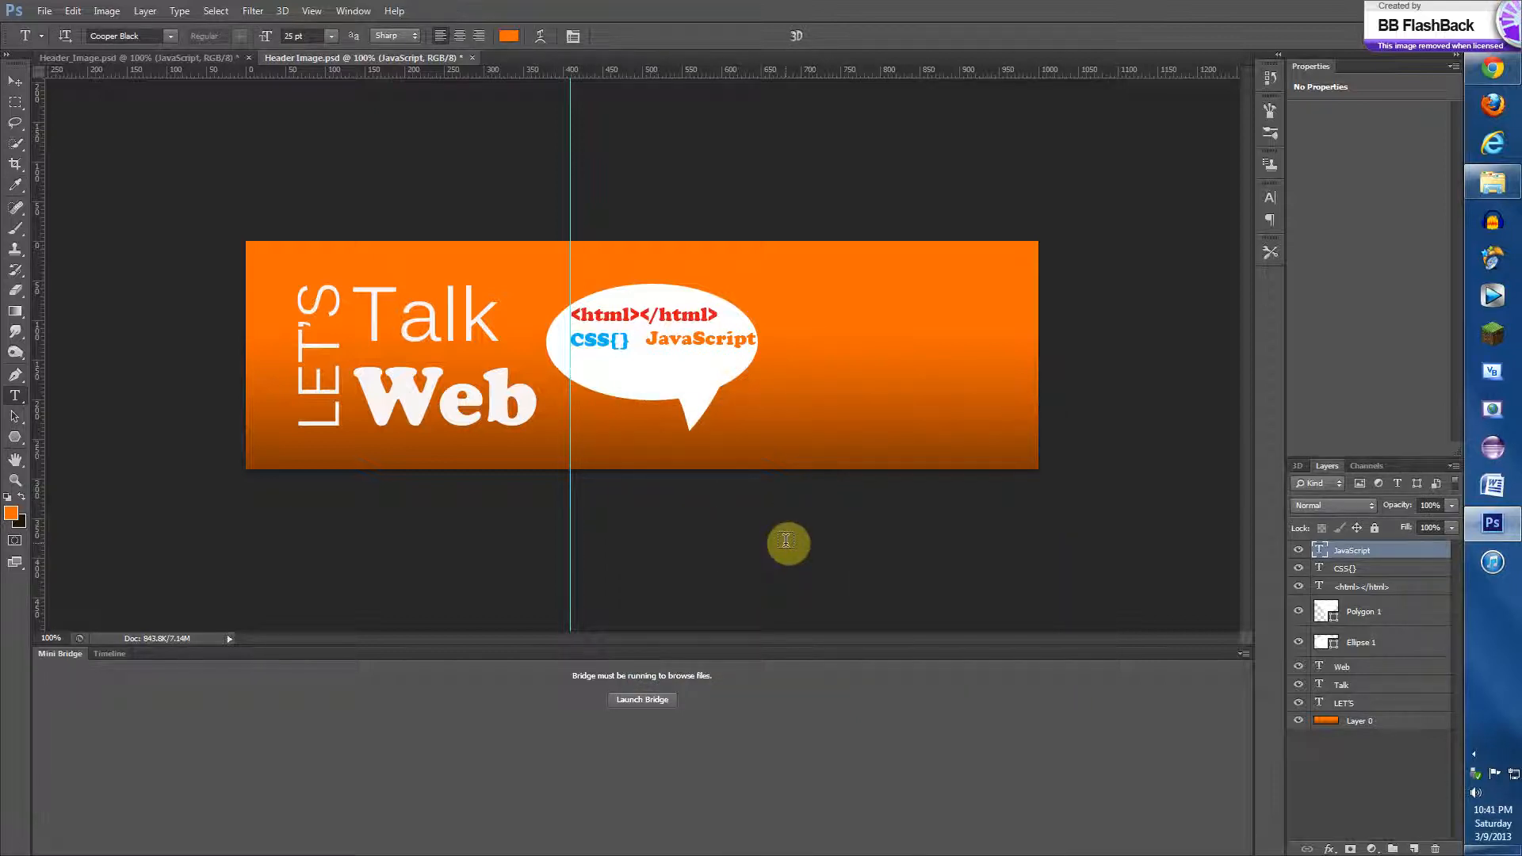
- Nudge the JavaScript text slightly down and left so it sits closer to CSS{} on the same line
left_click(13, 84)
key("Down")
key("Down")
key("Down")
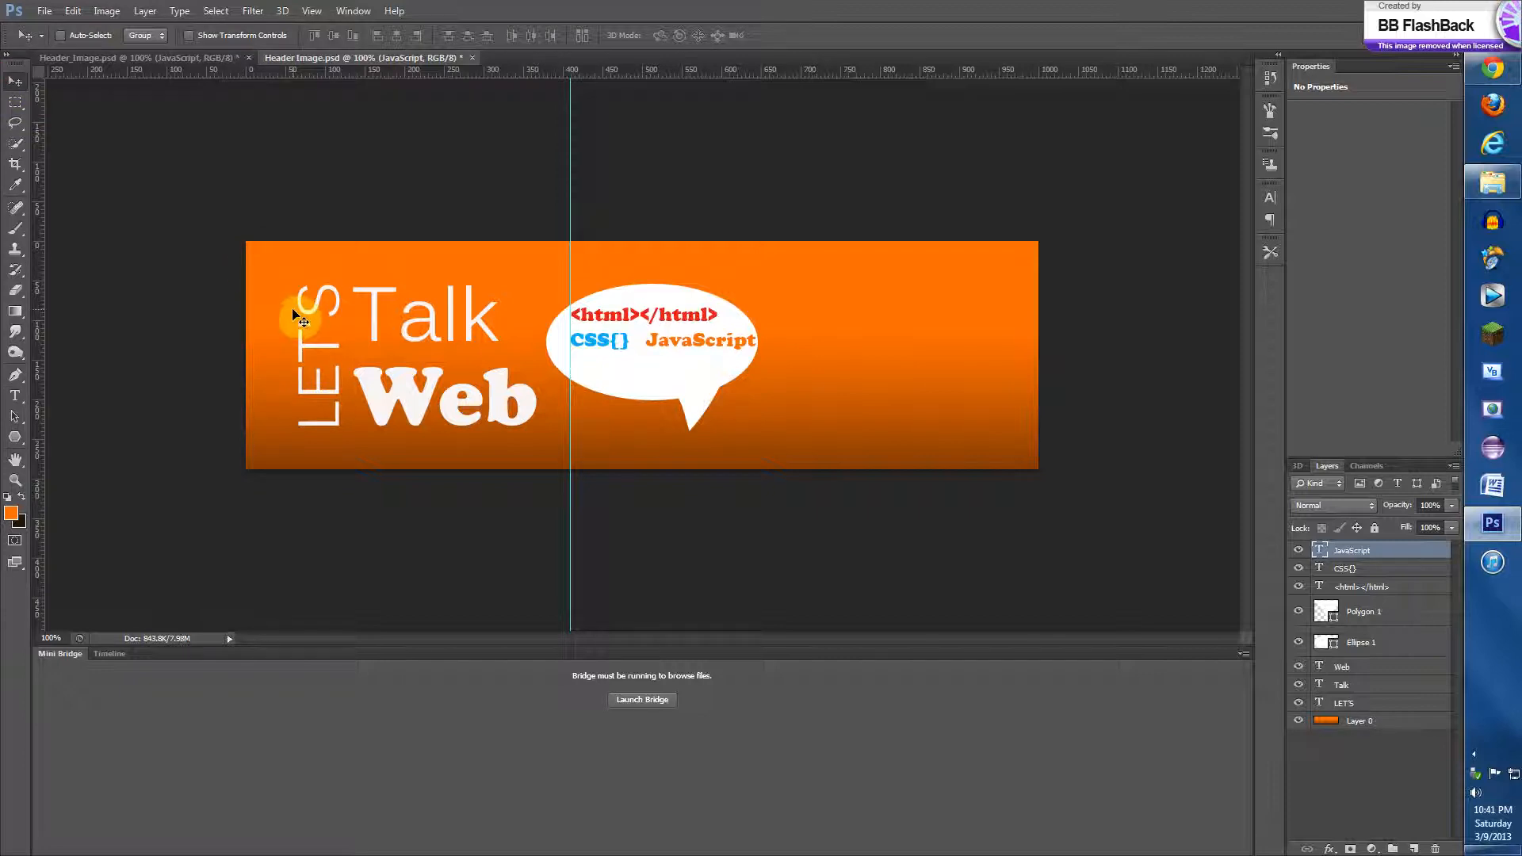
key("Left")
key("Left")
key("Left")
key("Left")
key("Left")
key("Left")
key("Left")
key("Left")
key("Left")
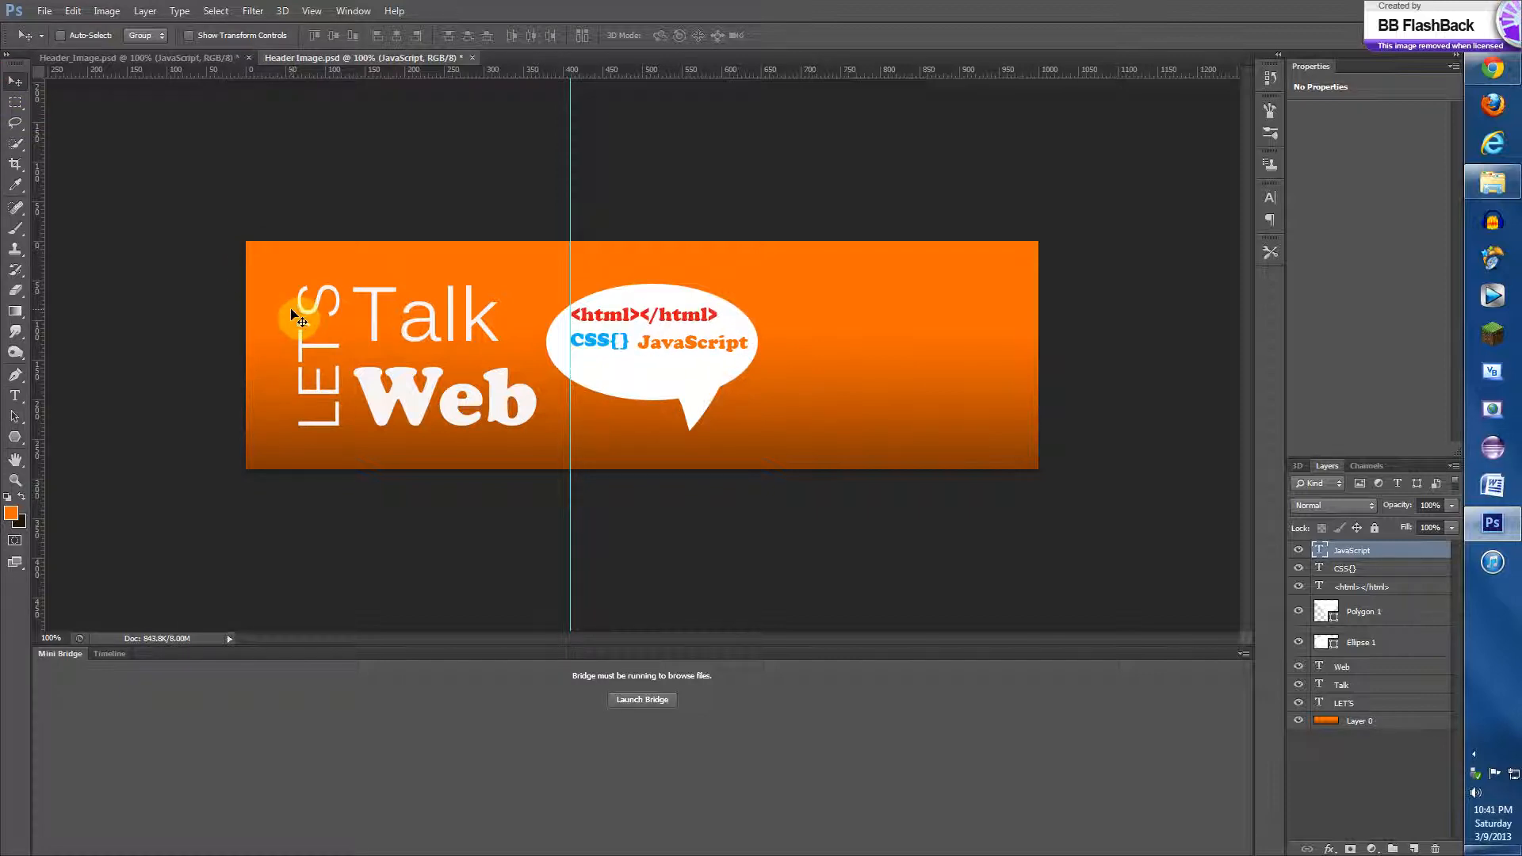
- Place a horizontal guide beneath the CSS{} and JavaScript line and fine-tune the JavaScript text's position against it
left_click_drag(655, 73, 661, 349)
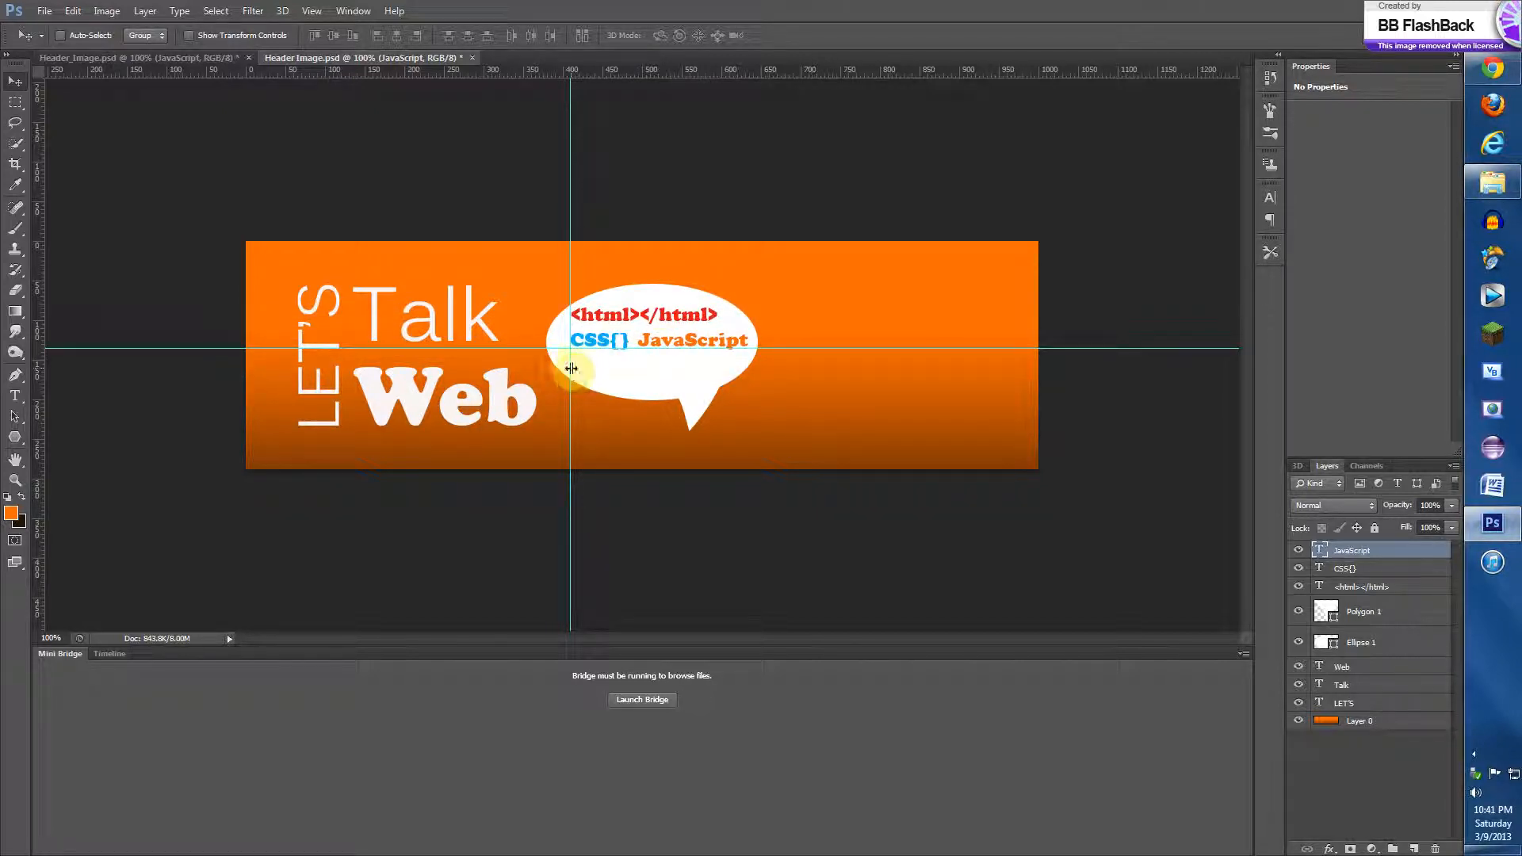
key("Up")
key("Down")
key("Down")
key("Left")
key("Left")
key("Left")
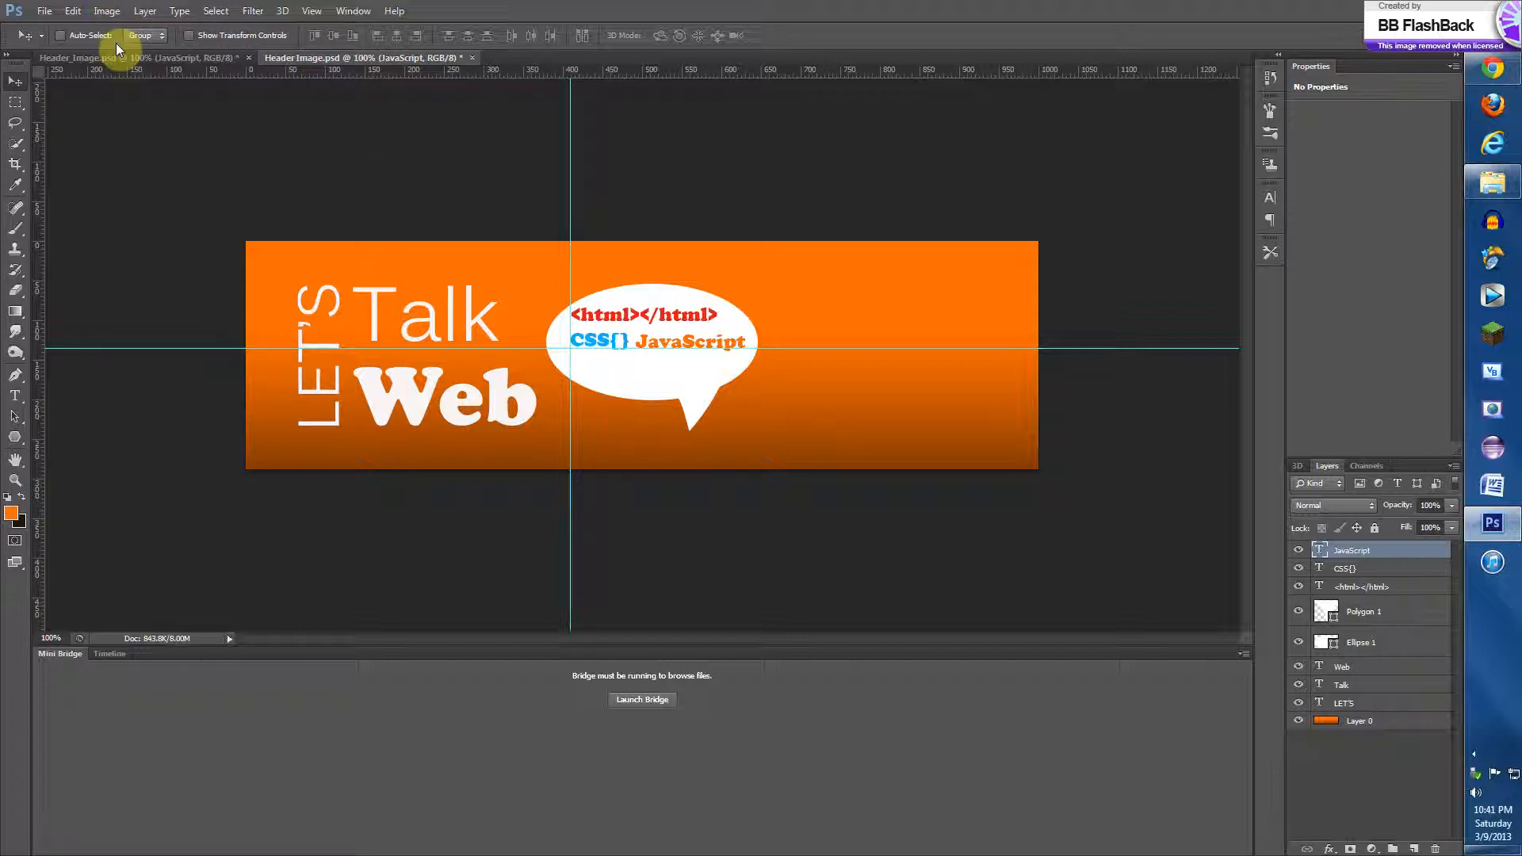
- Copy the colour code 0b4ada from the PhotoShop text in the reference document
left_click(144, 55)
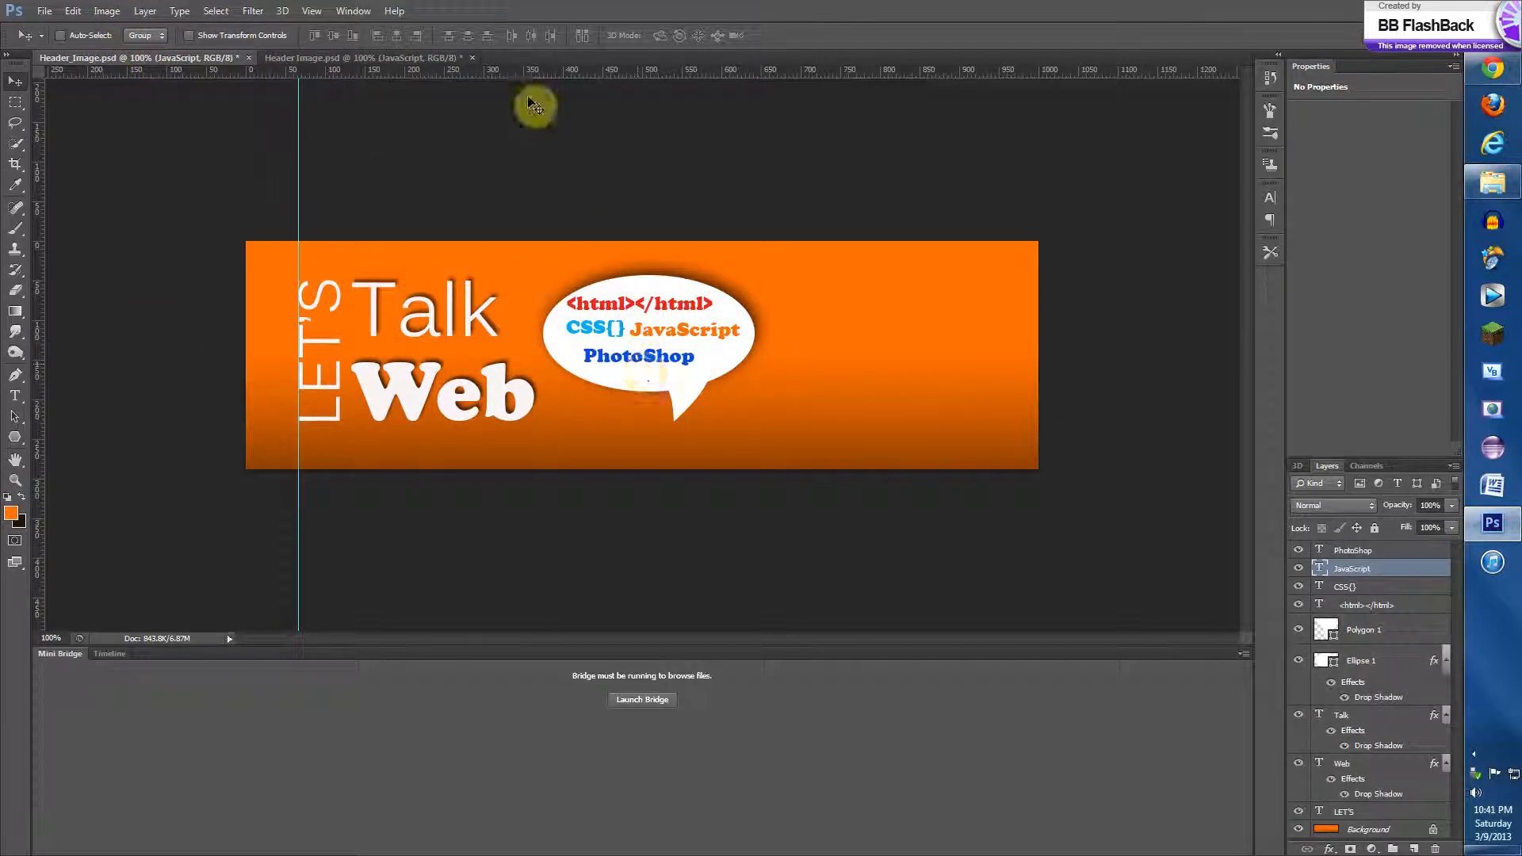
left_click(15, 396)
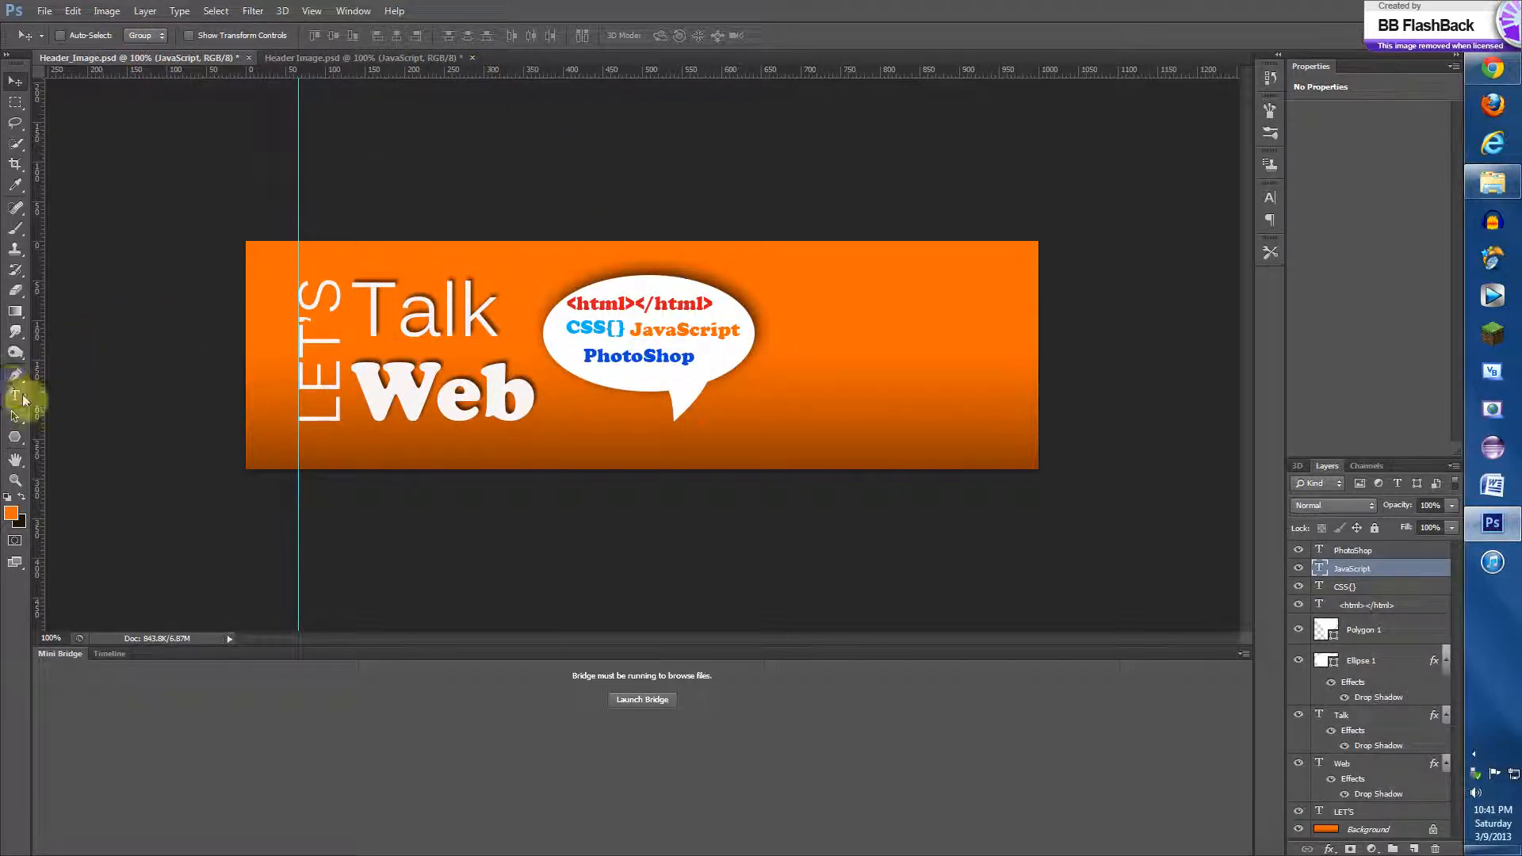
left_click(644, 360)
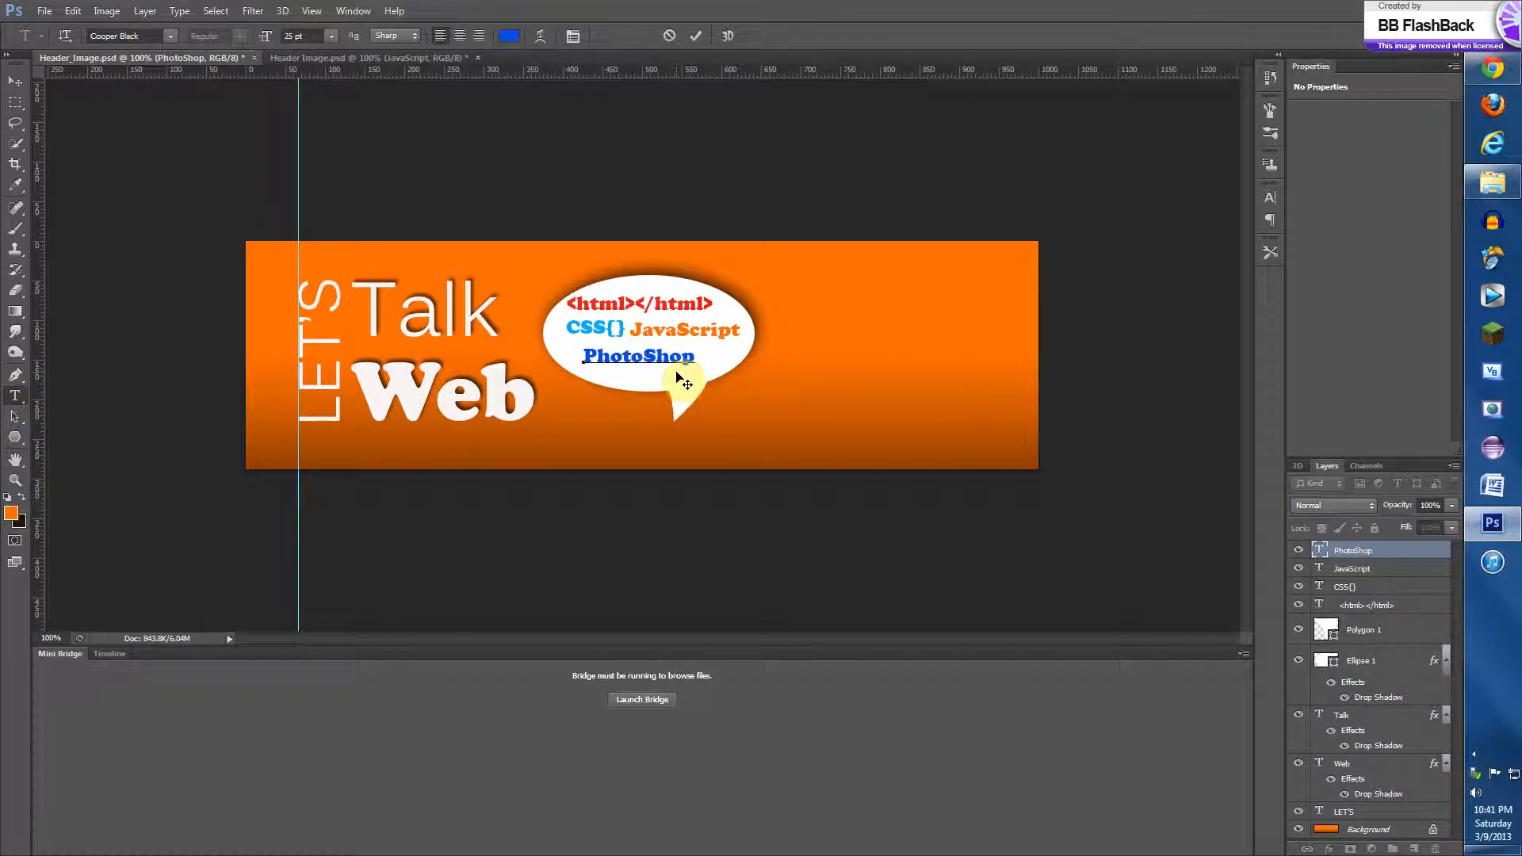
left_click(510, 37)
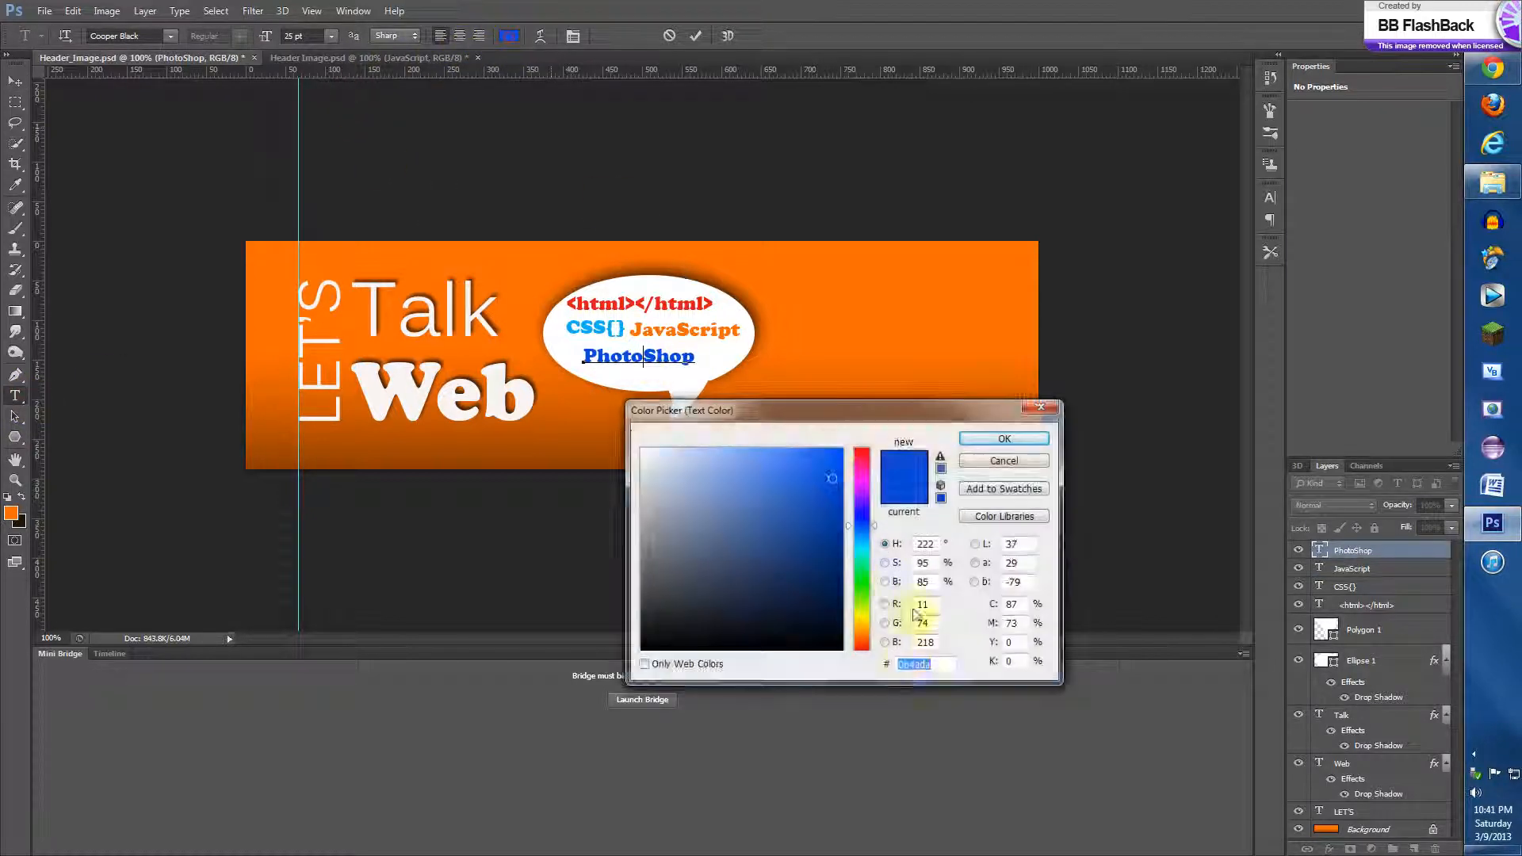
right_click(918, 664)
left_click(956, 497)
left_click(986, 441)
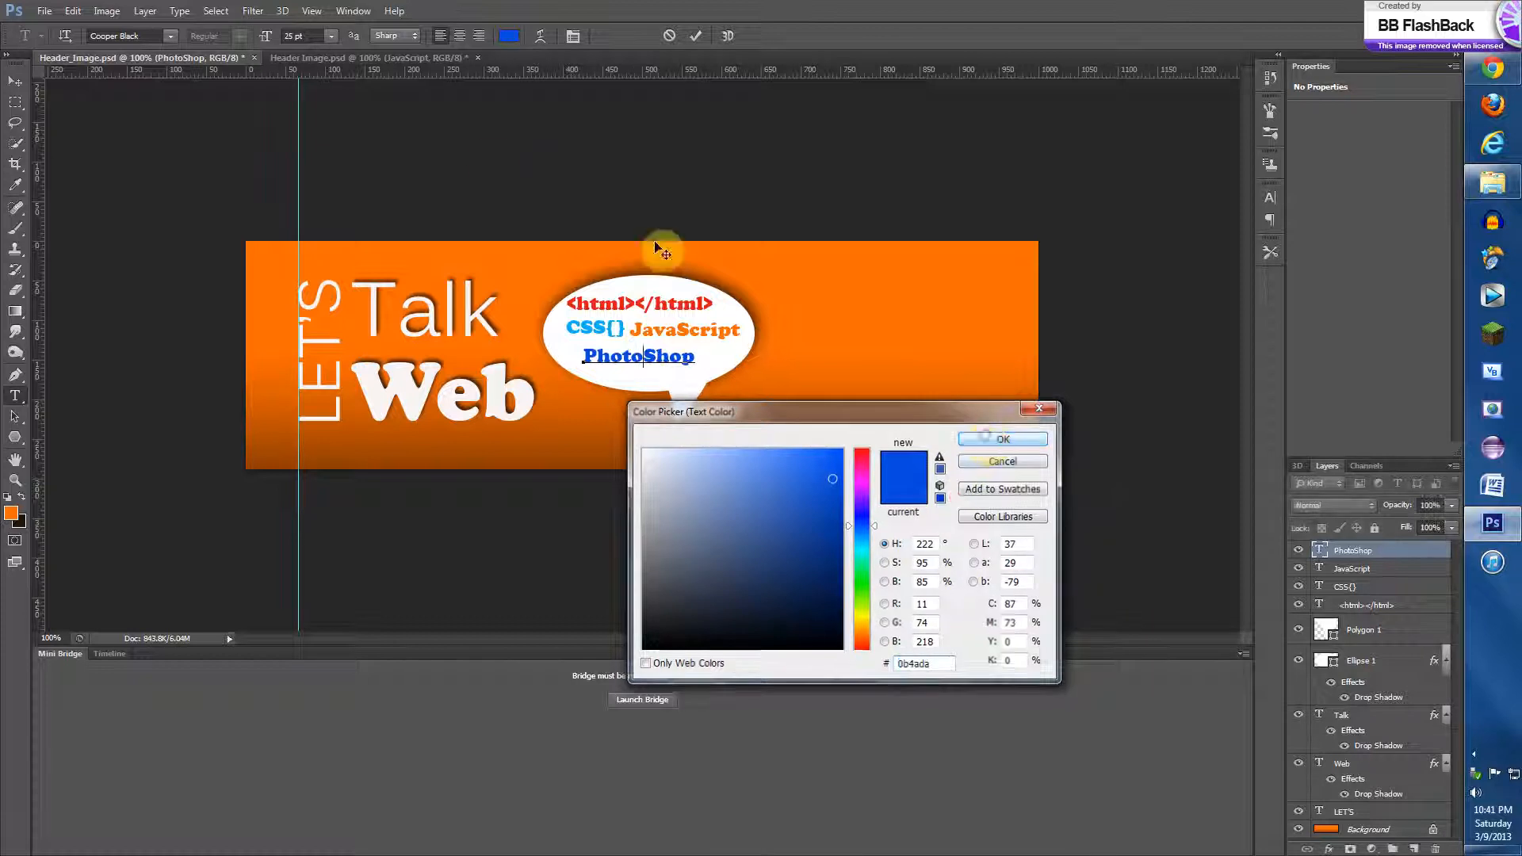
- Add the text PhotoShop below the CSS{} line in the working document's speech bubble
left_click(420, 57)
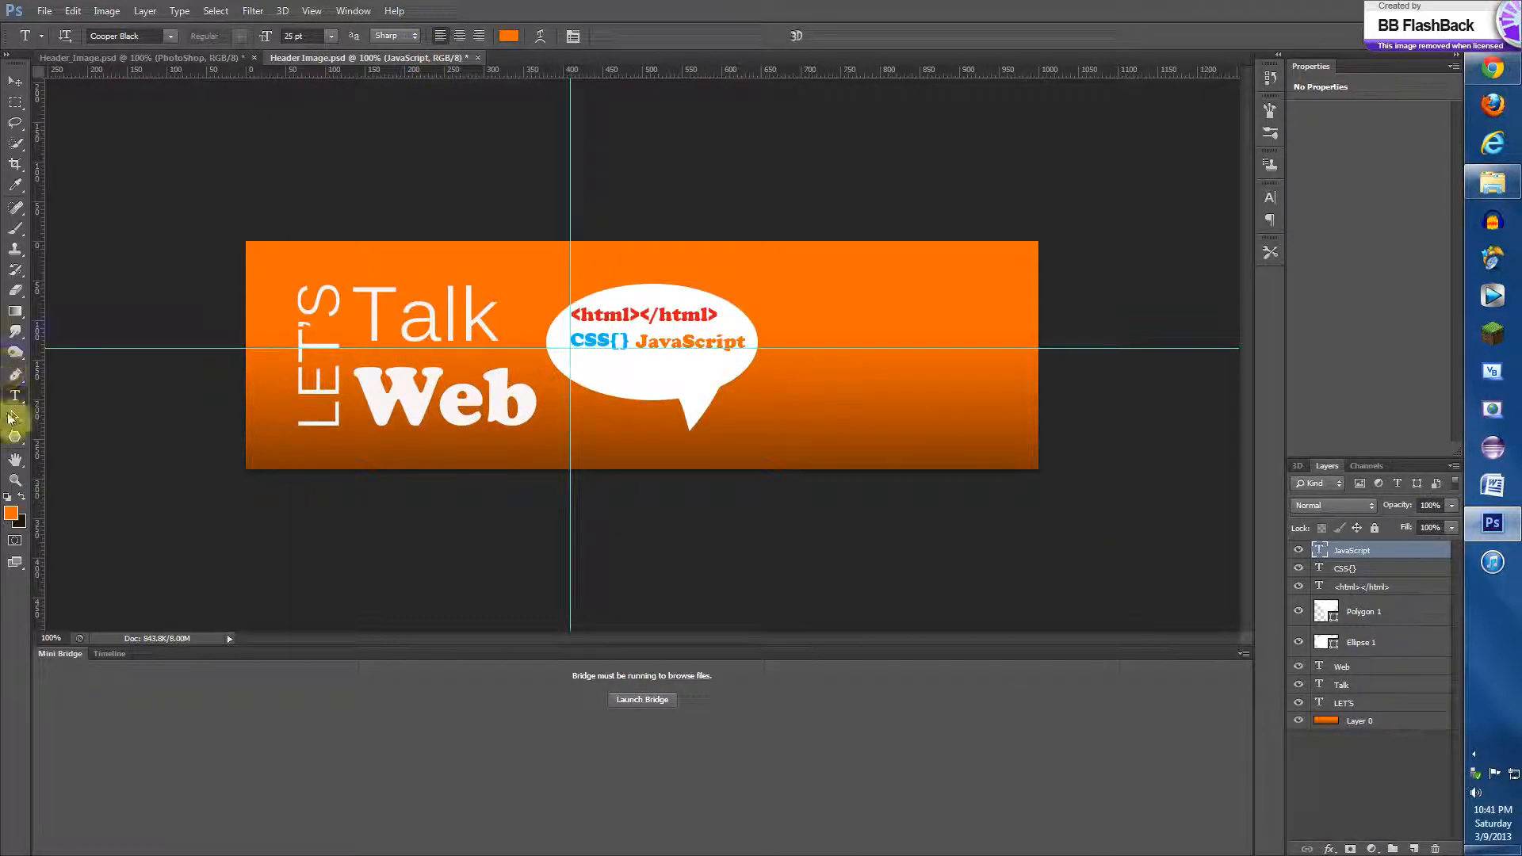
left_click(620, 382)
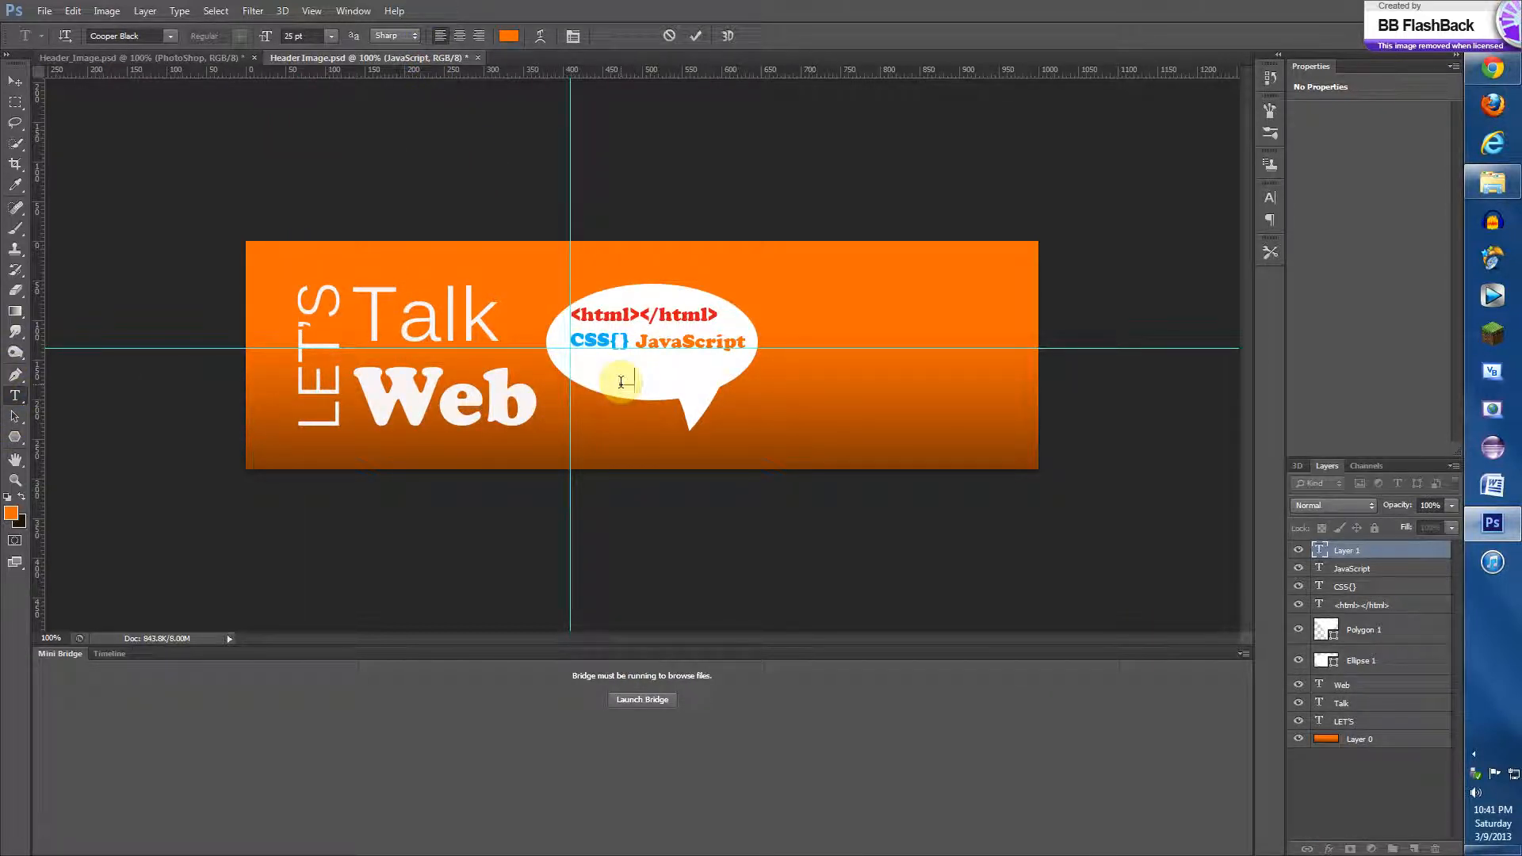
type("PhotoShop")
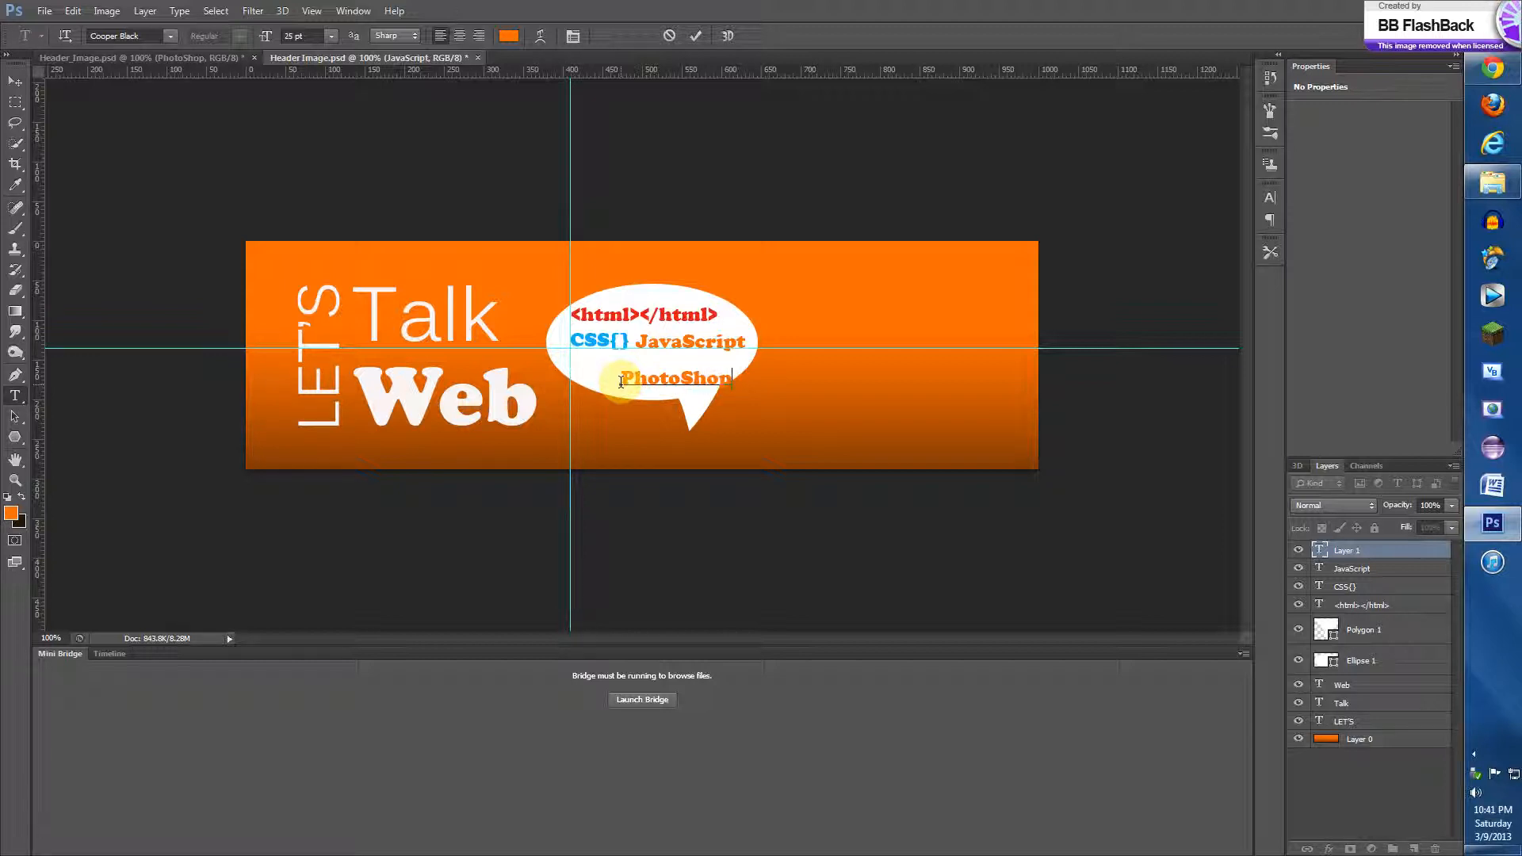
- Apply the copied colour 0b4ada to the whole PhotoShop text in the working document
left_click(508, 35)
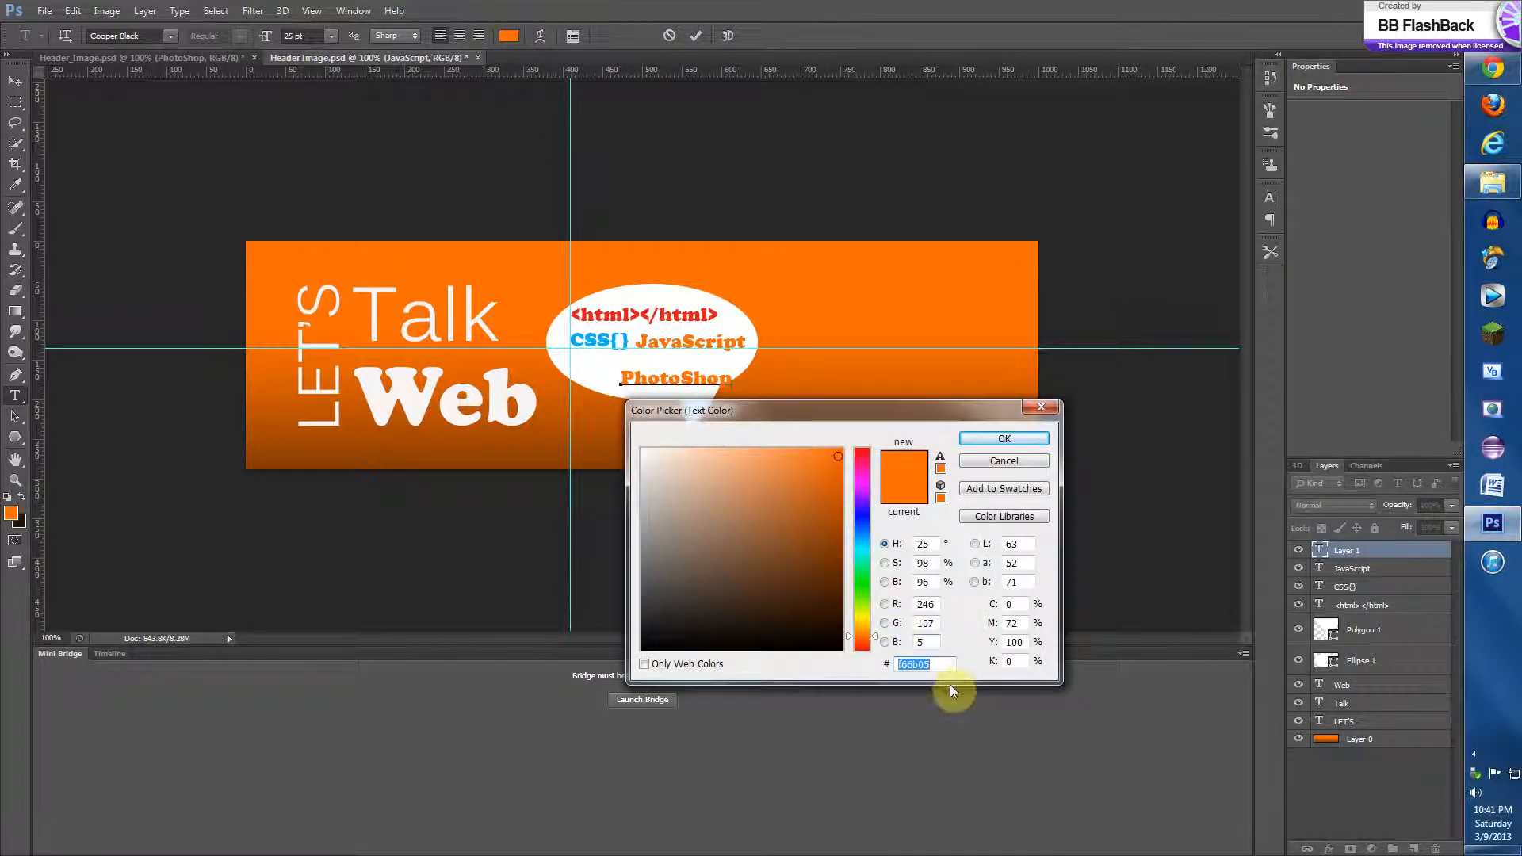
key("ctrl+v")
left_click(967, 438)
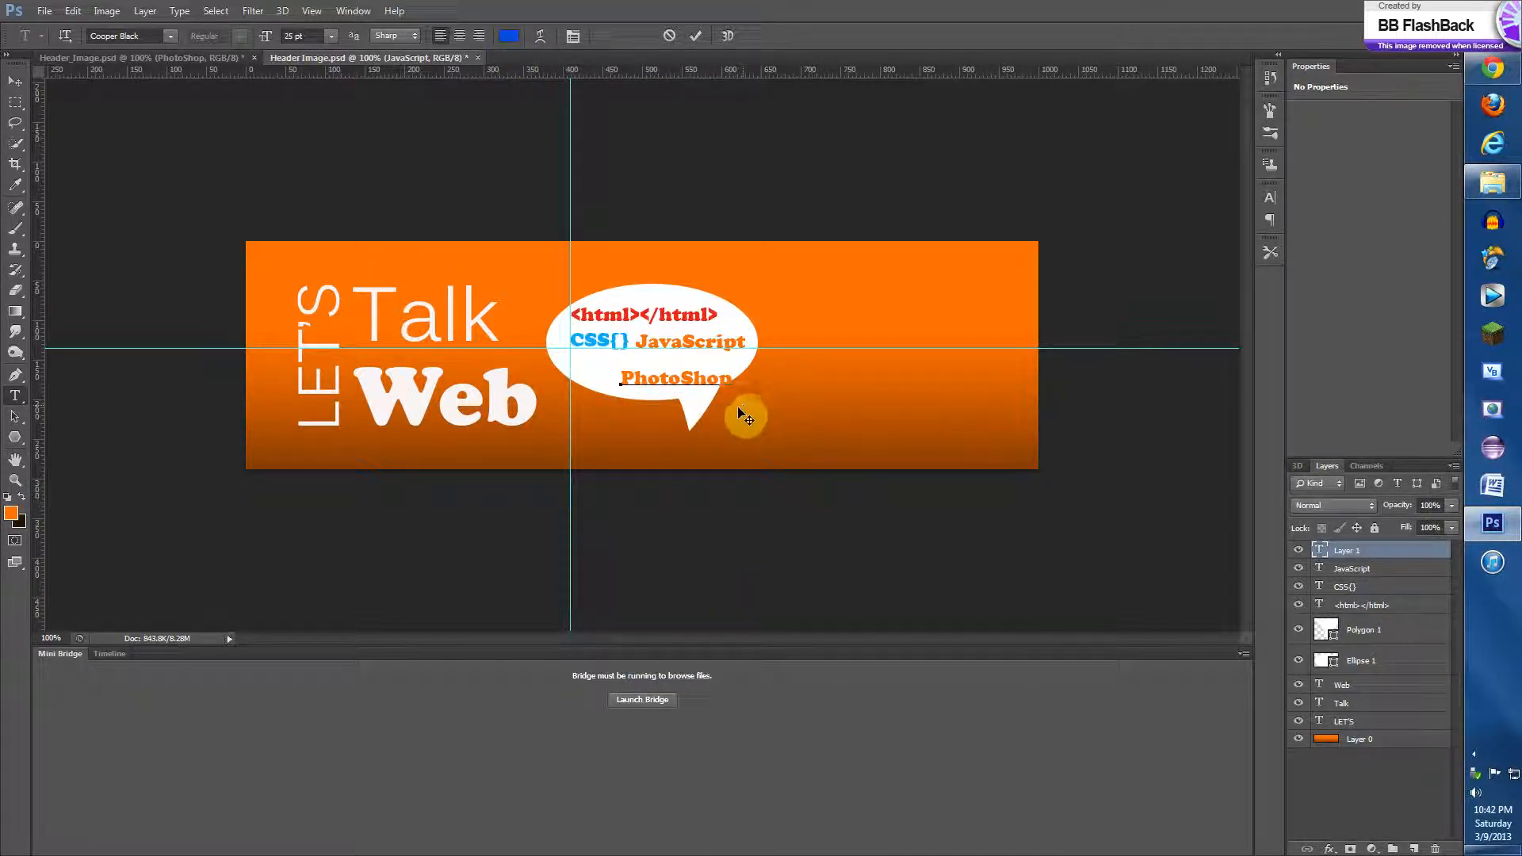
left_click_drag(733, 378, 584, 376)
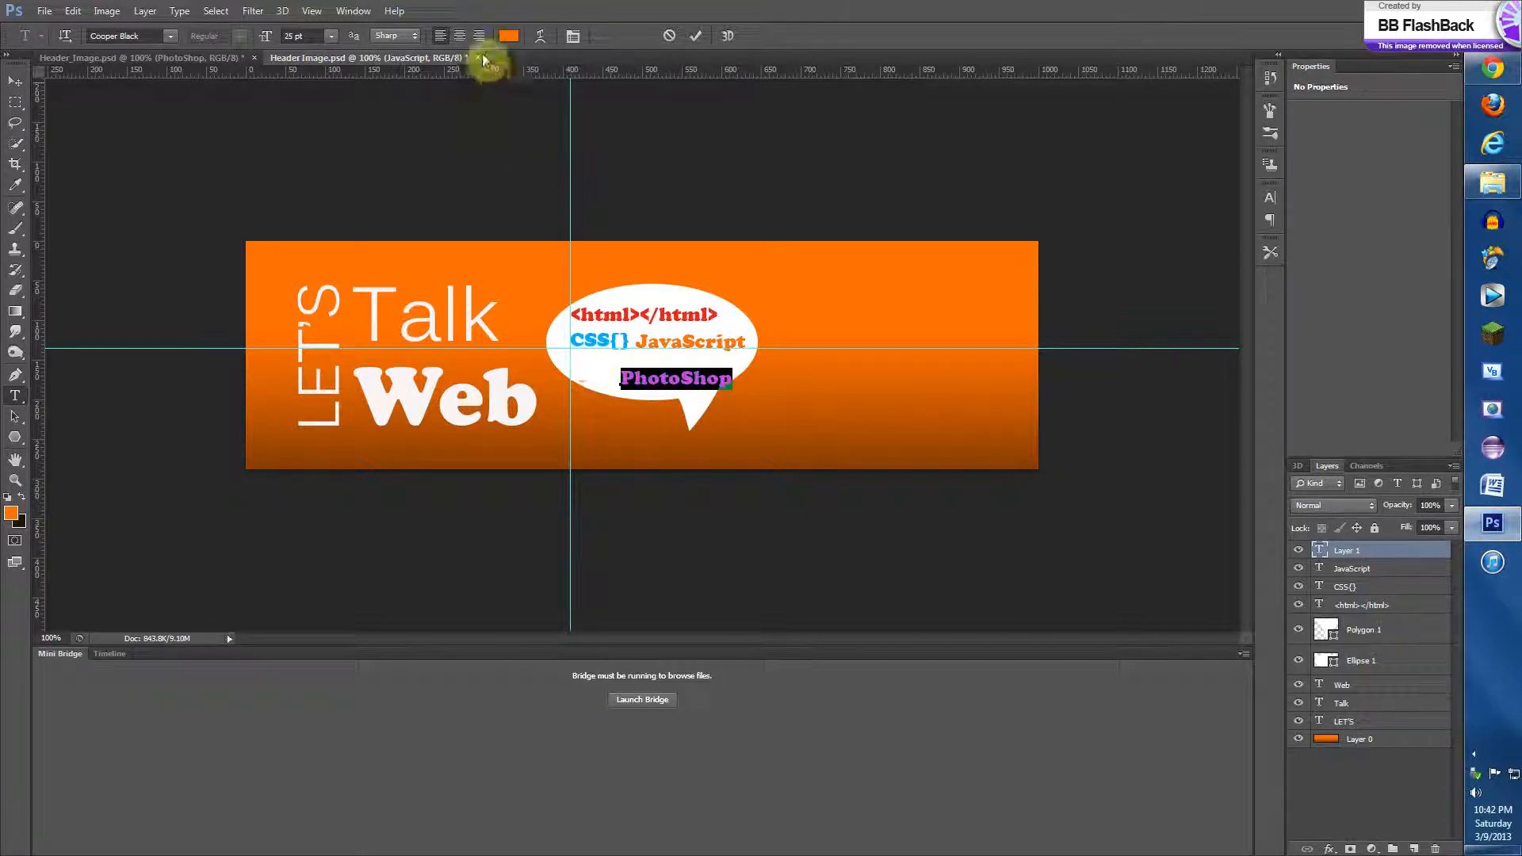
left_click(508, 36)
key("ctrl+v")
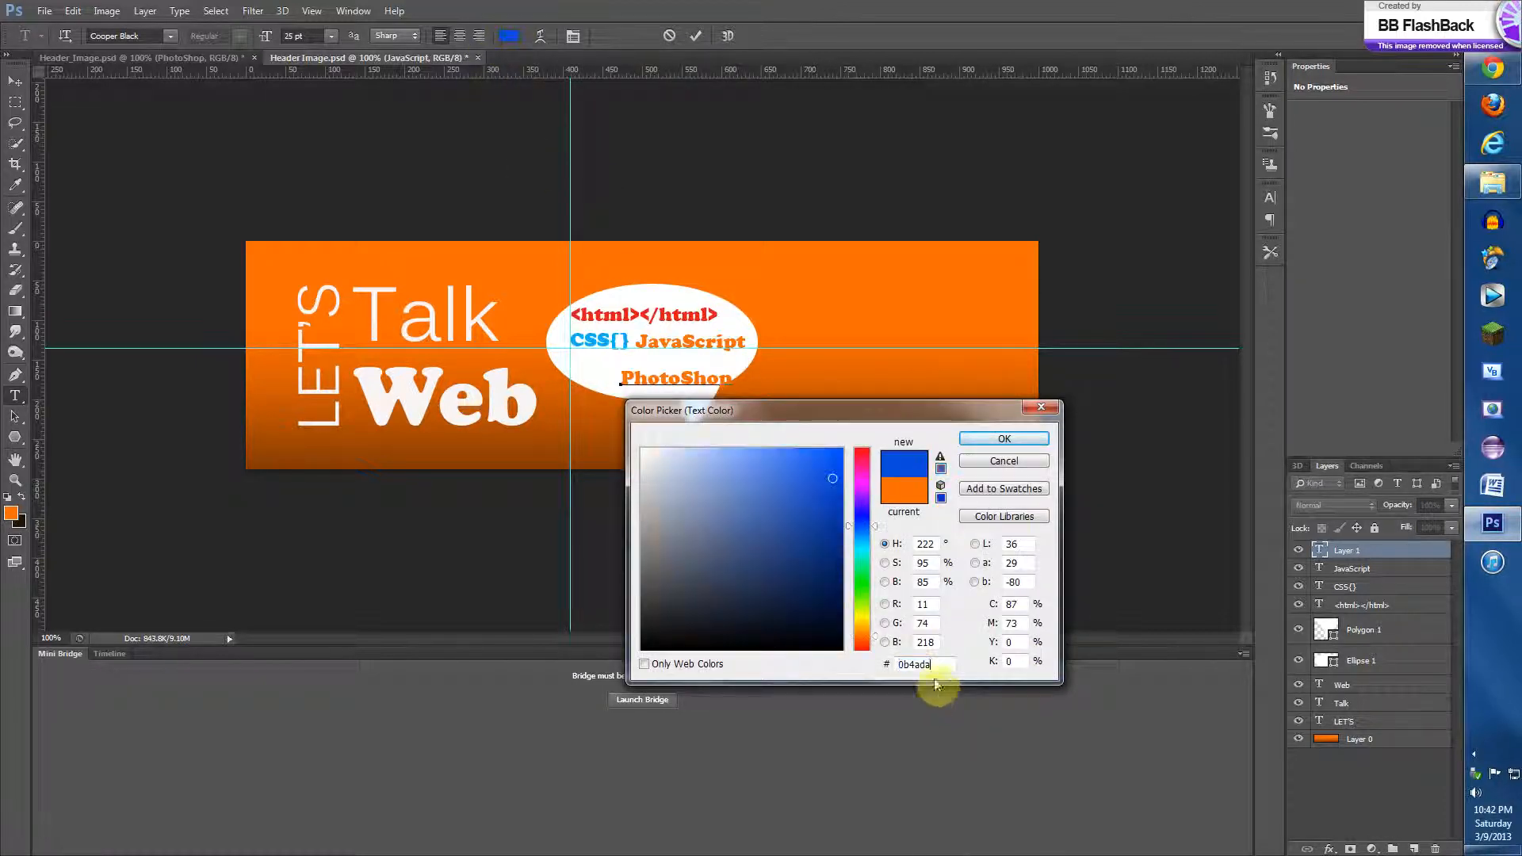
left_click(1000, 440)
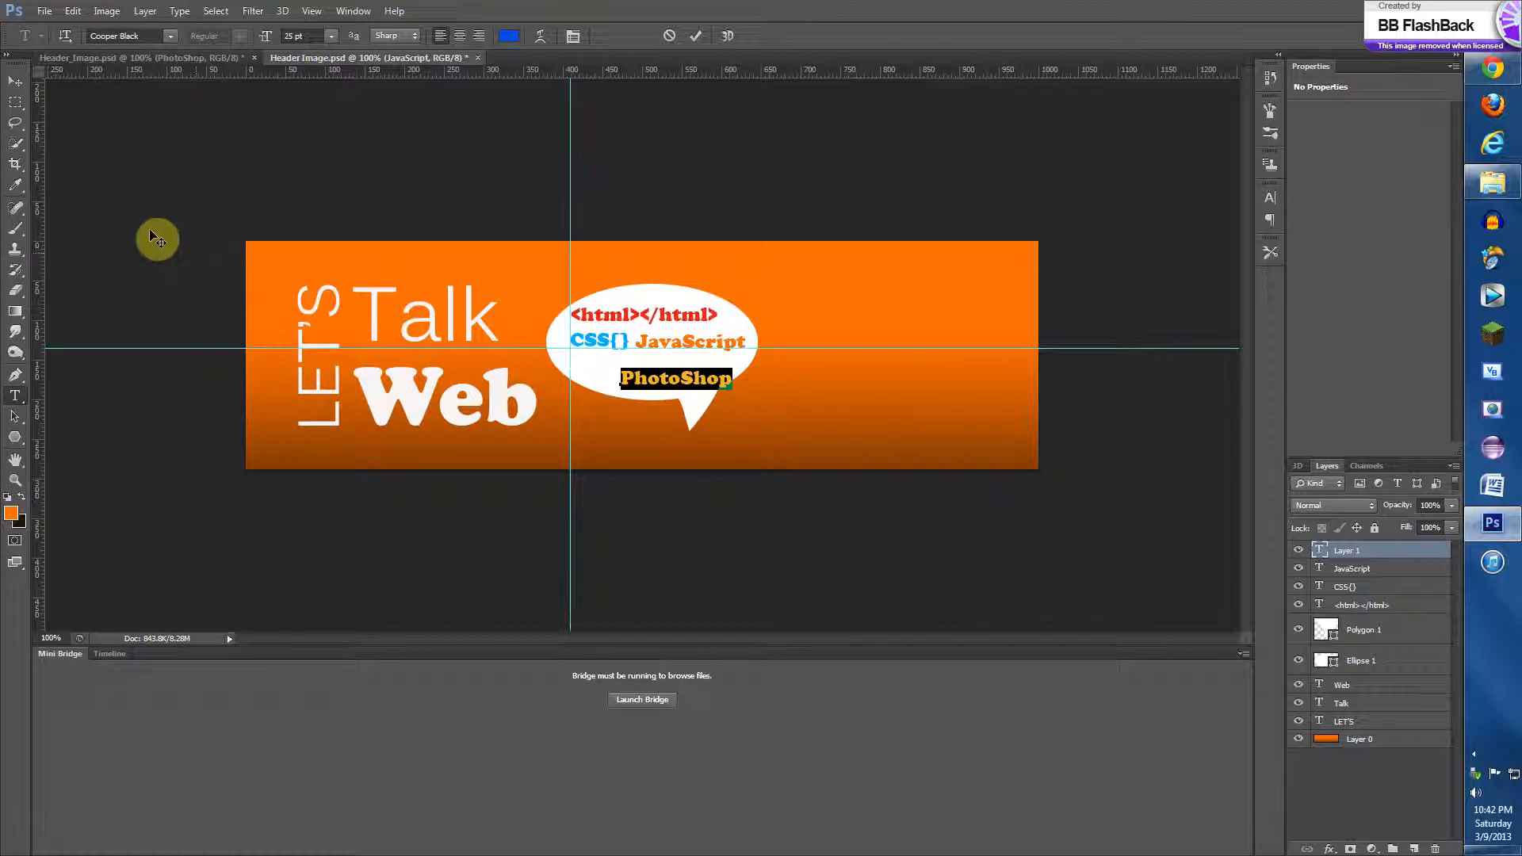
- Nudge the PhotoShop text left and up until it sits just under the CSS{} and JavaScript line inside the bubble
left_click(15, 81)
key("Left")
key("Left")
key("Left")
key("Left")
key("Left")
key("Left")
key("Left")
key("Left")
key("Left")
key("Left")
key("Left")
key("Left")
key("Left")
key("Left")
key("Left")
key("Left")
key("Left")
key("Left")
key("Left")
key("Left")
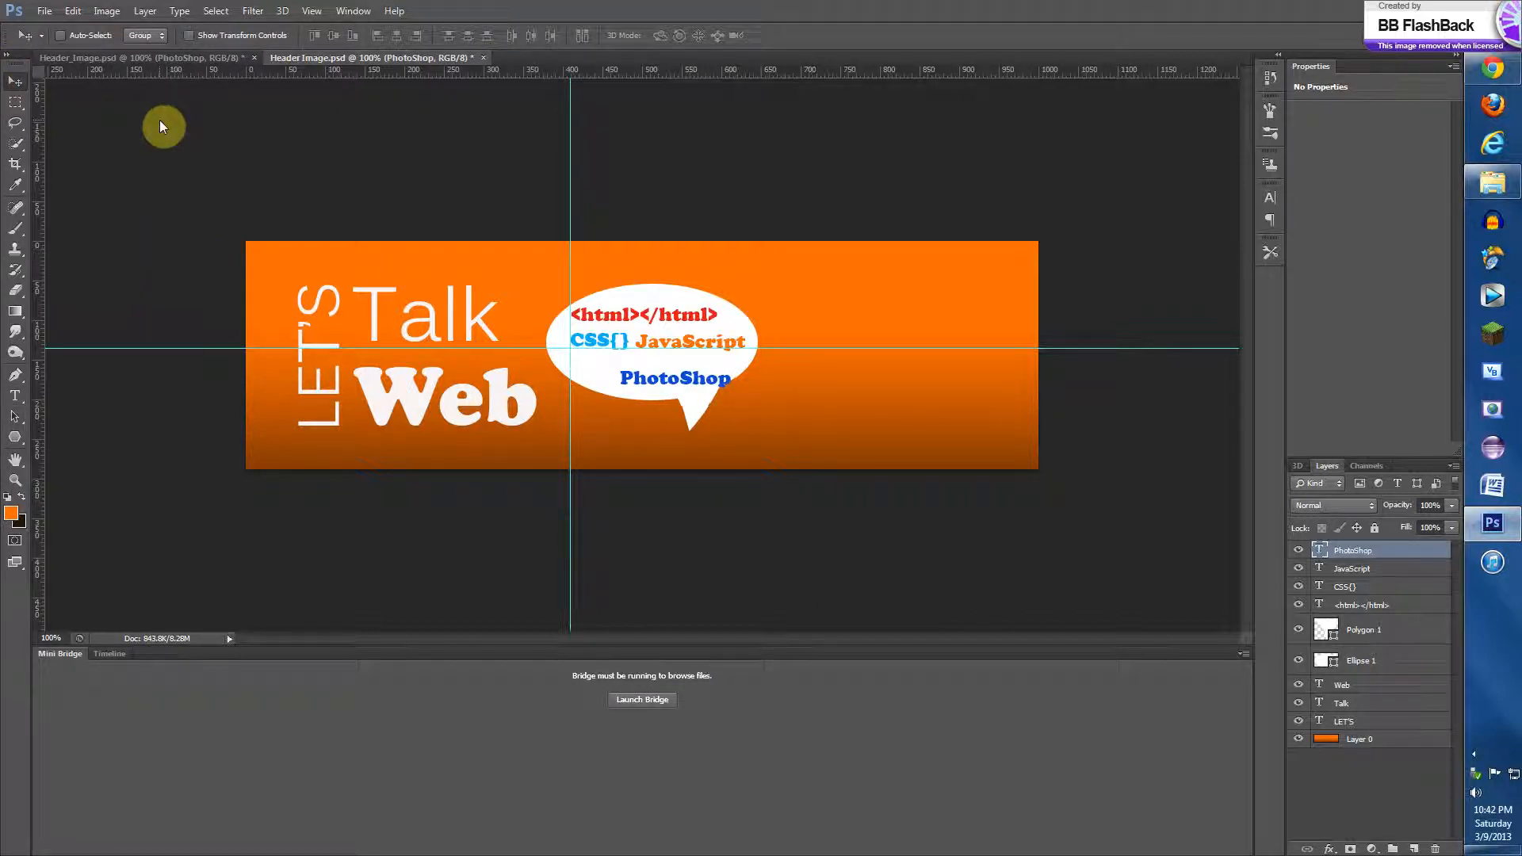
key("Up")
key("Up")
key("Up")
key("Up")
key("Up")
key("Up")
key("Up")
key("Up")
key("Up")
key("Up")
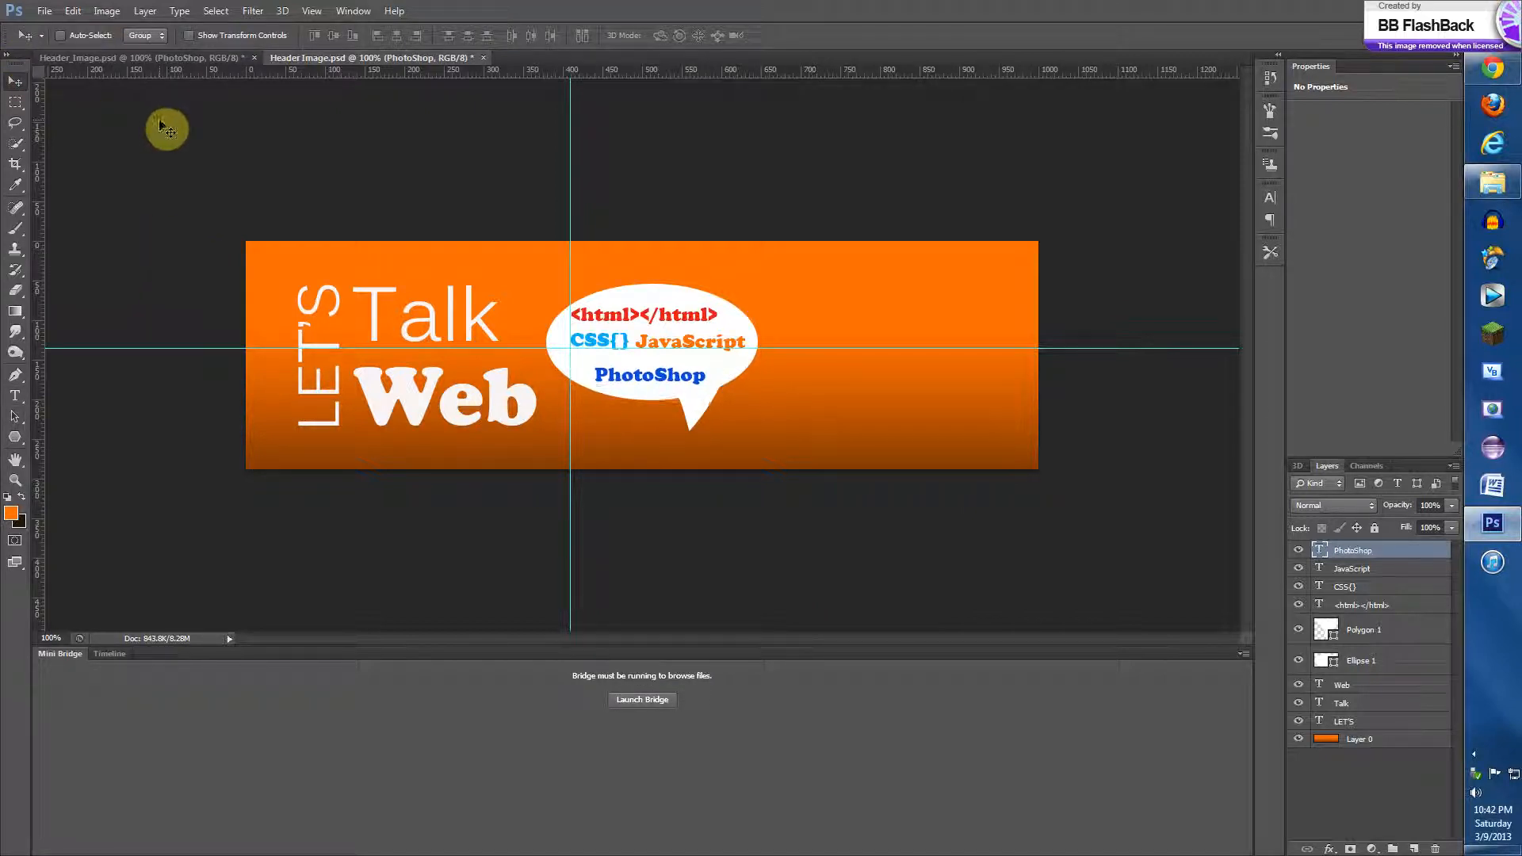
key("Left")
key("Left")
key("Left")
key("Left")
key("Left")
key("Left")
key("Left")
key("Left")
key("Left")
key("Left")
key("Left")
key("Left")
key("Left")
key("Left")
key("Left")
key("Left")
key("Left")
key("Left")
key("Up")
key("Up")
key("Up")
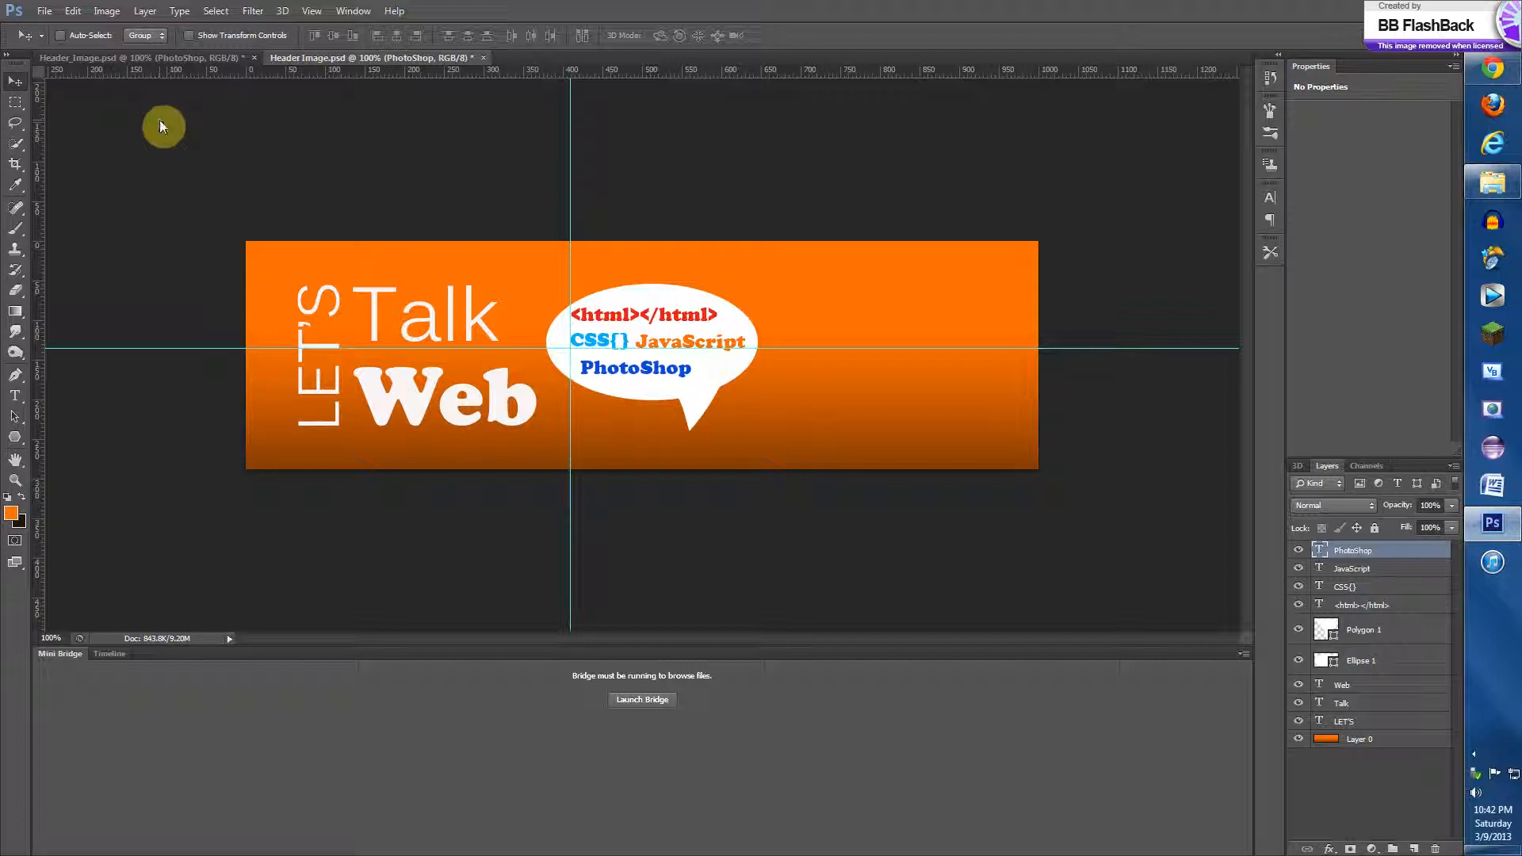
key("Up")
key("Right")
key("Right")
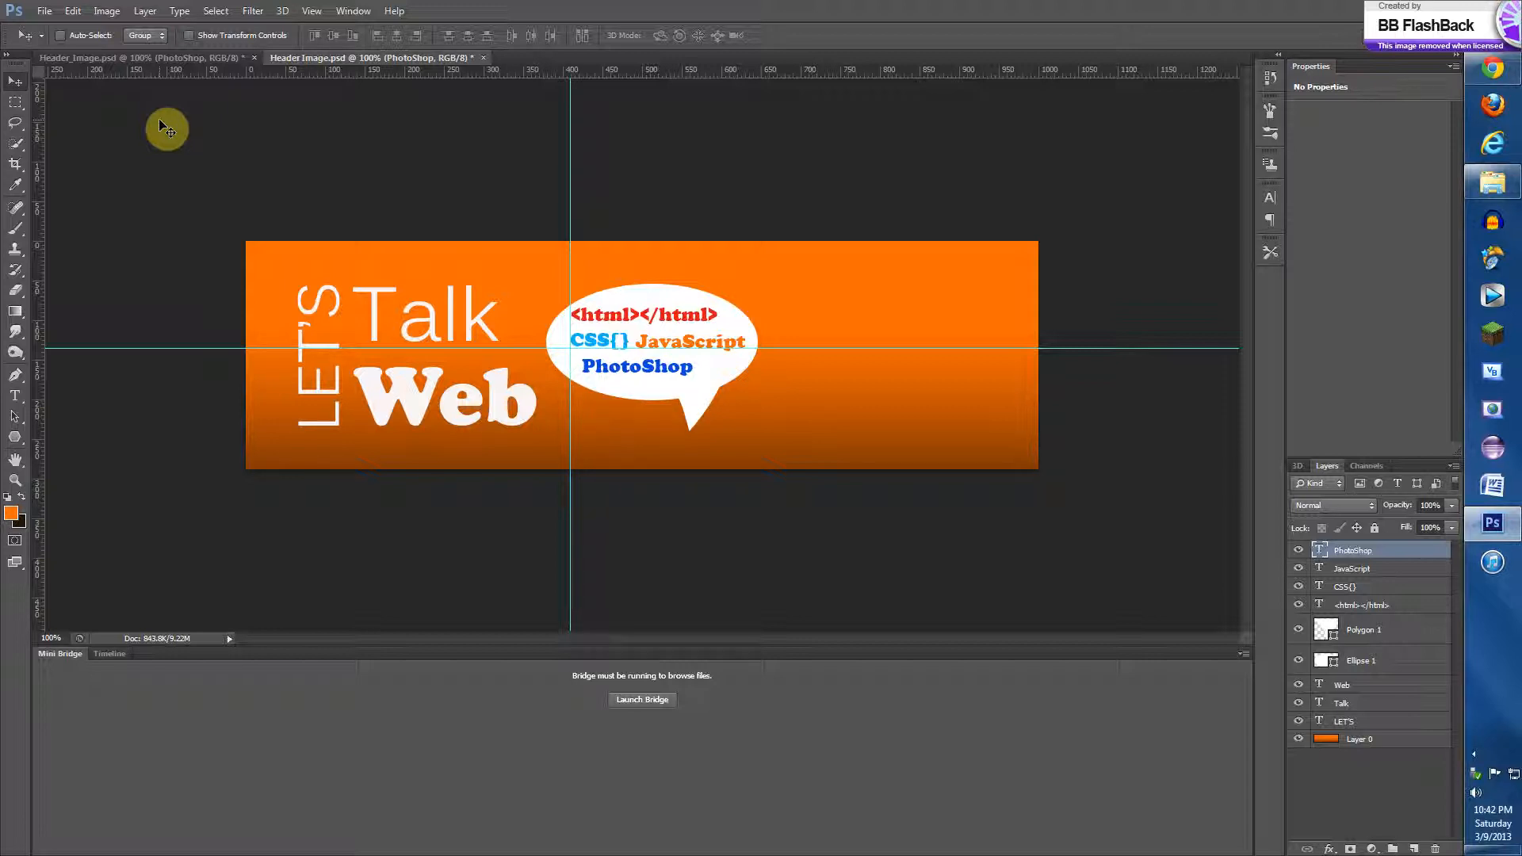
key("Right")
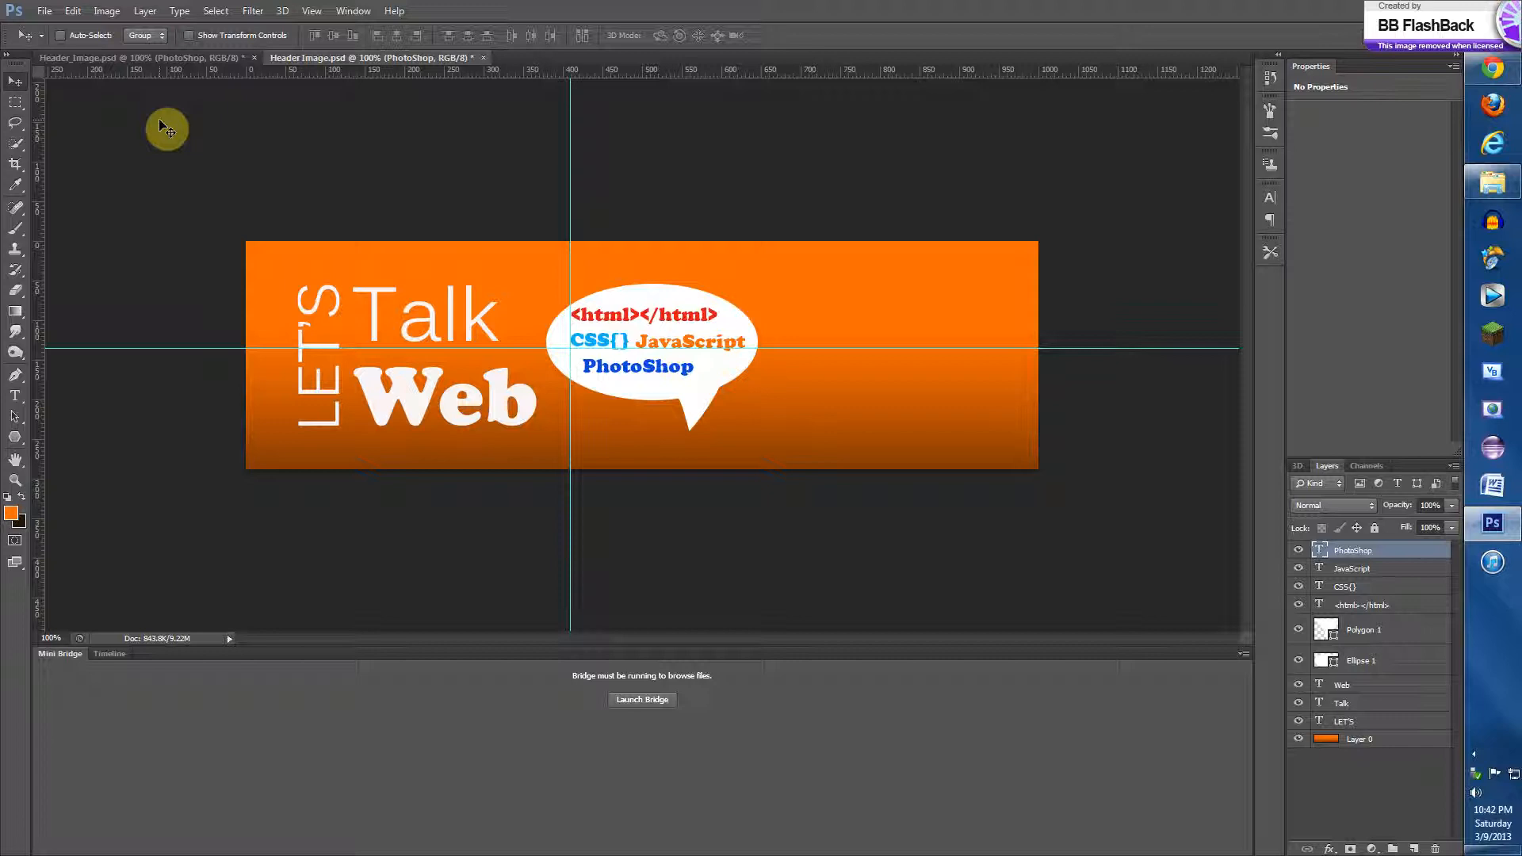
- Compare the text placement with the reference document and remove the vertical and horizontal guides from the working document
left_click(187, 55)
left_click(303, 60)
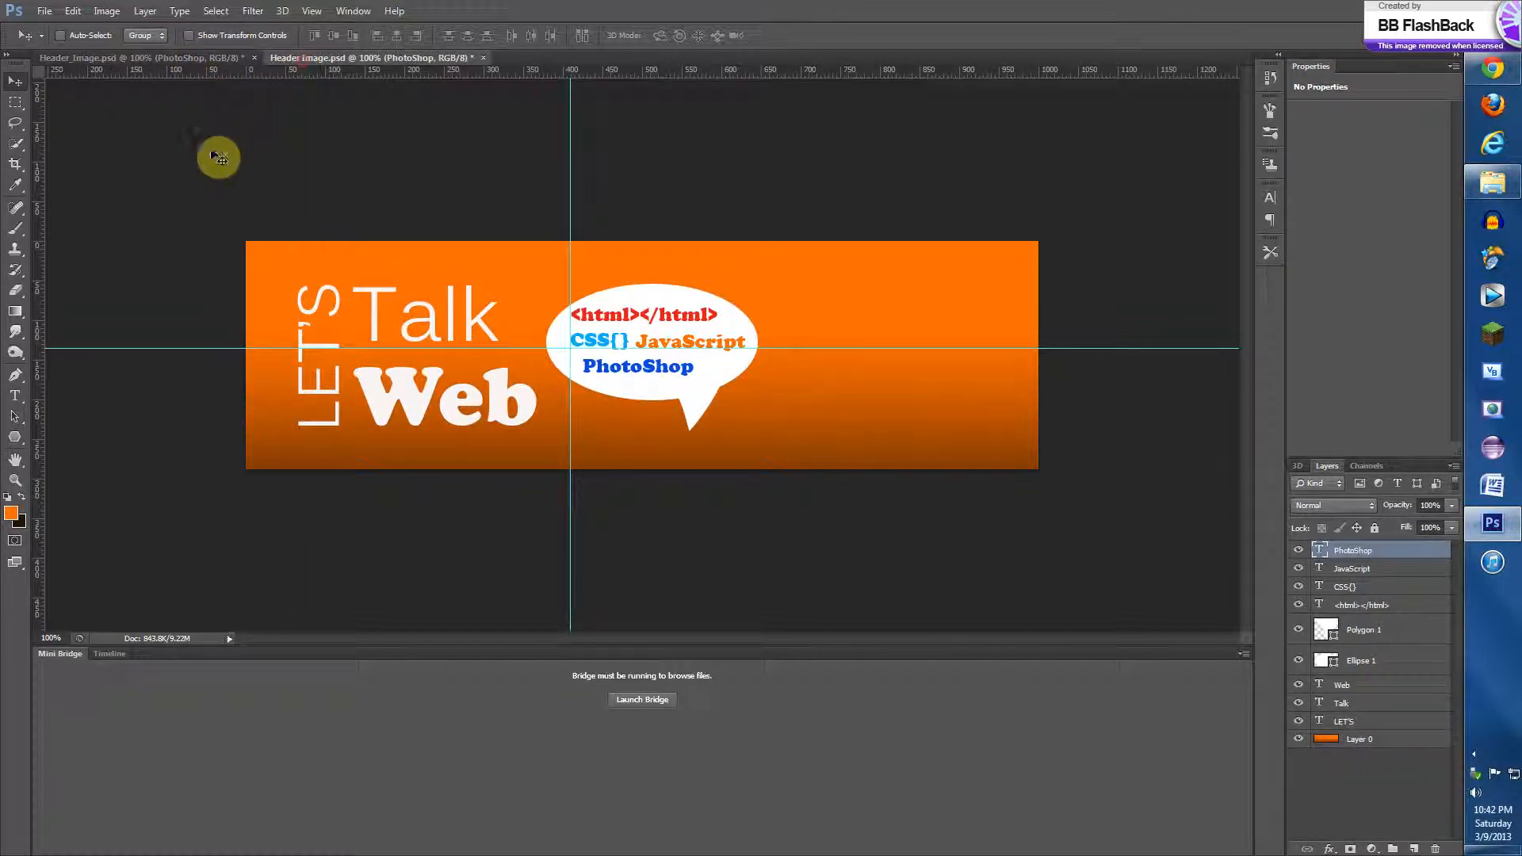
left_click_drag(571, 170, 24, 187)
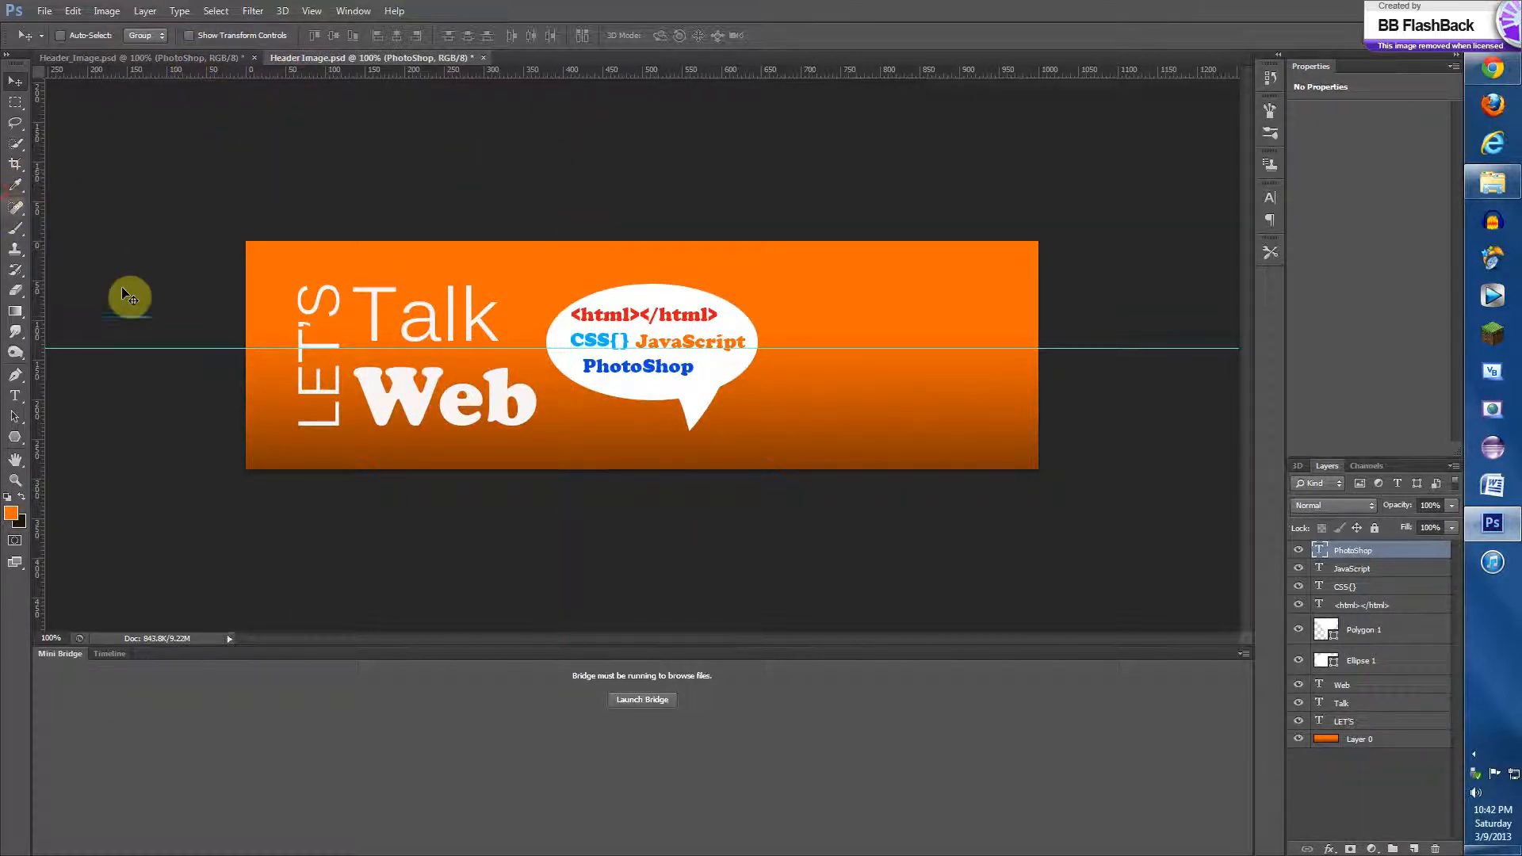
left_click_drag(138, 349, 312, 16)
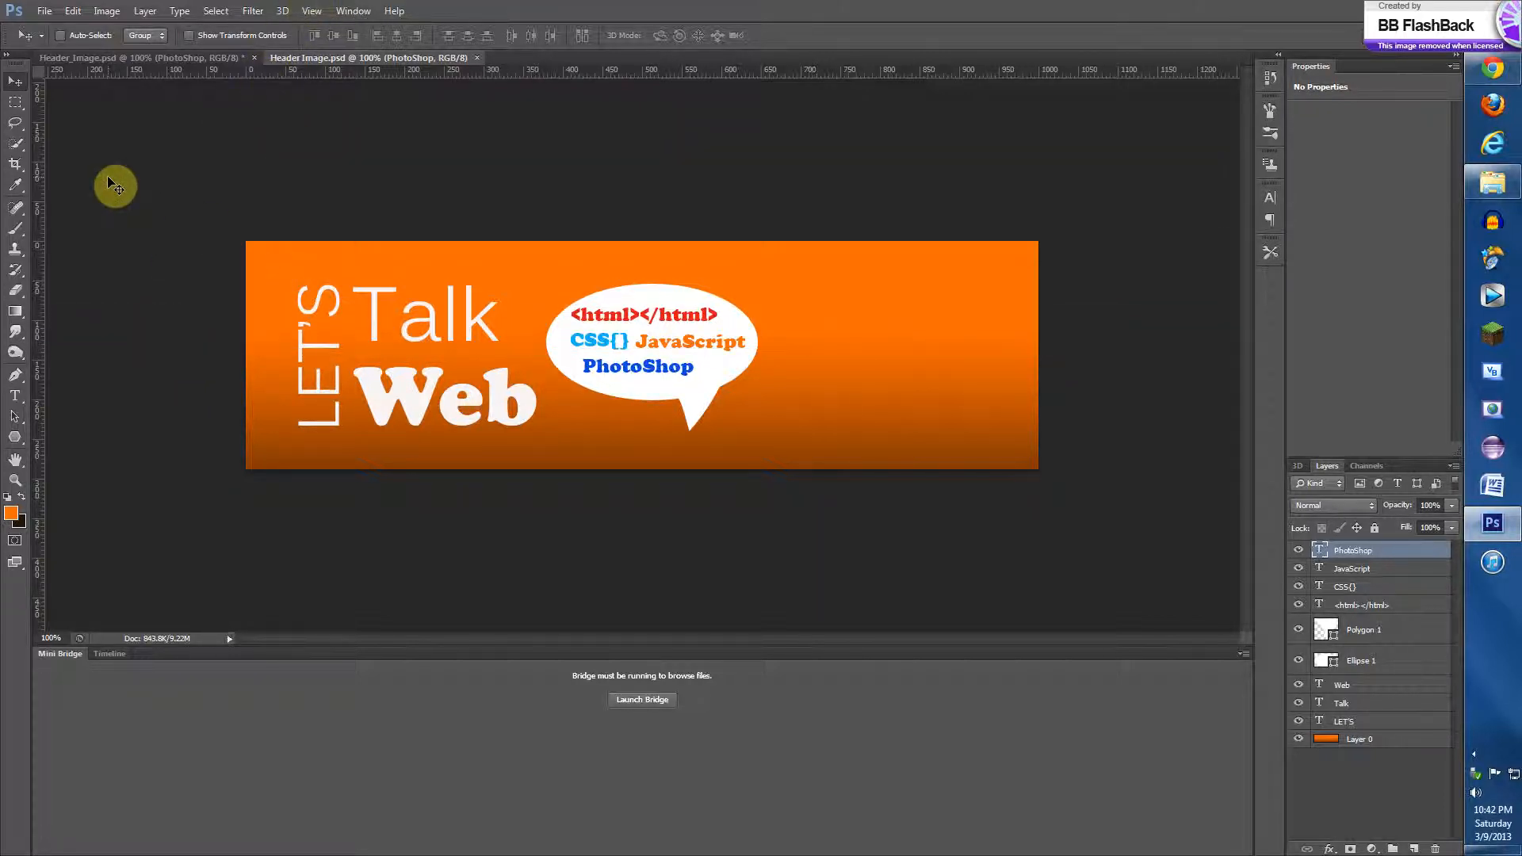
- Compare the header with the reference Header_Image.psd and add a drop shadow to the Ellipse 1 layer in Header Image.psd
left_click(161, 56)
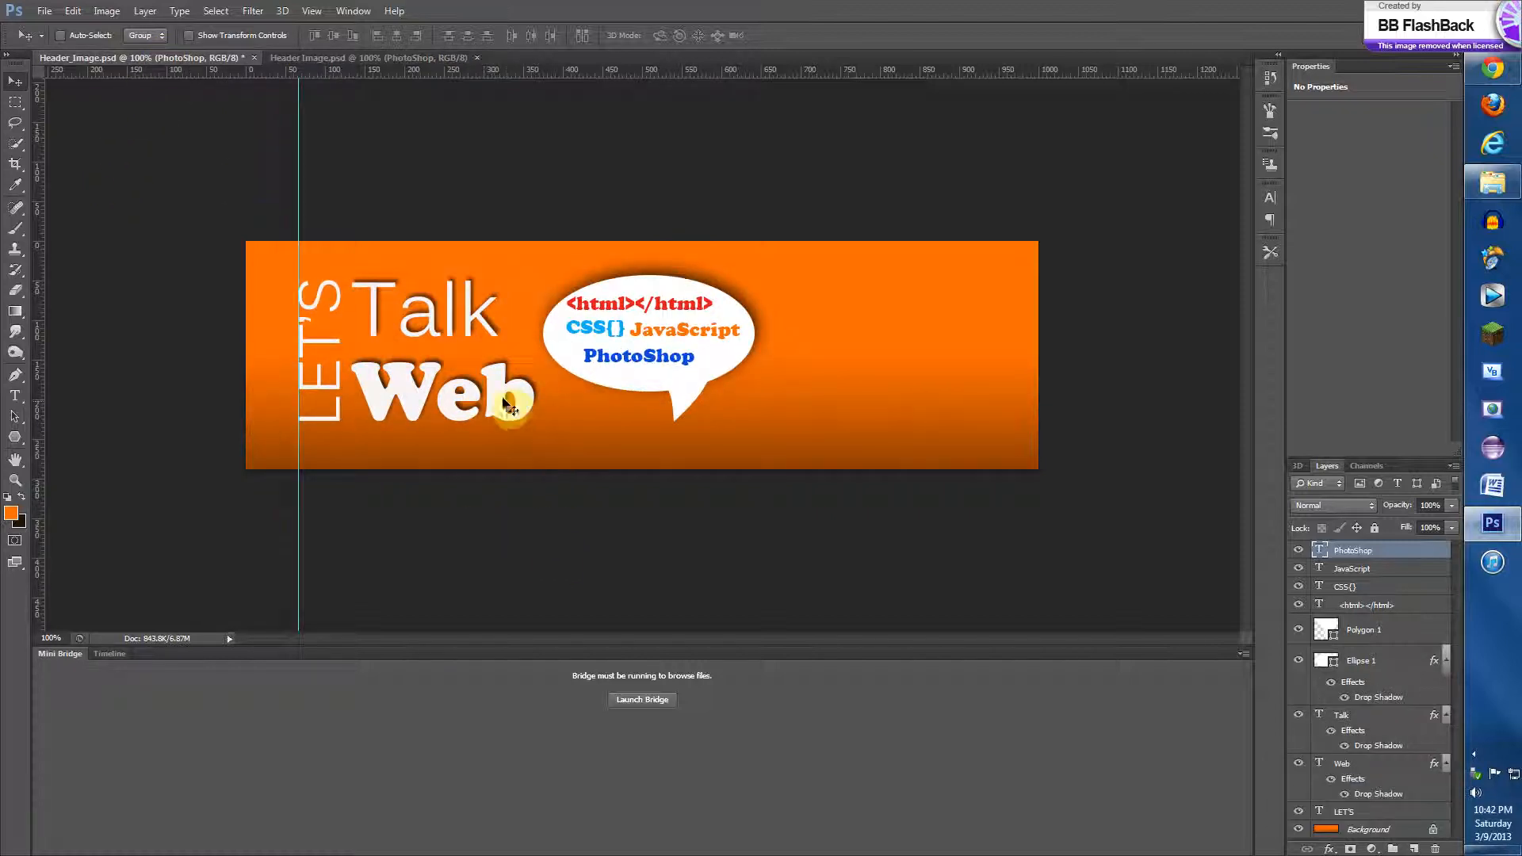
left_click(369, 59)
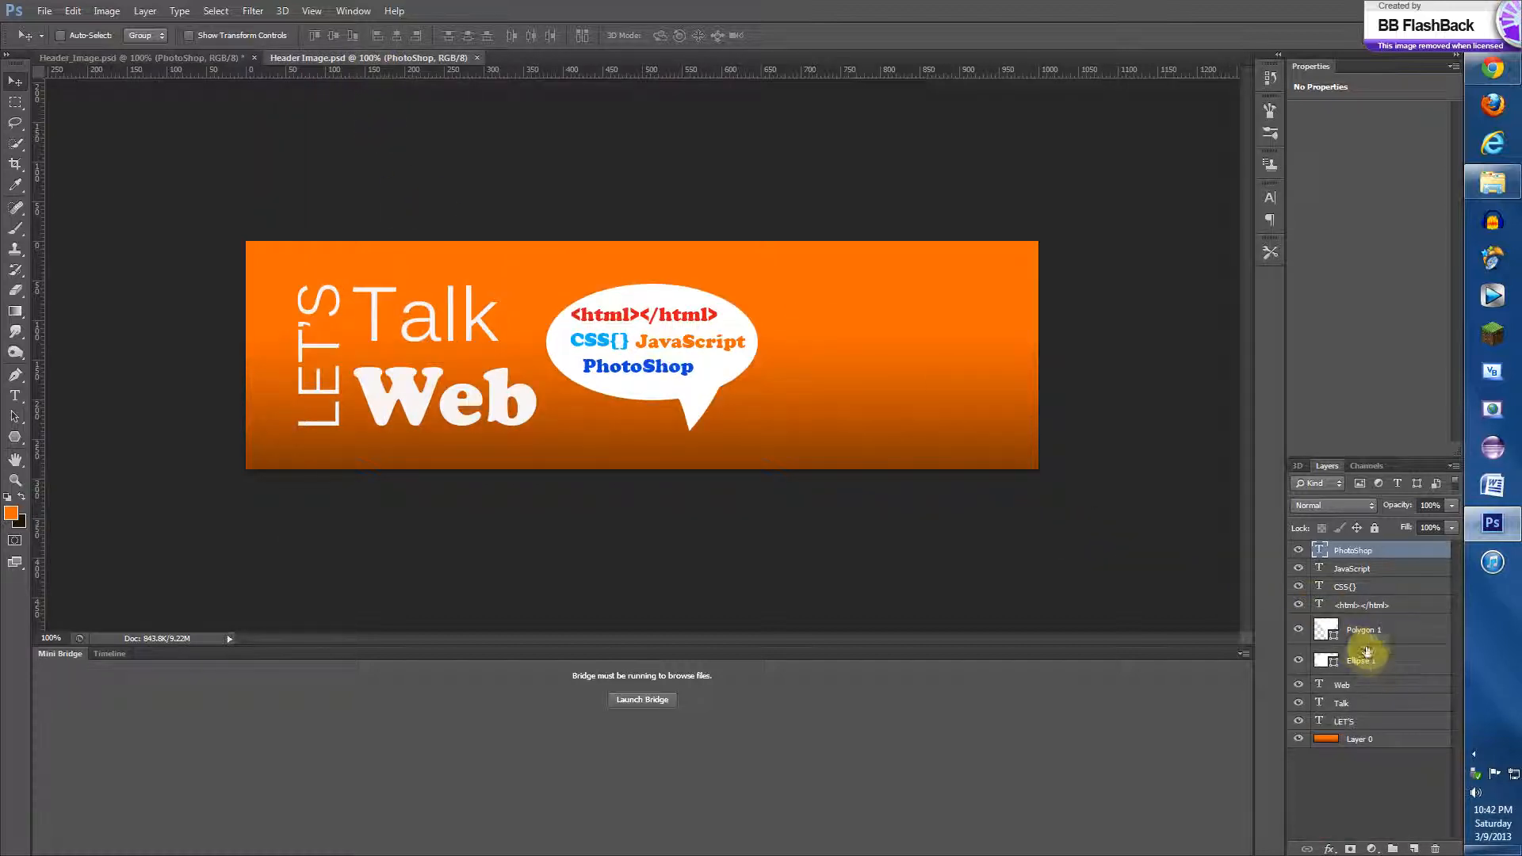
left_click(1392, 666)
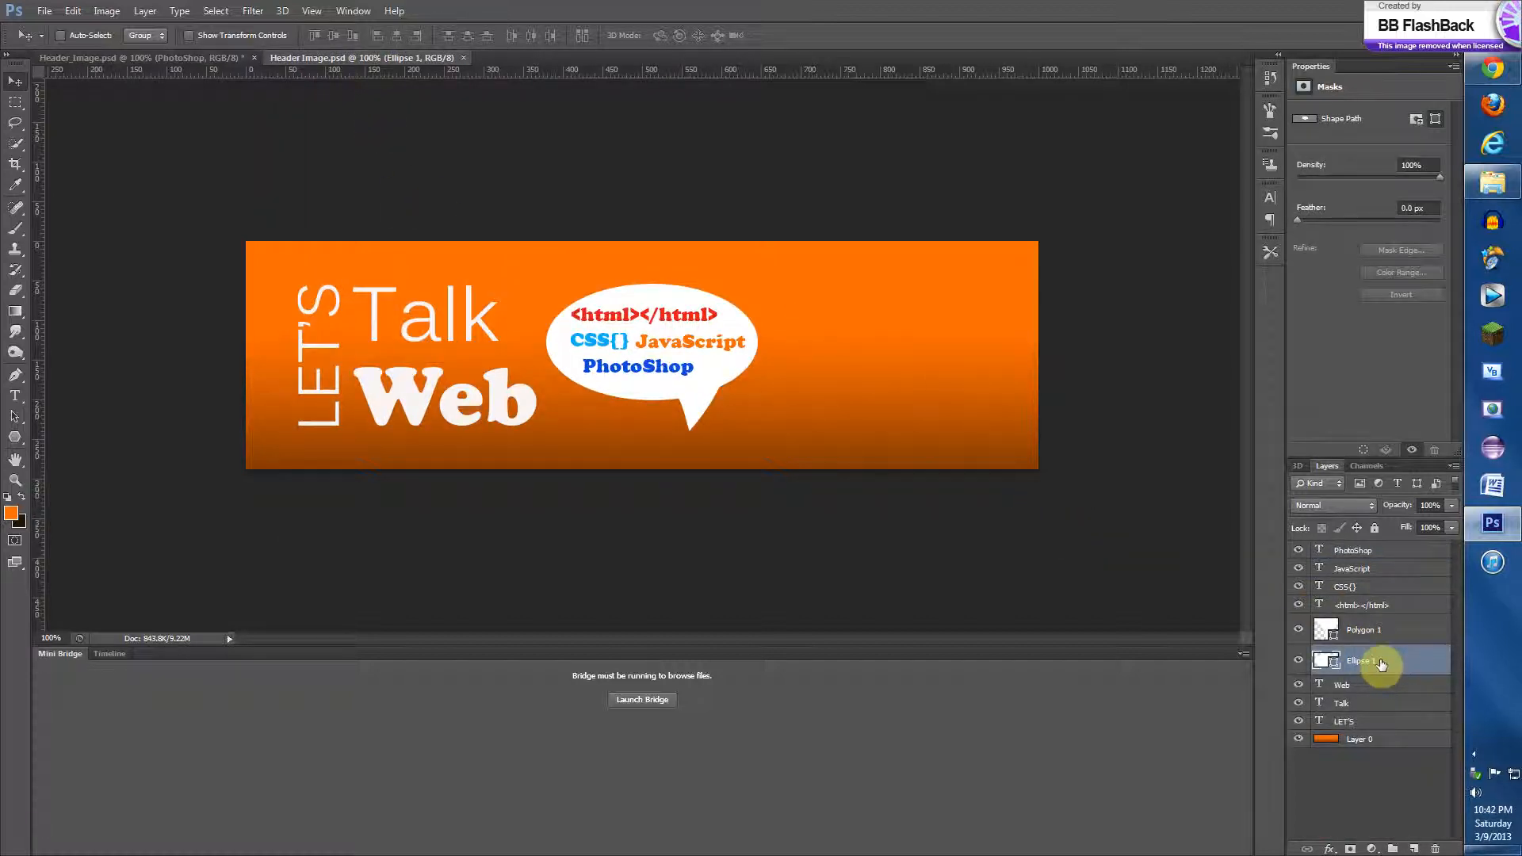
double_click(1391, 662)
double_click(1421, 654)
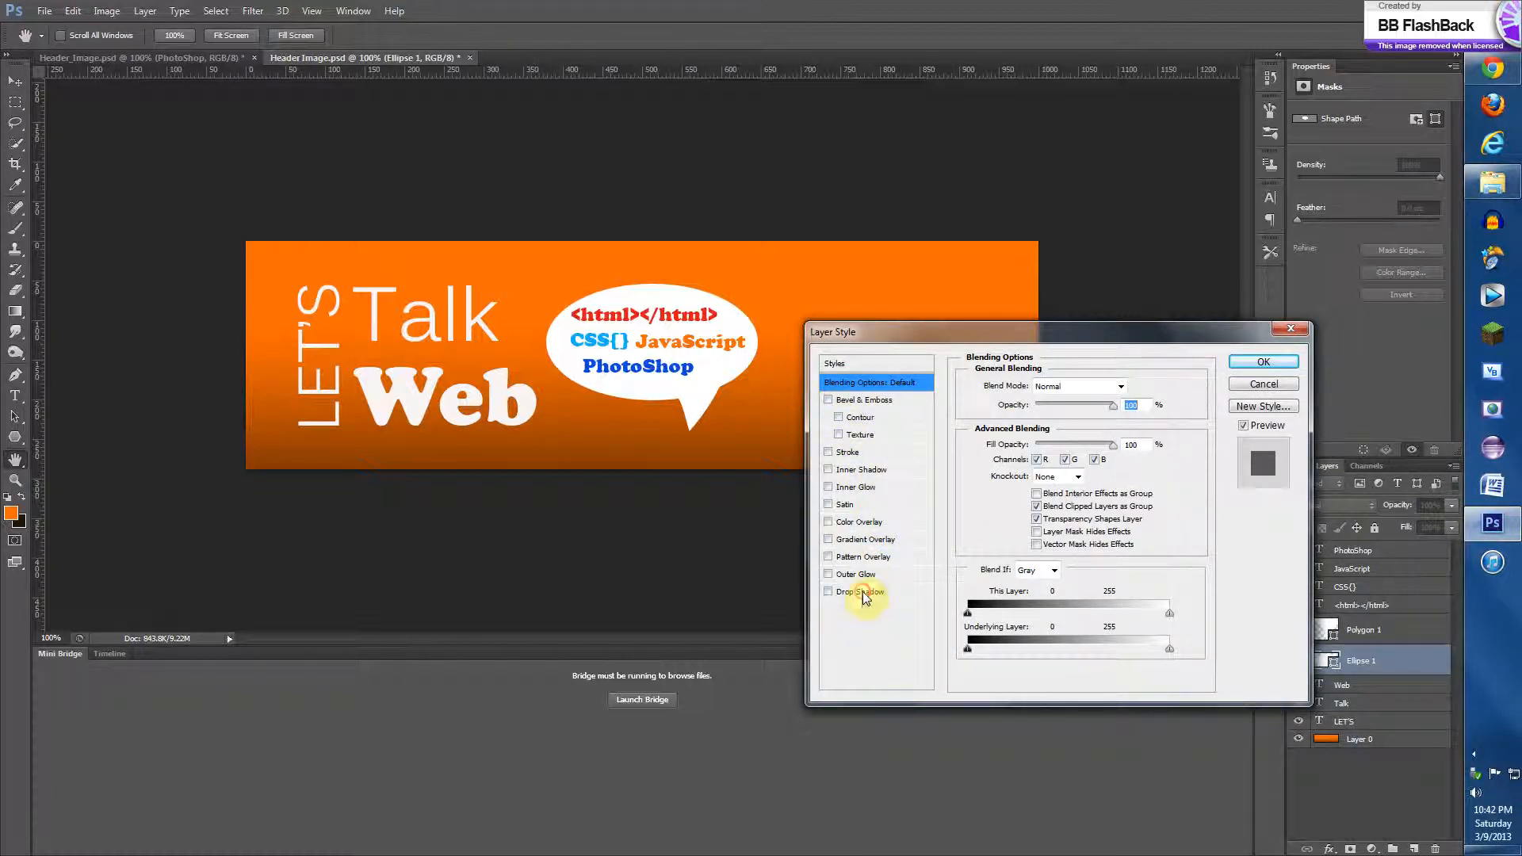
left_click(863, 593)
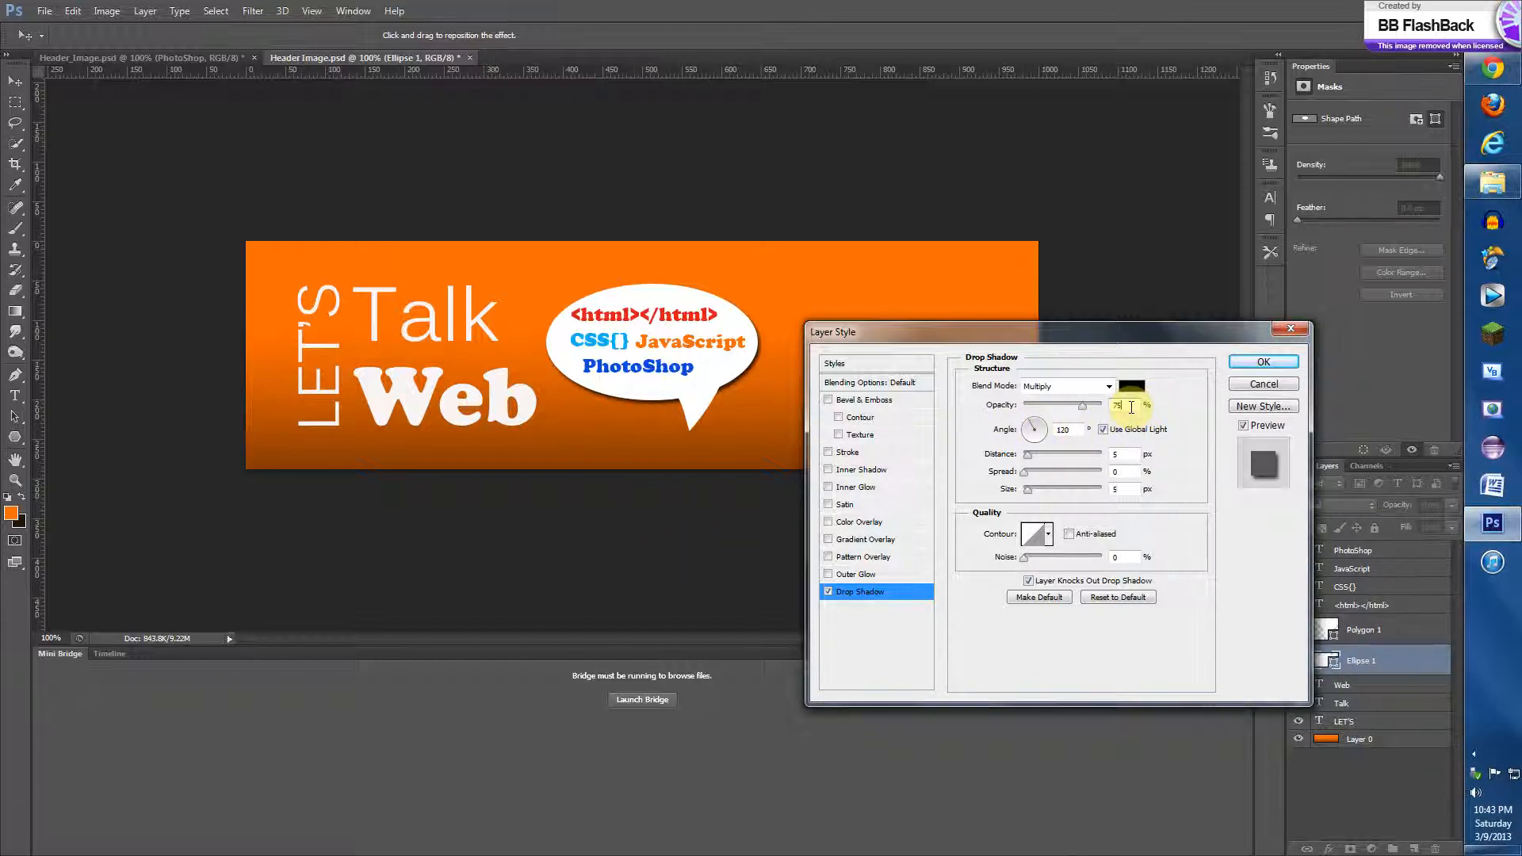
- Set the speech bubble's drop shadow to an angle of -121°, distance 7 px and size 21 px, and apply it
left_click(1073, 429)
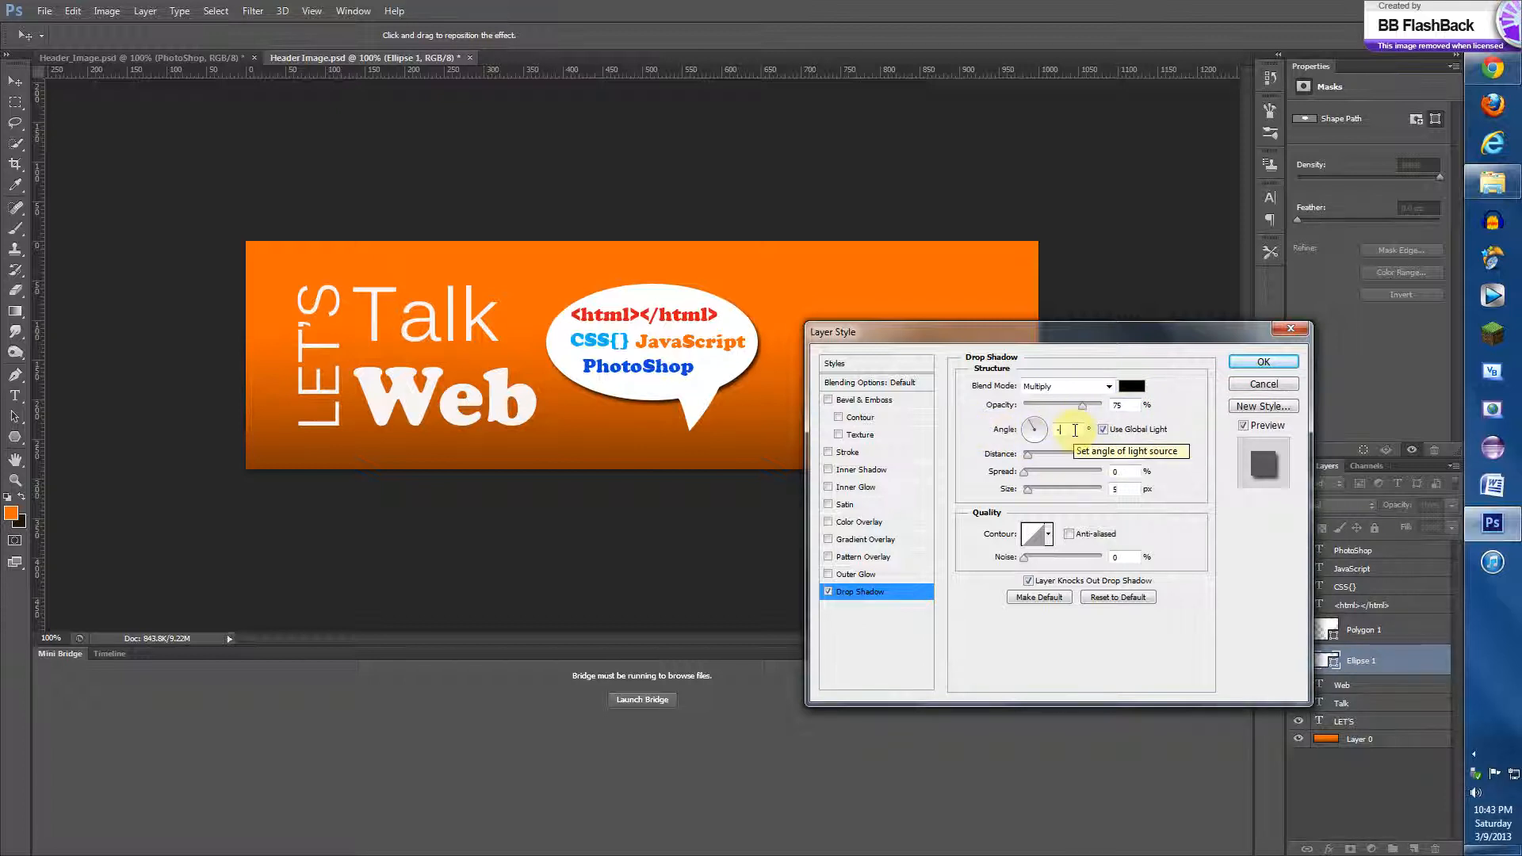
type("-121")
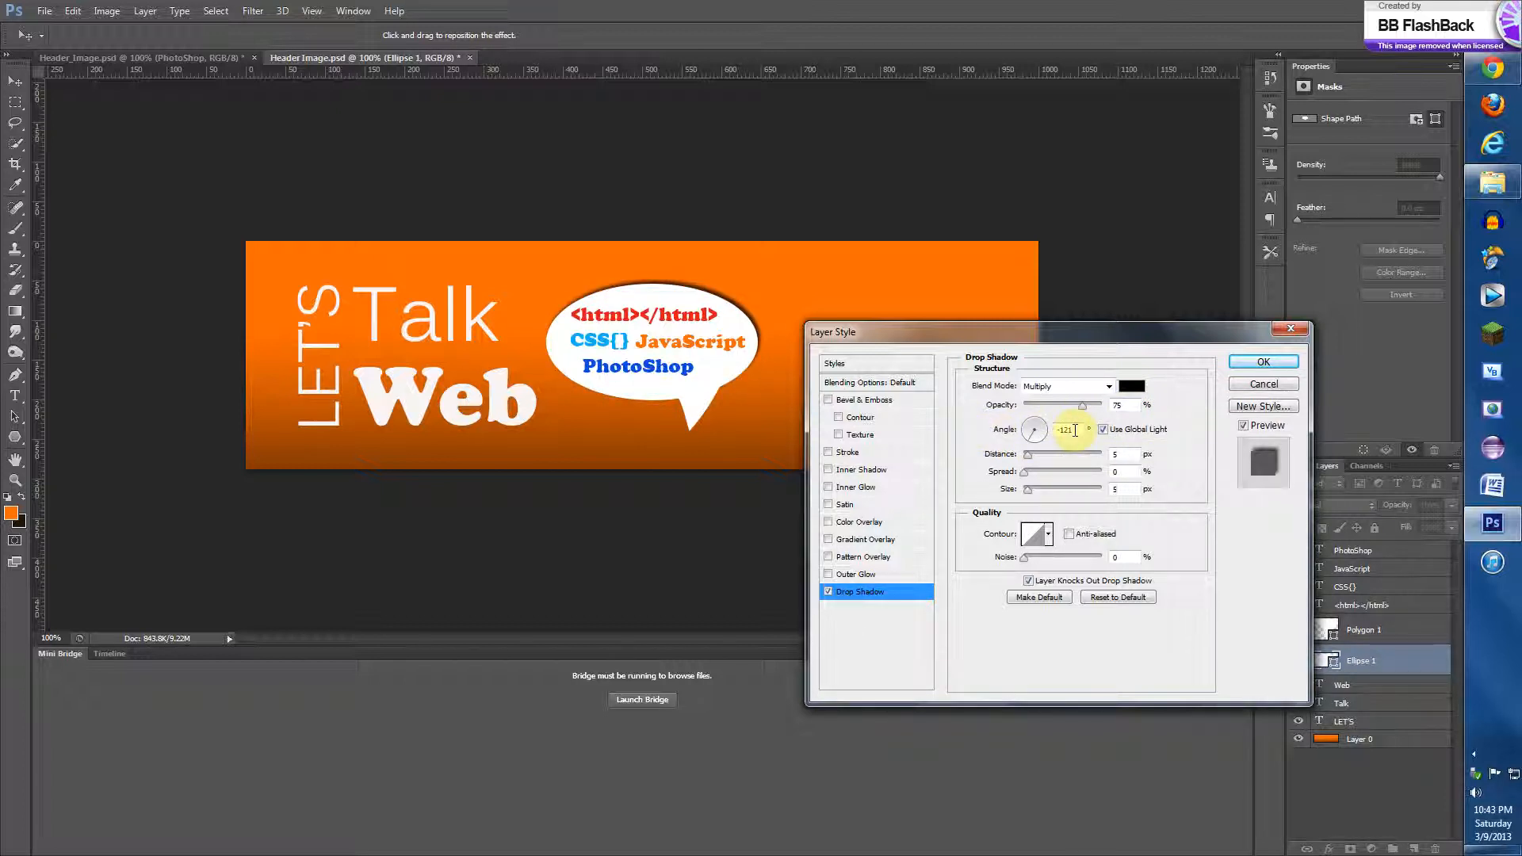
left_click(1124, 460)
type("7")
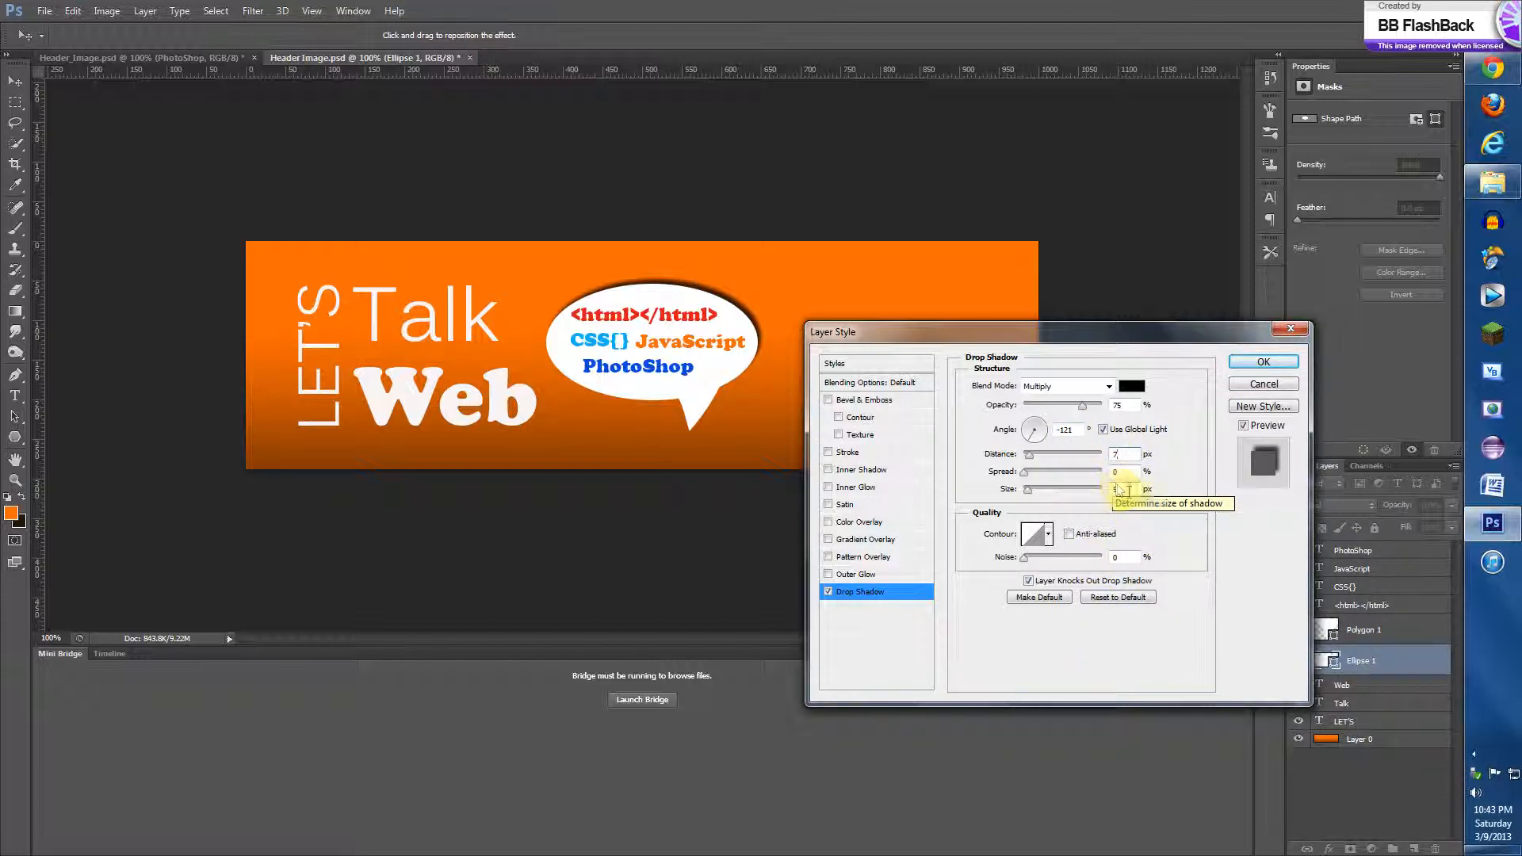
left_click(1127, 491)
type("21")
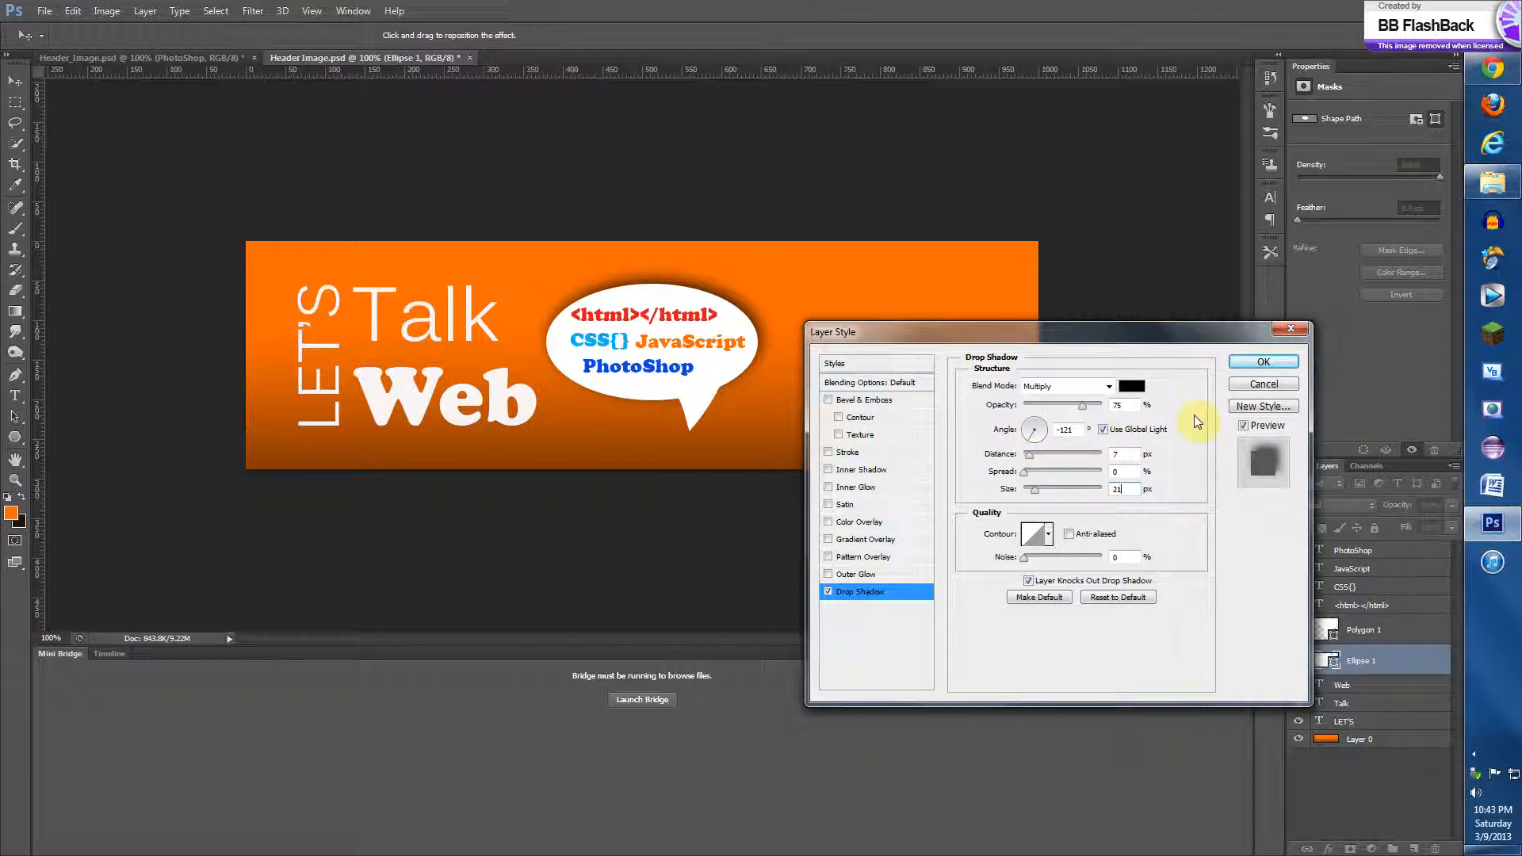
left_click(1264, 362)
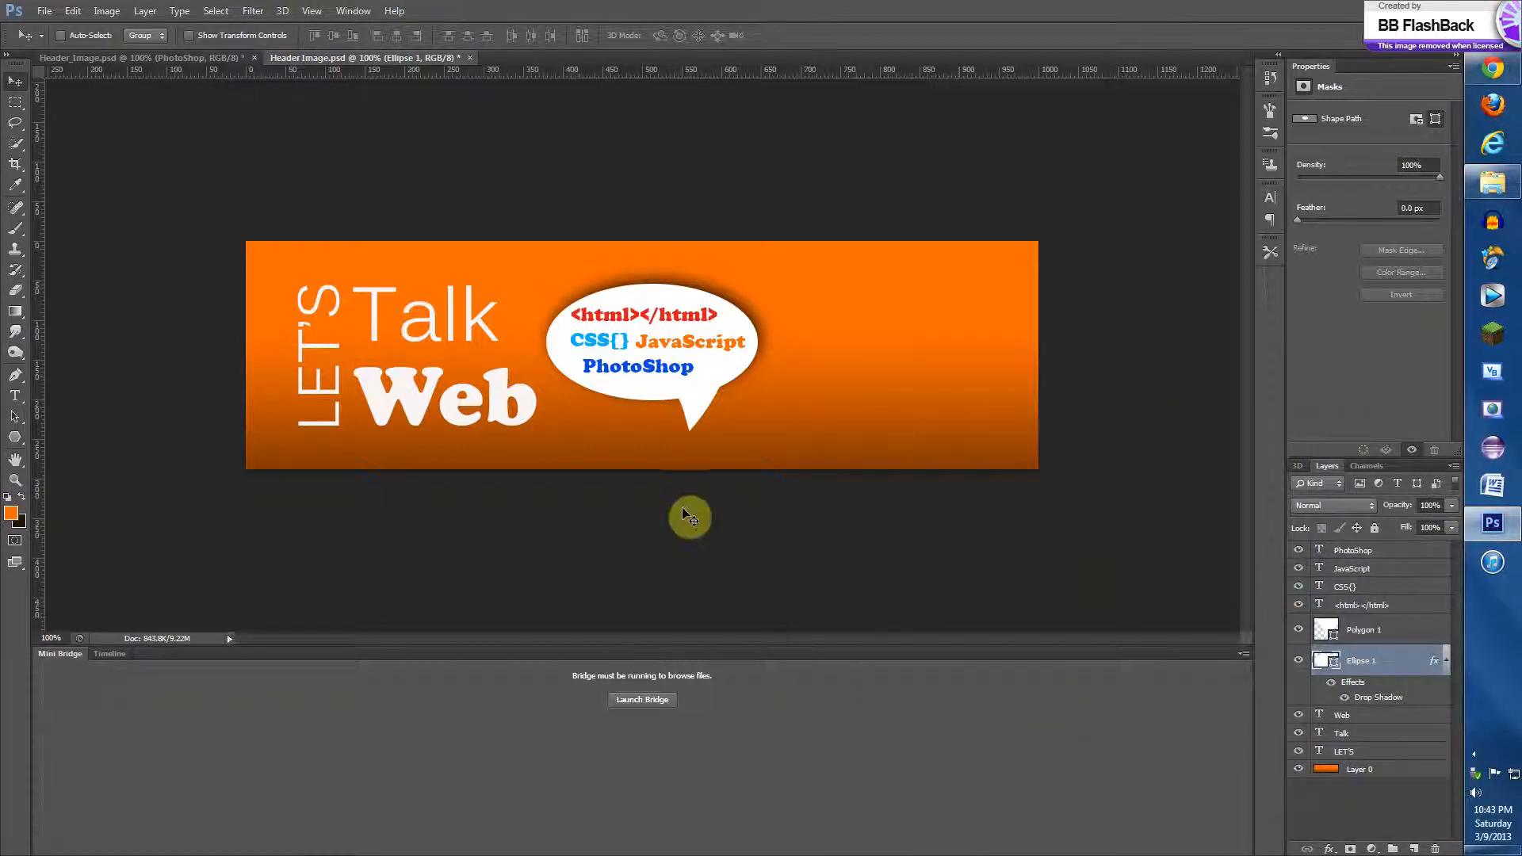
- Add a drop shadow to the Talk text layer
left_click(1384, 742)
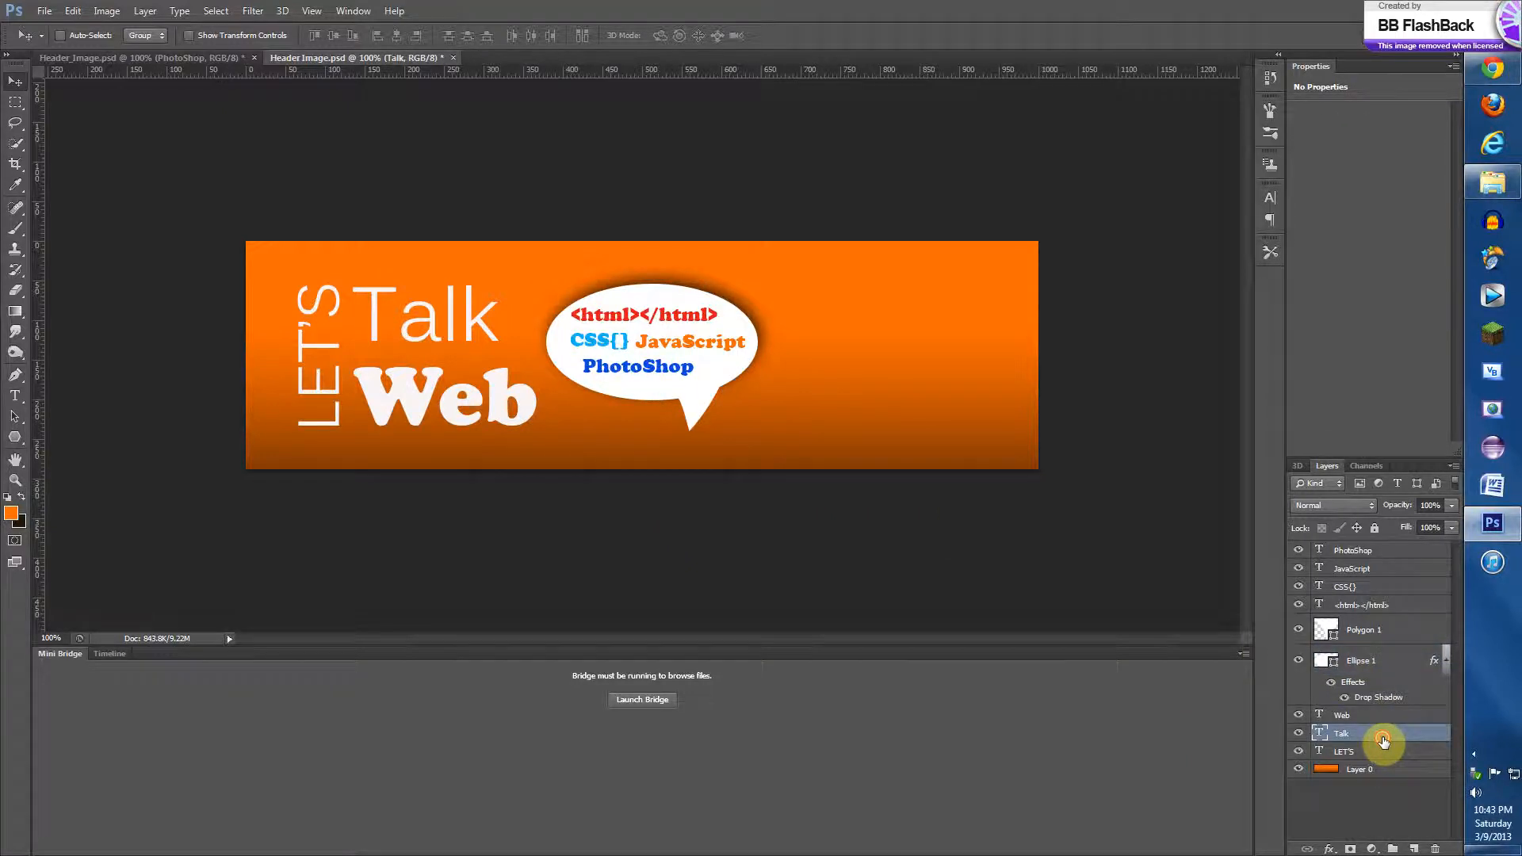
double_click(1384, 742)
left_click(864, 592)
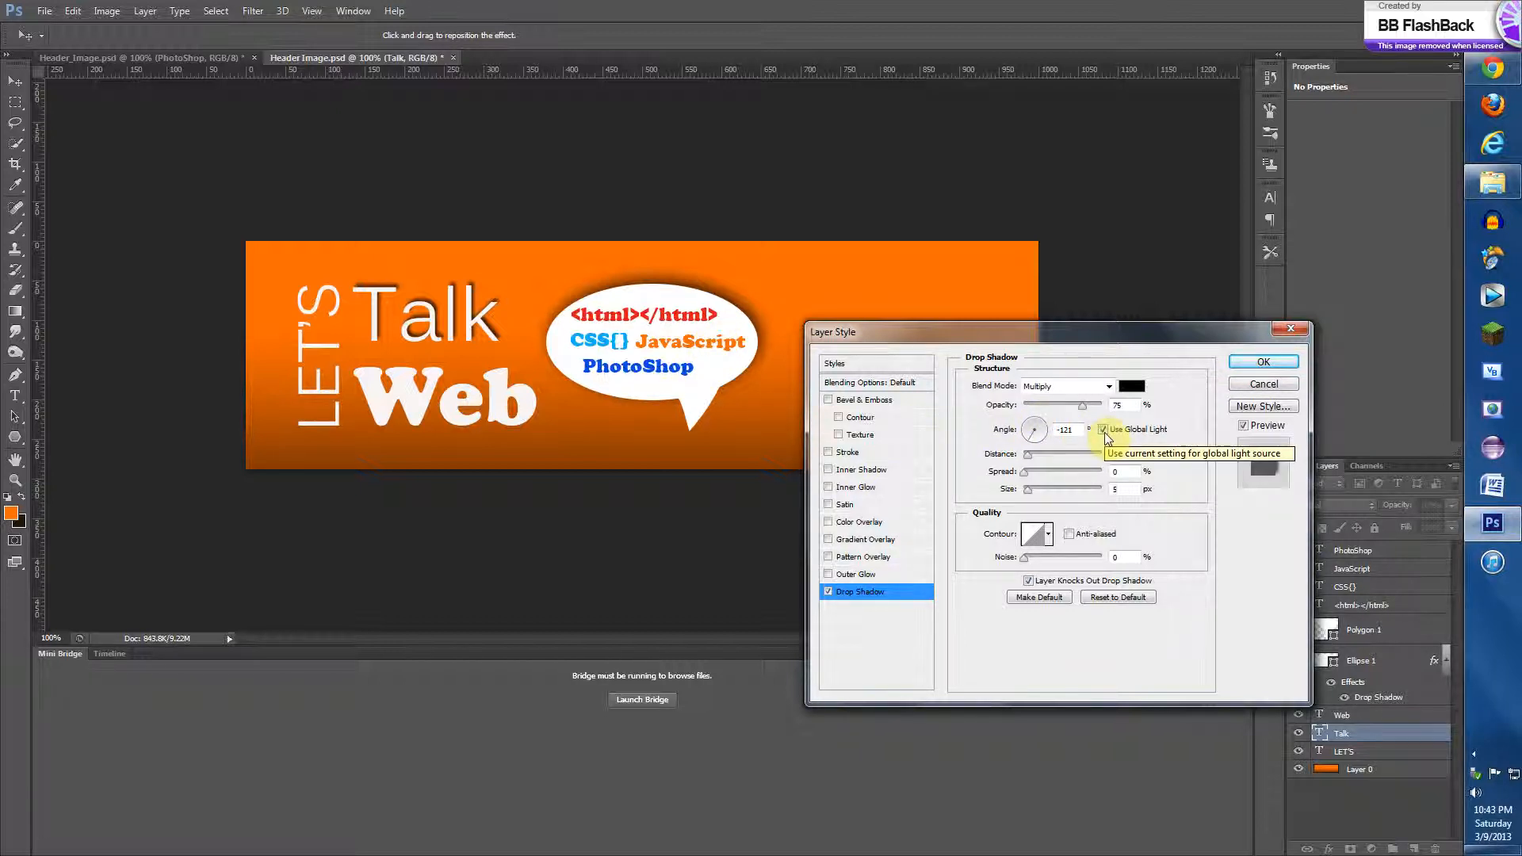
- Try different shadow angles for the Talk text with Use Global Light on and off
left_click(1039, 438)
mouse_move(1039, 437)
left_mouse_down()
mouse_move(985, 428)
mouse_move(1036, 417)
mouse_move(1030, 444)
mouse_move(1047, 428)
mouse_move(1026, 424)
left_mouse_up()
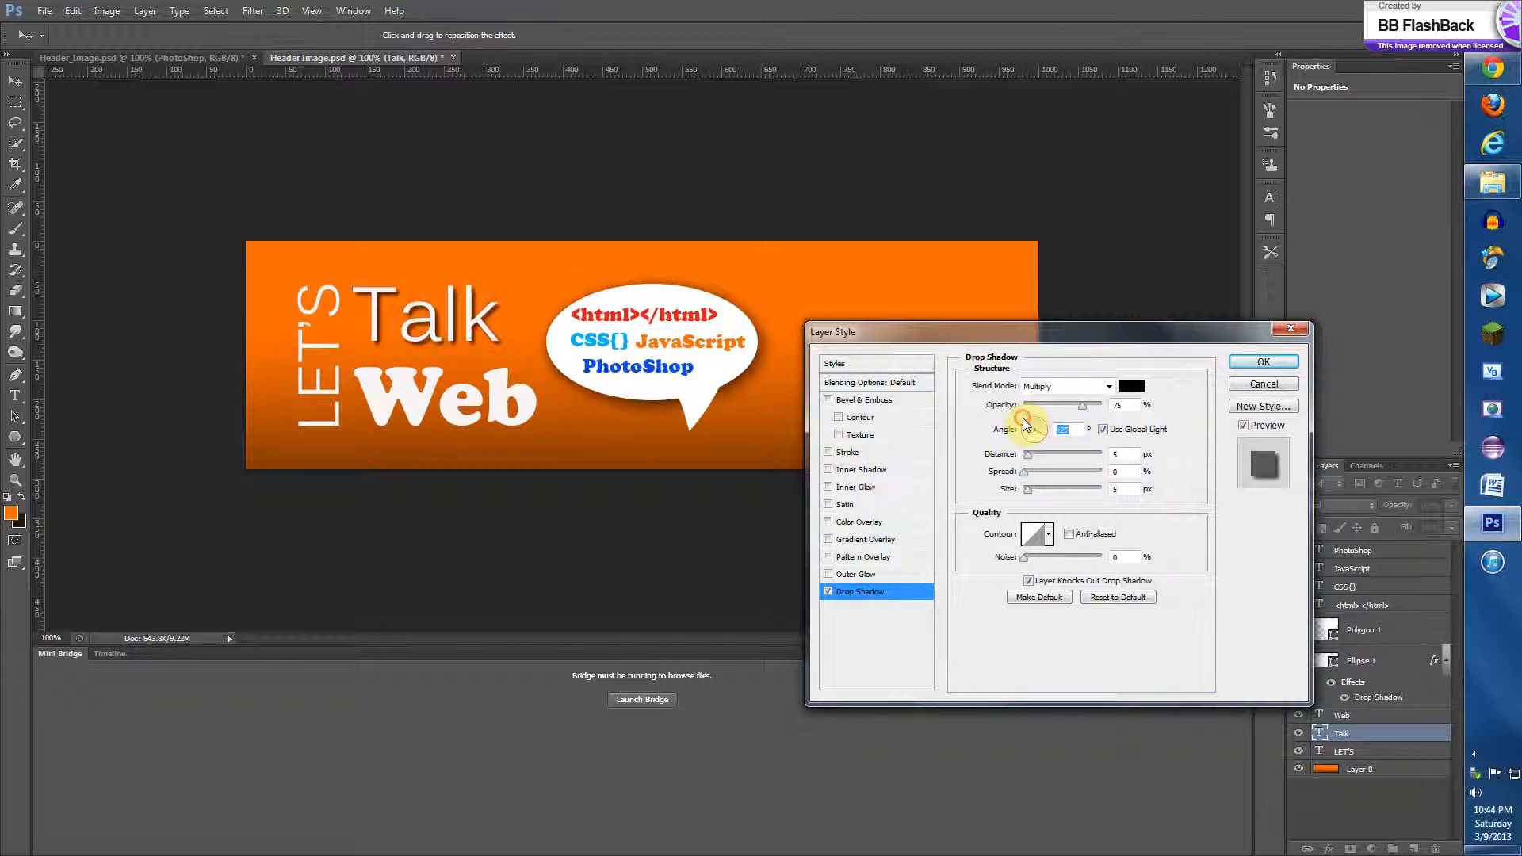
left_click(1103, 429)
left_click_drag(1033, 429, 1042, 449)
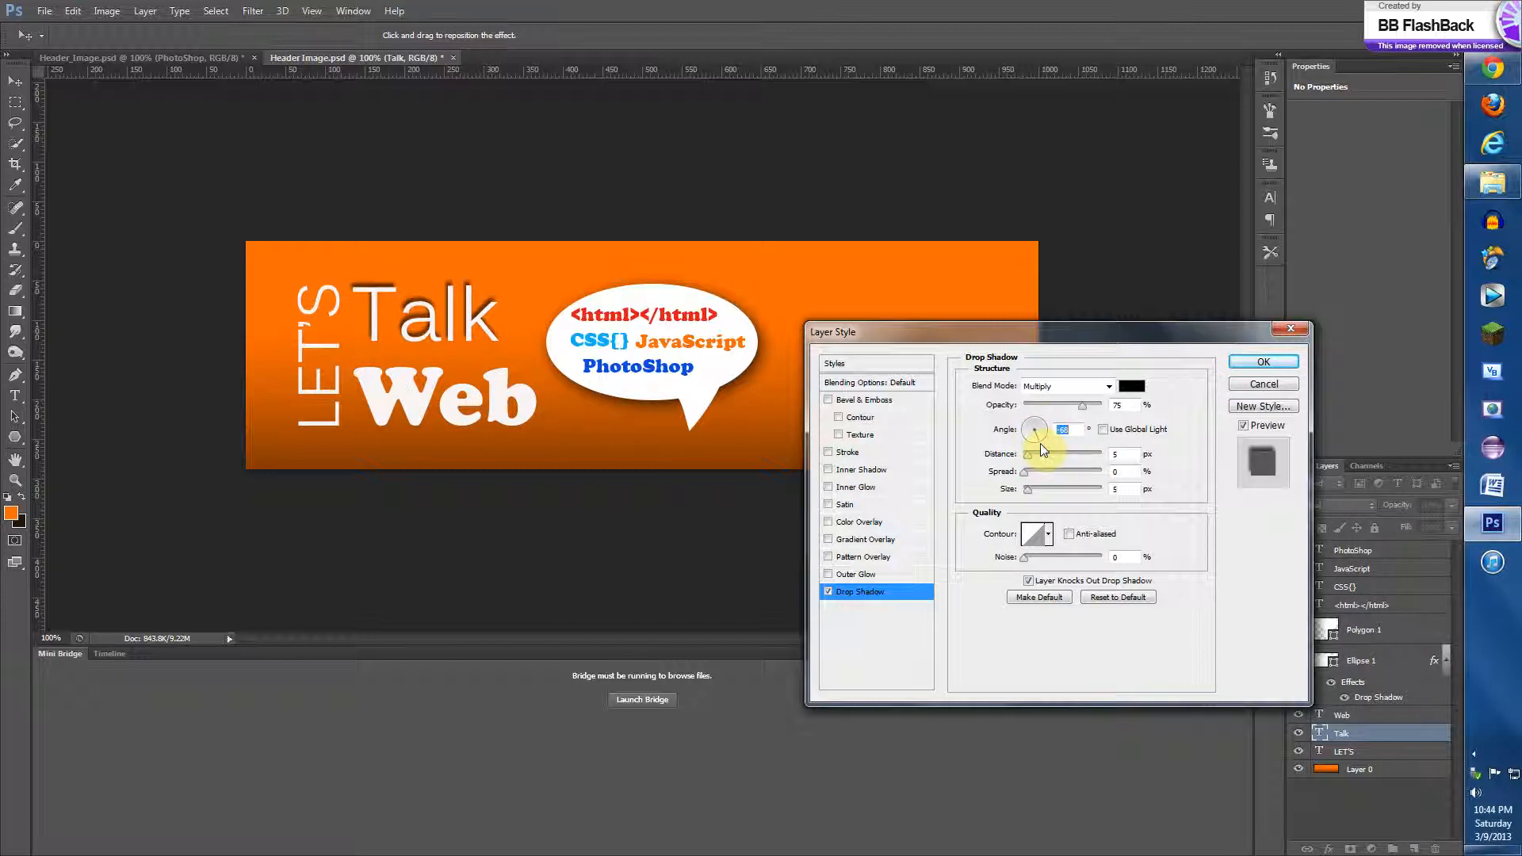
left_click(1103, 429)
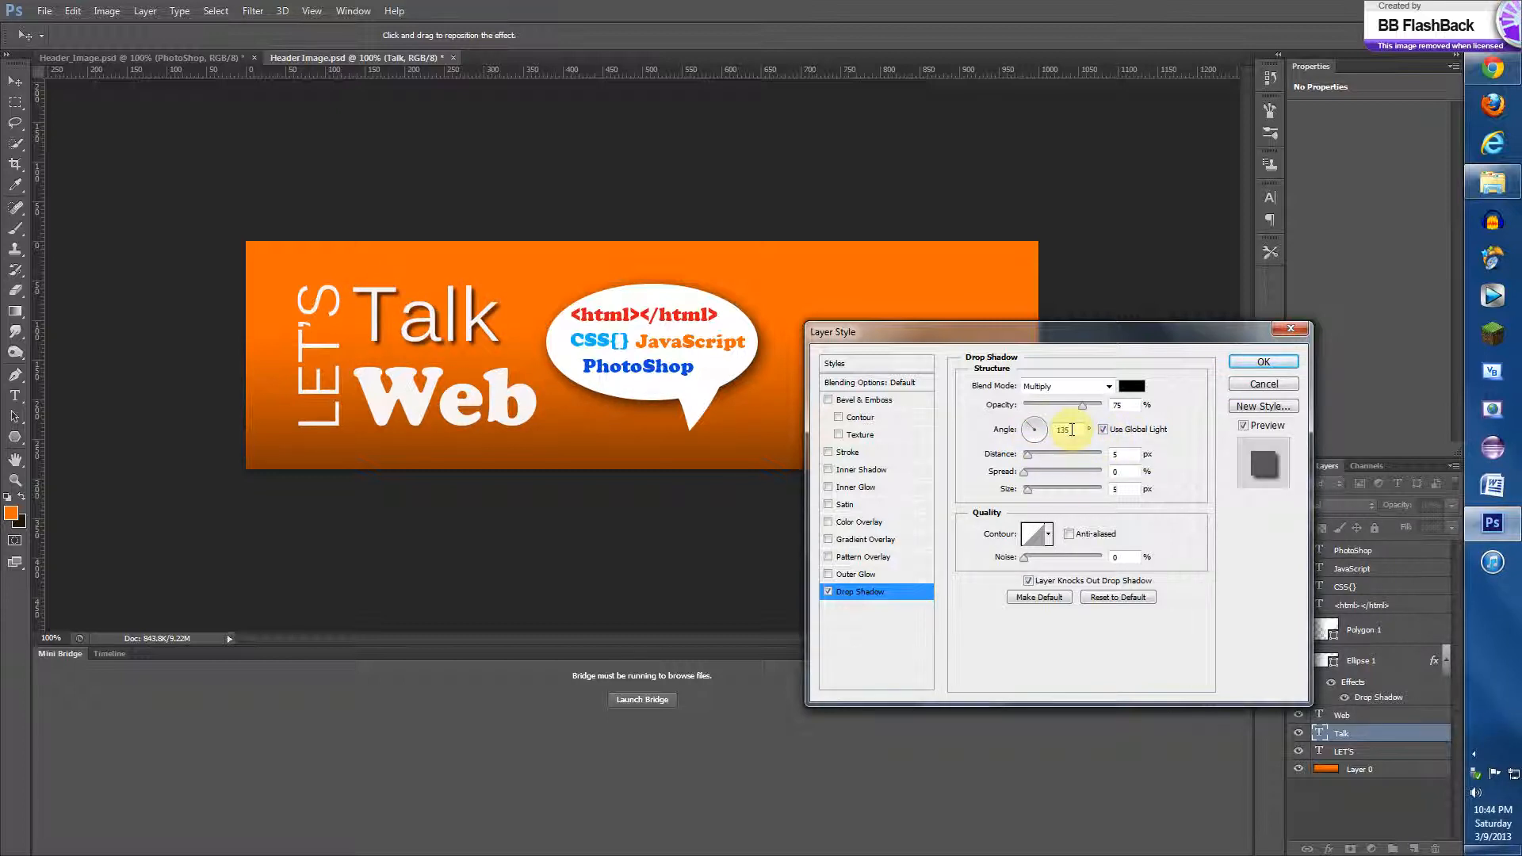
- Set the Talk text's drop shadow to an angle of -121°, distance 7 px and size 21 px, and apply it
type("-121")
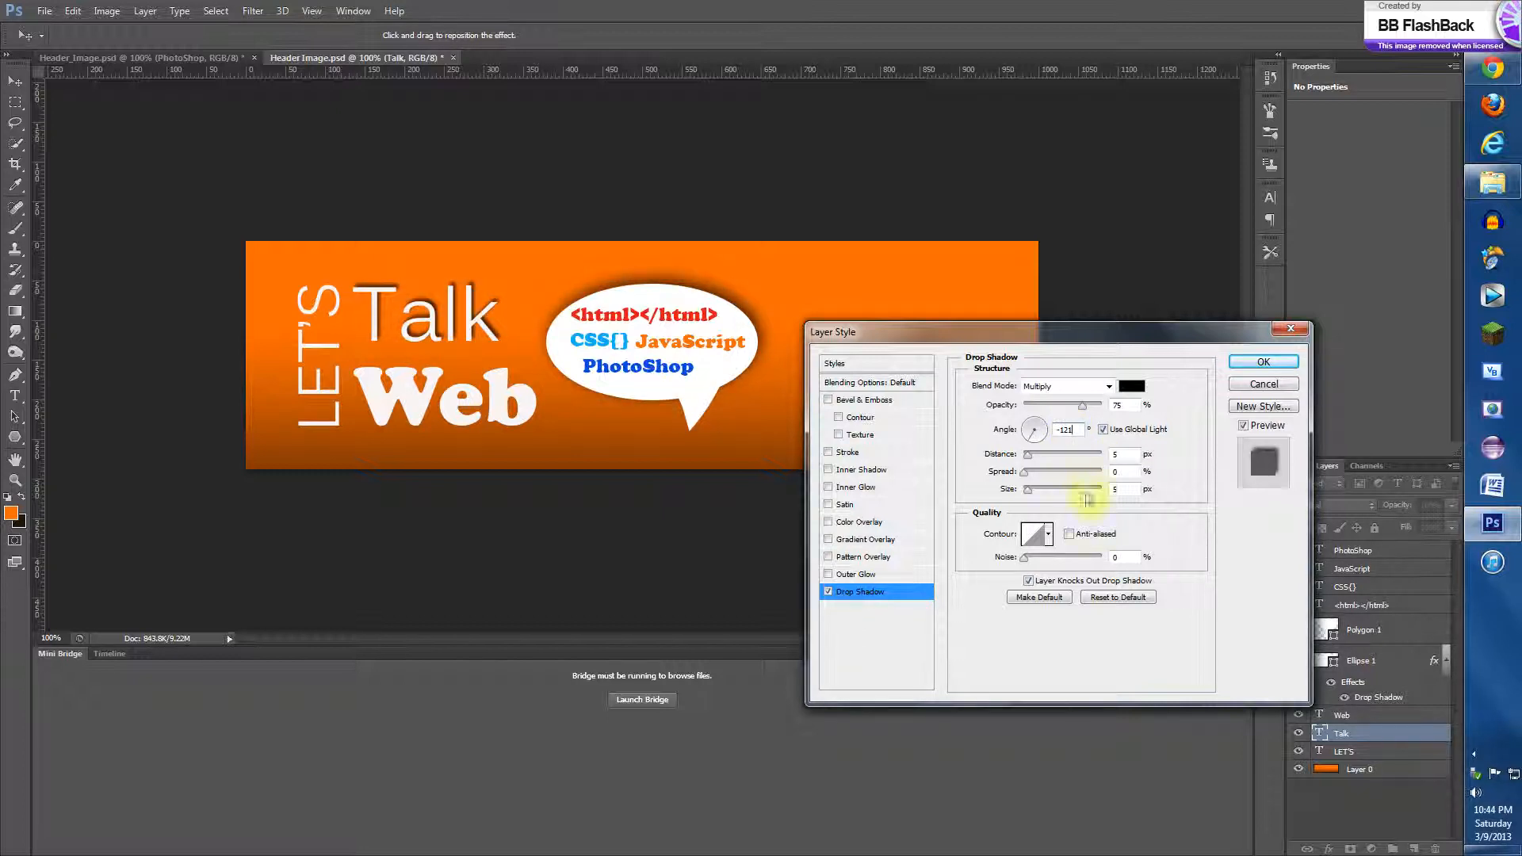
left_click(1124, 455)
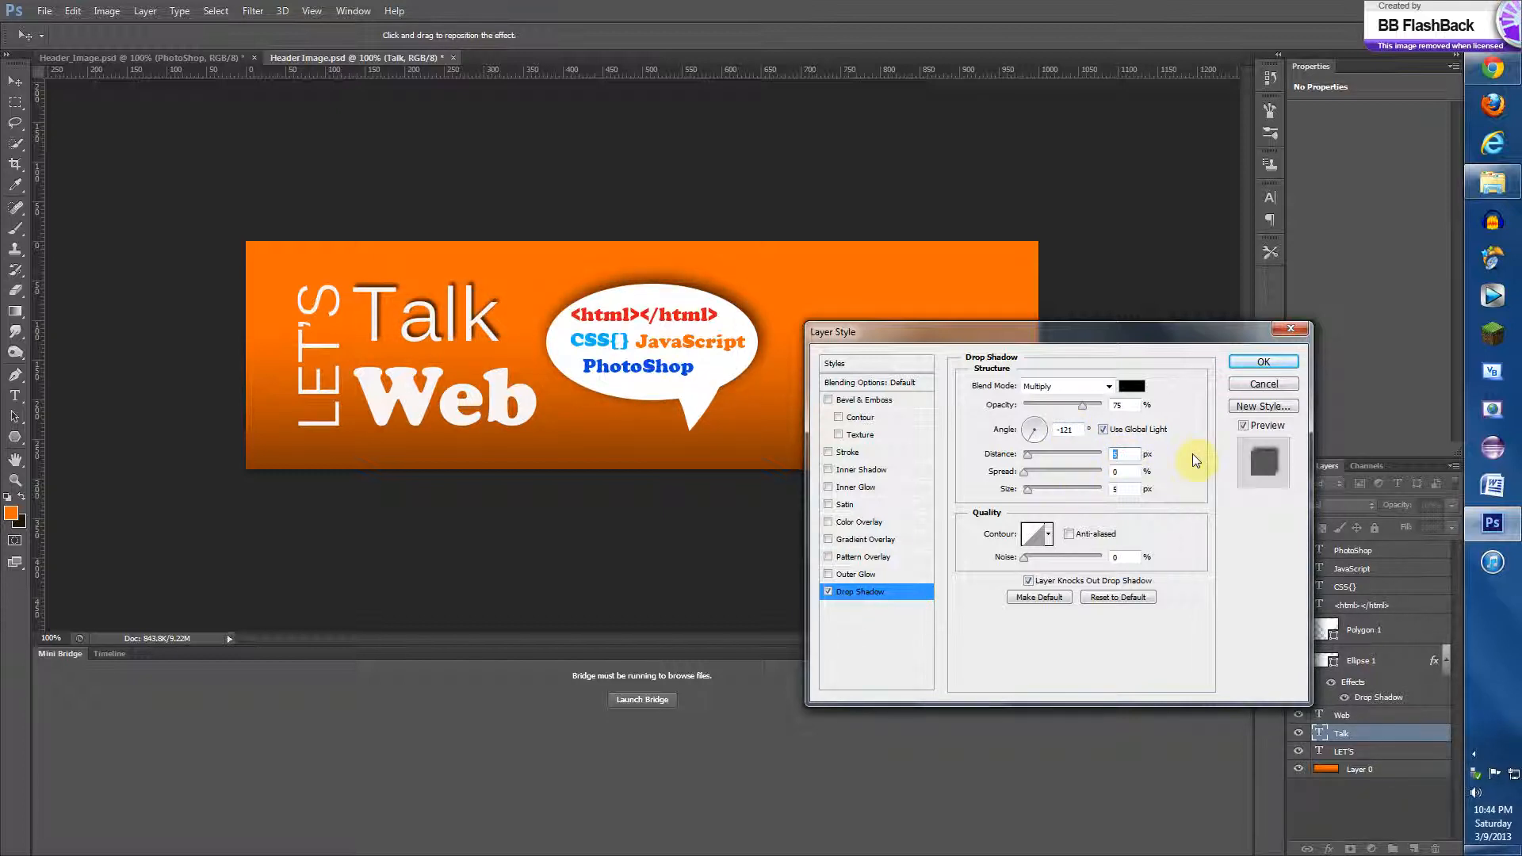
type("7")
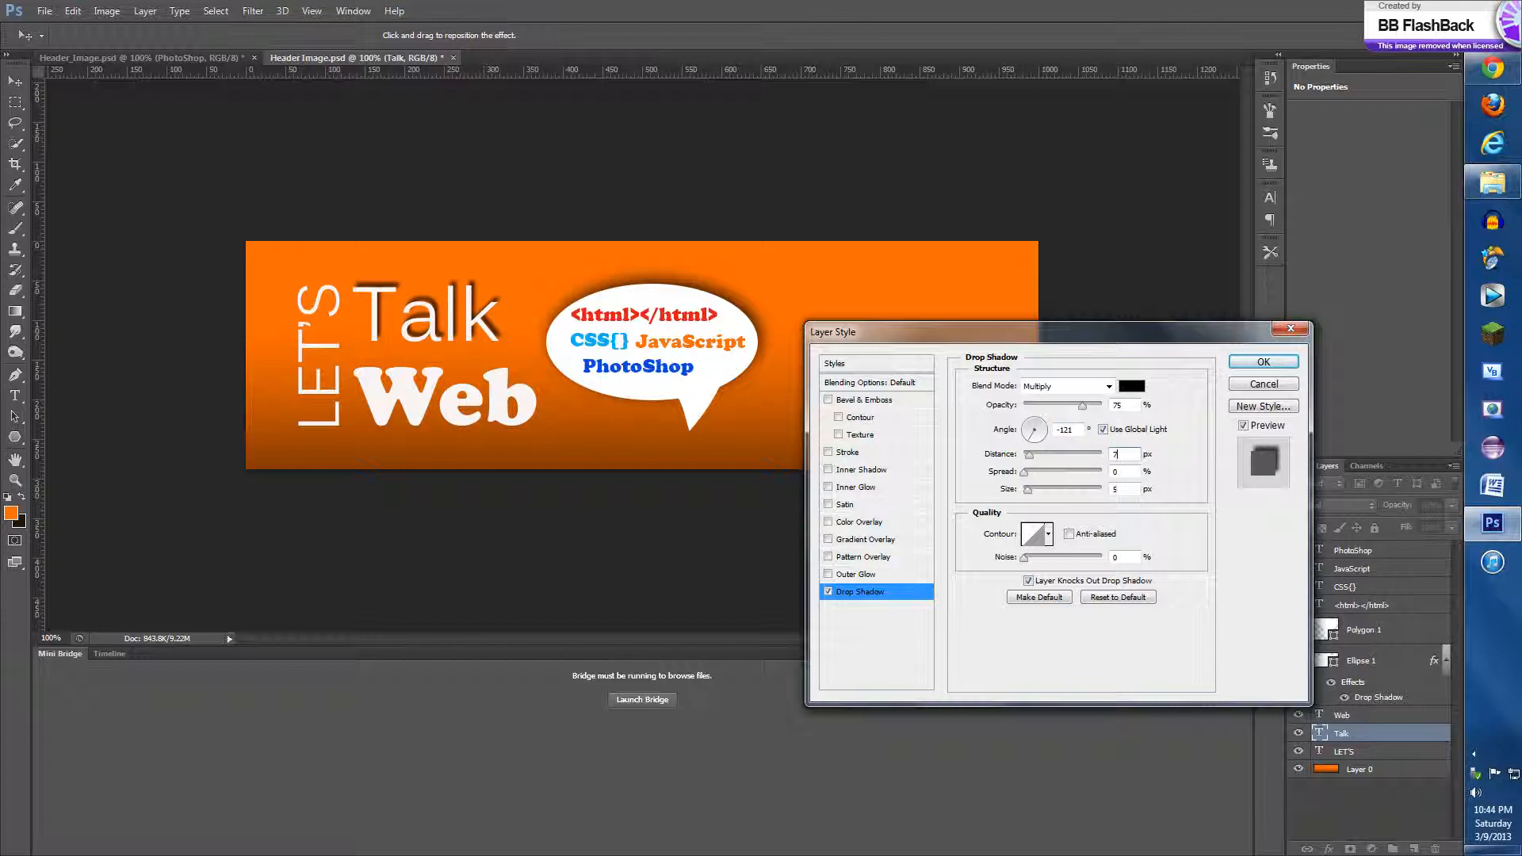
left_click(1140, 491)
type("21")
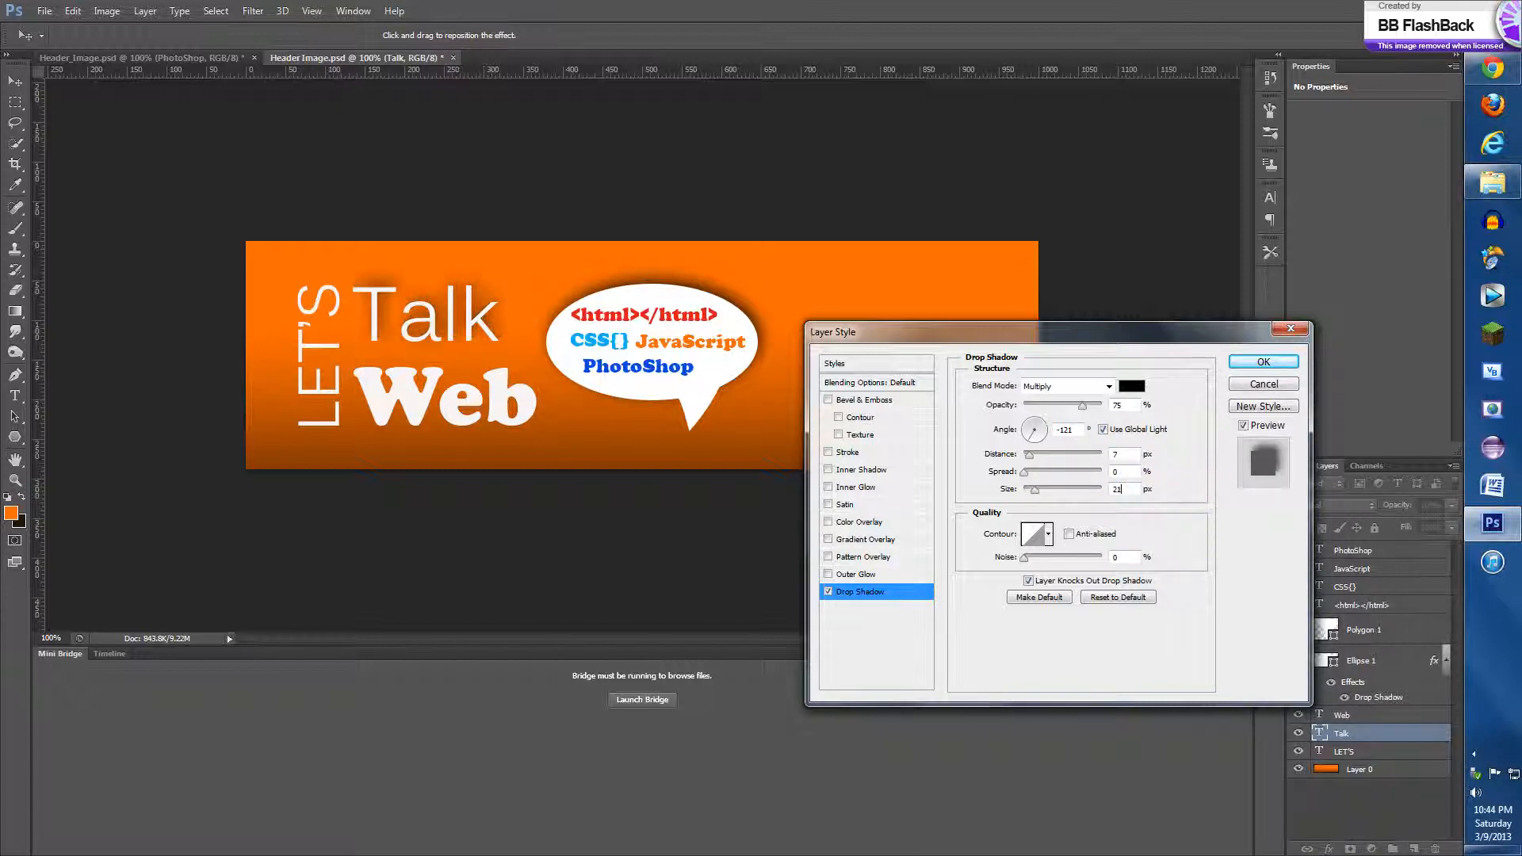
left_click(1245, 363)
- Match the Talk text's drop shadow to the reference document's Talk layer, with 65% opacity, distance 5 px and size 5 px
left_click(187, 58)
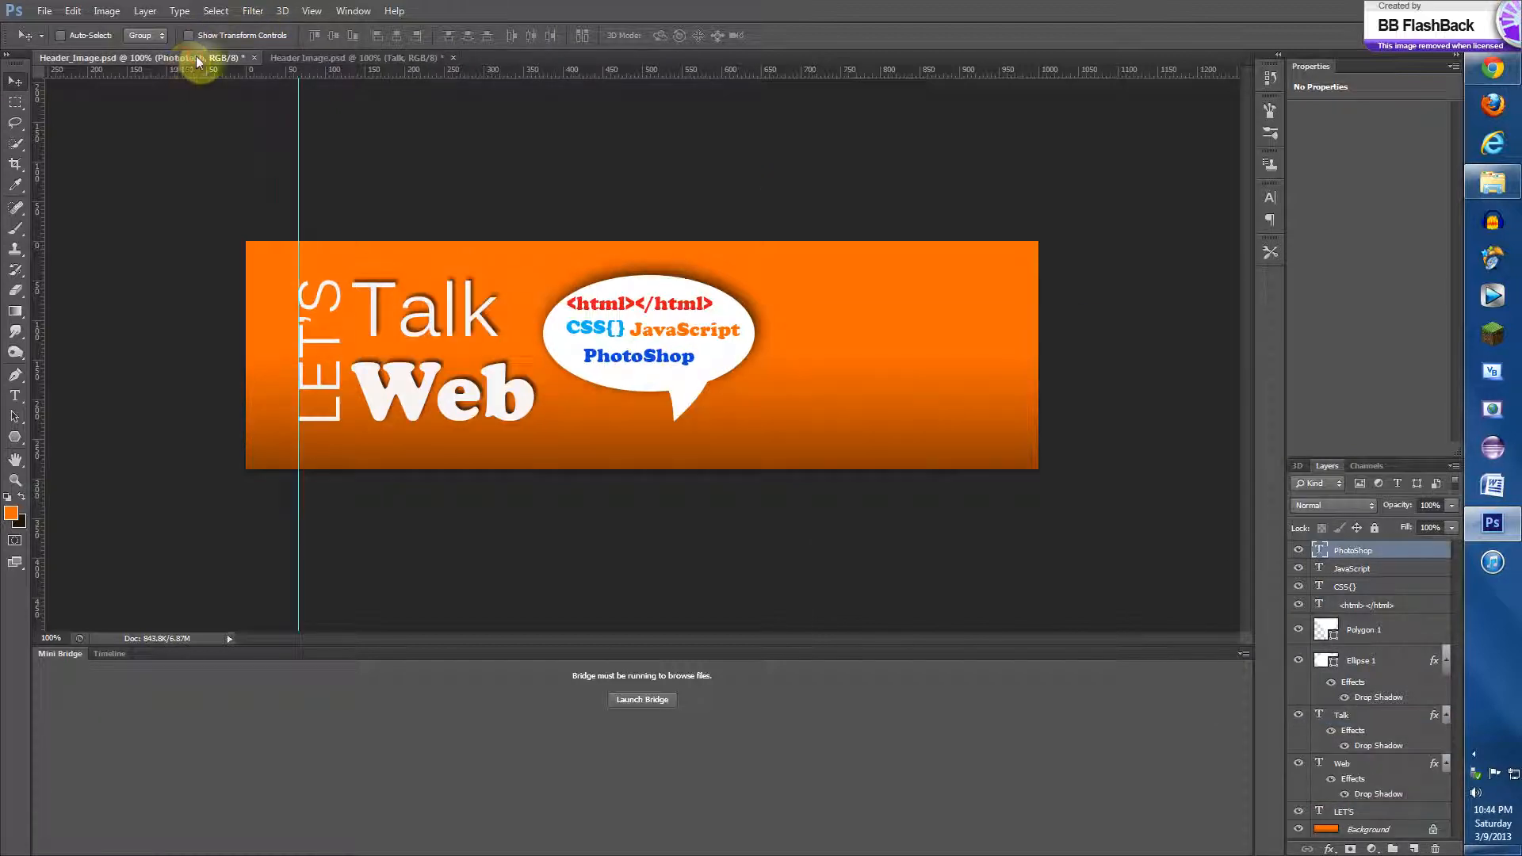
left_click(337, 57)
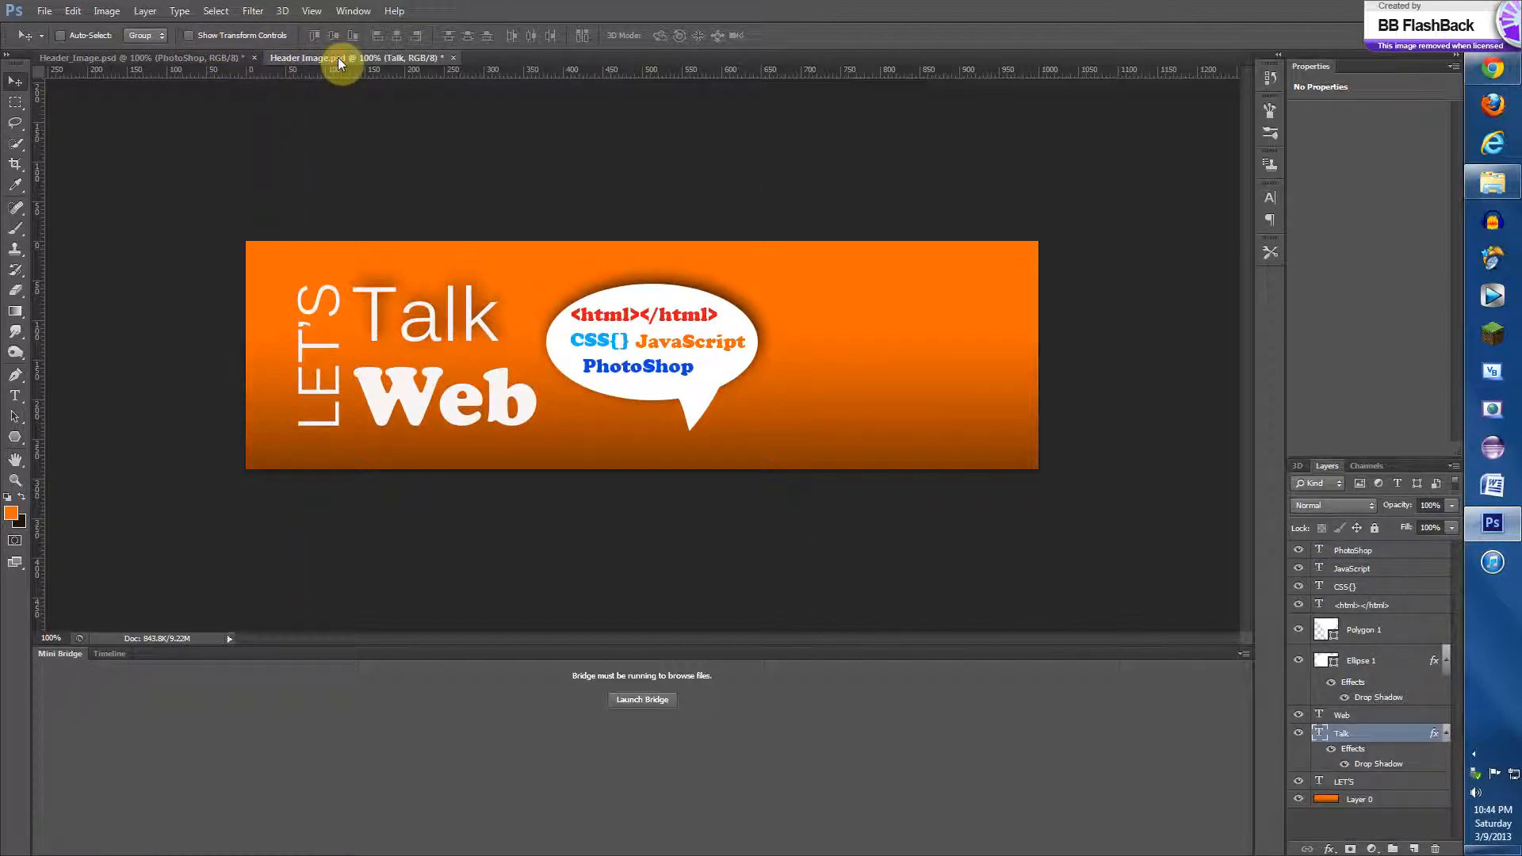
left_click(147, 55)
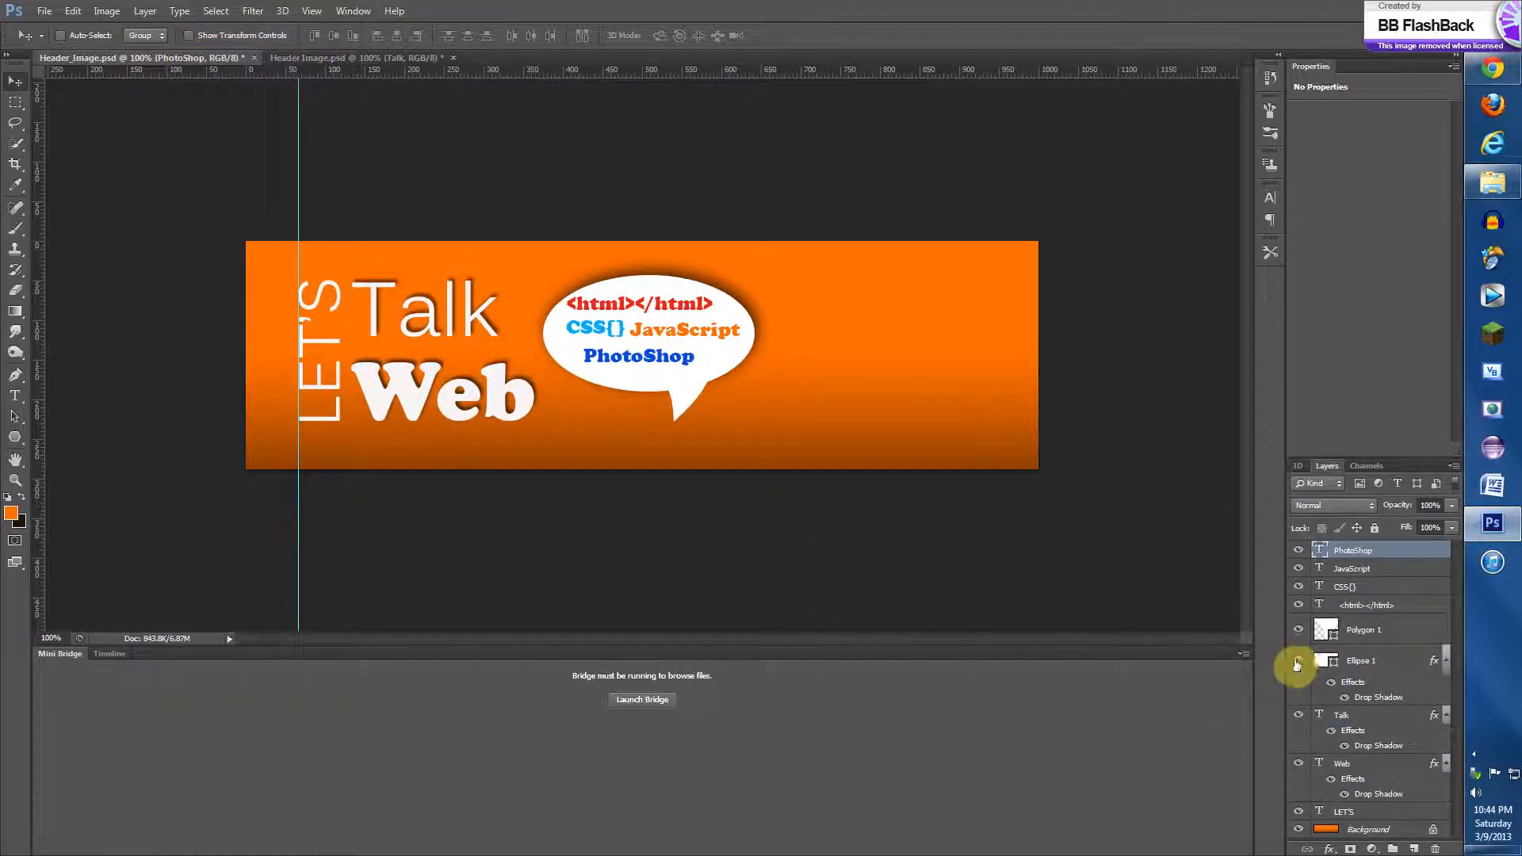
double_click(1385, 747)
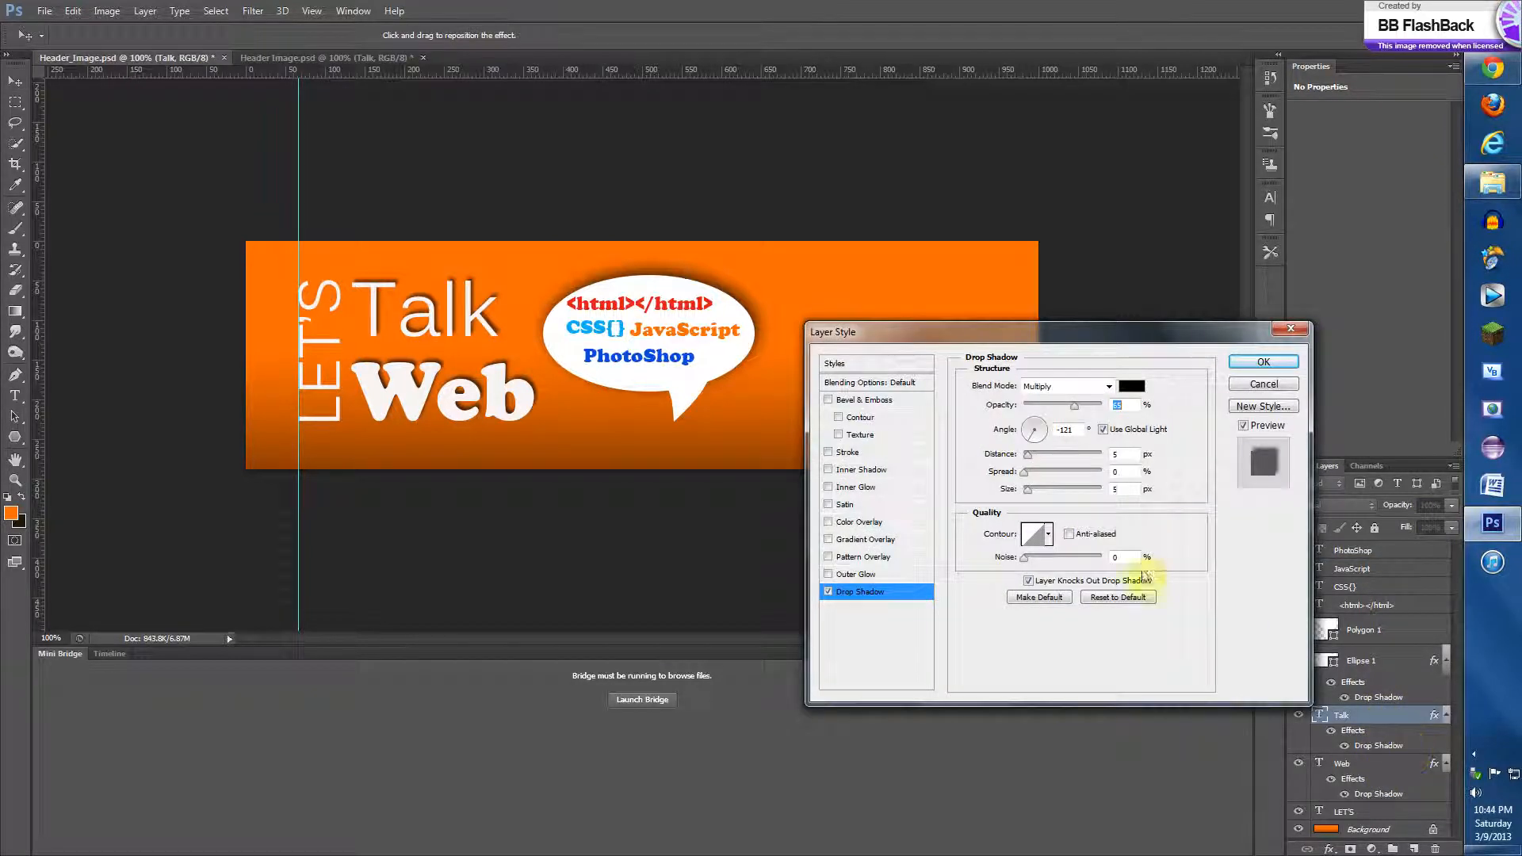
left_click(1263, 363)
left_click(306, 59)
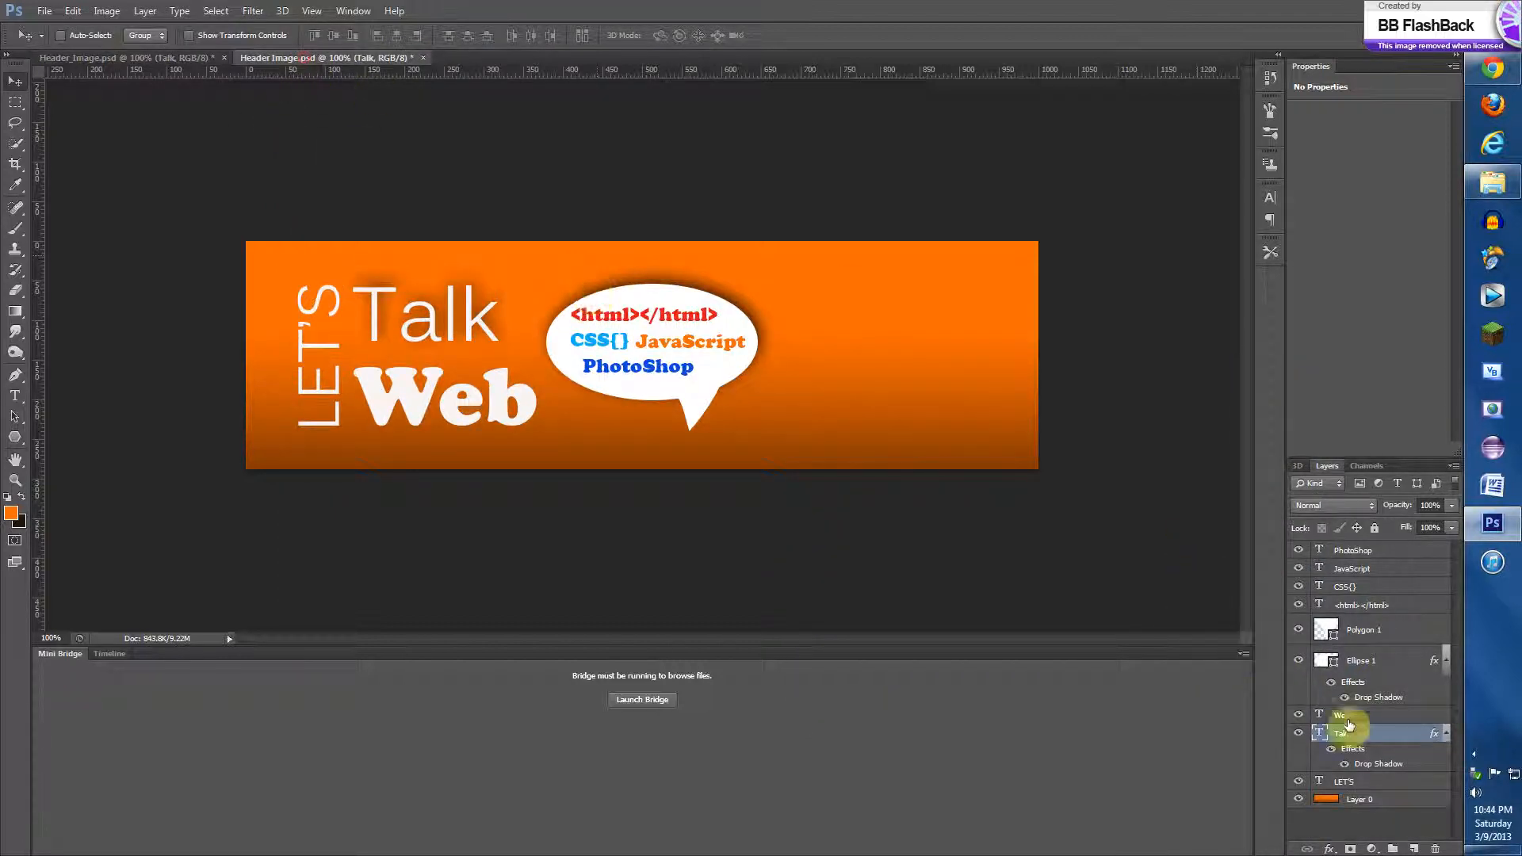
double_click(1397, 764)
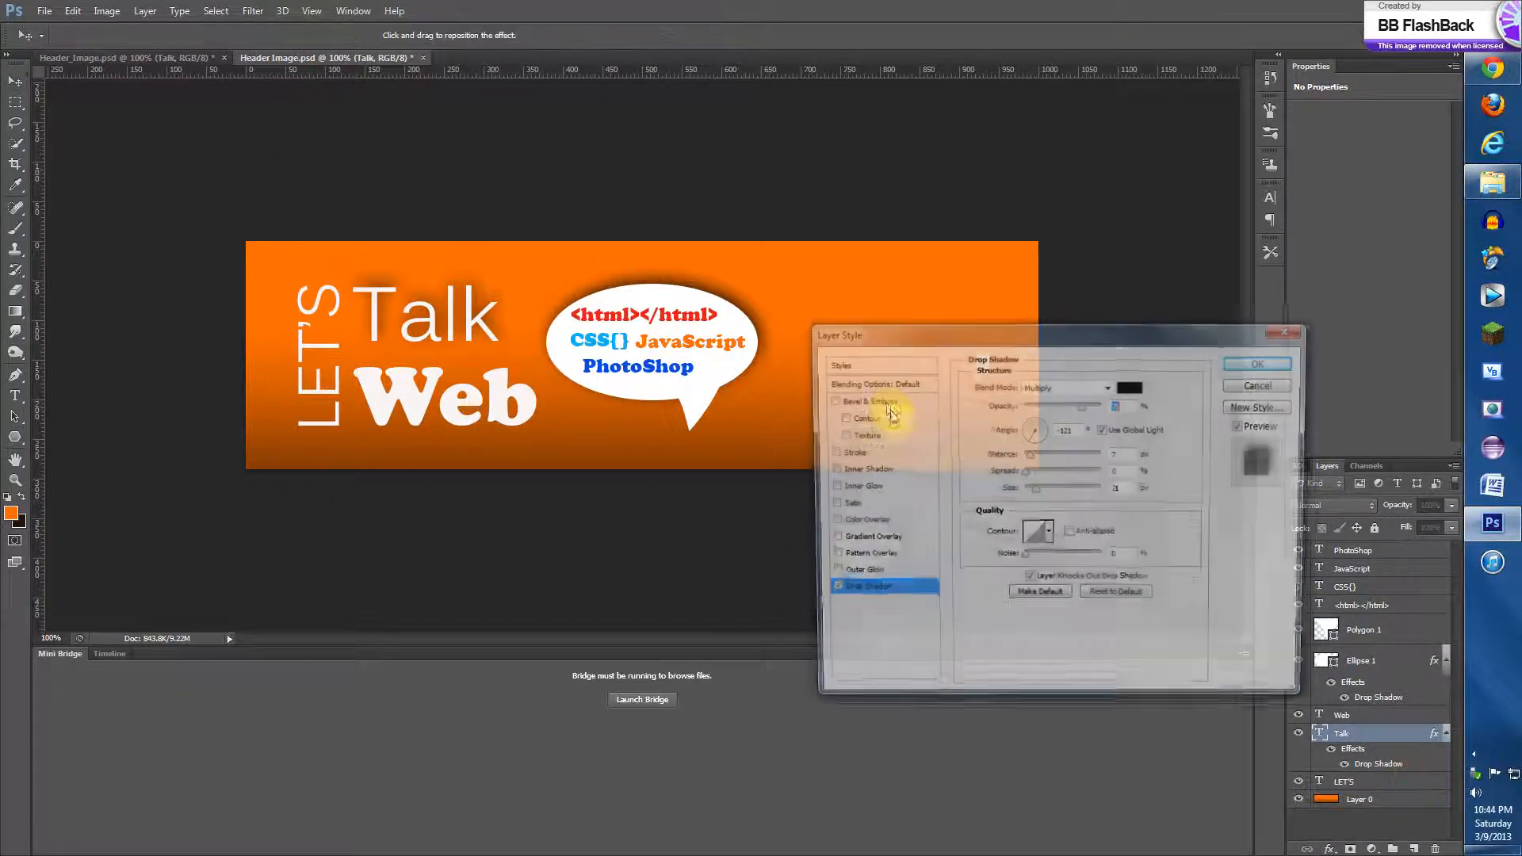
type("65")
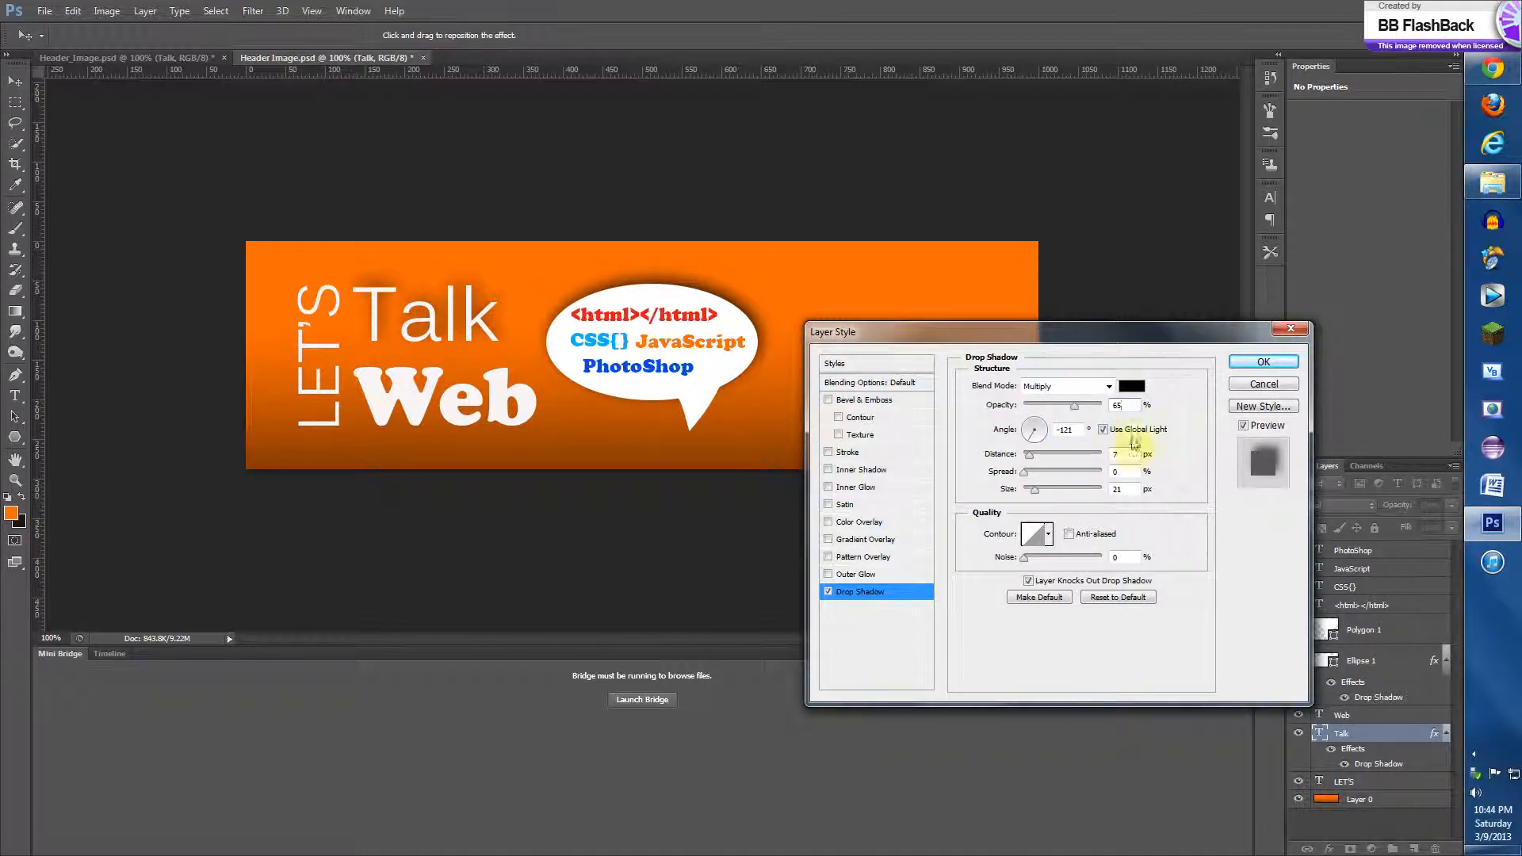
type("5")
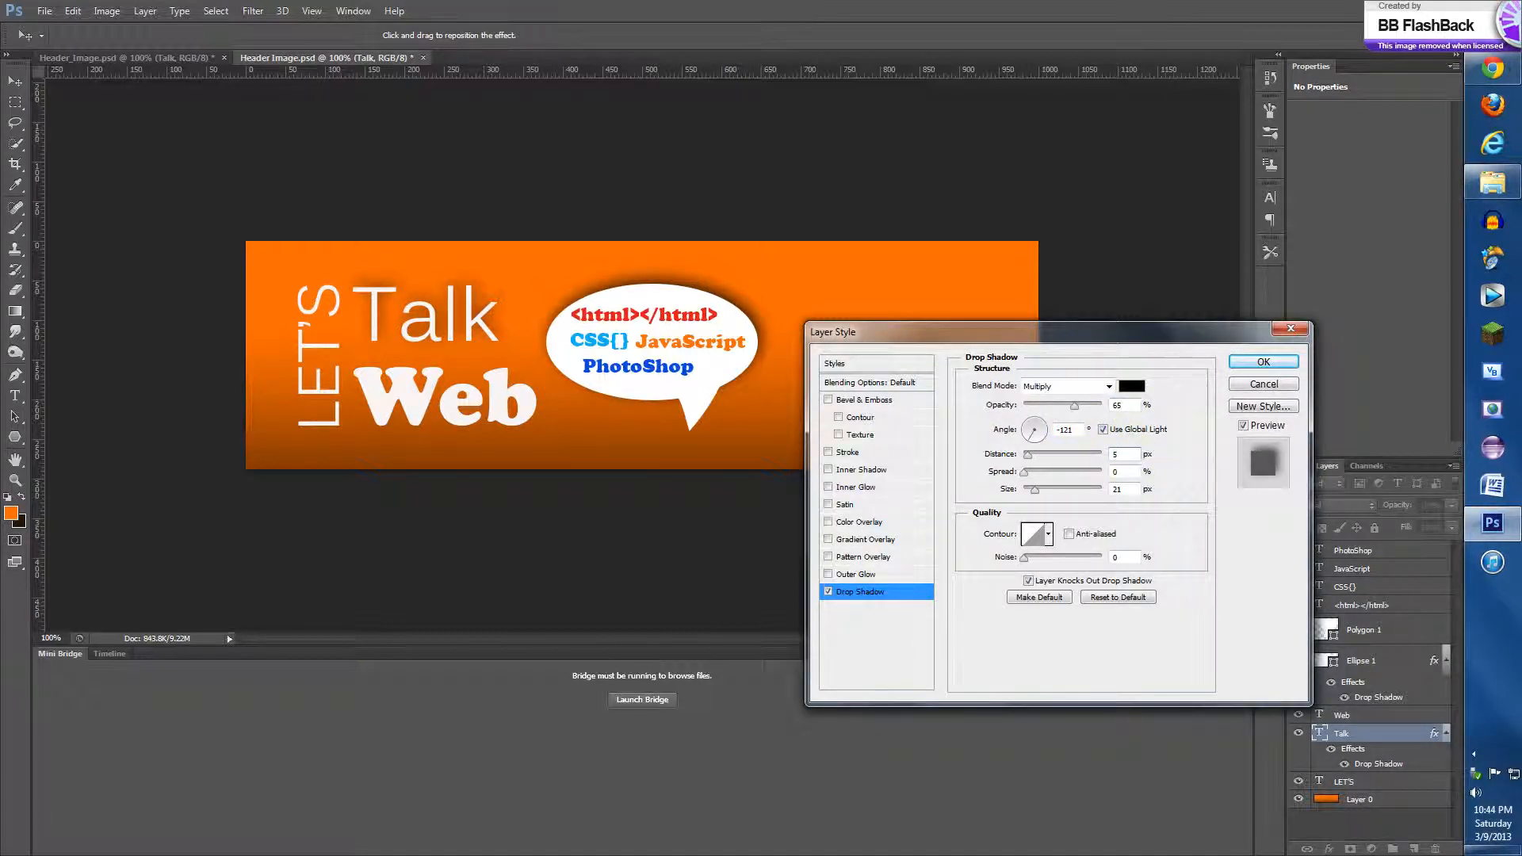
double_click(1126, 489)
type("5")
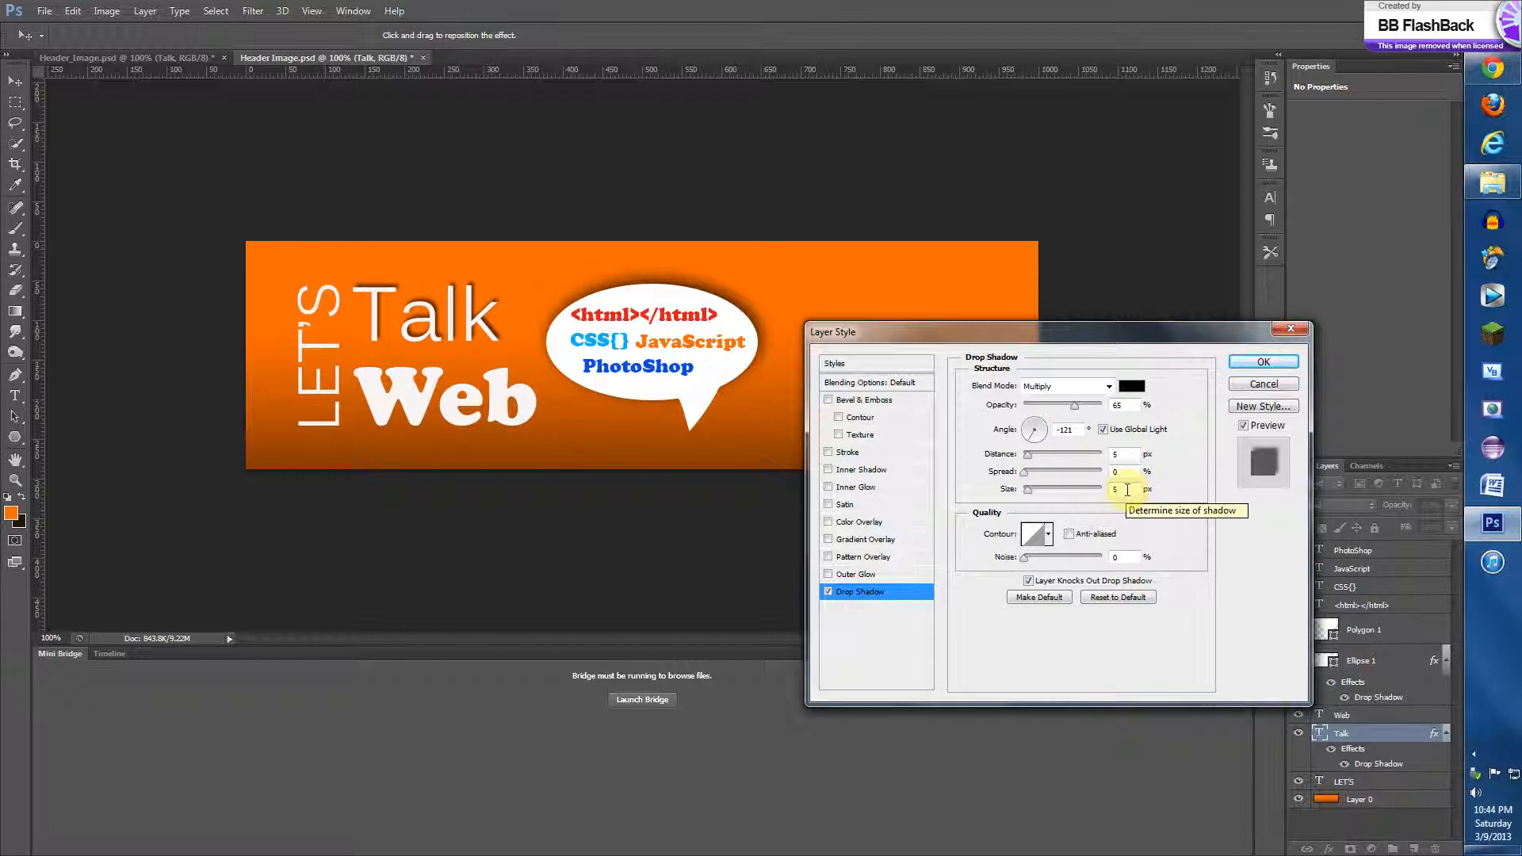
key("Return")
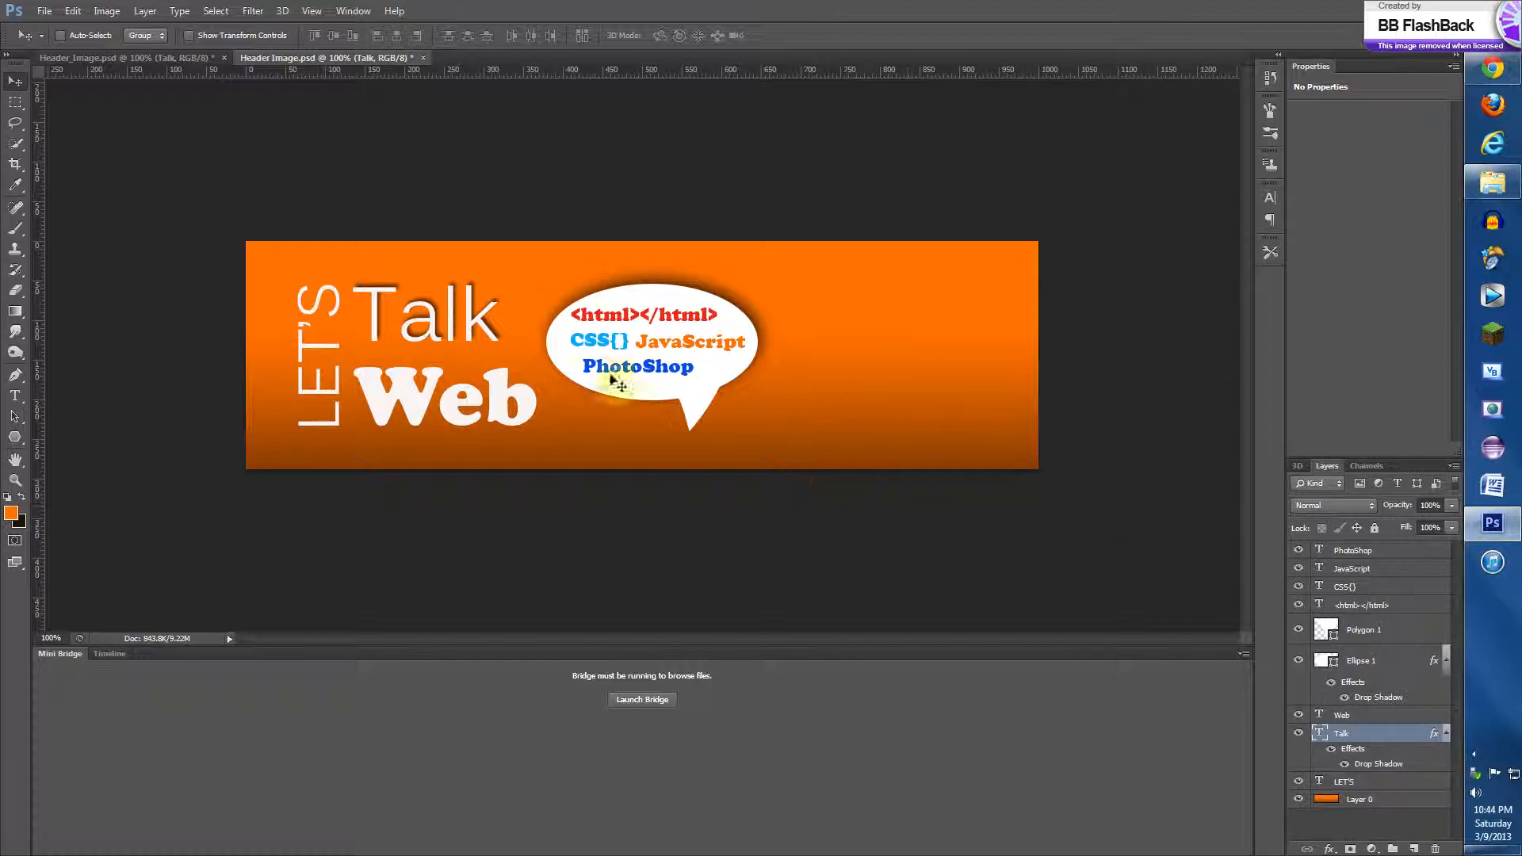
- Add a drop shadow with 65% opacity to the Web text layer, matching the reference document's Web layer, and save Header Image.psd
left_click(160, 60)
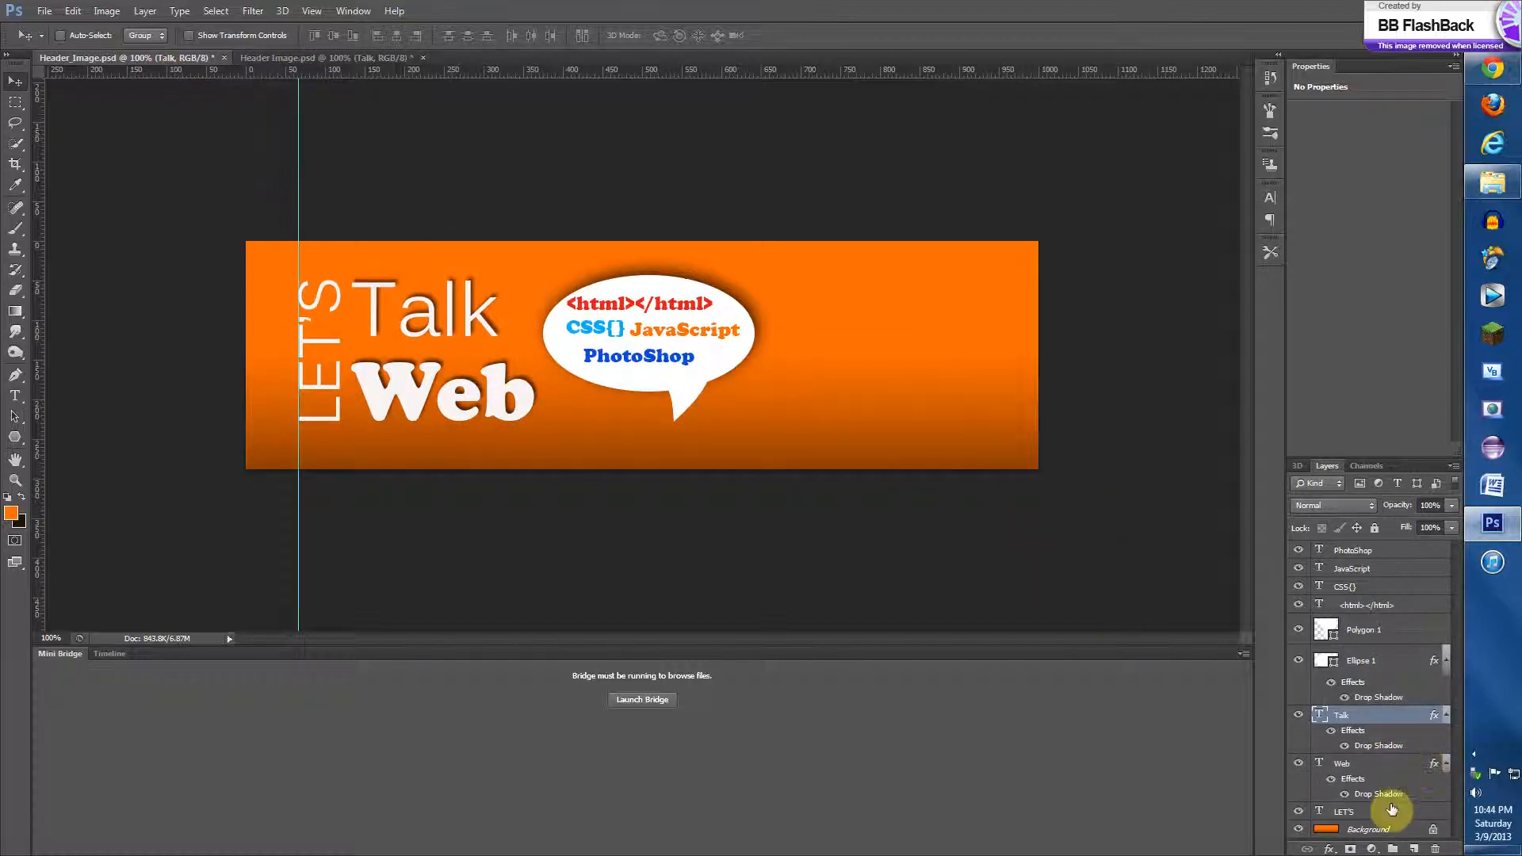
left_click(1418, 796)
double_click(1418, 797)
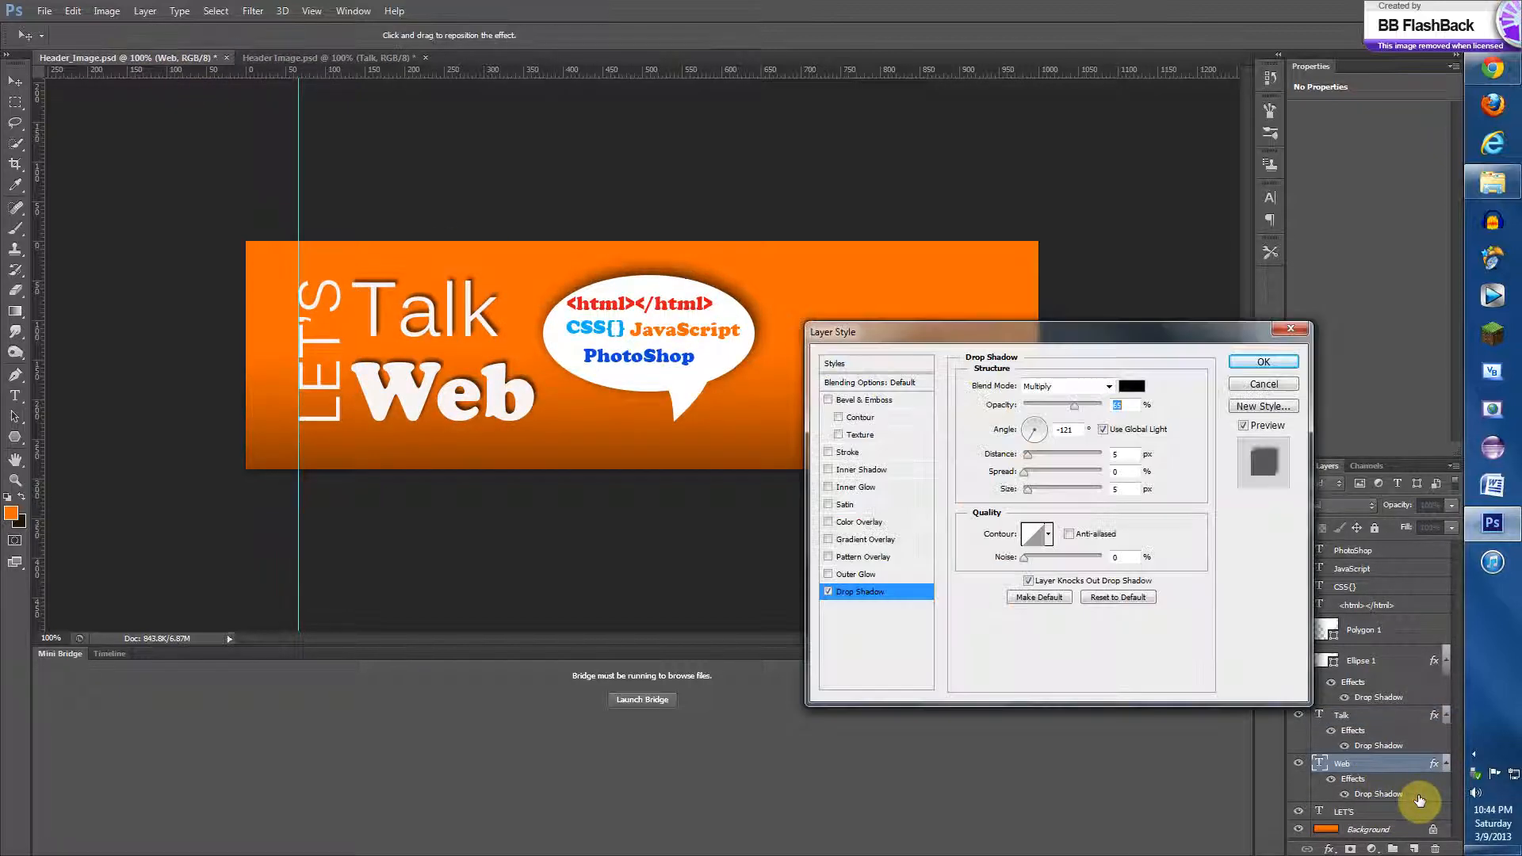
left_click(1260, 363)
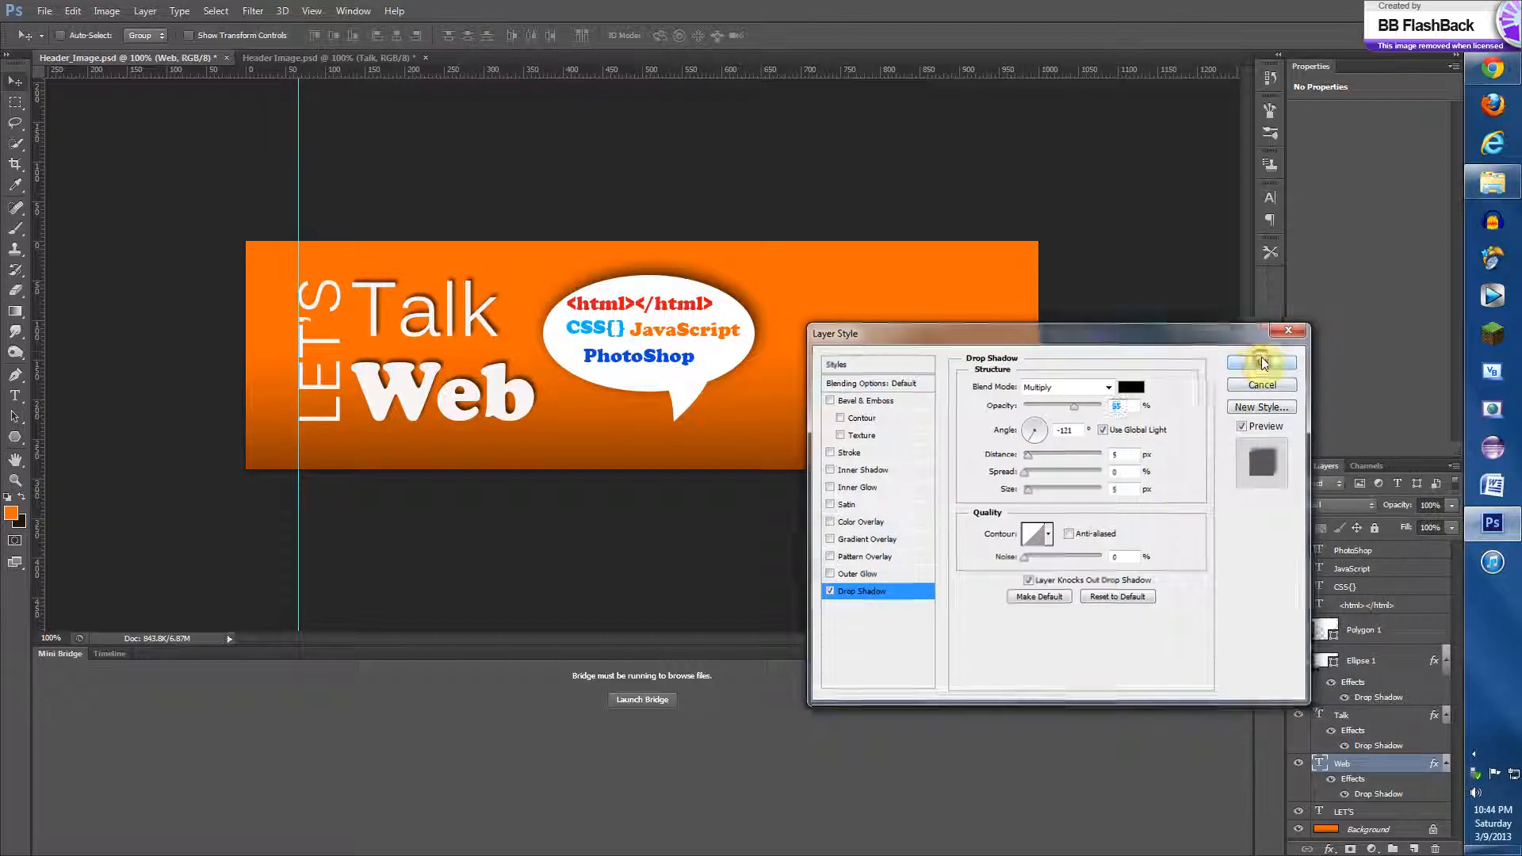
left_click(373, 58)
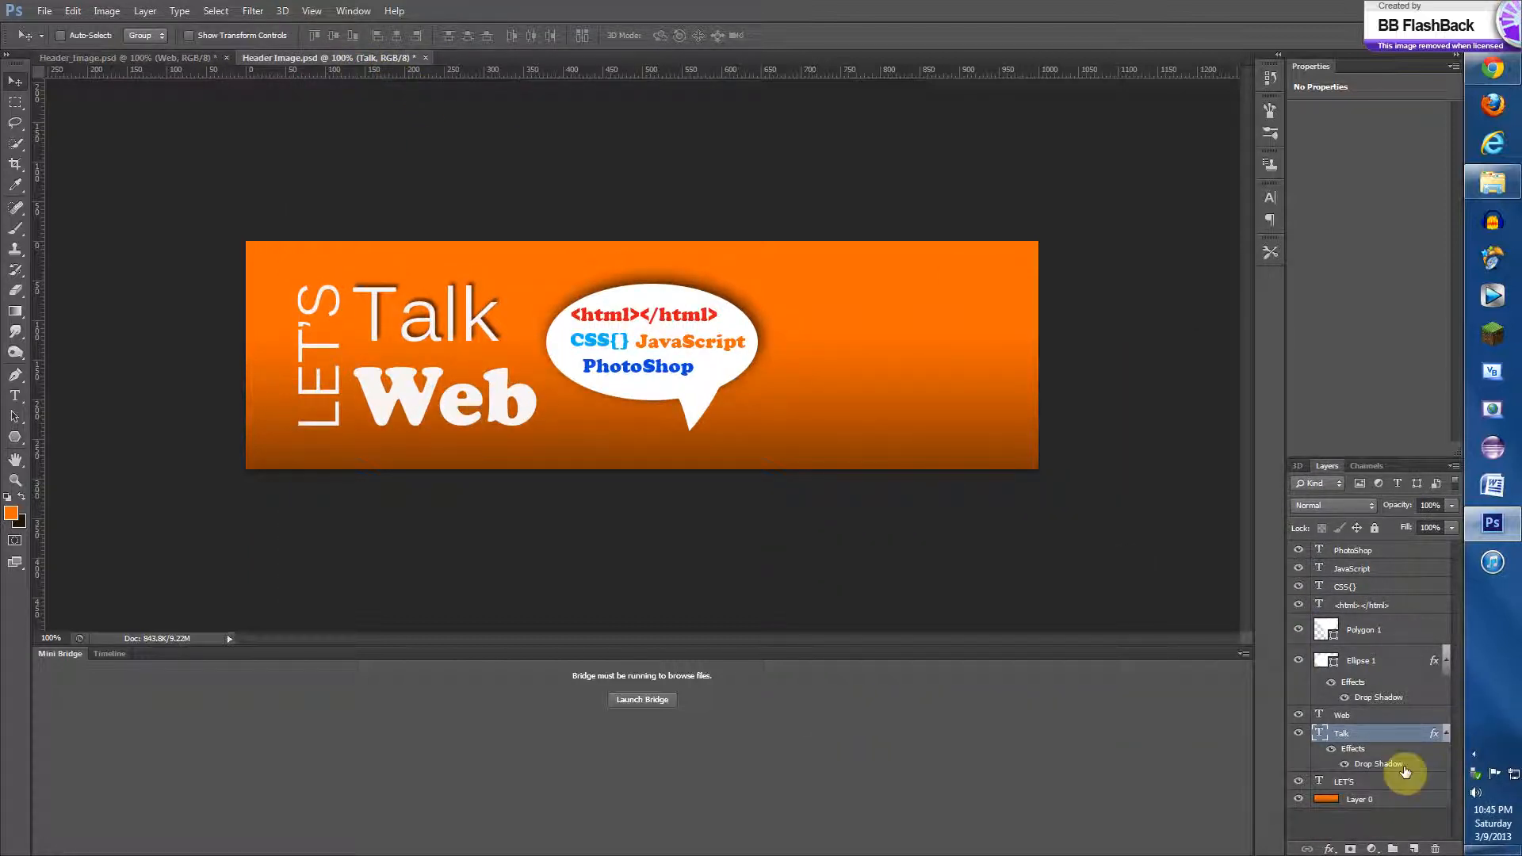
left_click(1370, 718)
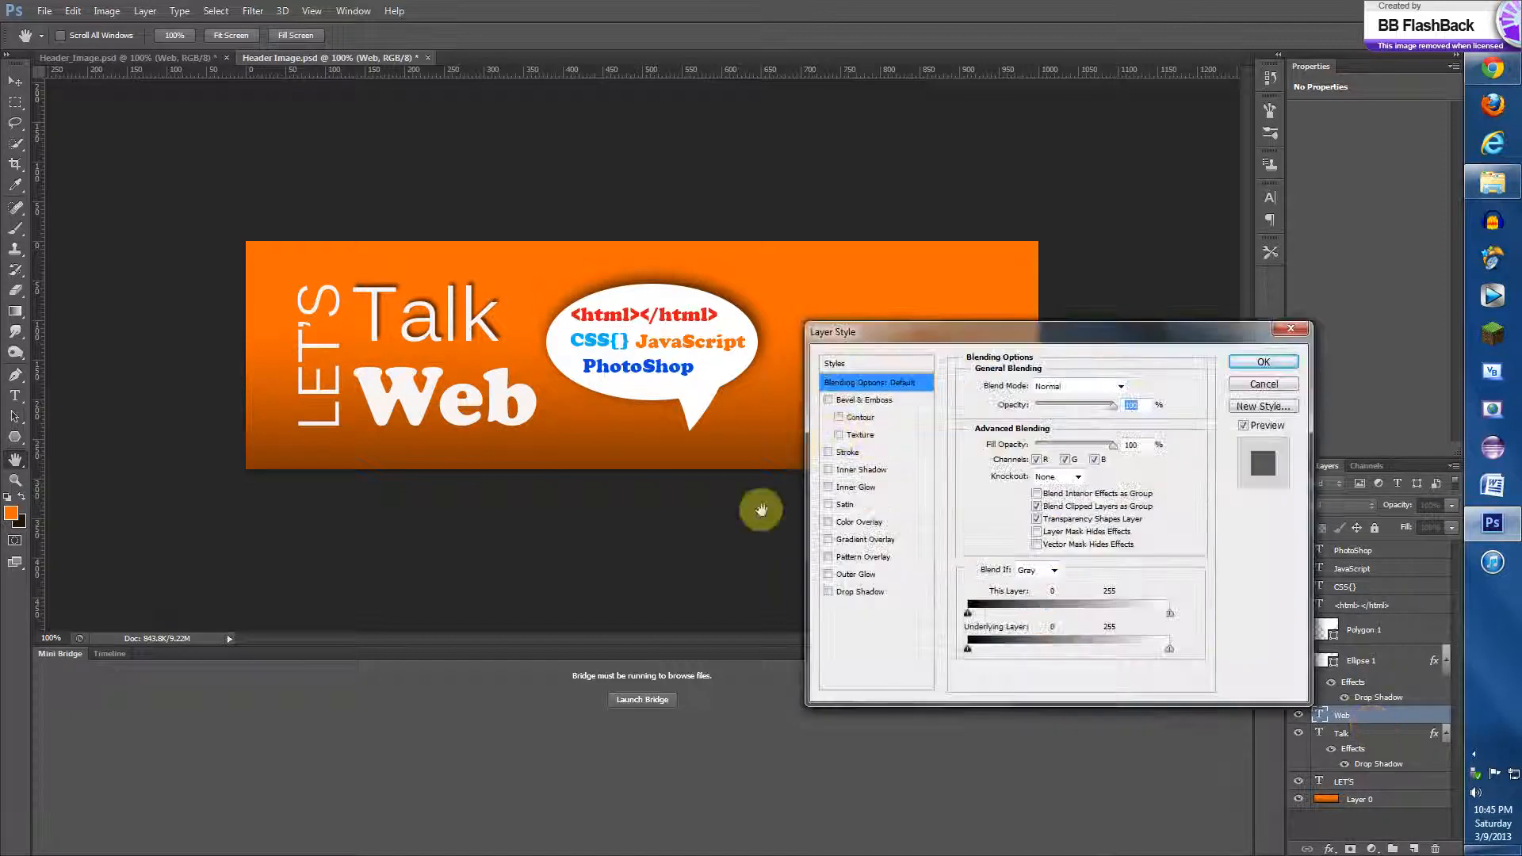
left_click(858, 591)
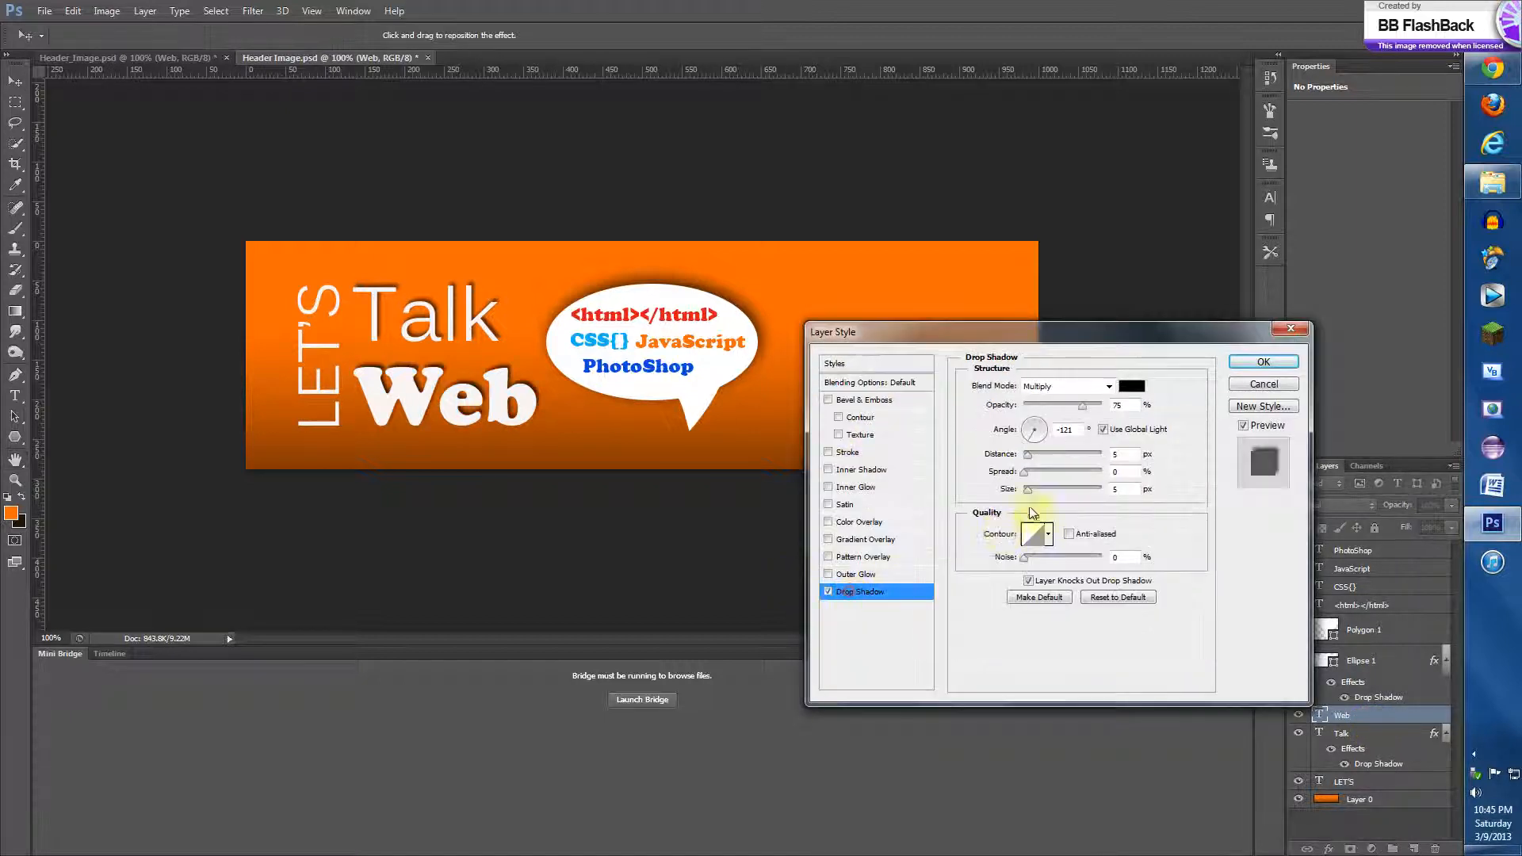
left_click(1122, 455)
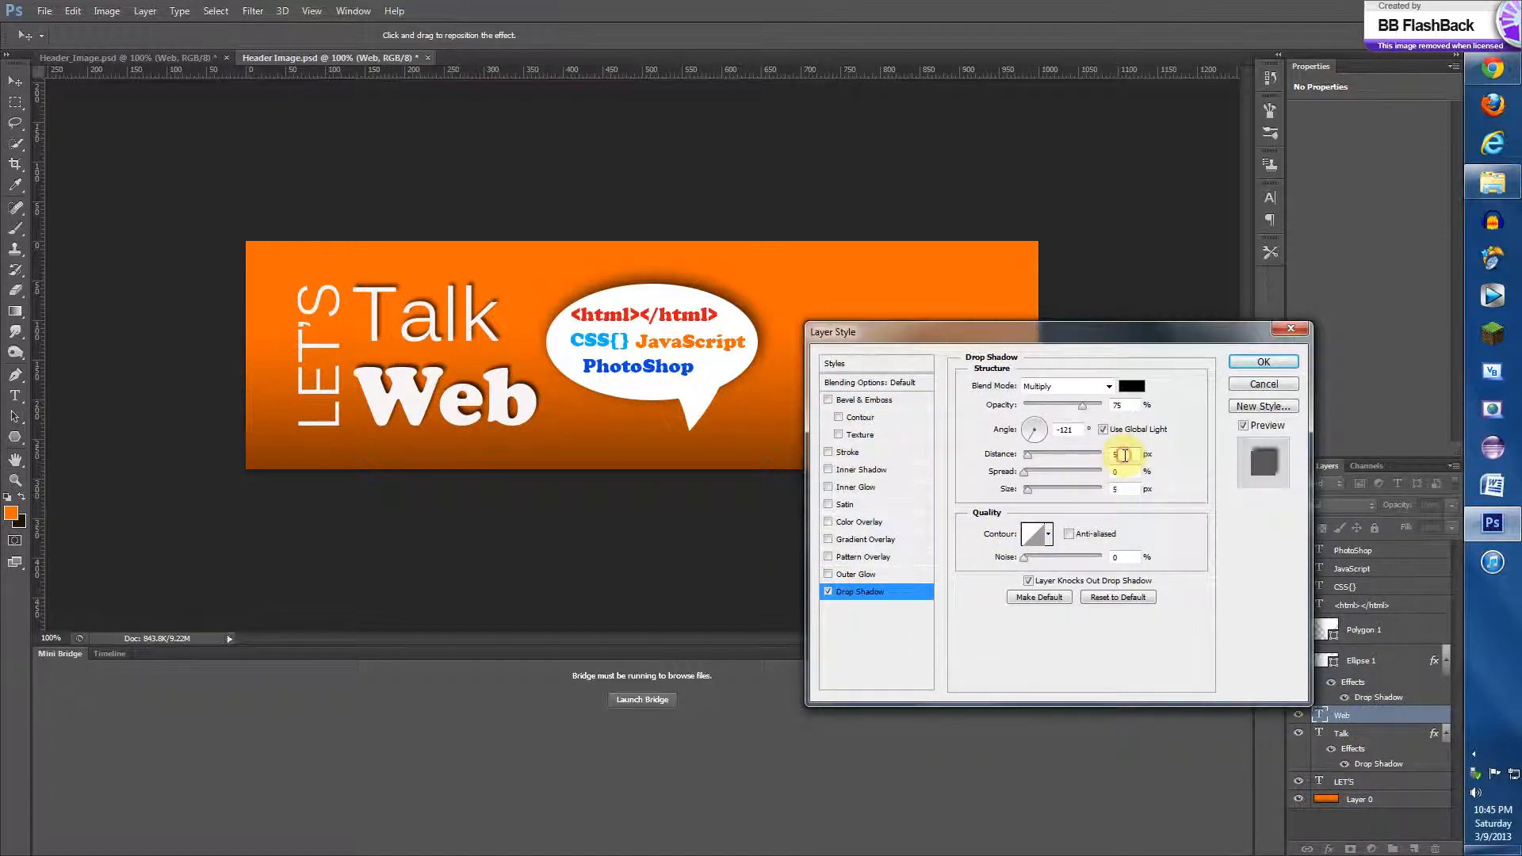
double_click(1124, 407)
type("65")
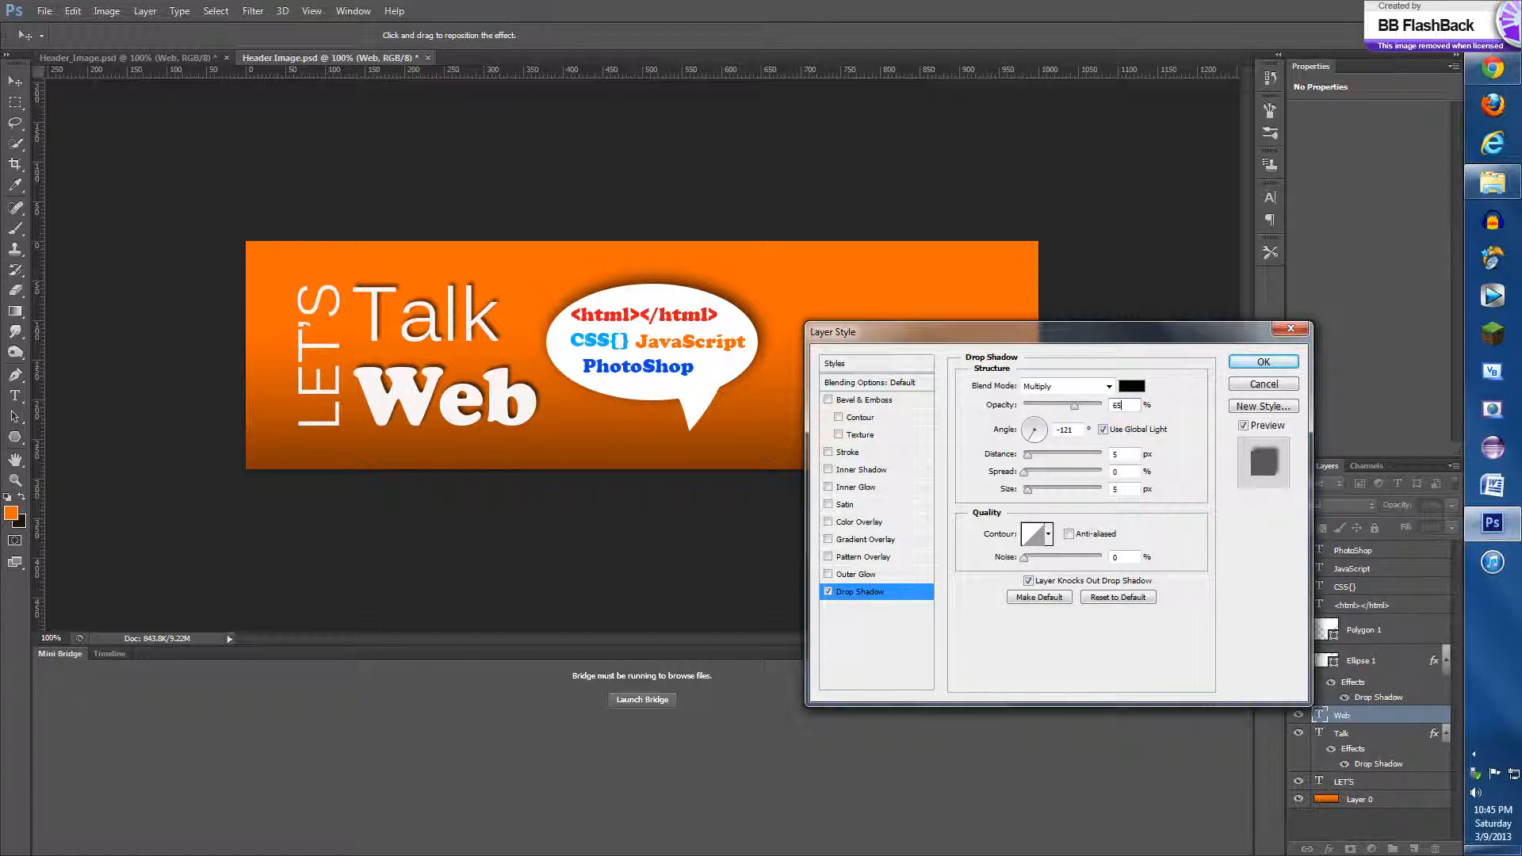
left_click(1243, 362)
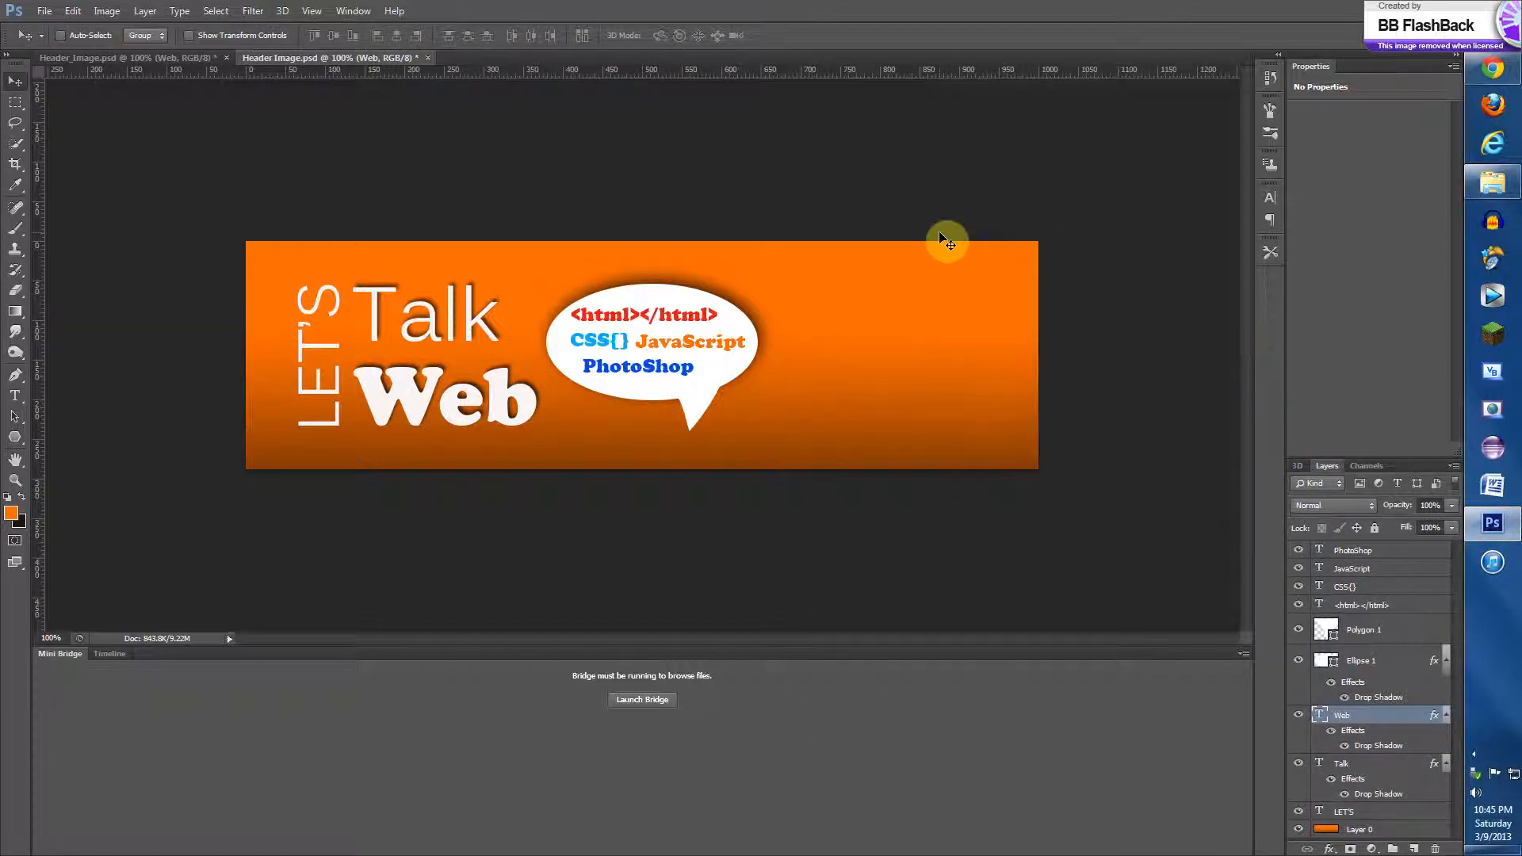
key("ctrl+s")
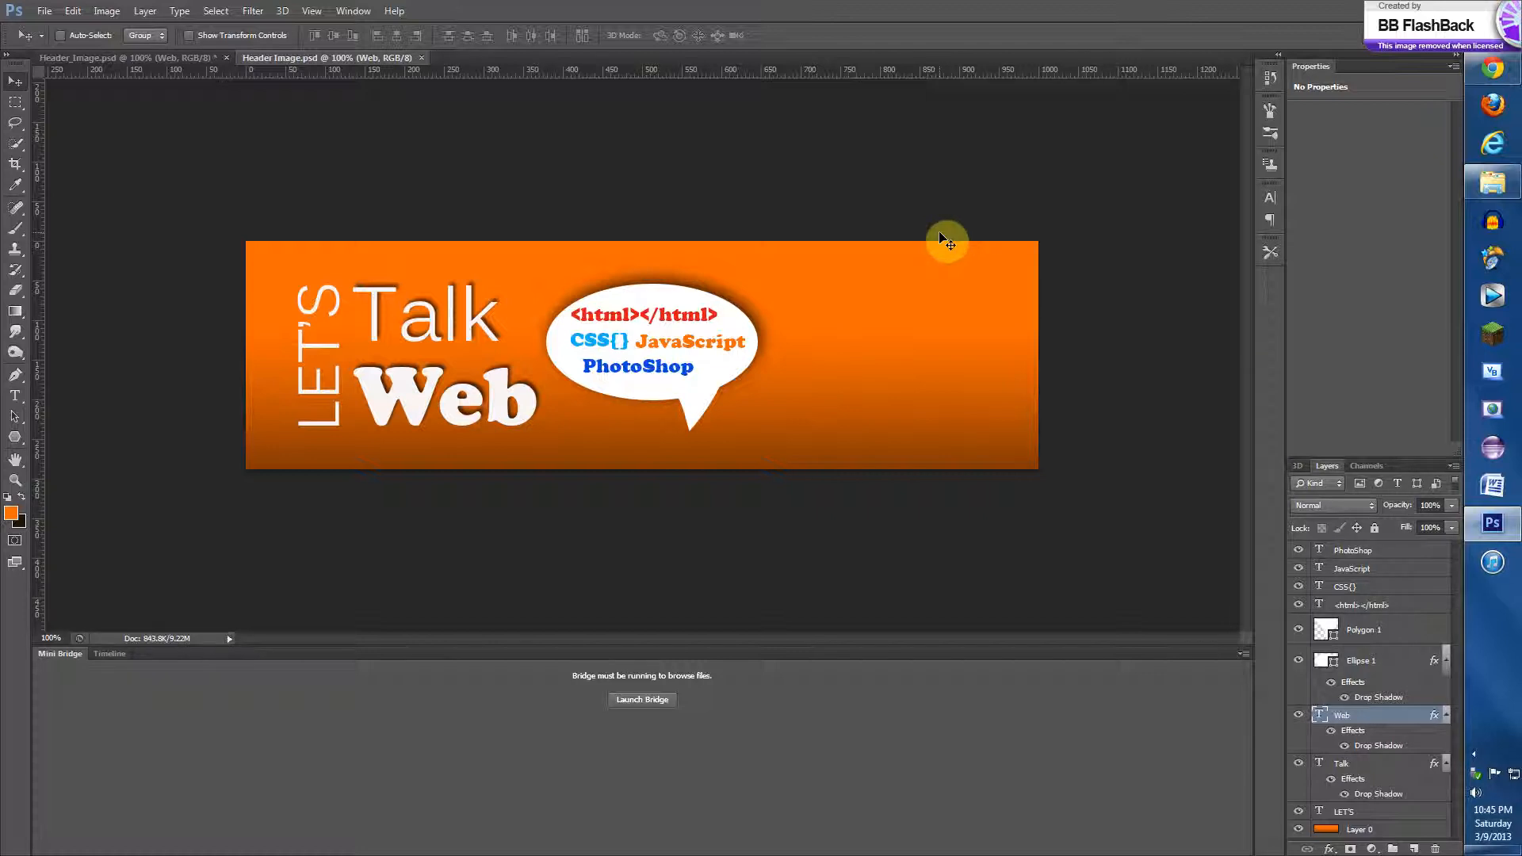